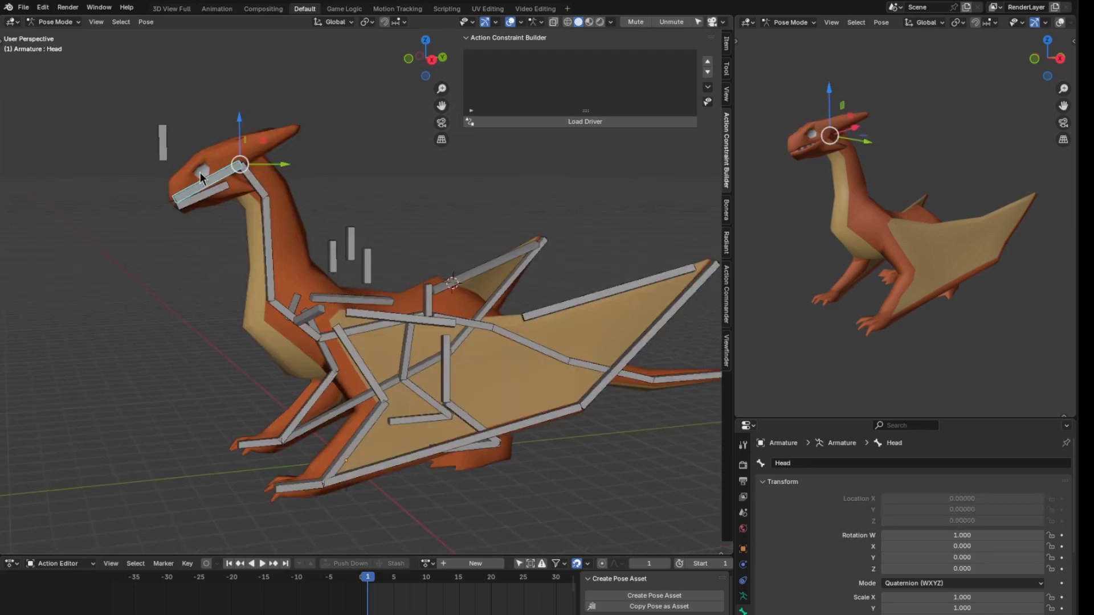
- Try rotating the head, jaw, upper neck and chest bones one after another
{"action": "key", "text": "r"}
{"action": "right_click", "coordinate": [262, 204]}
{"action": "left_click", "coordinate": [221, 190]}
{"action": "key", "text": "r"}
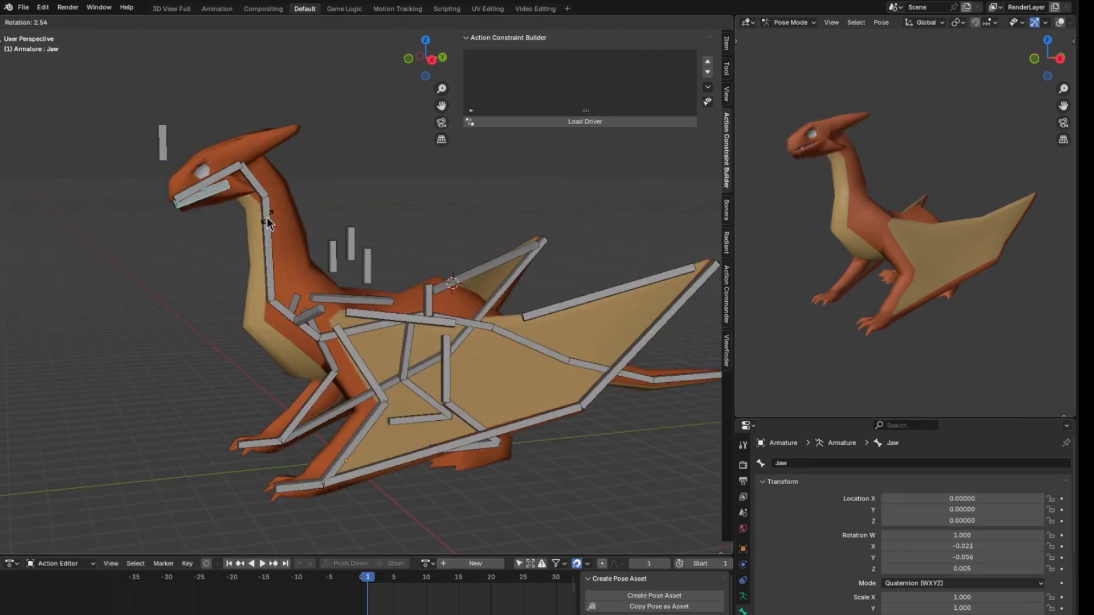
{"action": "right_click", "coordinate": [268, 222]}
{"action": "left_click", "coordinate": [256, 184]}
{"action": "key", "text": "r"}
{"action": "right_click", "coordinate": [267, 223]}
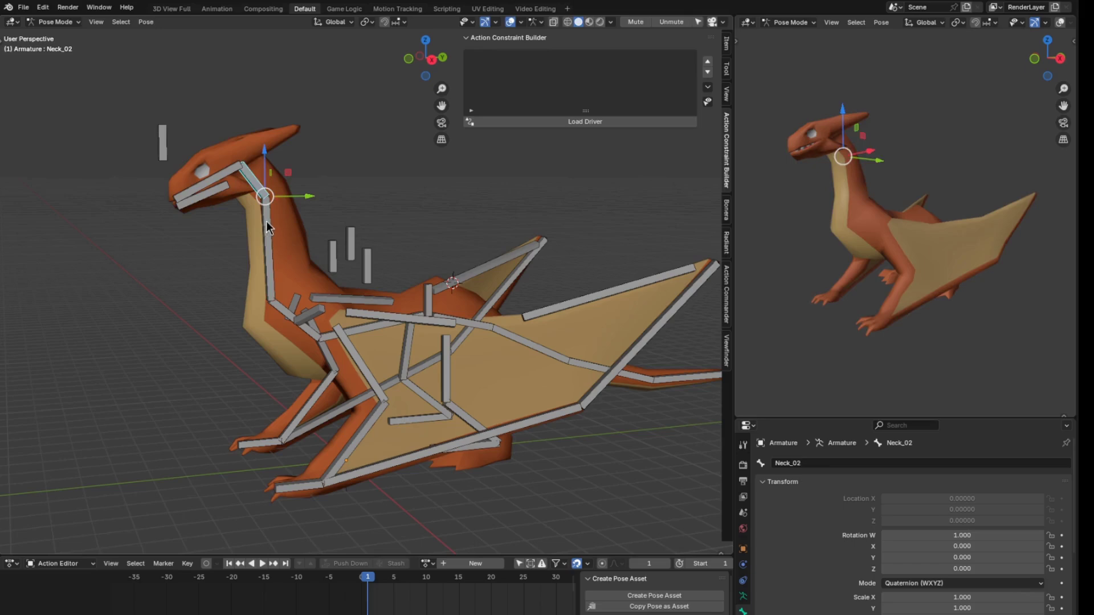
{"action": "left_click", "coordinate": [291, 316]}
{"action": "key", "text": "r"}
{"action": "key", "text": "Escape"}
- Examine the MouthOpen, WingFoldControl_L and WingFold_Both control bones around the dragon, testing a move of WingFold_Both
{"action": "middle_click_drag", "start_coordinate": [323, 295], "coordinate": [288, 211]}
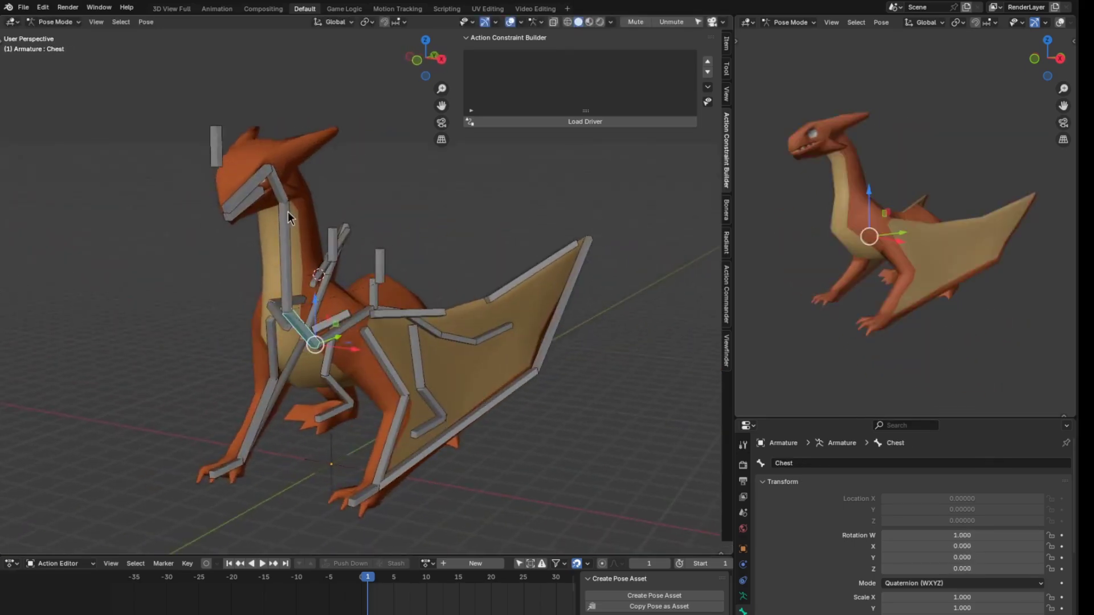
{"action": "left_click", "coordinate": [214, 142]}
{"action": "middle_click_drag", "start_coordinate": [211, 141], "coordinate": [198, 247]}
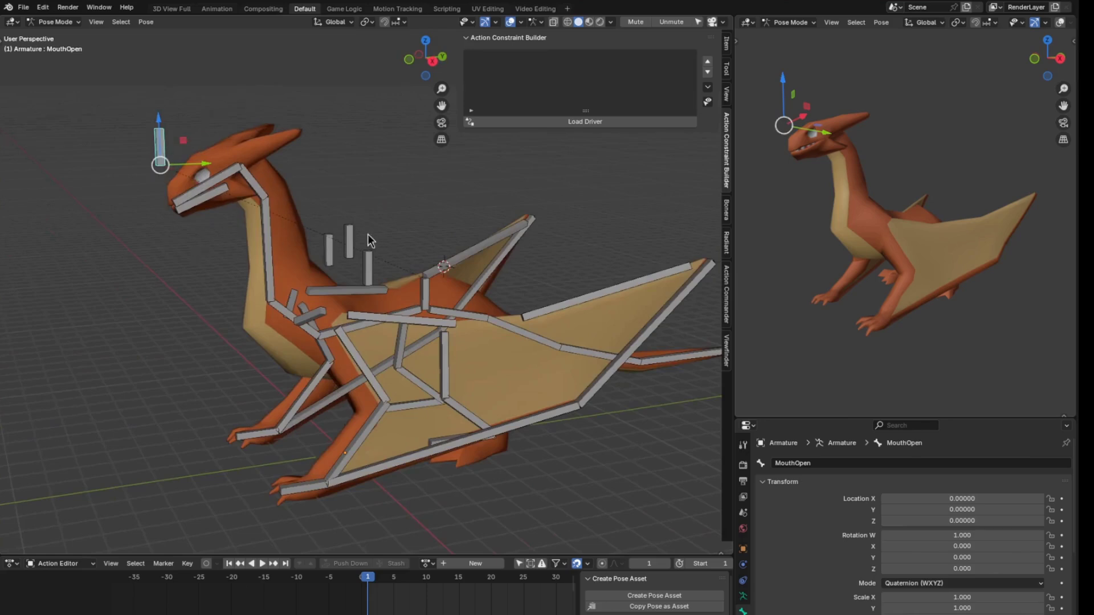
{"action": "left_click", "coordinate": [369, 266]}
{"action": "middle_click_drag", "start_coordinate": [368, 266], "coordinate": [442, 255]}
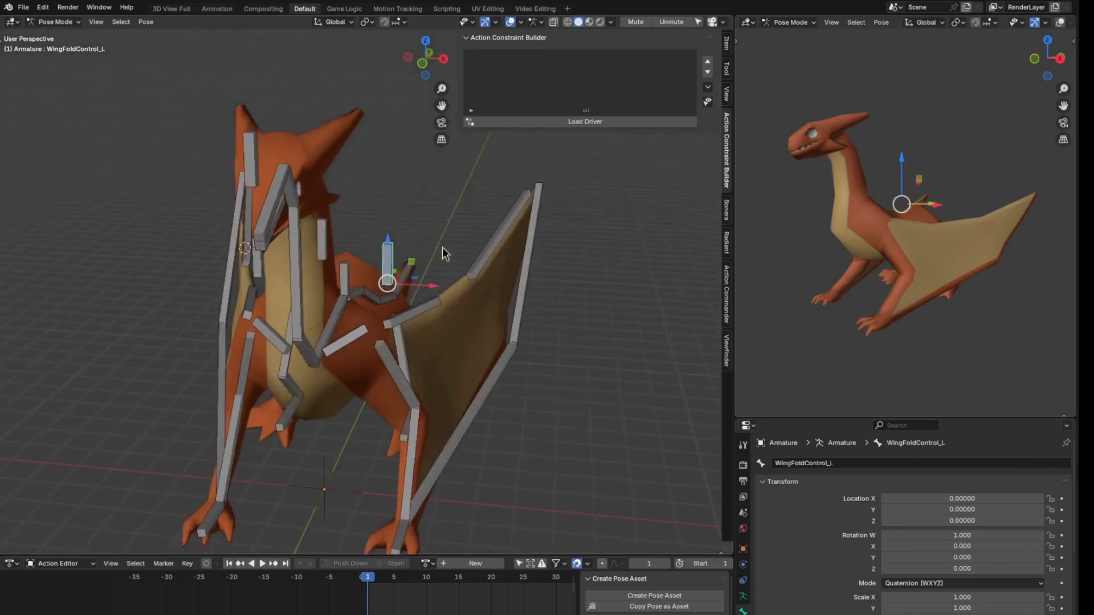
{"action": "left_click", "coordinate": [278, 264]}
{"action": "left_click", "coordinate": [319, 234]}
{"action": "middle_click_drag", "start_coordinate": [319, 234], "coordinate": [293, 220]}
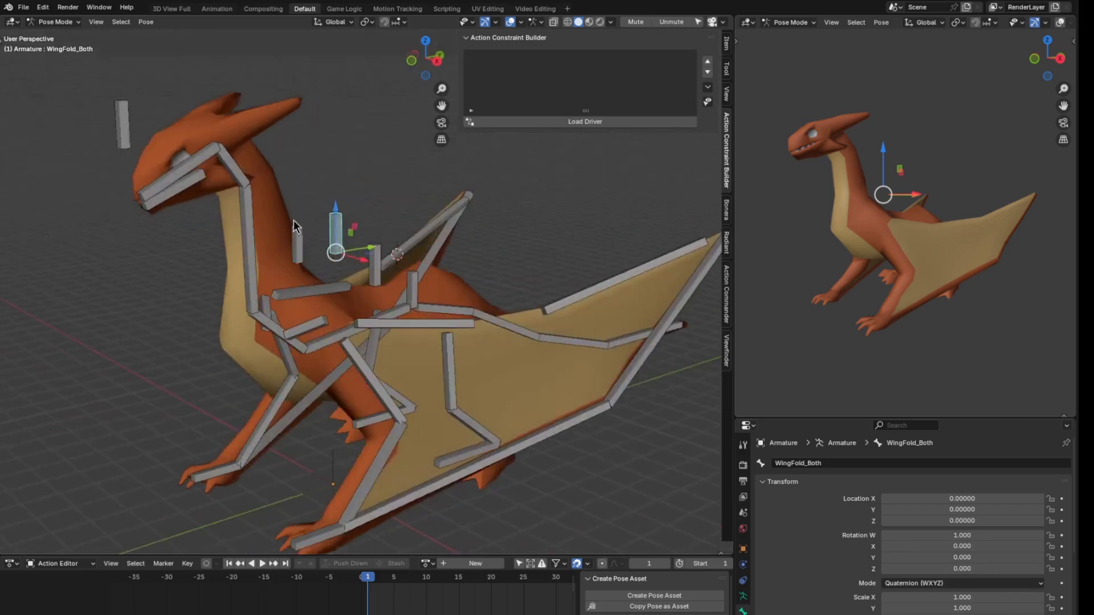
{"action": "key", "text": "g"}
{"action": "right_click", "coordinate": [294, 152]}
{"action": "middle_click_drag", "start_coordinate": [406, 274], "coordinate": [467, 318]}
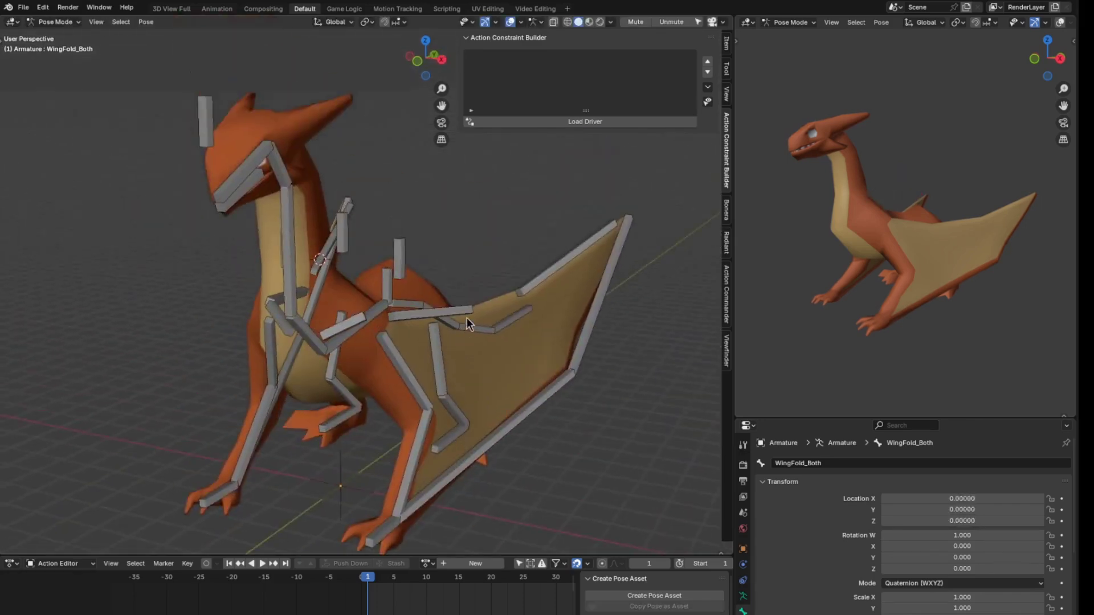
- Load the WingFoldControl_L bone as a driver with X Location in Local space
{"action": "key", "text": "Tab"}
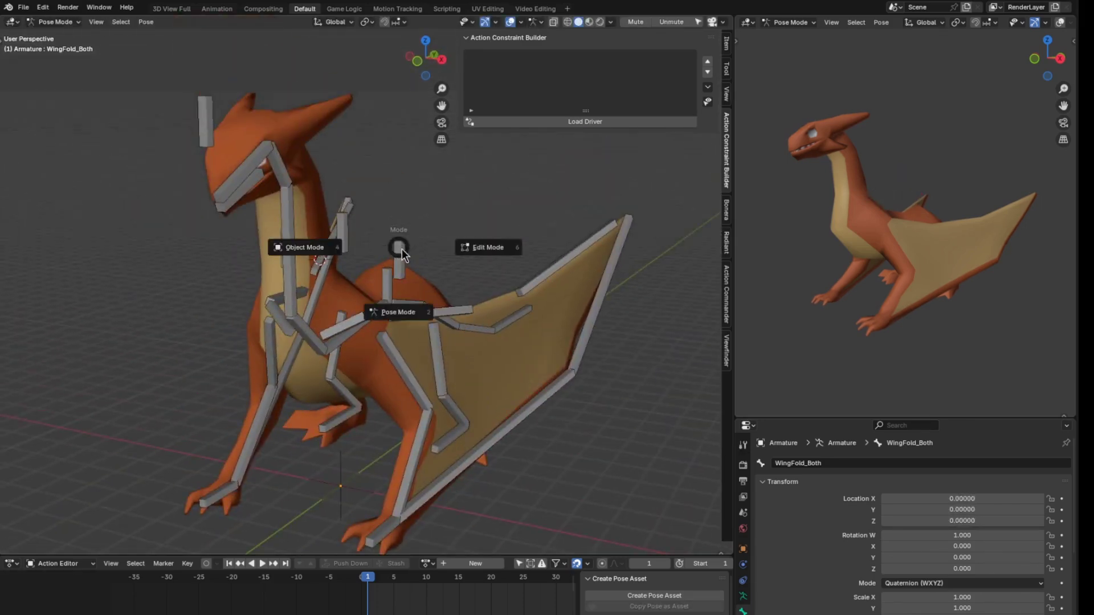
{"action": "left_click", "coordinate": [400, 314]}
{"action": "mouse_move", "coordinate": [401, 327]}
{"action": "middle_mouse_down", "text": "shift"}
{"action": "mouse_move", "coordinate": [392, 320]}
{"action": "mouse_move", "coordinate": [404, 310]}
{"action": "middle_mouse_up", "text": "shift"}
{"action": "left_click", "coordinate": [392, 244]}
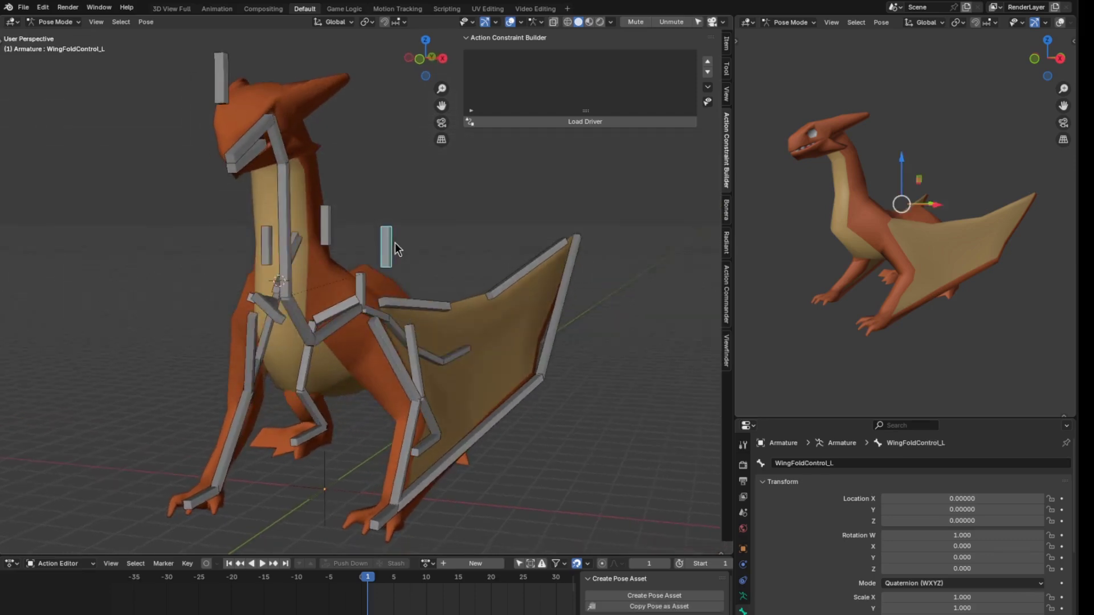
{"action": "middle_click_drag", "start_coordinate": [421, 250], "coordinate": [434, 262]}
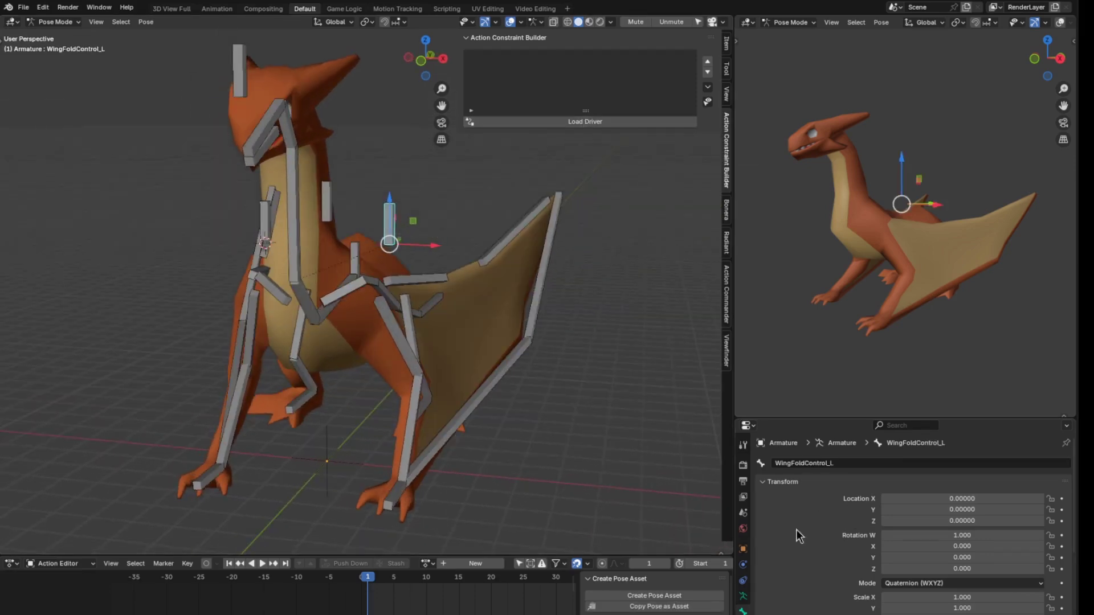
{"action": "mouse_move", "coordinate": [962, 499]}
{"action": "left_mouse_down"}
{"action": "mouse_move", "coordinate": [1062, 498]}
{"action": "mouse_move", "coordinate": [930, 498]}
{"action": "mouse_move", "coordinate": [961, 499]}
{"action": "left_mouse_up"}
{"action": "right_click", "coordinate": [961, 498]}
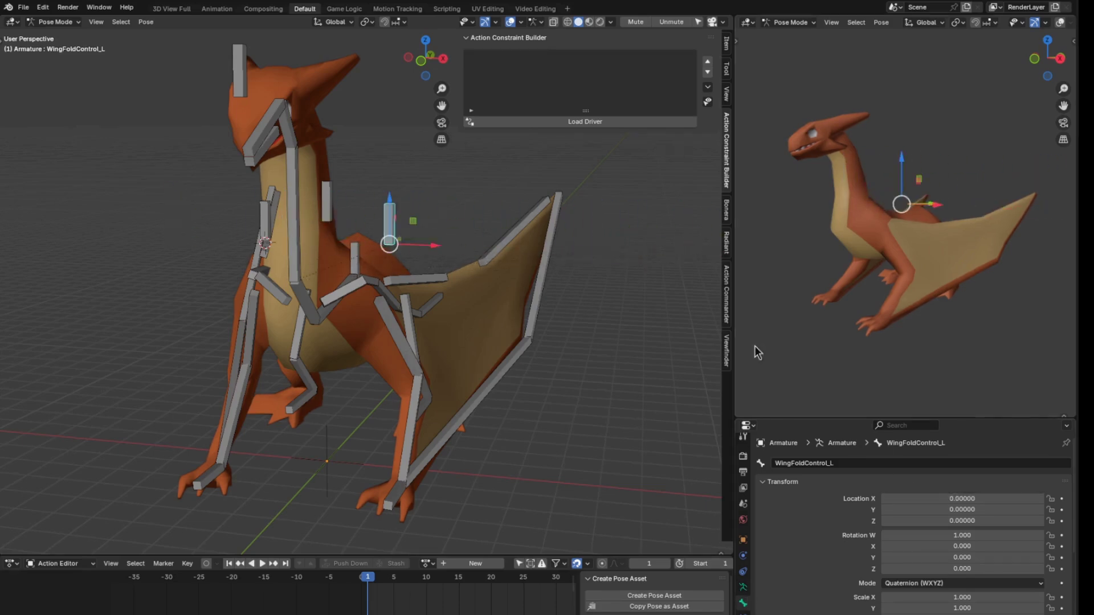
{"action": "left_click", "coordinate": [575, 122]}
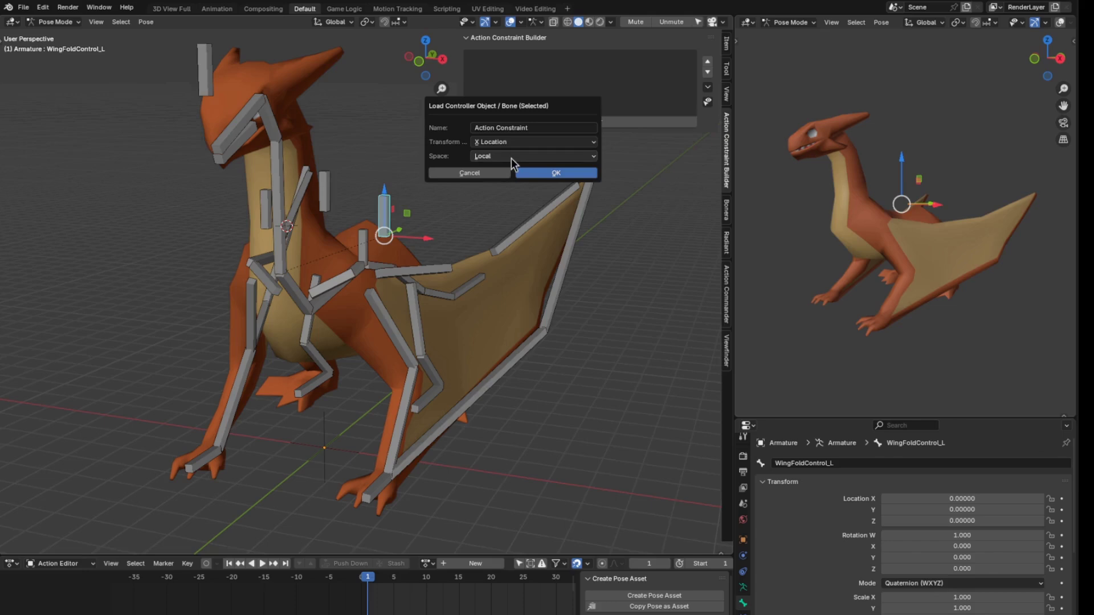
{"action": "left_click", "coordinate": [551, 174]}
- Load Clavical.R and the left front upper leg, lower leg, foot and wing bones as driven bones
{"action": "middle_click_drag", "start_coordinate": [423, 373], "coordinate": [344, 288], "text": "shift"}
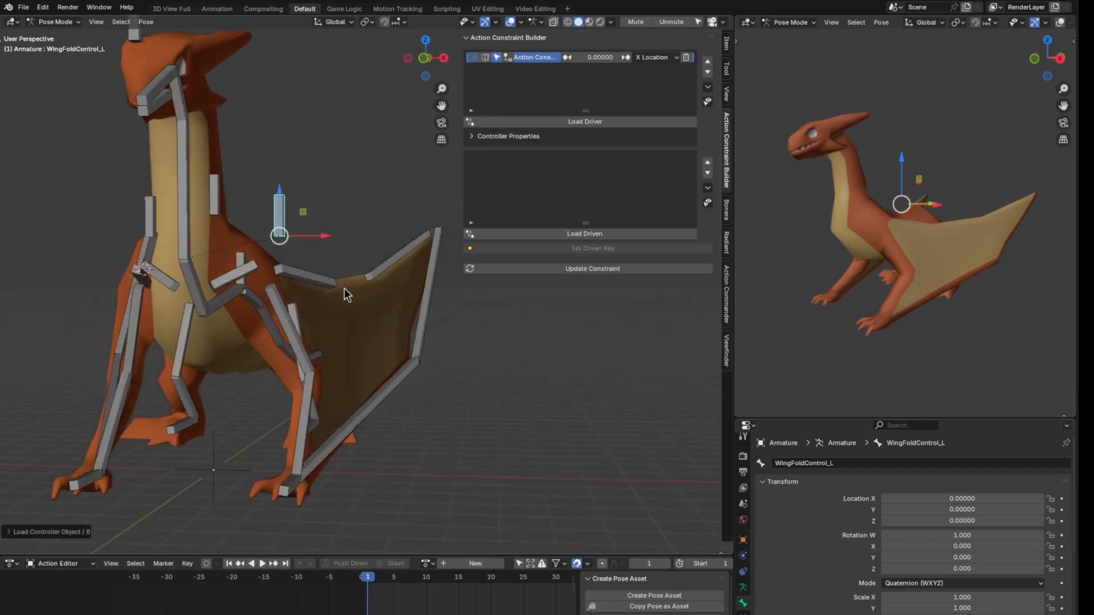
{"action": "left_click", "coordinate": [248, 267]}
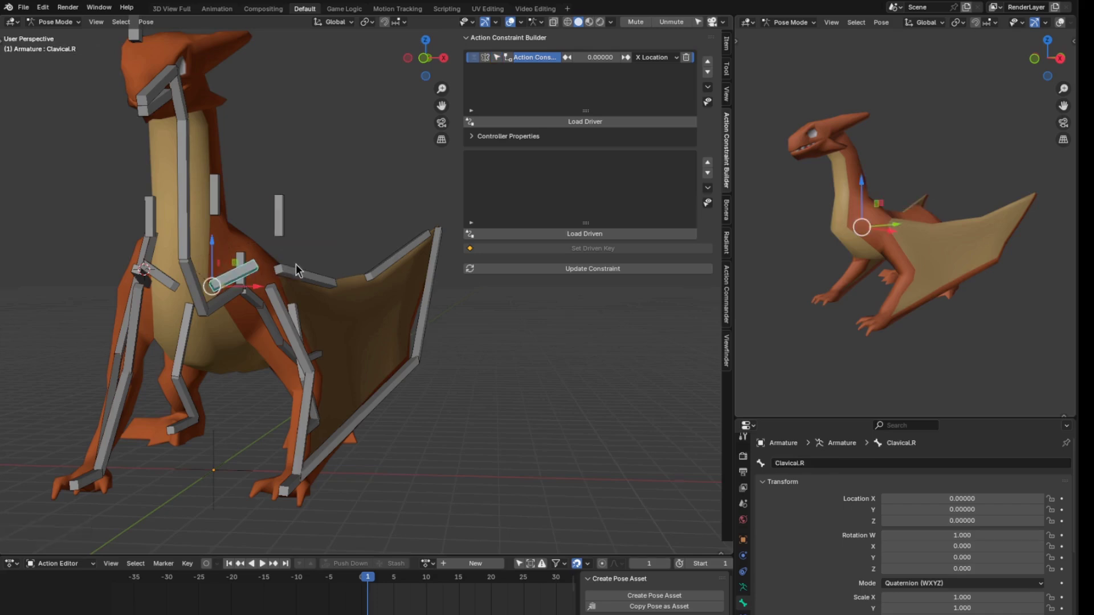
{"action": "left_click", "coordinate": [297, 271], "text": "shift"}
{"action": "left_click", "coordinate": [297, 338], "text": "shift"}
{"action": "left_click", "coordinate": [308, 402], "text": "shift"}
{"action": "left_click", "coordinate": [320, 457], "text": "shift"}
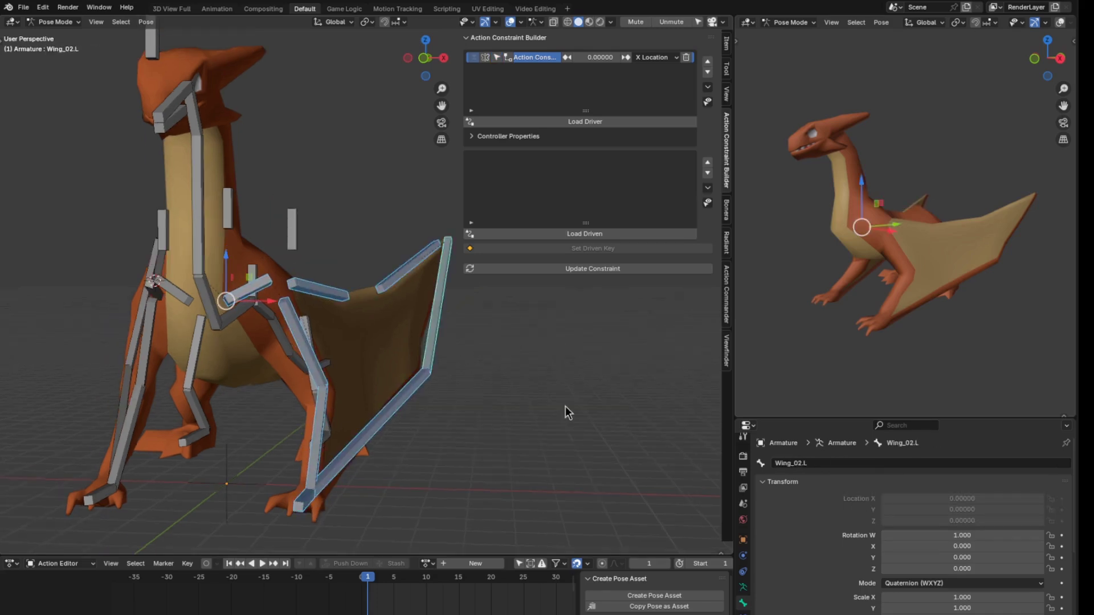
{"action": "left_click", "coordinate": [591, 234]}
- Create the action constraints for the loaded driven bones
{"action": "middle_click_drag", "start_coordinate": [558, 392], "coordinate": [590, 342]}
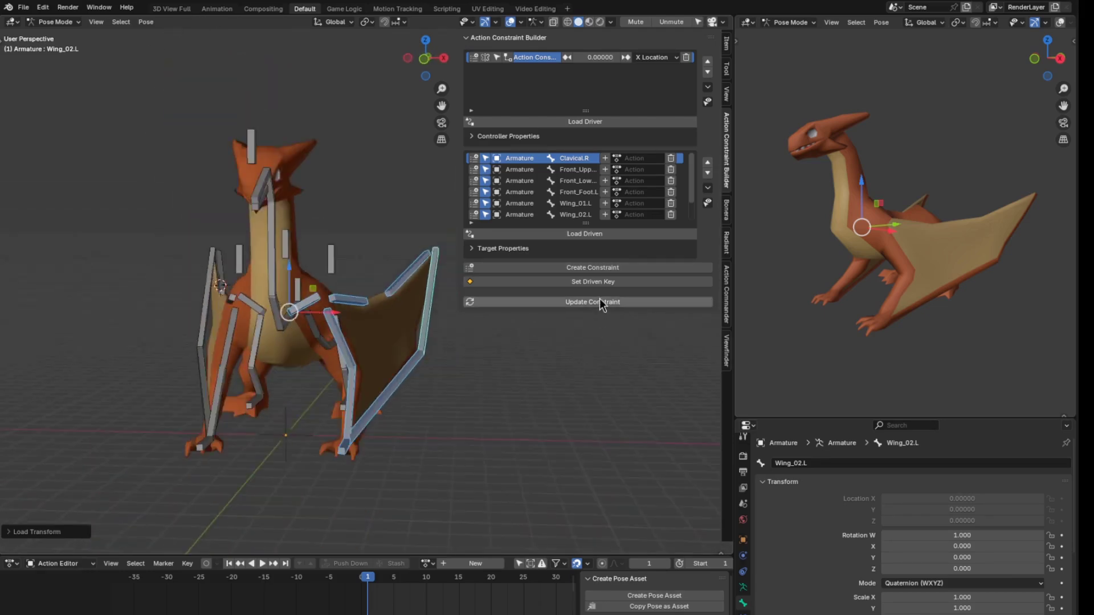
{"action": "left_click", "coordinate": [592, 269]}
{"action": "middle_click_drag", "start_coordinate": [419, 367], "coordinate": [417, 413], "text": "shift"}
{"action": "key", "text": "ctrl+z"}
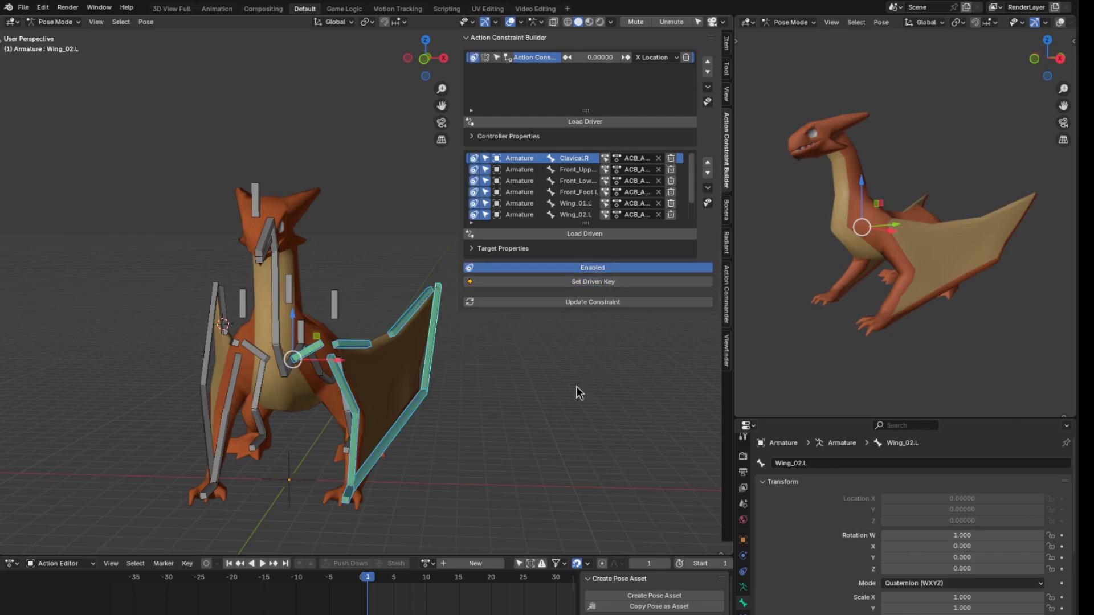
- Move the WingFoldControl_L bone outward along X to a location of about 4.38
{"action": "middle_click_drag", "start_coordinate": [436, 341], "coordinate": [398, 333]}
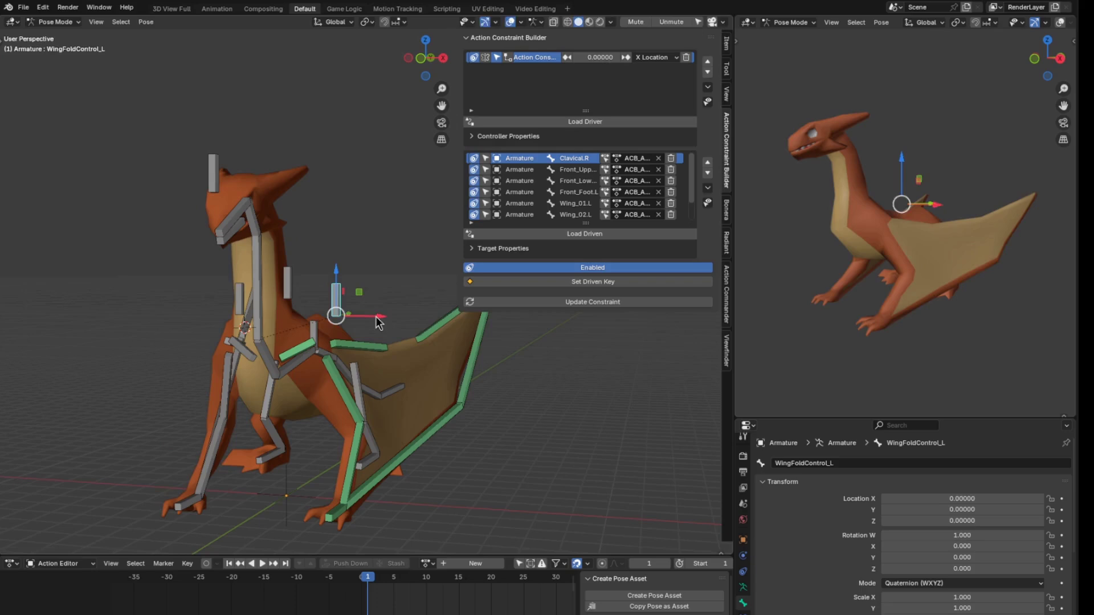
{"action": "left_click_drag", "start_coordinate": [378, 319], "coordinate": [479, 349]}
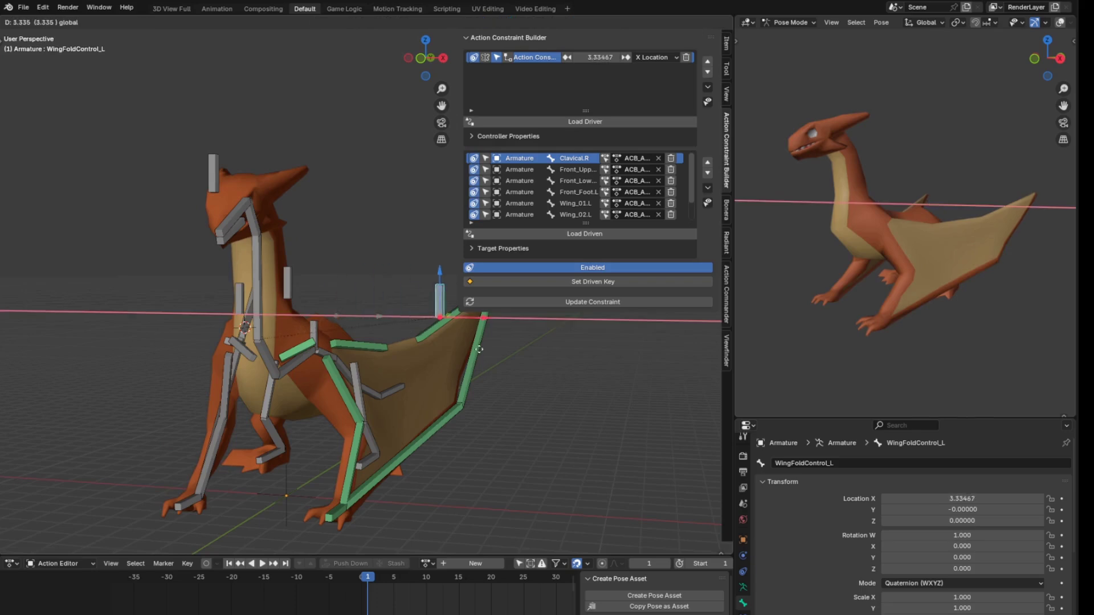
{"action": "left_click", "coordinate": [523, 371]}
{"action": "middle_click_drag", "start_coordinate": [523, 372], "coordinate": [437, 347]}
{"action": "key", "text": "g"}
{"action": "key", "text": "x"}
{"action": "left_click", "coordinate": [454, 362]}
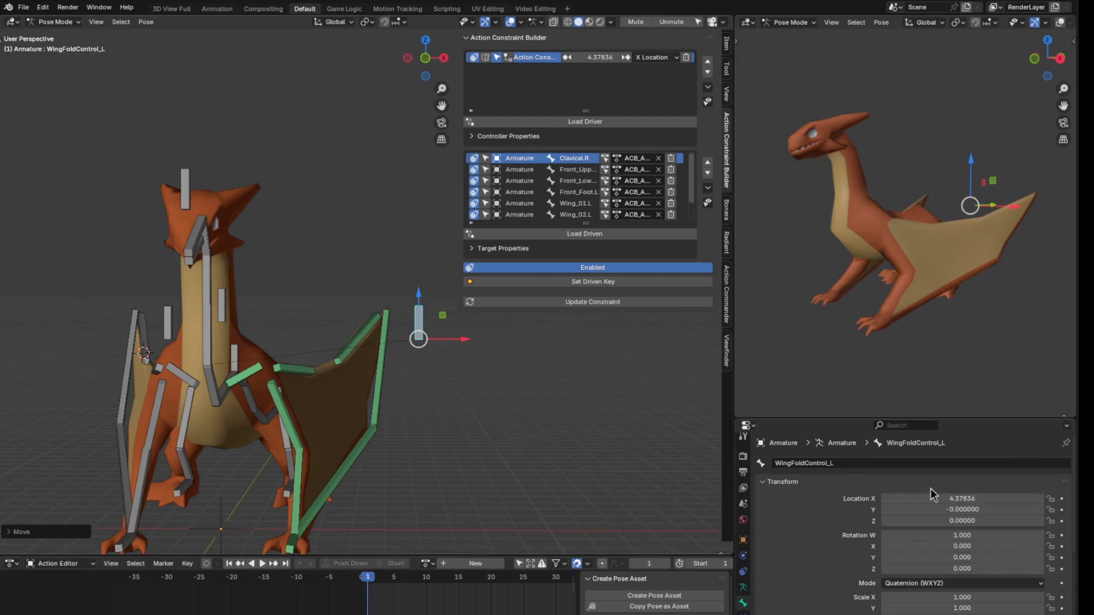
{"action": "mouse_move", "coordinate": [931, 499]}
{"action": "left_mouse_down"}
{"action": "mouse_move", "coordinate": [1003, 498]}
{"action": "mouse_move", "coordinate": [950, 498]}
{"action": "left_mouse_up"}
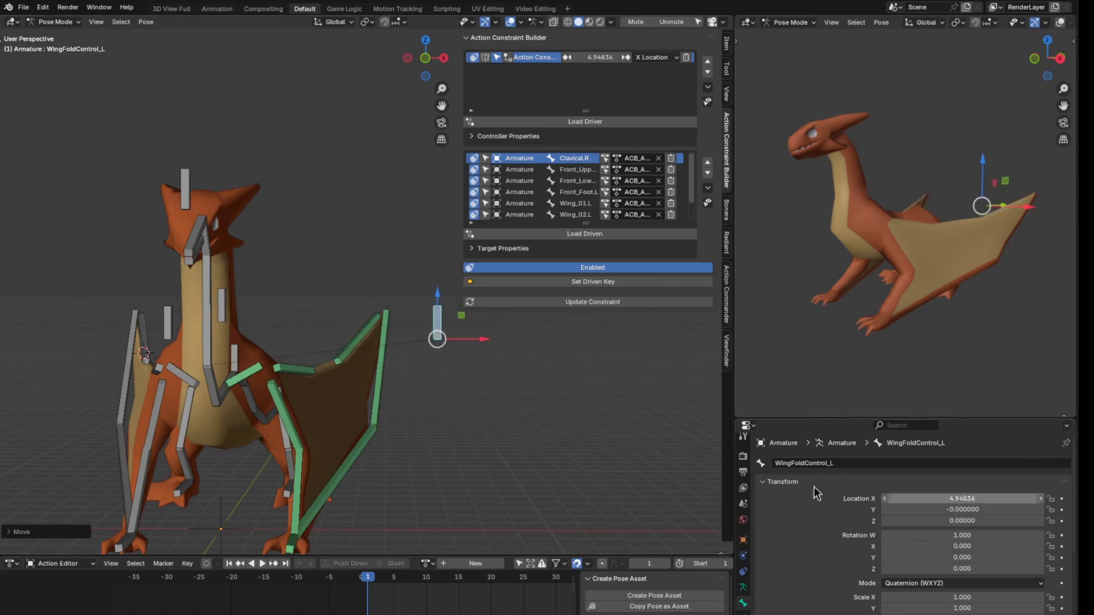
{"action": "key", "text": "ctrl+z"}
- Raise the left front leg sideways by rotating its upper and lower leg bones
{"action": "middle_click_drag", "start_coordinate": [481, 393], "coordinate": [503, 380], "text": "shift"}
{"action": "left_click", "coordinate": [277, 360]}
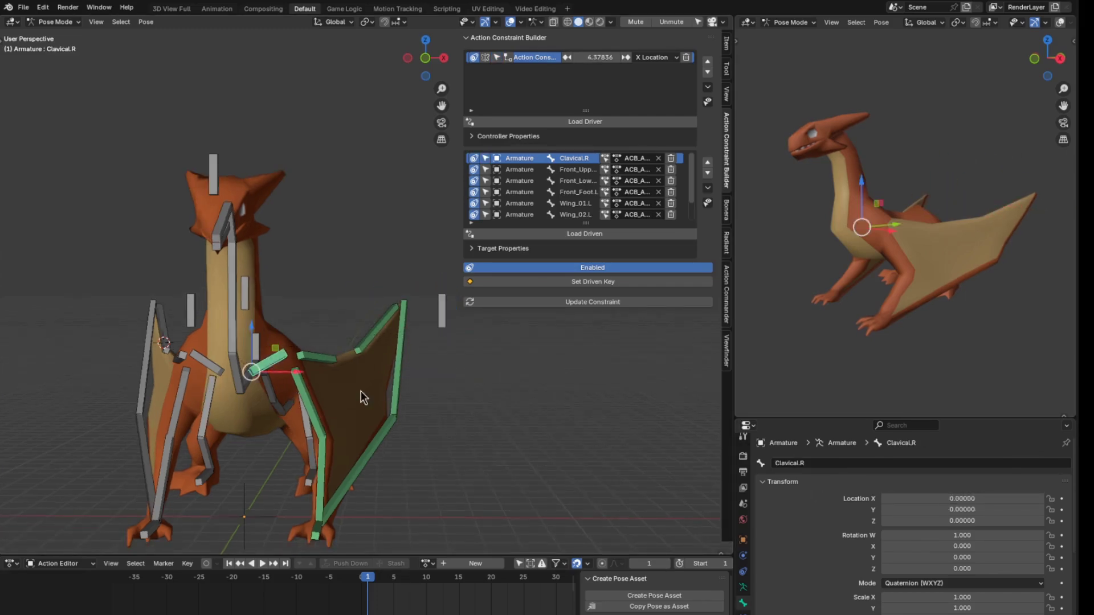
{"action": "left_click", "coordinate": [319, 402]}
{"action": "key", "text": "r"}
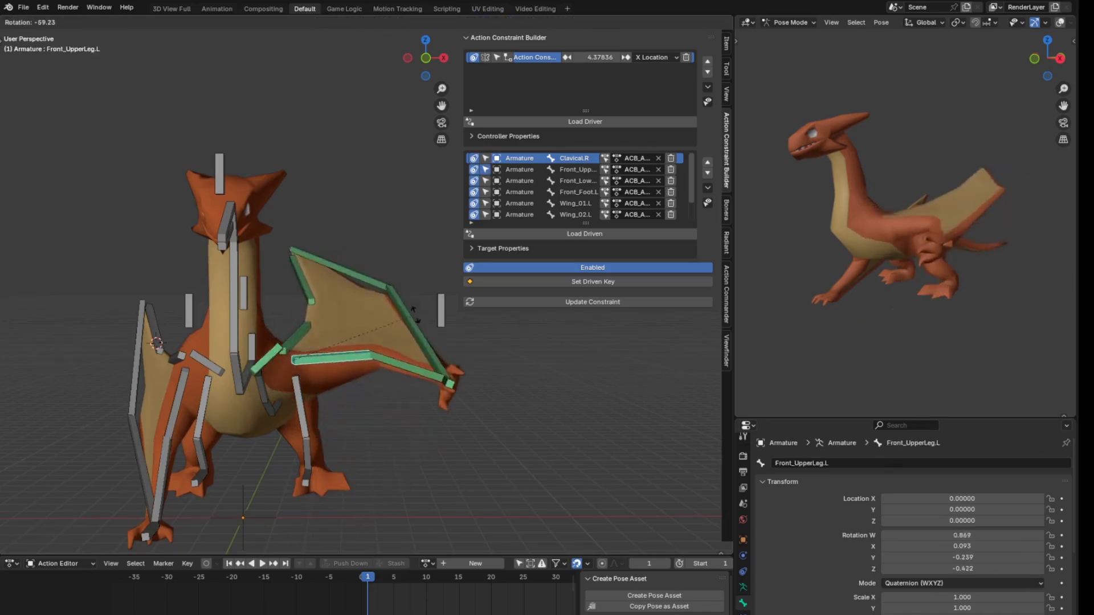
{"action": "left_click", "coordinate": [416, 319]}
{"action": "left_click", "coordinate": [412, 364]}
{"action": "middle_click_drag", "start_coordinate": [412, 366], "coordinate": [434, 412]}
{"action": "key", "text": "r"}
{"action": "left_click", "coordinate": [446, 367]}
- Rotate the Front_Foot.L bone to align the foot with the raised leg
{"action": "left_click", "coordinate": [463, 361]}
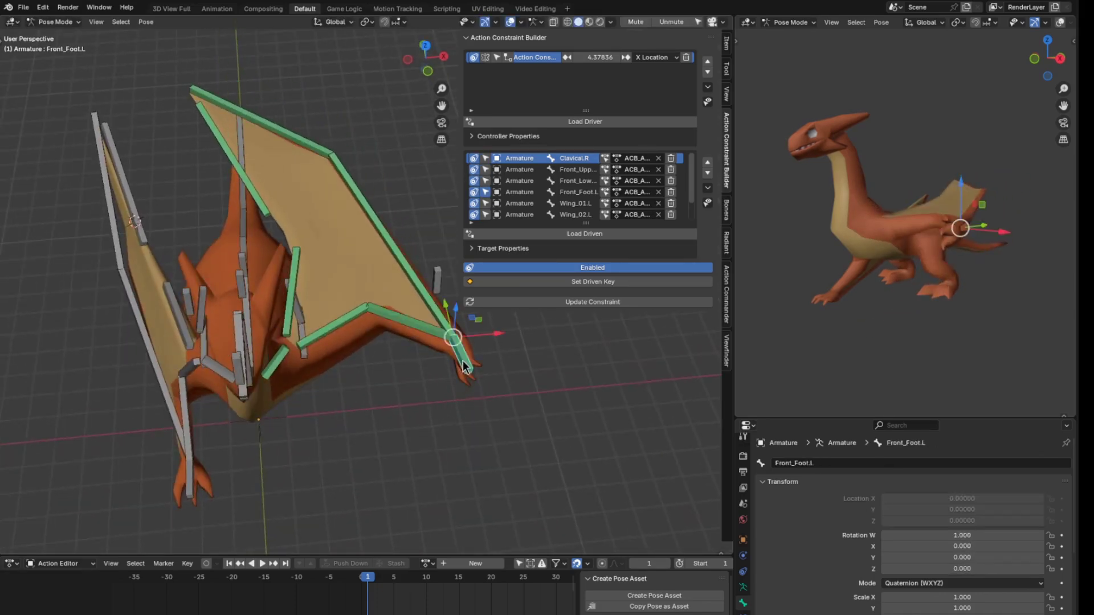
{"action": "middle_click_drag", "start_coordinate": [507, 424], "coordinate": [549, 374]}
{"action": "key", "text": "r"}
{"action": "left_click", "coordinate": [443, 488]}
- Rotate the Wing_01.L bone until the left wing extends nearly straight out to the side
{"action": "left_click", "coordinate": [400, 284]}
{"action": "middle_click_drag", "start_coordinate": [436, 333], "coordinate": [479, 431]}
{"action": "key", "text": "r"}
{"action": "left_click", "coordinate": [412, 349]}
{"action": "middle_click_drag", "start_coordinate": [547, 385], "coordinate": [447, 382], "text": "shift"}
{"action": "key", "text": "r"}
{"action": "key", "text": "r"}
{"action": "left_click", "coordinate": [456, 399]}
{"action": "key", "text": "r"}
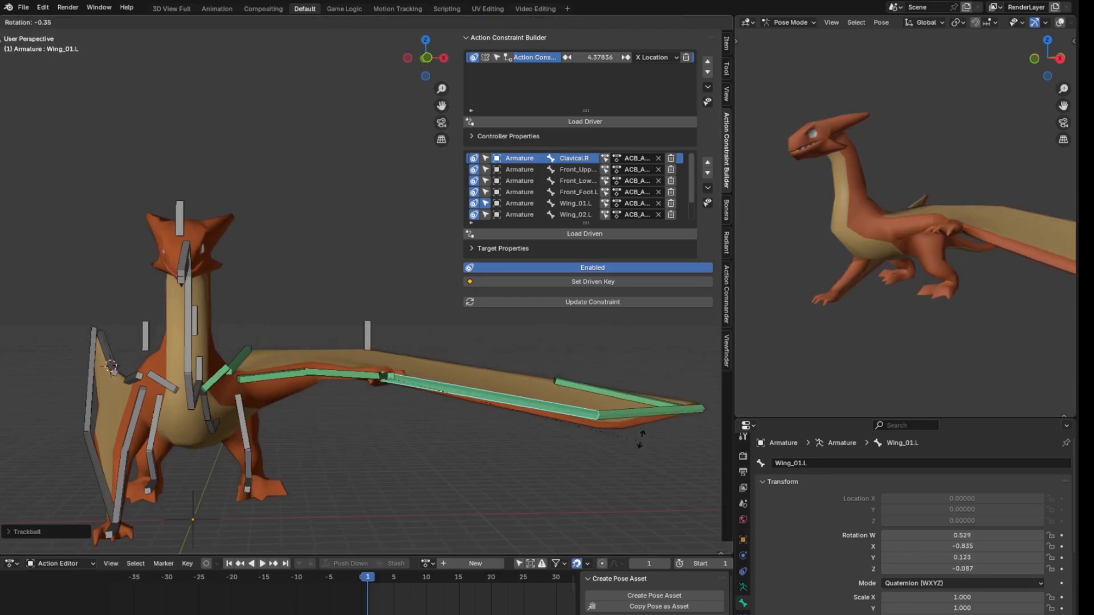
{"action": "left_click", "coordinate": [623, 377]}
{"action": "key", "text": "r"}
{"action": "left_click", "coordinate": [604, 405]}
{"action": "middle_click_drag", "start_coordinate": [603, 404], "coordinate": [599, 385]}
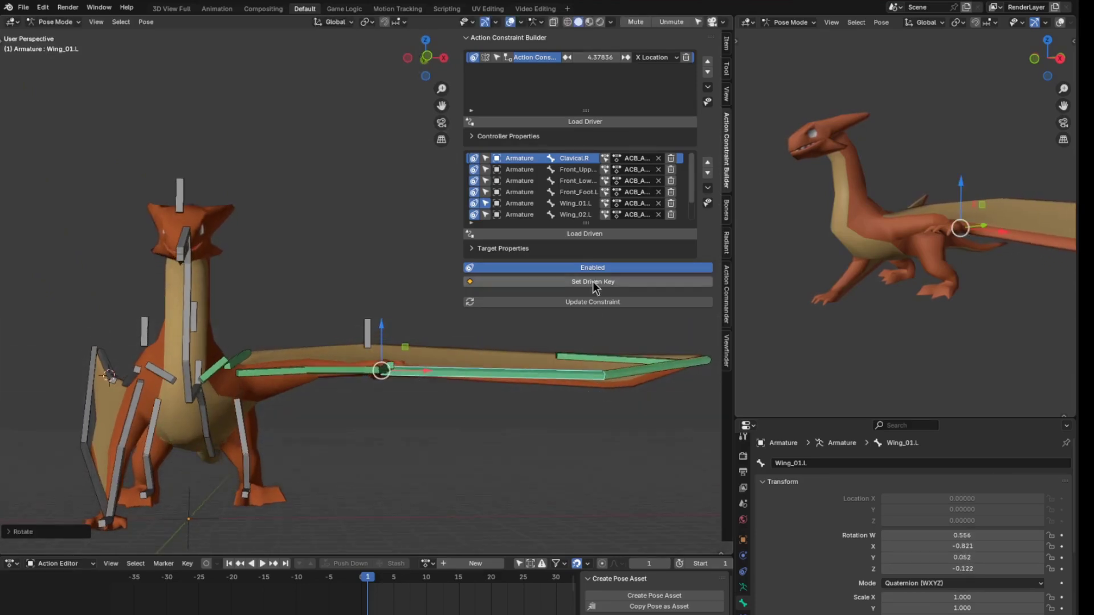
- Set the driven key for the spread wing pose and test it by moving the WingFoldControl_L bone
{"action": "left_click", "coordinate": [593, 282]}
{"action": "left_click", "coordinate": [355, 326]}
{"action": "left_click", "coordinate": [366, 333]}
{"action": "middle_click_drag", "start_coordinate": [375, 335], "coordinate": [420, 331], "text": "shift"}
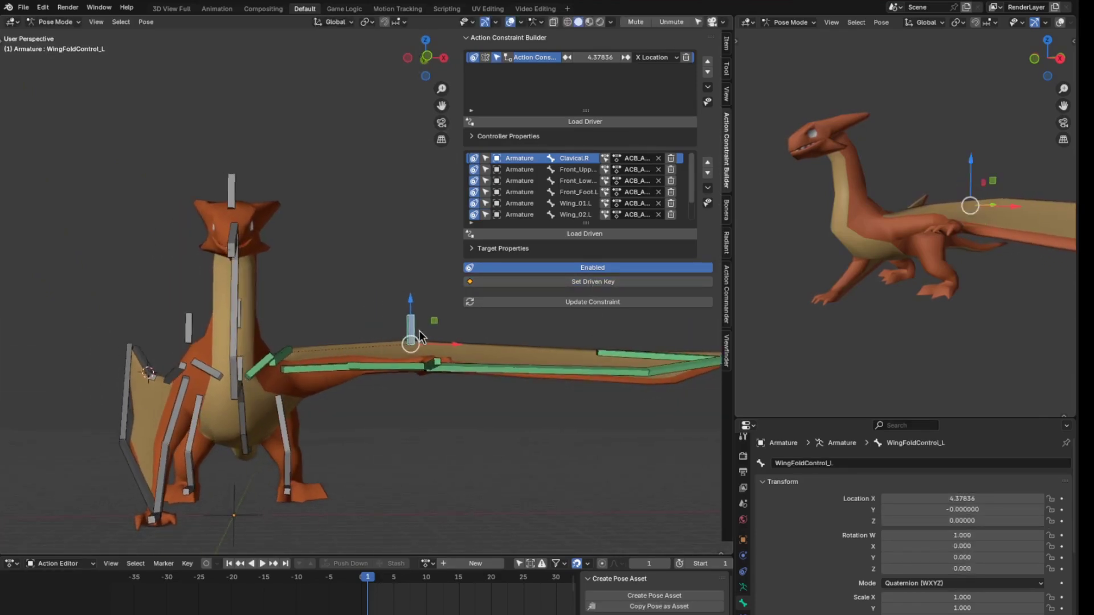
{"action": "key", "text": "g"}
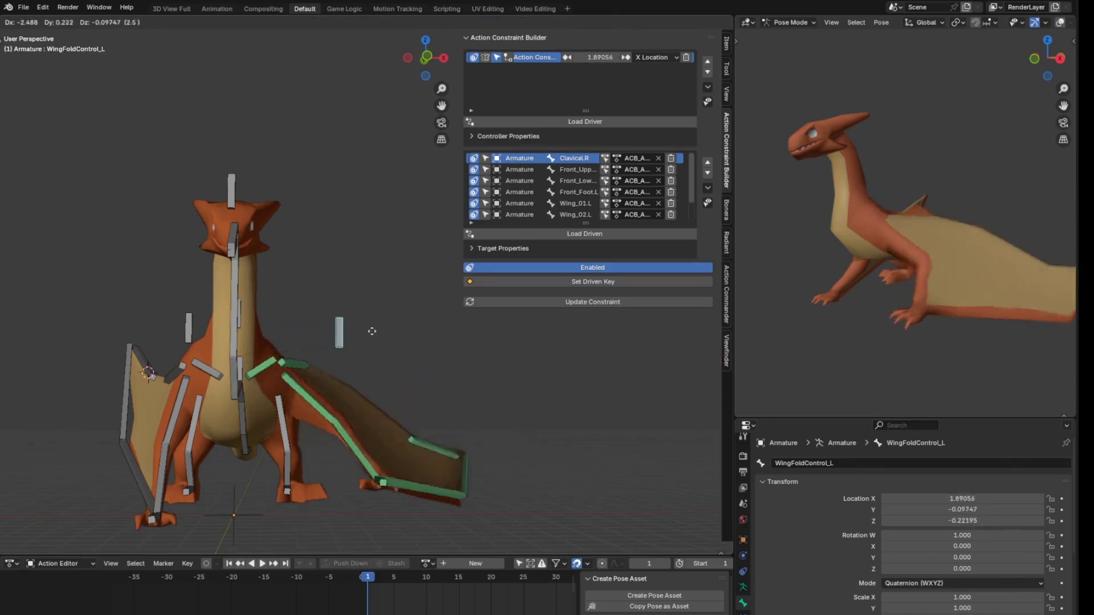
{"action": "right_click", "coordinate": [436, 337]}
- Load the MouthOpen bone as a driver named HeadControl, using Y Location in Local space
{"action": "middle_click_drag", "start_coordinate": [427, 335], "coordinate": [149, 274]}
{"action": "scroll", "coordinate": [145, 272], "scroll_direction": "up", "scroll_amount": 3}
{"action": "middle_click_drag", "start_coordinate": [204, 315], "coordinate": [195, 276], "text": "shift"}
{"action": "left_click", "coordinate": [135, 215]}
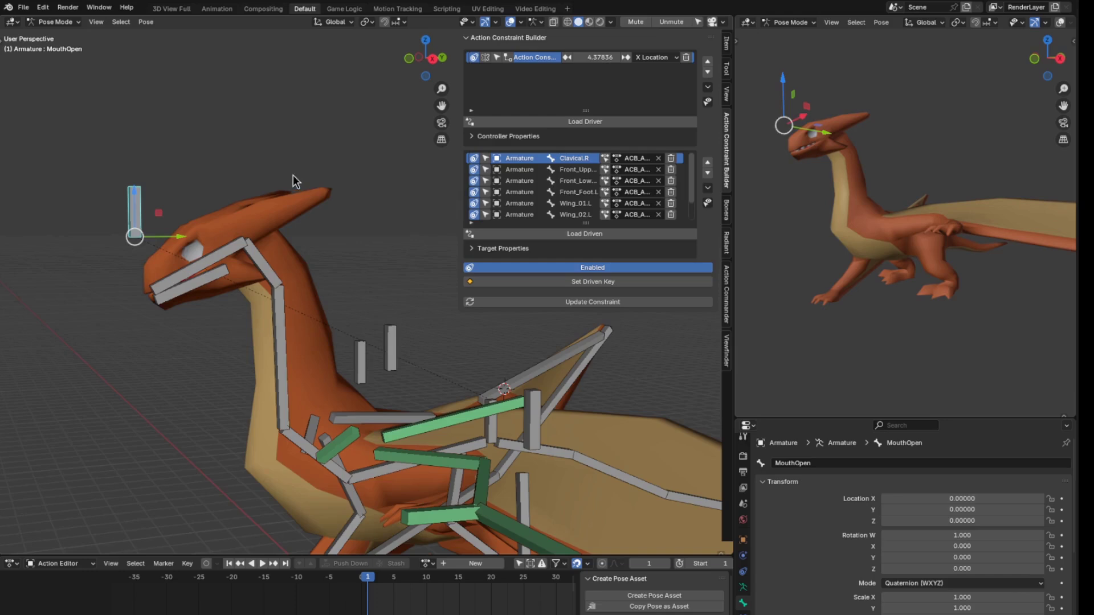
{"action": "left_click", "coordinate": [519, 122]}
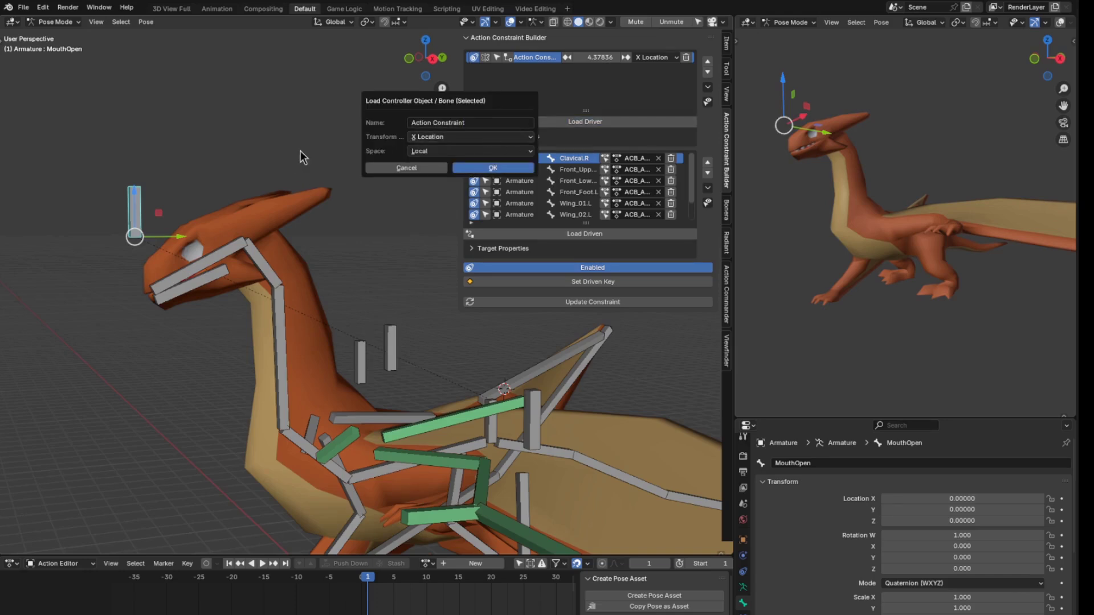
{"action": "left_click", "coordinate": [939, 514]}
{"action": "left_click_drag", "start_coordinate": [937, 511], "coordinate": [1048, 511]}
{"action": "right_click", "coordinate": [937, 511]}
{"action": "left_click", "coordinate": [502, 122]}
{"action": "left_click", "coordinate": [470, 143]}
{"action": "left_click", "coordinate": [462, 170]}
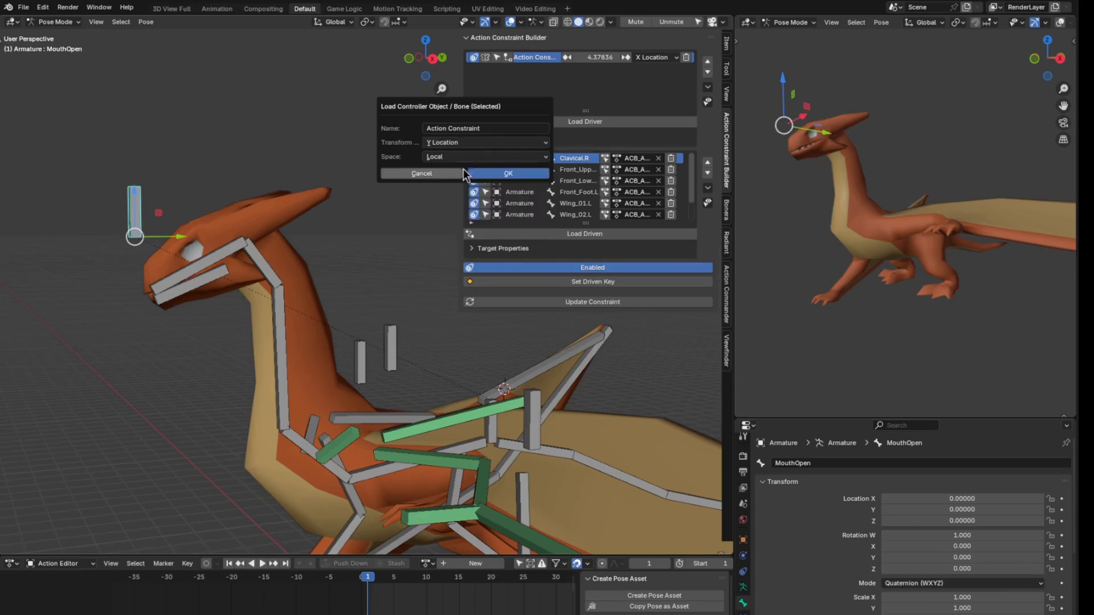
{"action": "left_click", "coordinate": [479, 129]}
{"action": "type", "text": "HeadControl"}
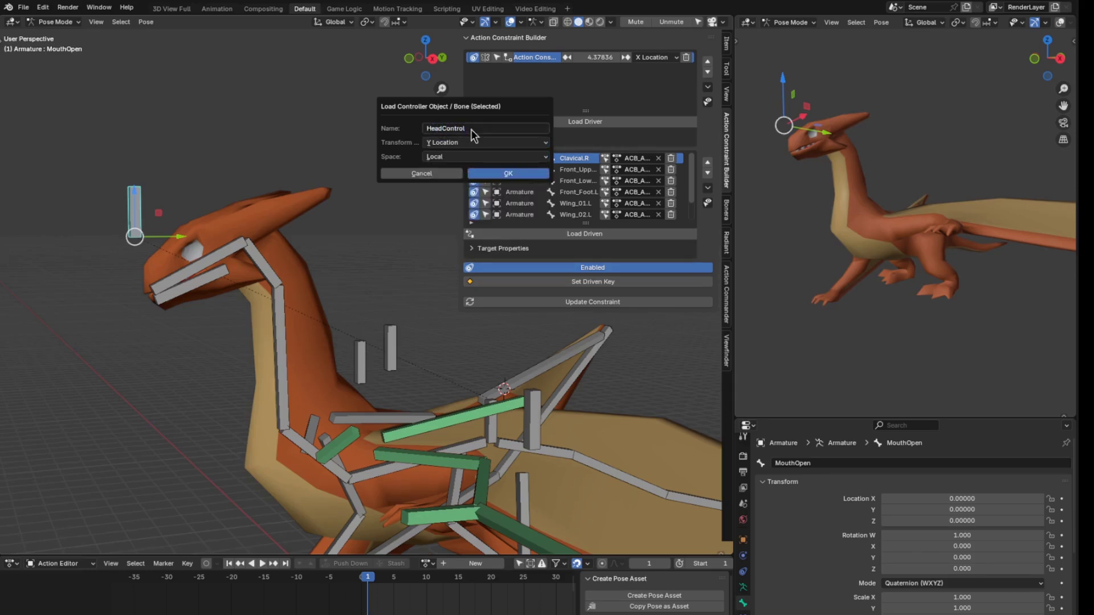
{"action": "left_click", "coordinate": [506, 173]}
- Load the Neck_01, Neck_02, Head and Jaw bones as driven bones of the HeadControl driver
{"action": "middle_click_drag", "start_coordinate": [209, 336], "coordinate": [248, 313], "text": "shift"}
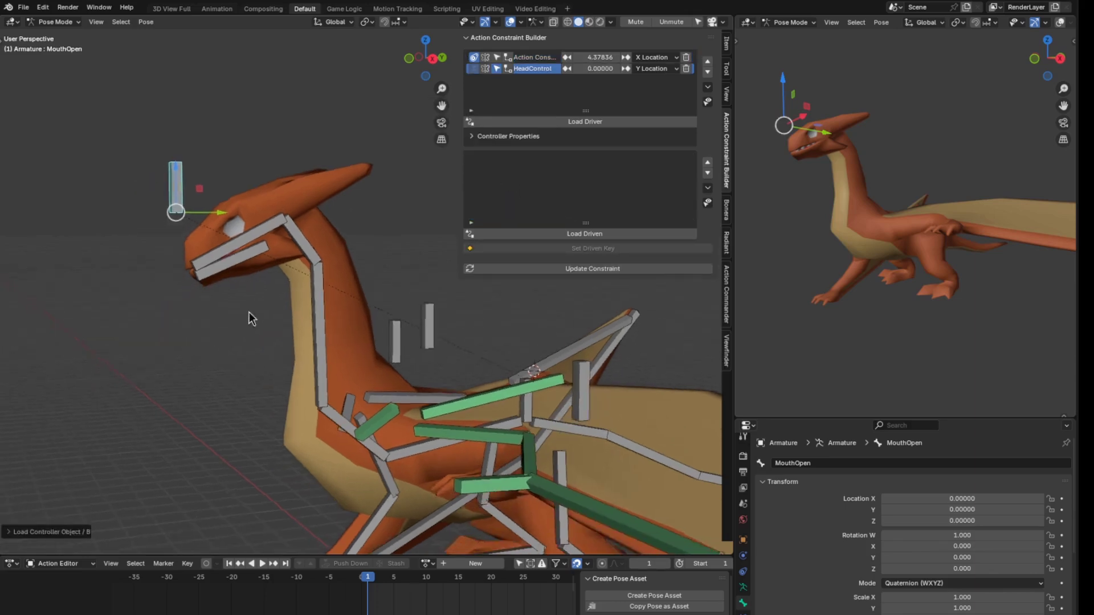
{"action": "left_click", "coordinate": [238, 231]}
{"action": "left_click", "coordinate": [254, 231]}
{"action": "left_click", "coordinate": [258, 249], "text": "shift"}
{"action": "key", "text": "ctrl+Tab"}
{"action": "left_click", "coordinate": [309, 284]}
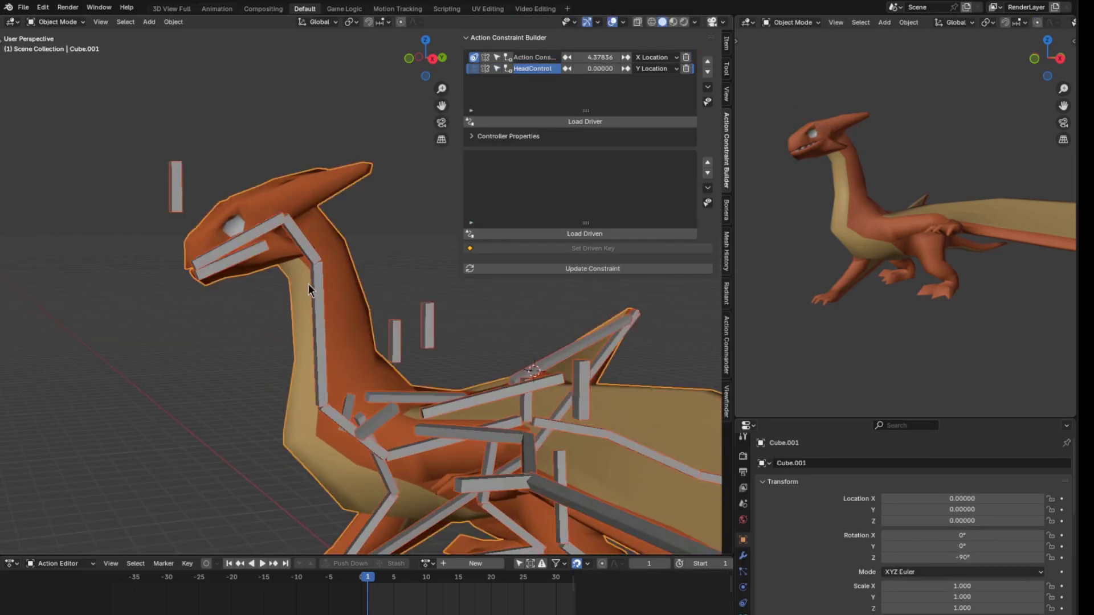
{"action": "left_click", "coordinate": [311, 257]}
{"action": "left_click", "coordinate": [321, 364]}
{"action": "left_click", "coordinate": [343, 426]}
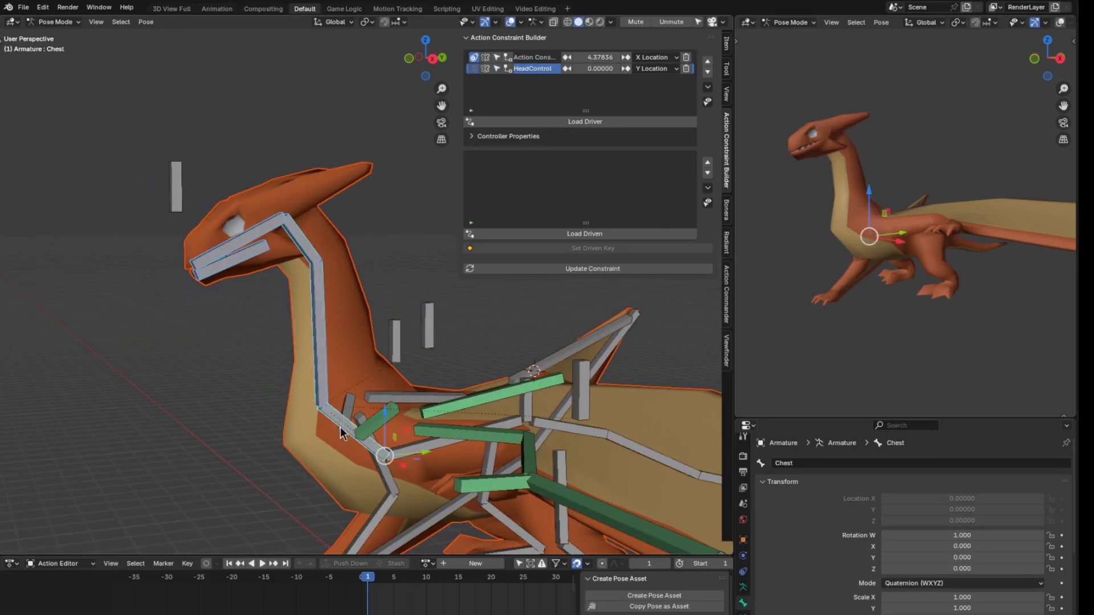
{"action": "left_click", "coordinate": [264, 229]}
{"action": "left_click", "coordinate": [260, 249], "text": "shift"}
{"action": "left_click", "coordinate": [303, 245], "text": "shift"}
{"action": "left_click", "coordinate": [319, 320], "text": "shift"}
{"action": "middle_click_drag", "start_coordinate": [320, 399], "coordinate": [320, 362], "text": "shift"}
{"action": "left_click", "coordinate": [337, 384], "text": "shift"}
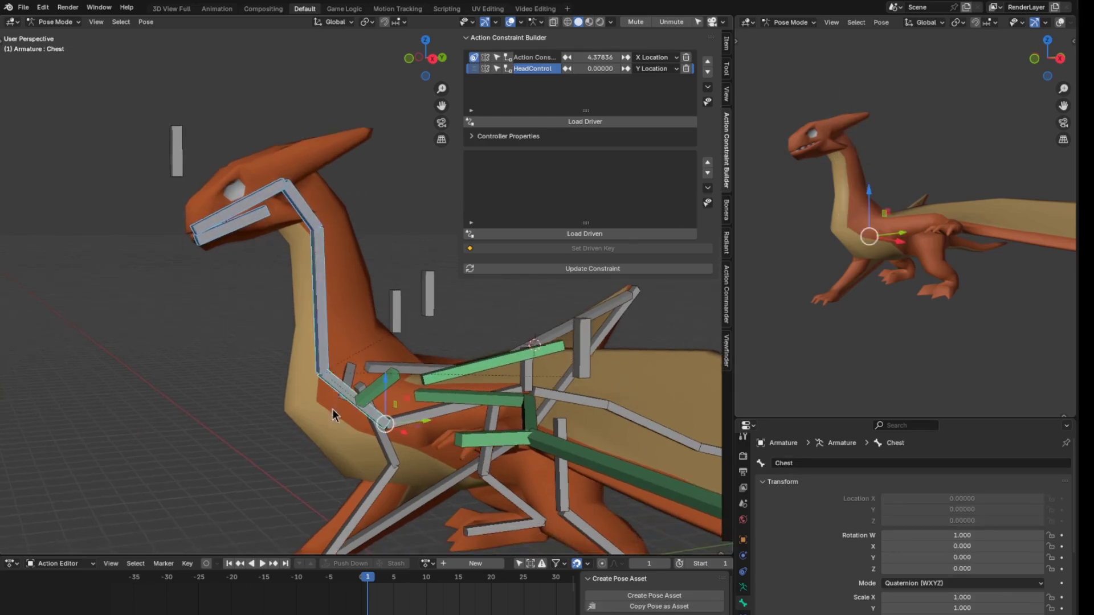
{"action": "middle_click_drag", "start_coordinate": [346, 425], "coordinate": [366, 363], "text": "shift"}
{"action": "left_click", "coordinate": [377, 362], "text": "shift"}
{"action": "middle_click_drag", "start_coordinate": [332, 253], "coordinate": [570, 257], "text": "shift"}
{"action": "left_click", "coordinate": [542, 234]}
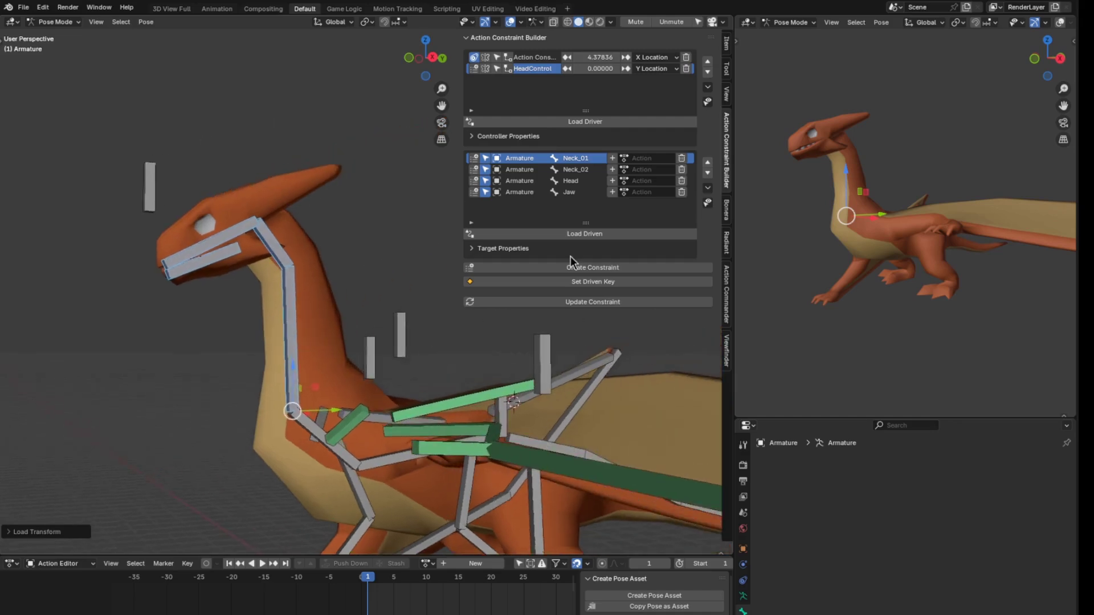
- Set a driven key for the resting head pose and lower the MouthOpen bone to about -3.59 on local Y
{"action": "left_click", "coordinate": [576, 281]}
{"action": "middle_click_drag", "start_coordinate": [312, 336], "coordinate": [402, 280], "text": "shift"}
{"action": "middle_click_drag", "start_coordinate": [402, 280], "coordinate": [328, 292]}
{"action": "left_click", "coordinate": [248, 138]}
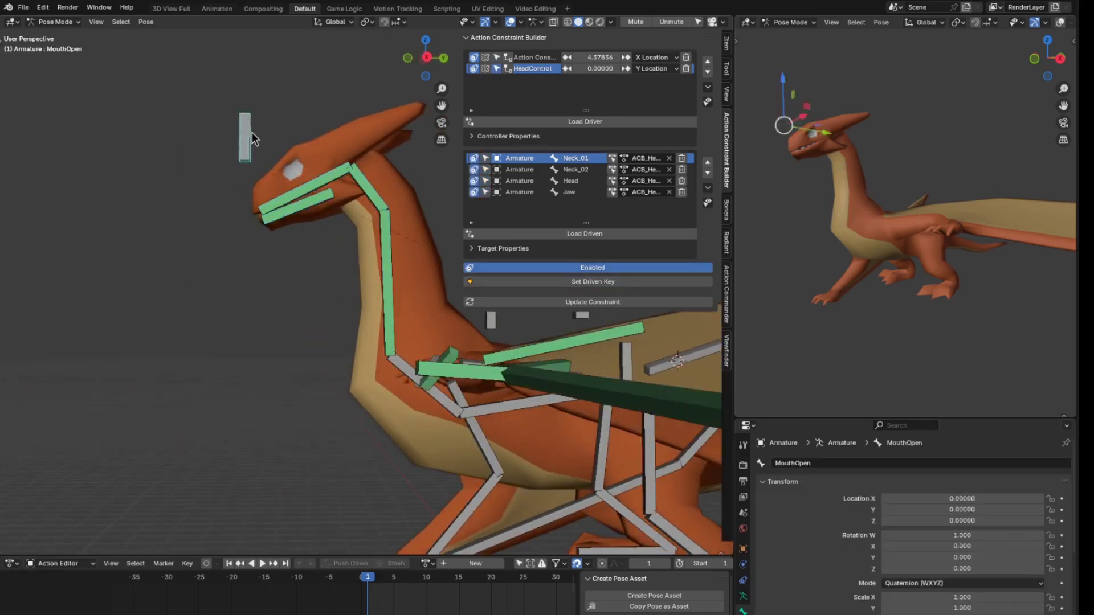
{"action": "left_click_drag", "start_coordinate": [248, 123], "coordinate": [249, 291]}
- Rotate Neck_01 forward about 69° around global X and tilt Neck_02 slightly upward around the same axis
{"action": "left_click", "coordinate": [380, 307]}
{"action": "key", "text": "r"}
{"action": "key", "text": "x"}
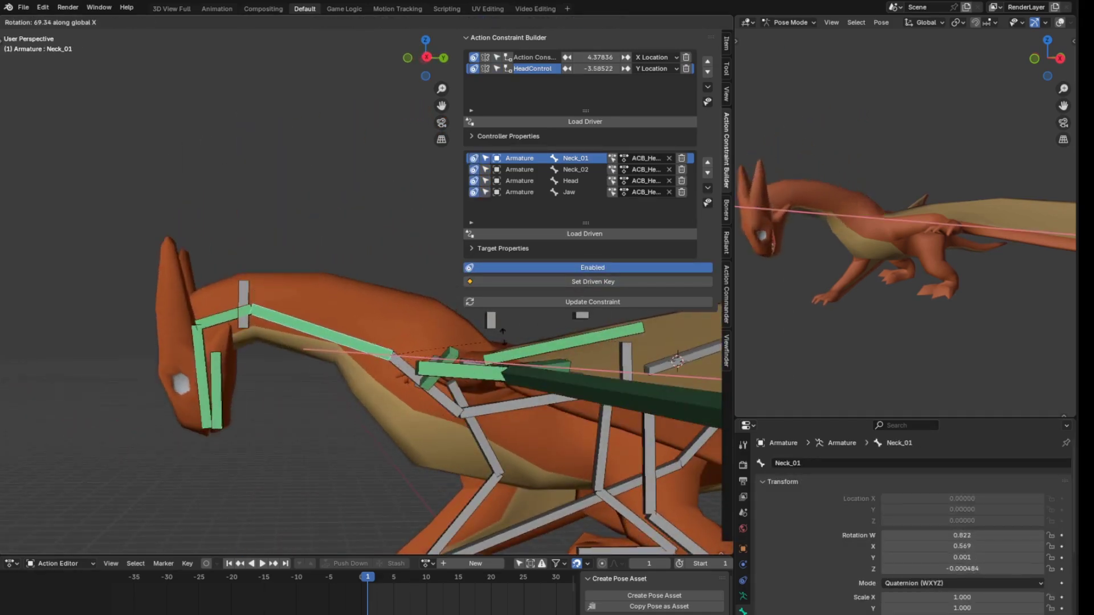
{"action": "left_click", "coordinate": [233, 322]}
{"action": "left_click", "coordinate": [232, 321]}
{"action": "key", "text": "r"}
{"action": "key", "text": "x"}
{"action": "left_click", "coordinate": [265, 379]}
- Rotate the Head bone about -54° around global X so the head points forward
{"action": "left_click", "coordinate": [189, 340]}
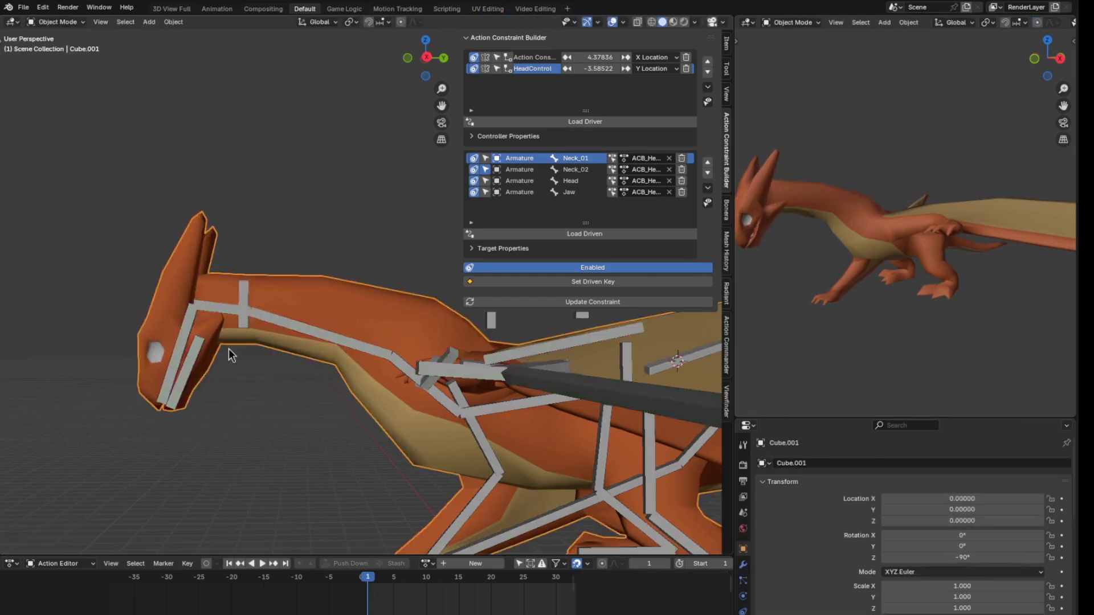
{"action": "key", "text": "r"}
{"action": "right_click", "coordinate": [245, 356]}
{"action": "left_click", "coordinate": [191, 321]}
{"action": "key", "text": "r"}
{"action": "key", "text": "x"}
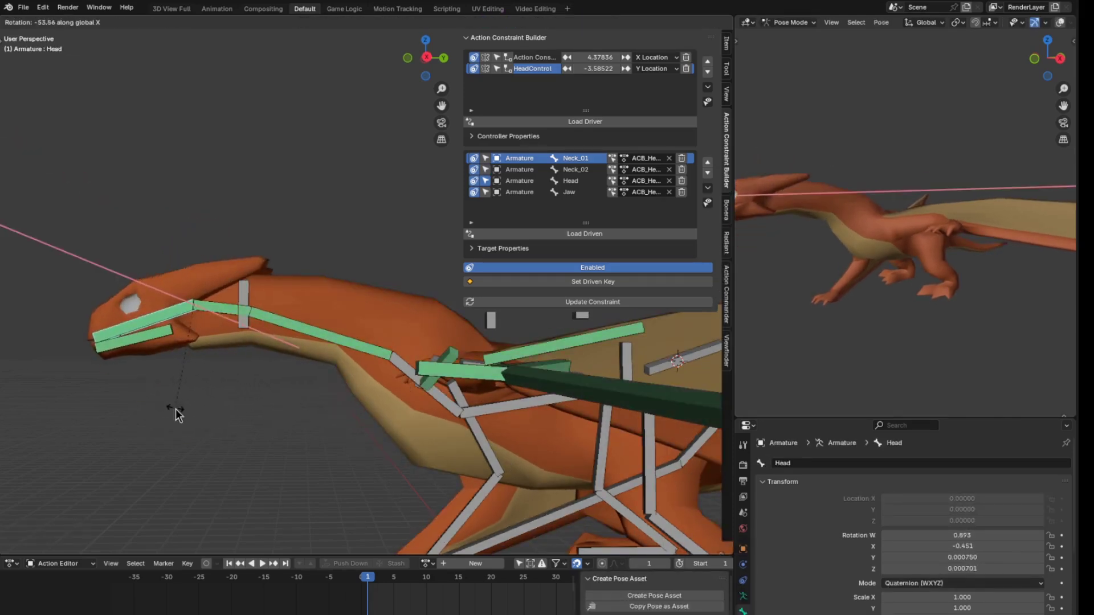
{"action": "left_click", "coordinate": [174, 407]}
- Rotate the Jaw bone around X to open the mouth and set the driven key for the lowered head pose
{"action": "left_click", "coordinate": [151, 341]}
{"action": "key", "text": "r"}
{"action": "key", "text": "x"}
{"action": "left_click", "coordinate": [297, 363]}
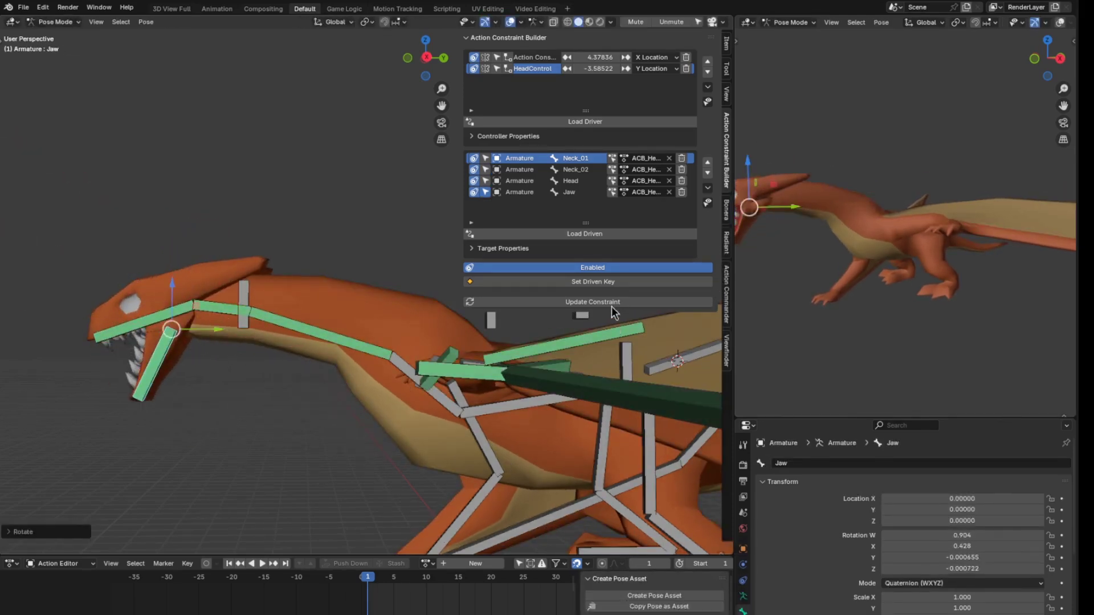
{"action": "left_click", "coordinate": [600, 285]}
- Test the head pose by moving the MouthOpen bone along Z, and return it to its rest location
{"action": "left_click", "coordinate": [243, 293]}
{"action": "key", "text": "g"}
{"action": "key", "text": "z"}
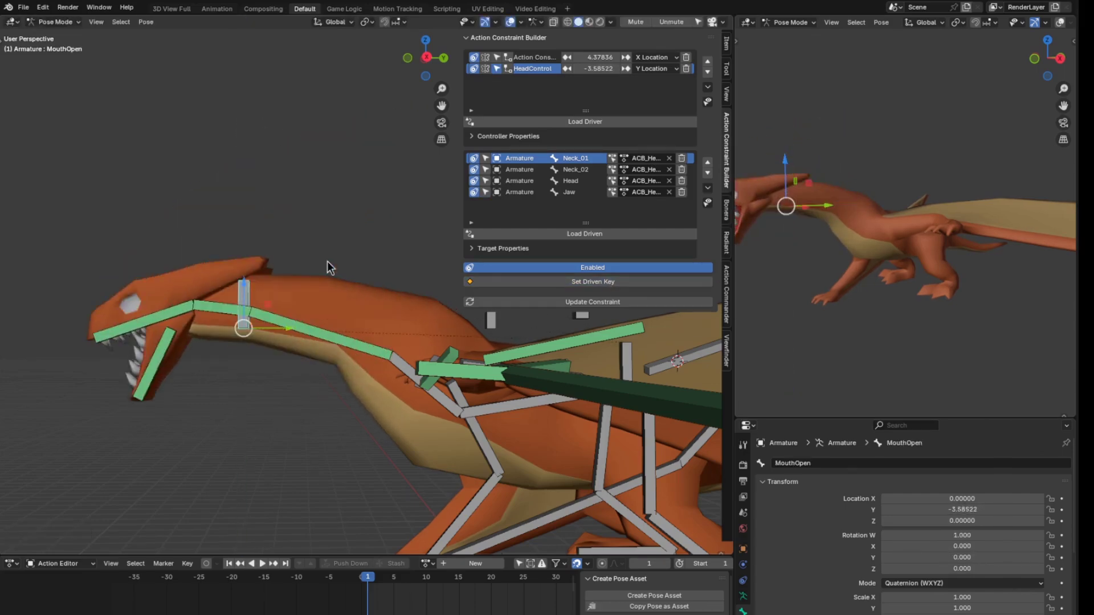
{"action": "left_click", "coordinate": [327, 261]}
{"action": "middle_click_drag", "start_coordinate": [329, 275], "coordinate": [552, 374]}
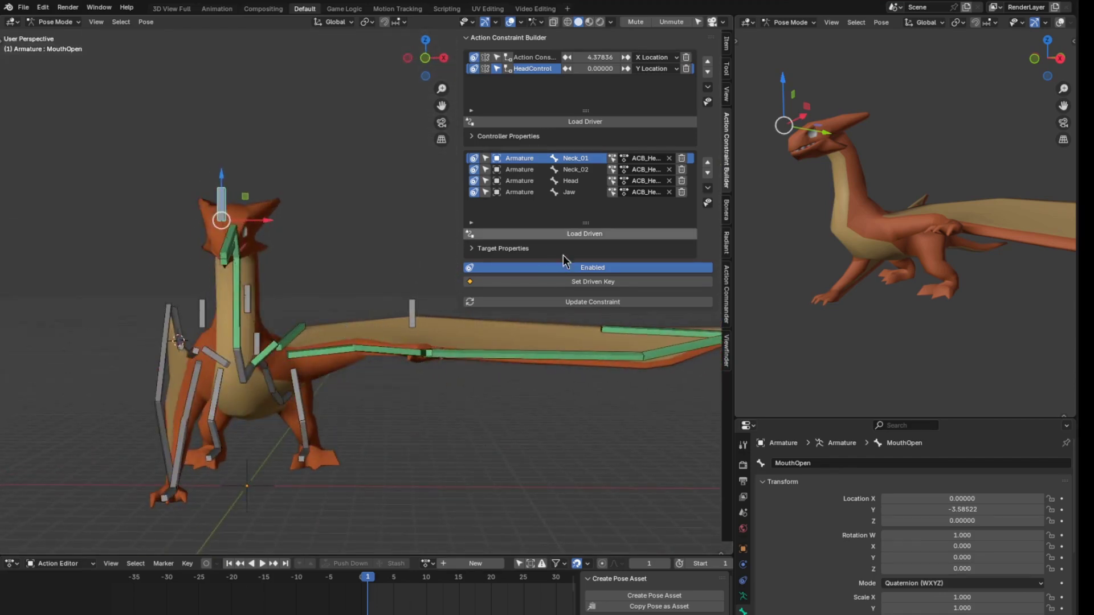
- Check the names of the right and left front upper leg bones for their side suffixes
{"action": "middle_click_drag", "start_coordinate": [408, 398], "coordinate": [501, 368]}
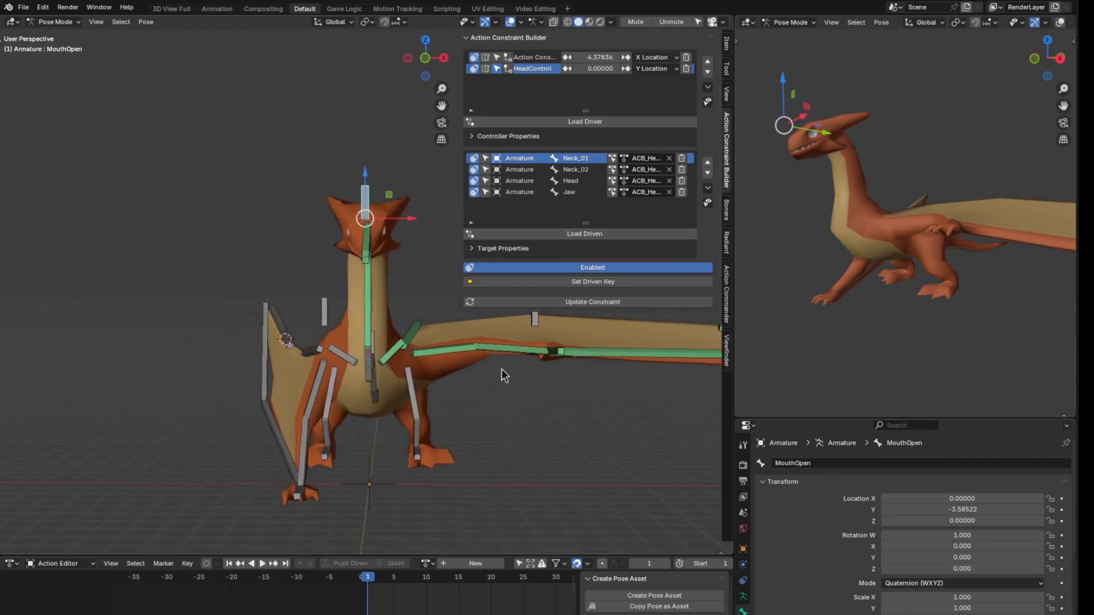
{"action": "left_click", "coordinate": [368, 484]}
{"action": "middle_click_drag", "start_coordinate": [338, 388], "coordinate": [269, 344], "text": "shift"}
{"action": "left_click", "coordinate": [263, 343]}
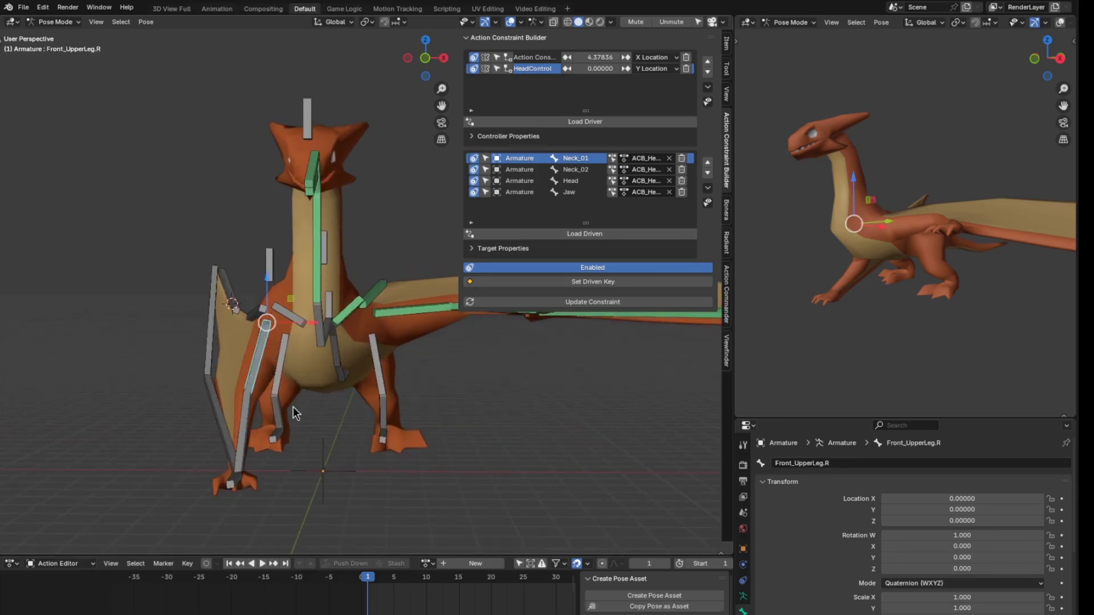
{"action": "key", "text": "F2"}
{"action": "left_click", "coordinate": [423, 314]}
{"action": "key", "text": "F2"}
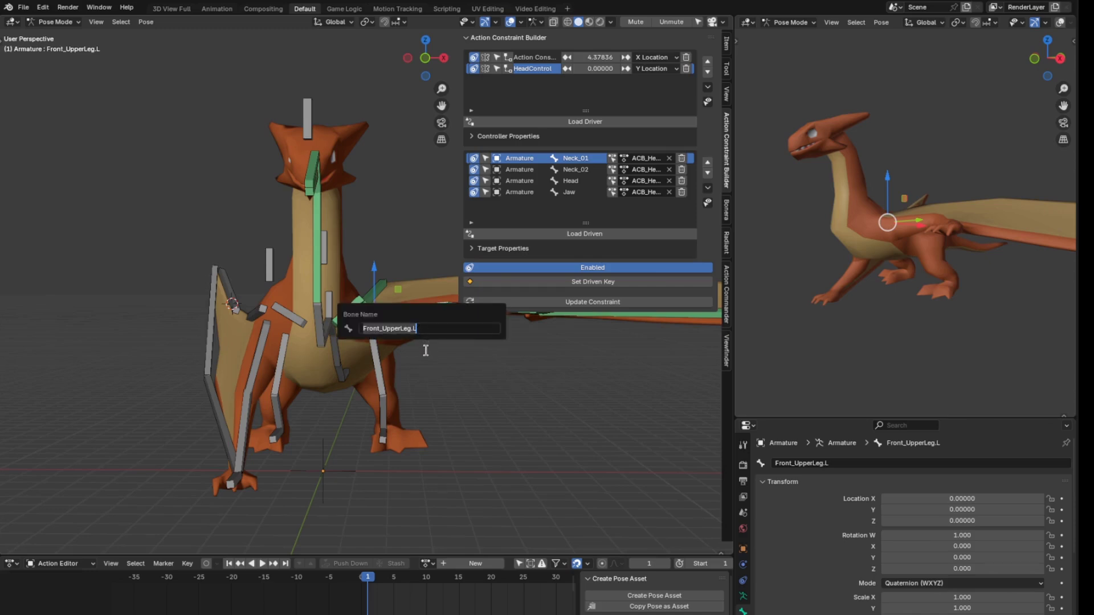
{"action": "key", "text": "Return"}
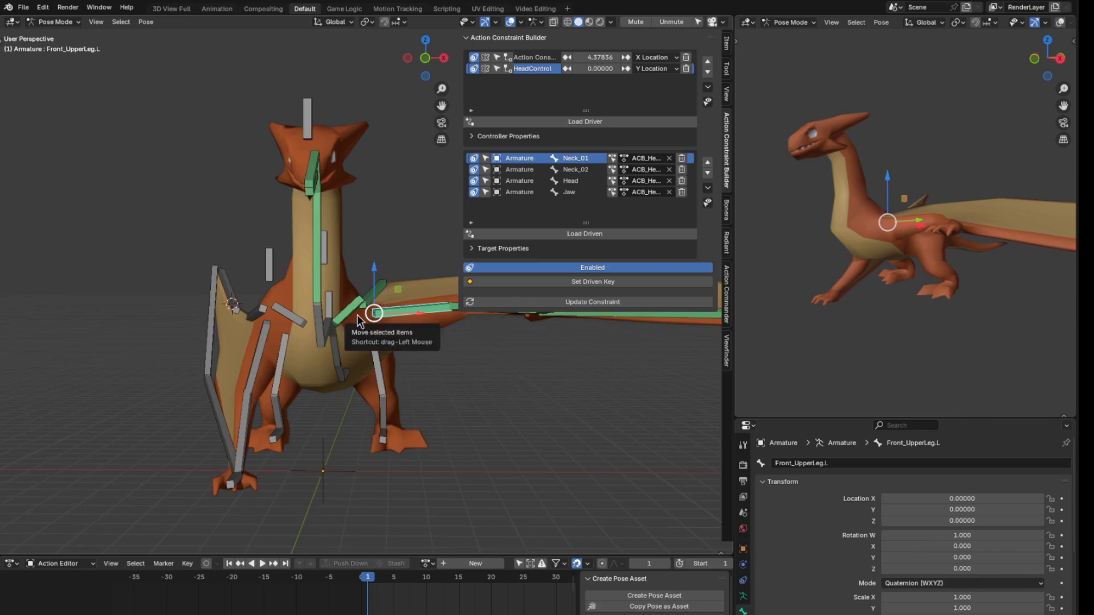
{"action": "middle_click_drag", "start_coordinate": [408, 348], "coordinate": [435, 384]}
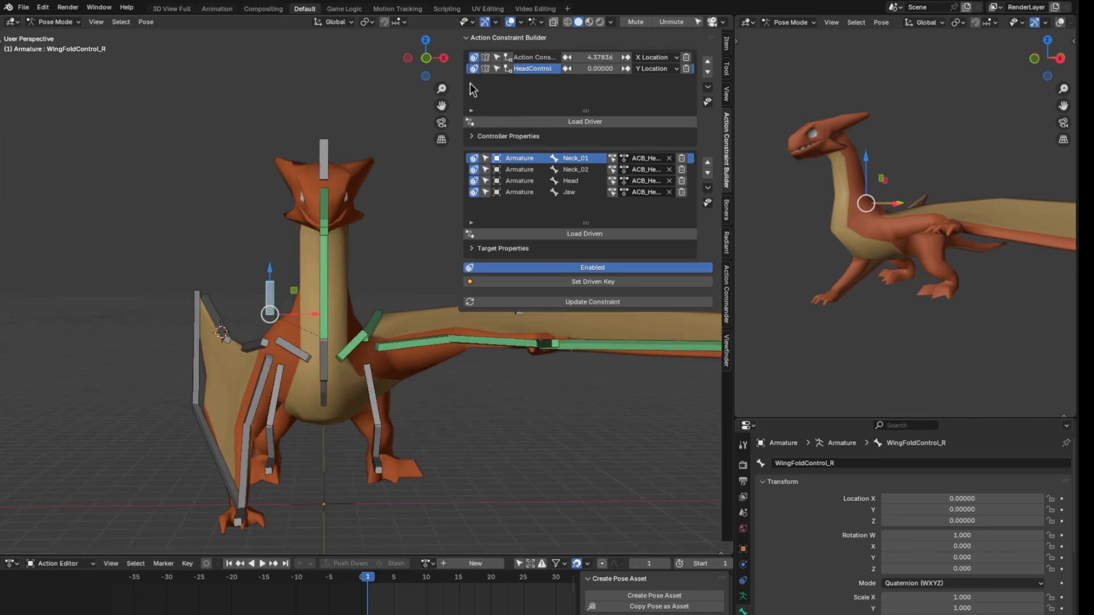
- Rename the wing's action controller to Wing Fold.L and create its flipped version for the right side
{"action": "left_click_drag", "start_coordinate": [456, 78], "coordinate": [381, 77]}
{"action": "left_click", "coordinate": [472, 58]}
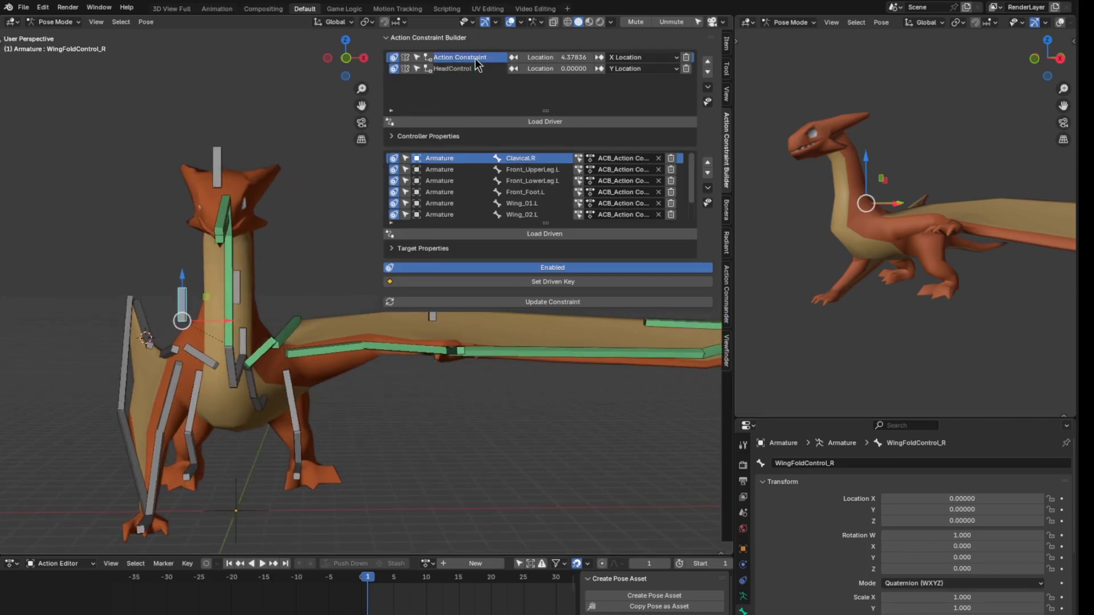
{"action": "double_click", "coordinate": [473, 58]}
{"action": "type", "text": "Wing Fold.L"}
{"action": "left_click", "coordinate": [405, 57]}
{"action": "left_click", "coordinate": [379, 249]}
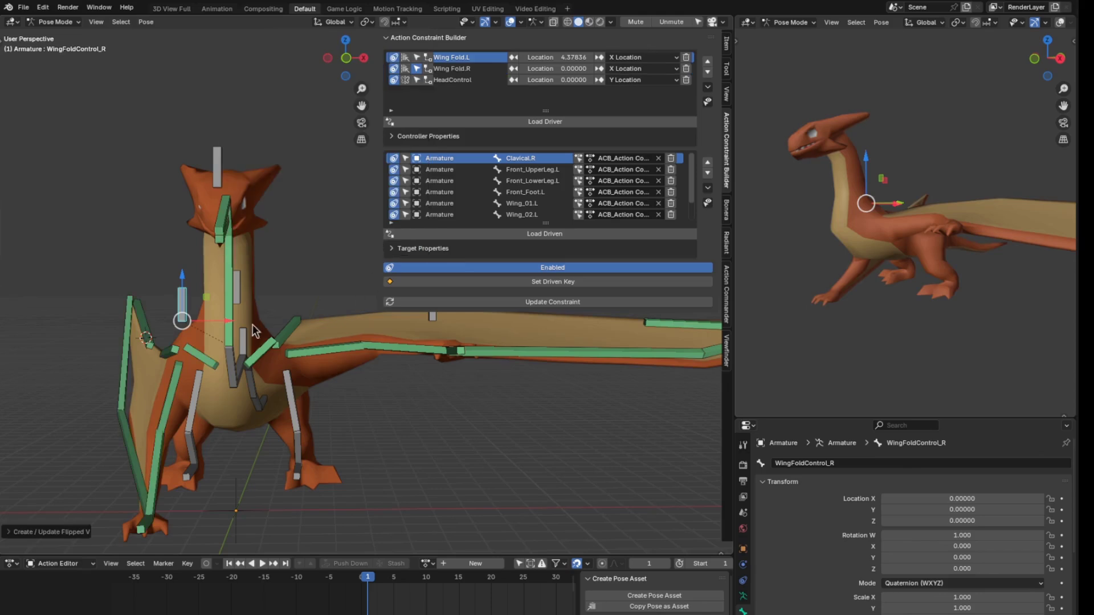
- Spread the right wing by moving the WingFoldControl_R bone to about -5.65 on X
{"action": "middle_click_drag", "start_coordinate": [252, 323], "coordinate": [275, 288]}
{"action": "key", "text": "g"}
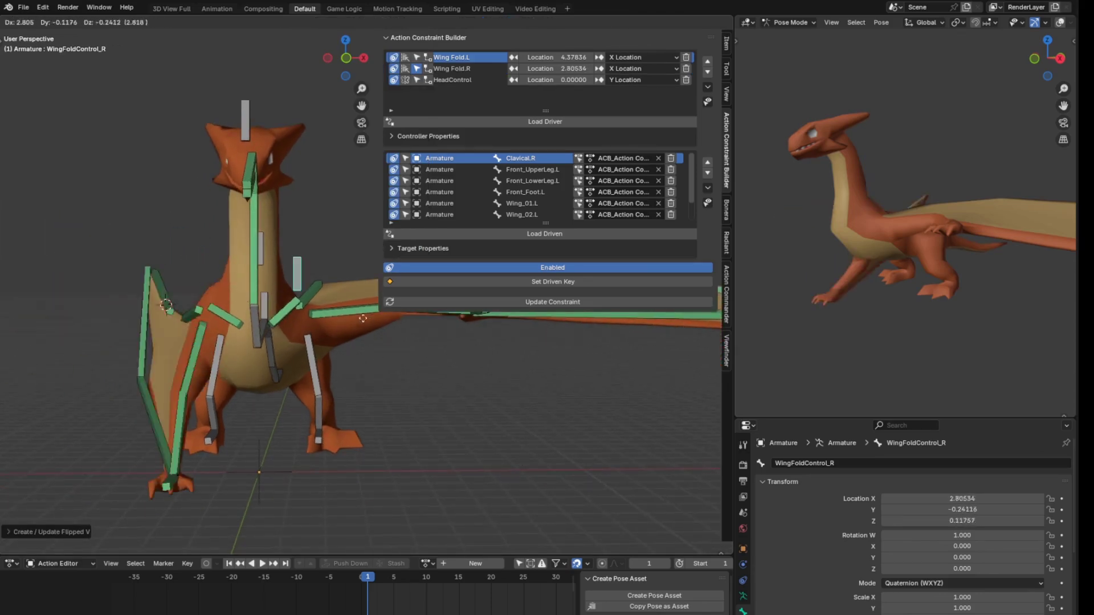
{"action": "left_click", "coordinate": [100, 288]}
{"action": "middle_click_drag", "start_coordinate": [447, 393], "coordinate": [303, 320]}
{"action": "scroll", "coordinate": [313, 339], "scroll_direction": "up", "scroll_amount": 2}
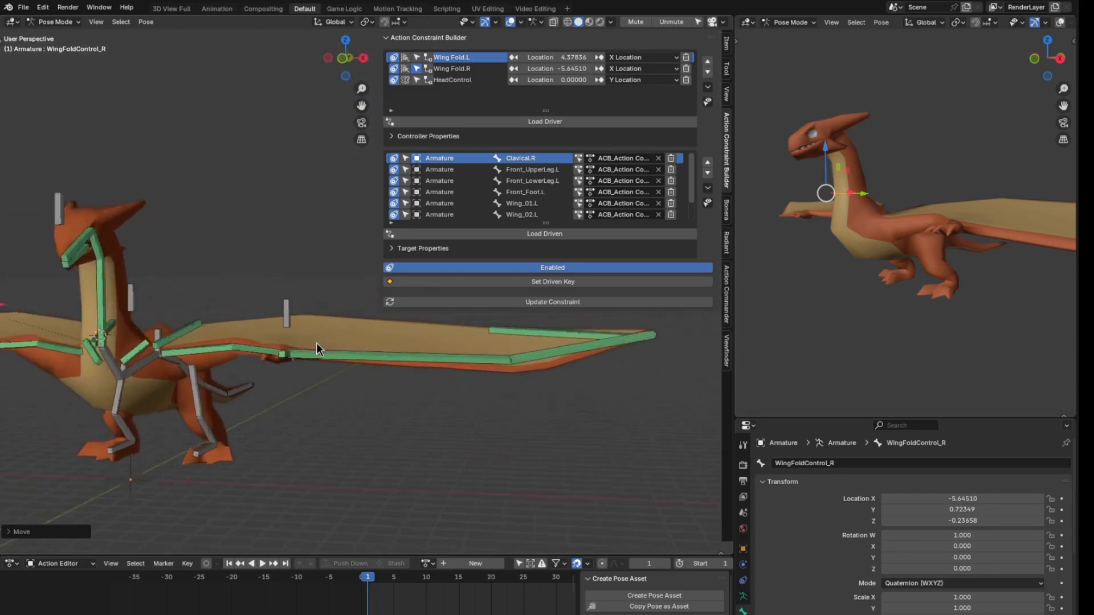
- Select the Front_Foot.L bone and jump the Wing Fold.L controller to its spread-wing key
{"action": "left_click", "coordinate": [316, 343]}
{"action": "middle_click_drag", "start_coordinate": [336, 362], "coordinate": [283, 412]}
{"action": "middle_click_drag", "start_coordinate": [361, 418], "coordinate": [404, 388]}
{"action": "left_click", "coordinate": [156, 369]}
{"action": "middle_click_drag", "start_coordinate": [162, 365], "coordinate": [262, 347], "text": "shift"}
{"action": "middle_click_drag", "start_coordinate": [278, 297], "coordinate": [200, 416]}
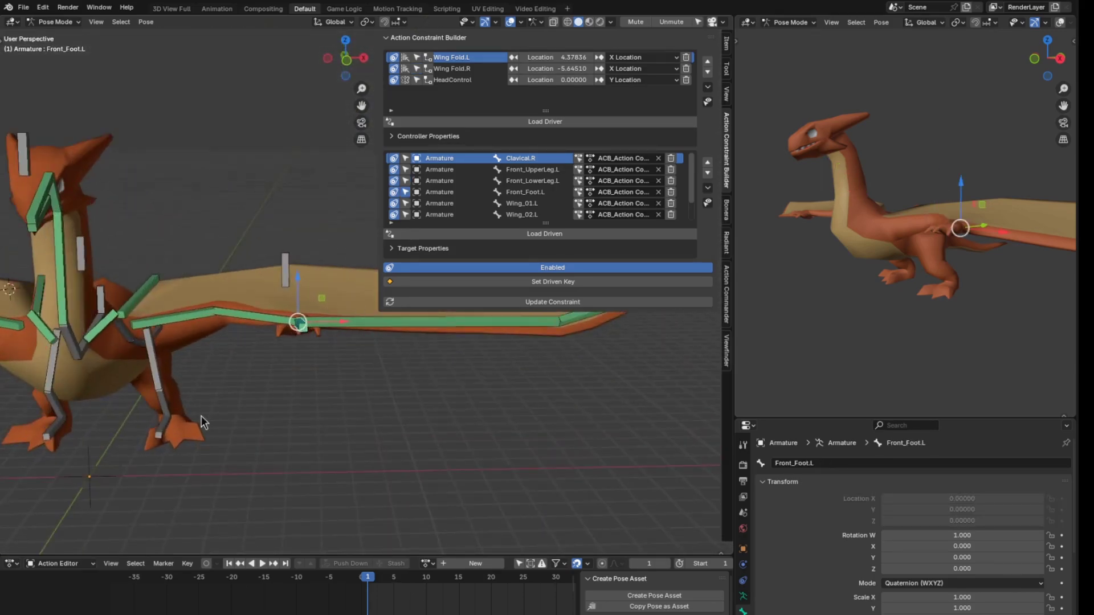
{"action": "middle_click_drag", "start_coordinate": [340, 385], "coordinate": [409, 340]}
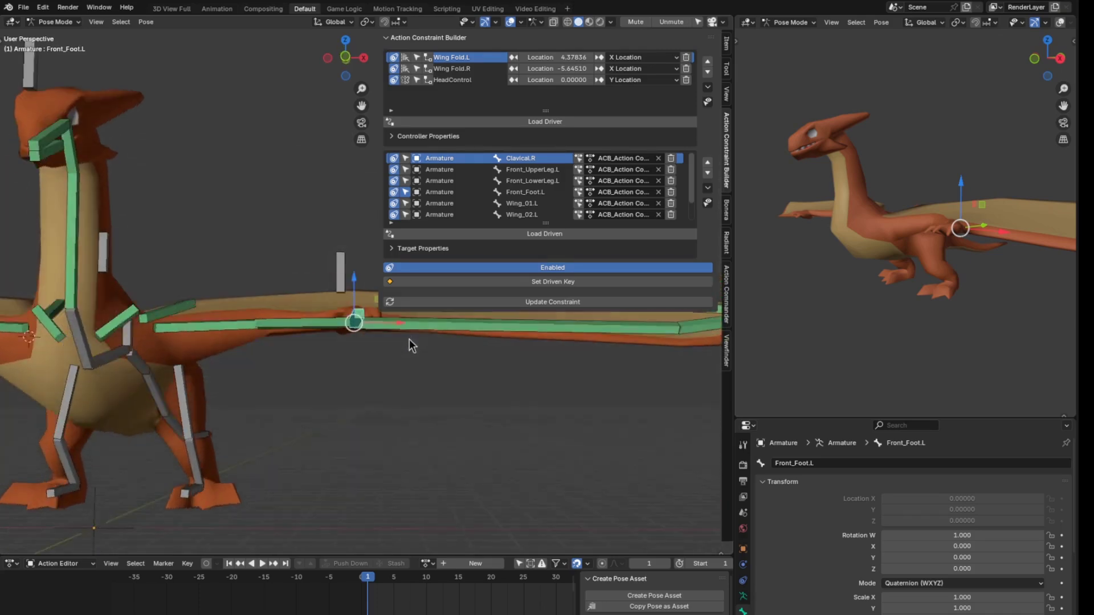
{"action": "left_click", "coordinate": [513, 57]}
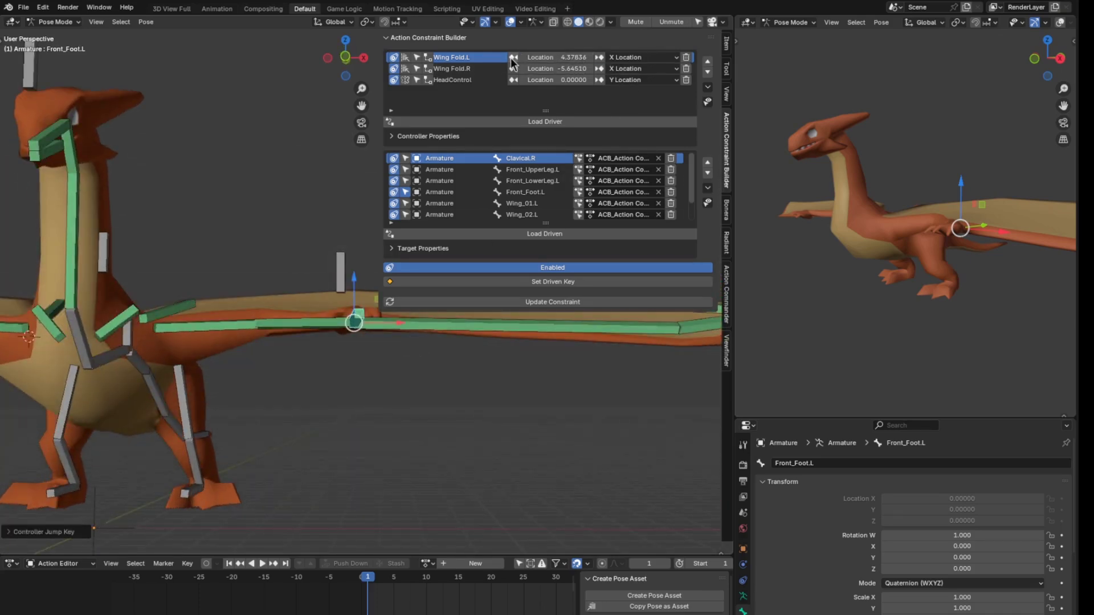
{"action": "left_click", "coordinate": [596, 57]}
- Rotate the Front_Foot.L bone about 95° and set the driven key for the new foot pose
{"action": "middle_click_drag", "start_coordinate": [442, 295], "coordinate": [397, 382]}
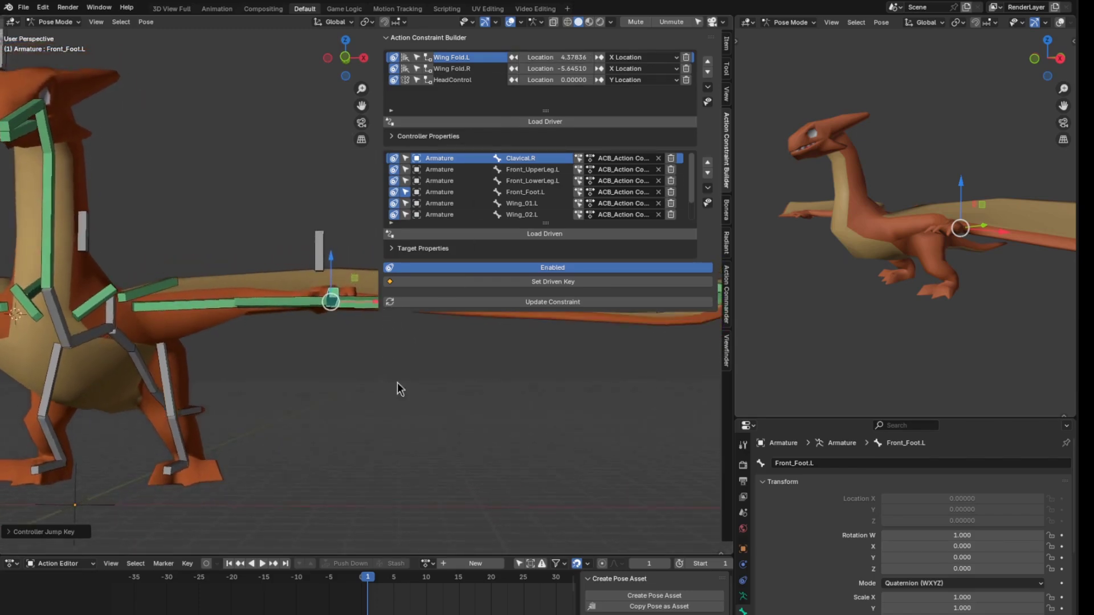
{"action": "key", "text": "r"}
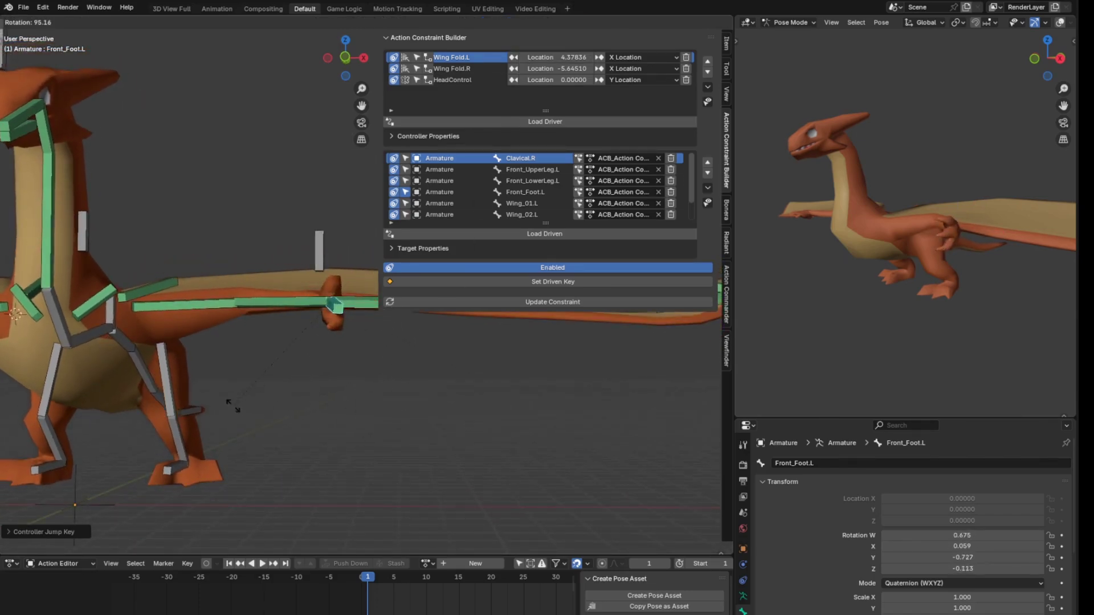
{"action": "left_click", "coordinate": [494, 284]}
{"action": "left_click", "coordinate": [494, 282]}
- Check how both wings respond by moving WingFoldControl_L and WingFoldControl_R, cancelling each move
{"action": "scroll", "coordinate": [367, 331], "scroll_direction": "down", "scroll_amount": 3}
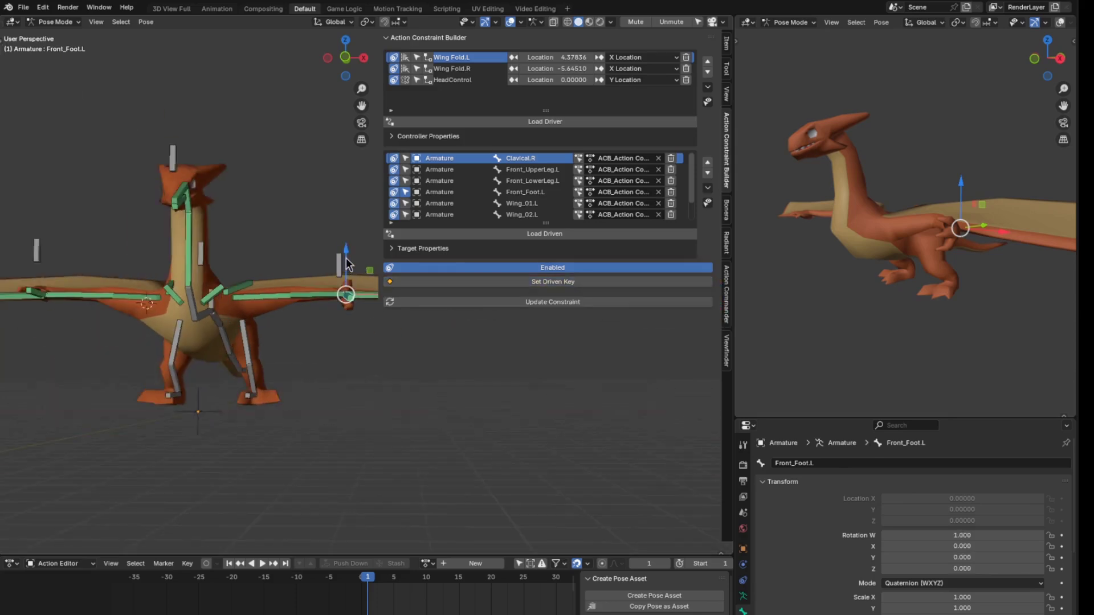
{"action": "left_click", "coordinate": [346, 260]}
{"action": "middle_click_drag", "start_coordinate": [346, 259], "coordinate": [378, 299], "text": "shift"}
{"action": "key", "text": "g"}
{"action": "key", "text": "Escape"}
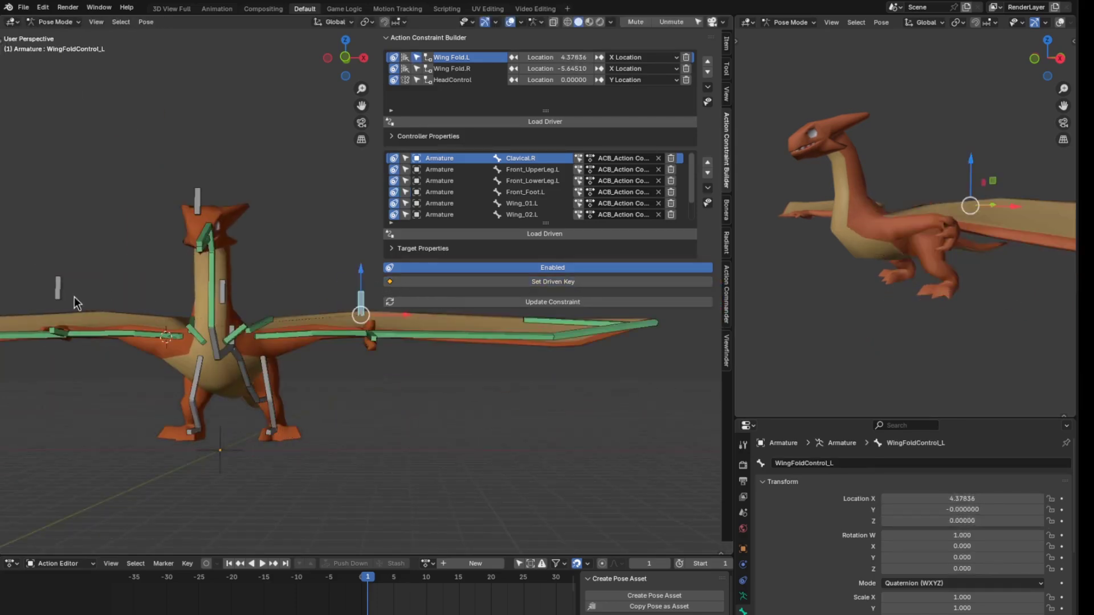
{"action": "left_click", "coordinate": [58, 288]}
{"action": "key", "text": "g"}
{"action": "key", "text": "Escape"}
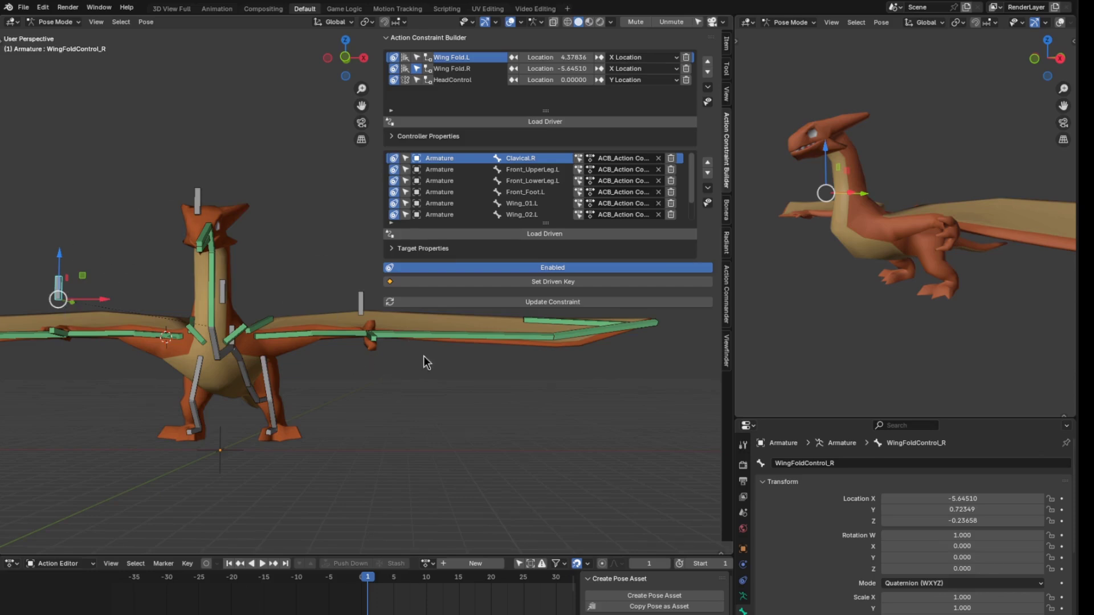
- Update the flipped version of the Wing Fold.L controller with Reverse Action enabled, and test it by moving WingFoldControl_R
{"action": "middle_click_drag", "start_coordinate": [408, 340], "coordinate": [315, 346], "text": "shift"}
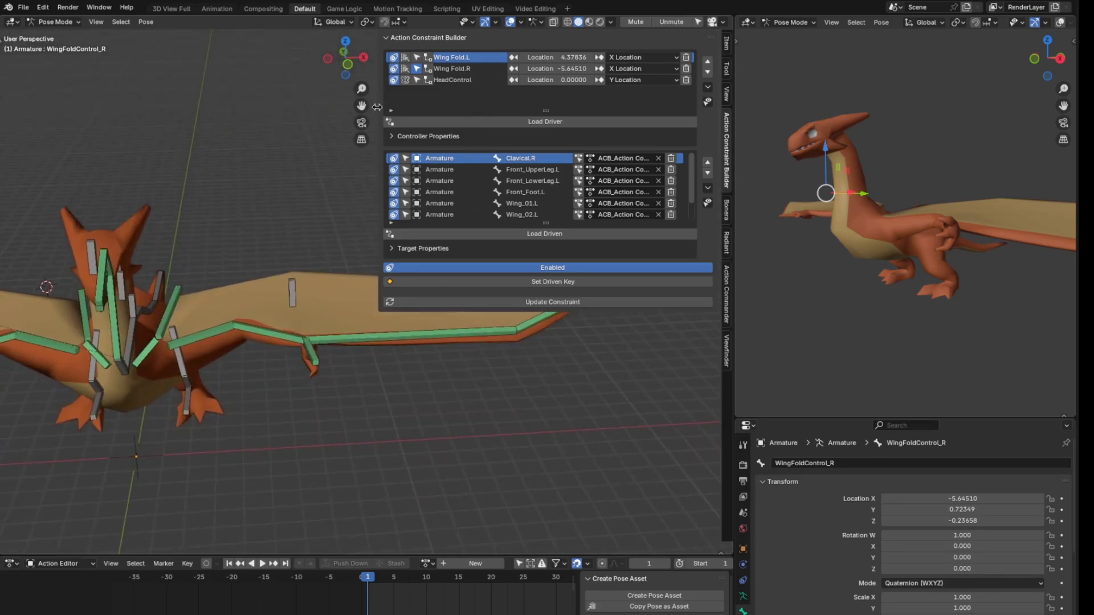
{"action": "left_click", "coordinate": [406, 57]}
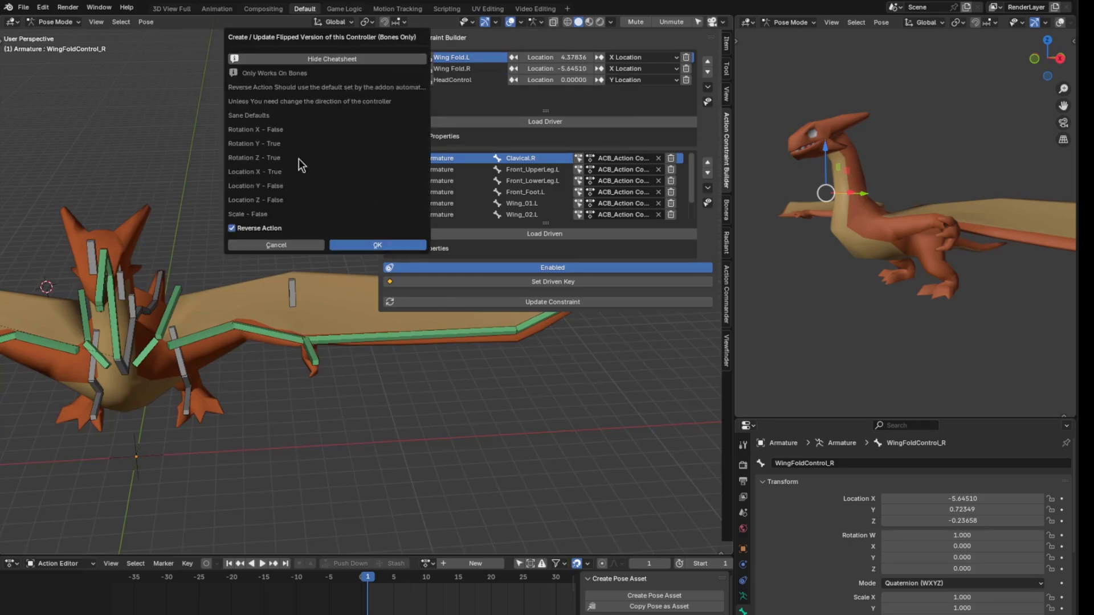
{"action": "left_click", "coordinate": [365, 248]}
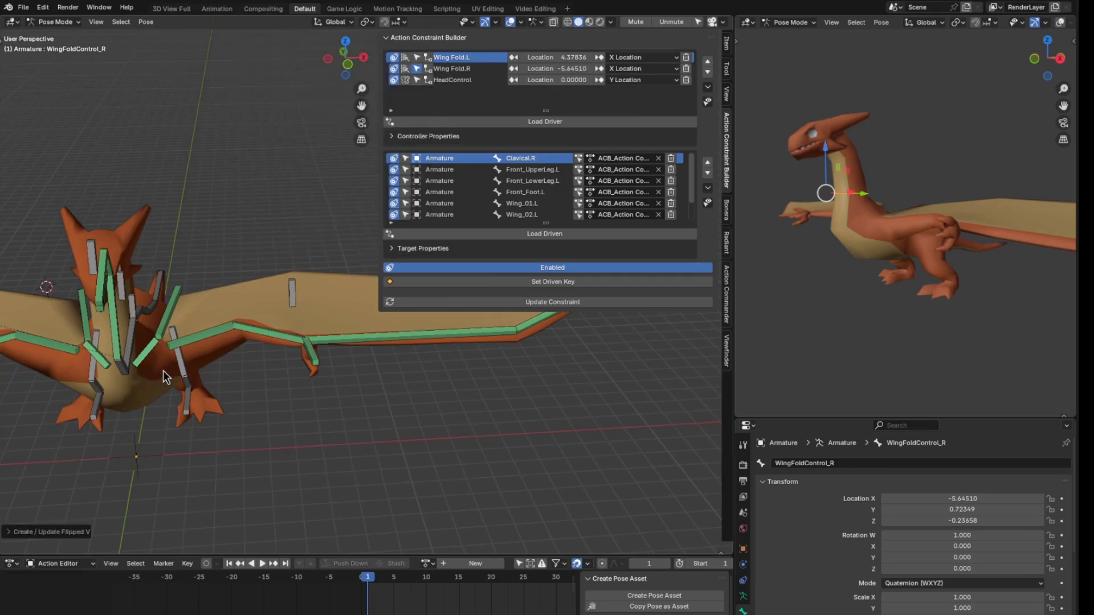
{"action": "middle_click_drag", "start_coordinate": [163, 370], "coordinate": [177, 312]}
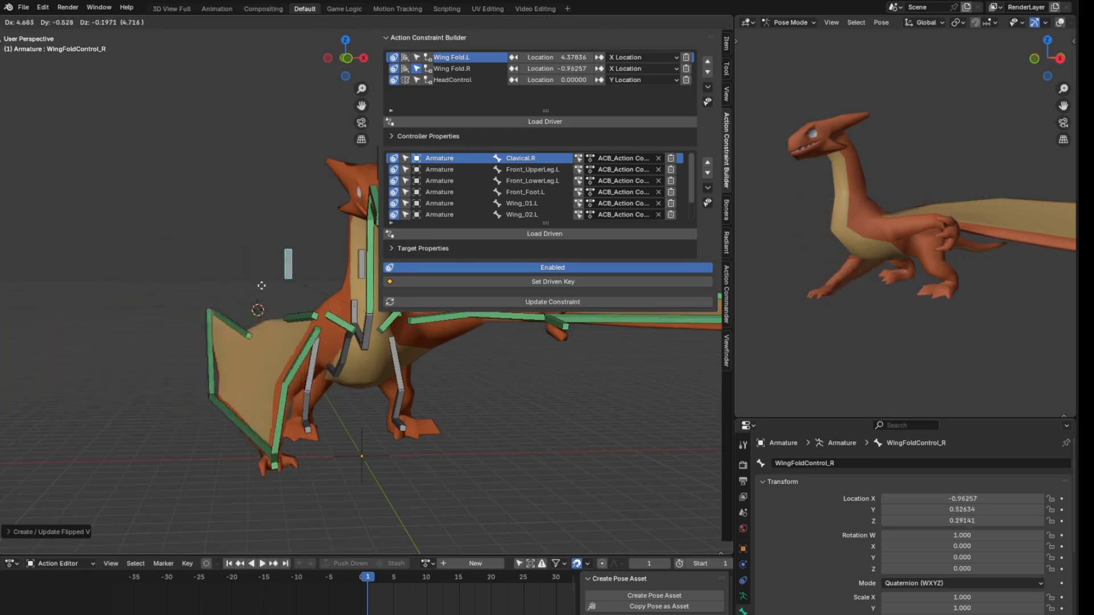
{"action": "right_click", "coordinate": [383, 340]}
{"action": "middle_click_drag", "start_coordinate": [381, 340], "coordinate": [220, 421]}
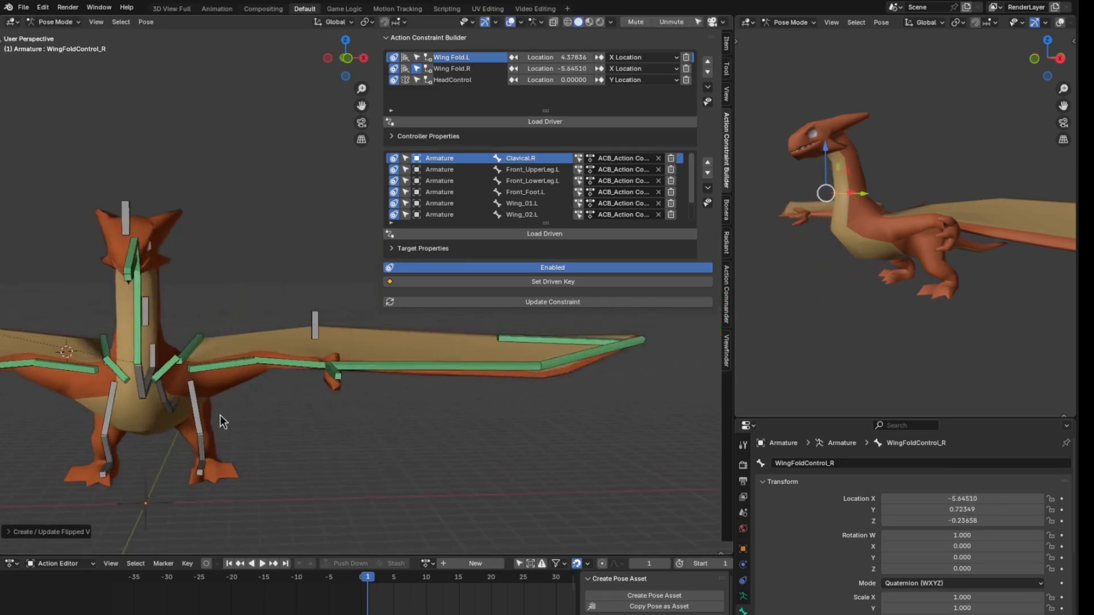
- Rotate the Front_Foot.L bone so the foot points forward from the spread wing, and set its driven key
{"action": "left_click", "coordinate": [335, 371]}
{"action": "middle_click_drag", "start_coordinate": [365, 396], "coordinate": [371, 362]}
{"action": "key", "text": "r"}
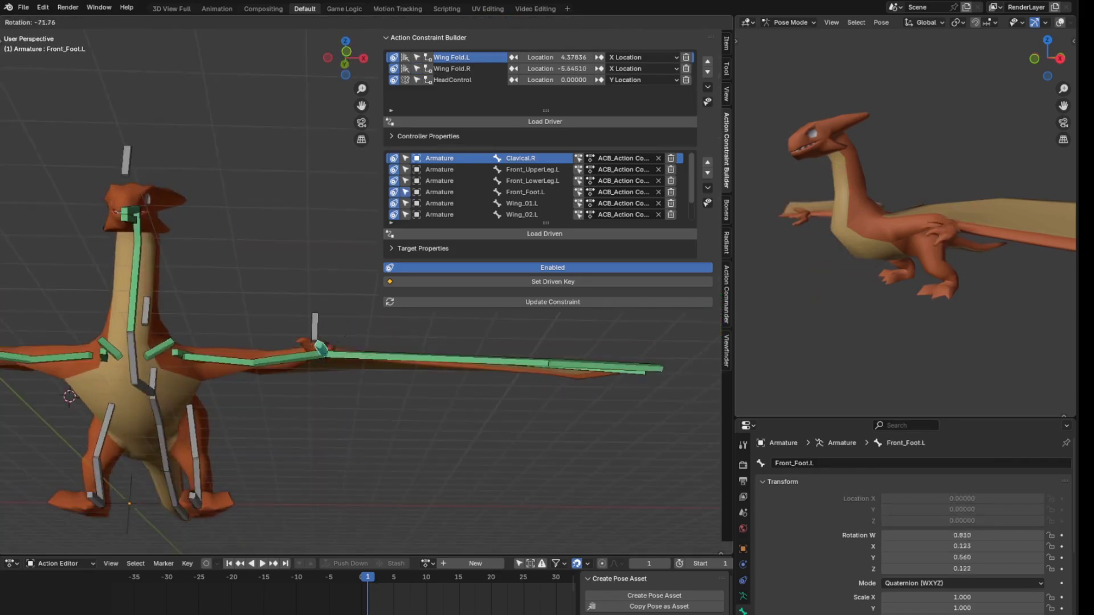
{"action": "left_click", "coordinate": [370, 285]}
{"action": "middle_click_drag", "start_coordinate": [373, 290], "coordinate": [402, 415]}
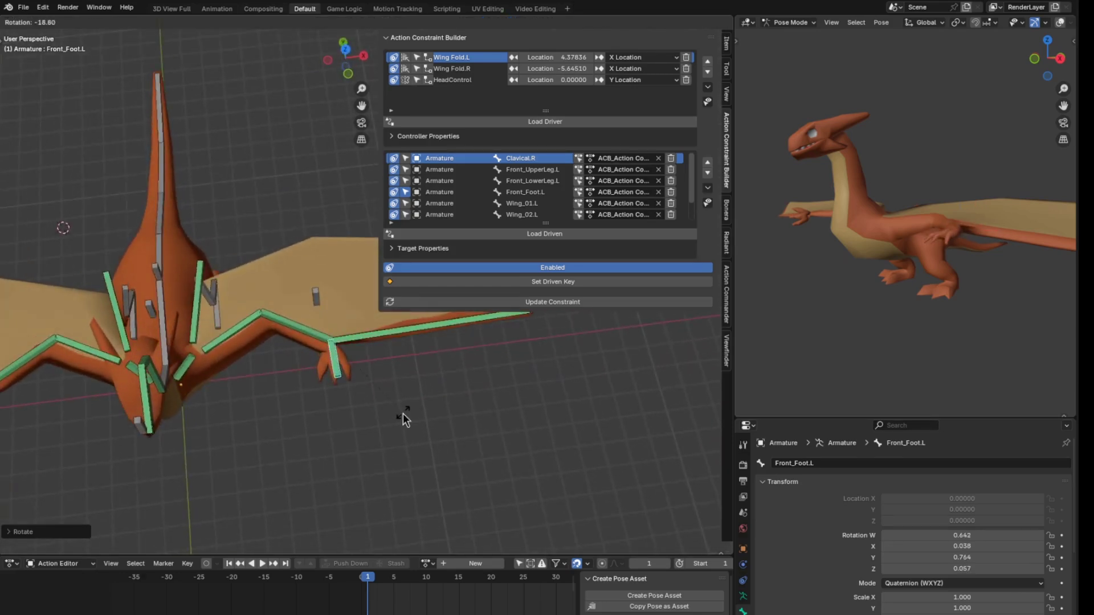
{"action": "left_click", "coordinate": [528, 282]}
- Update the flipped version of the Wing Fold.L controller with Reverse Action enabled
{"action": "left_click", "coordinate": [409, 65]}
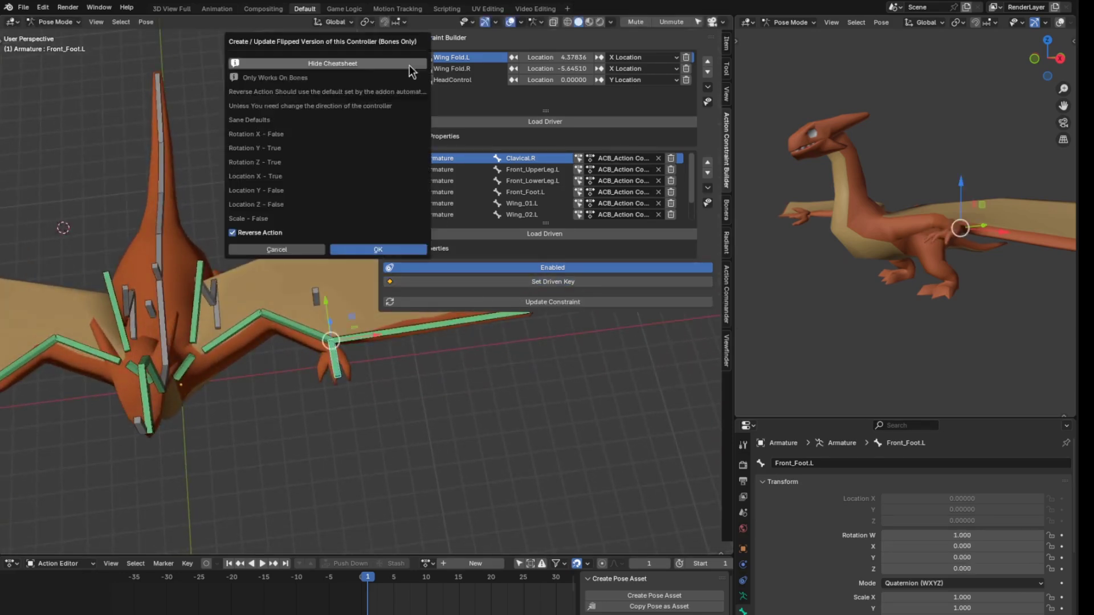
{"action": "left_click", "coordinate": [392, 250]}
{"action": "middle_click_drag", "start_coordinate": [155, 375], "coordinate": [245, 417]}
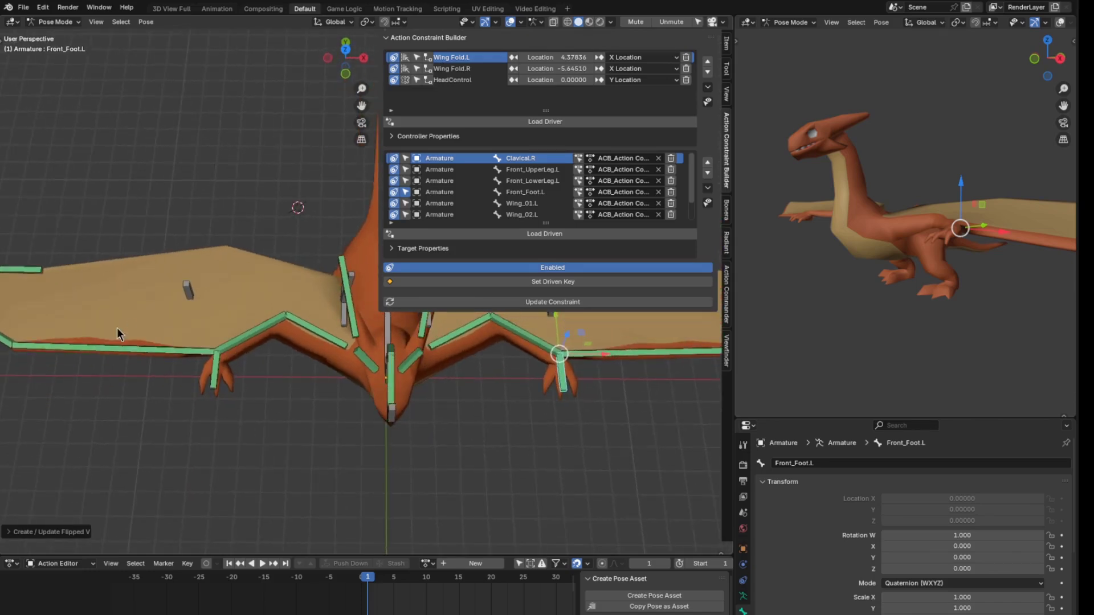
- Rotate the Wing_02.R bone so the wing tip points upward, and set the driven key with Wing Fold.R as the active controller
{"action": "middle_click_drag", "start_coordinate": [118, 334], "coordinate": [325, 336]}
{"action": "left_click", "coordinate": [135, 316]}
{"action": "key", "text": "r"}
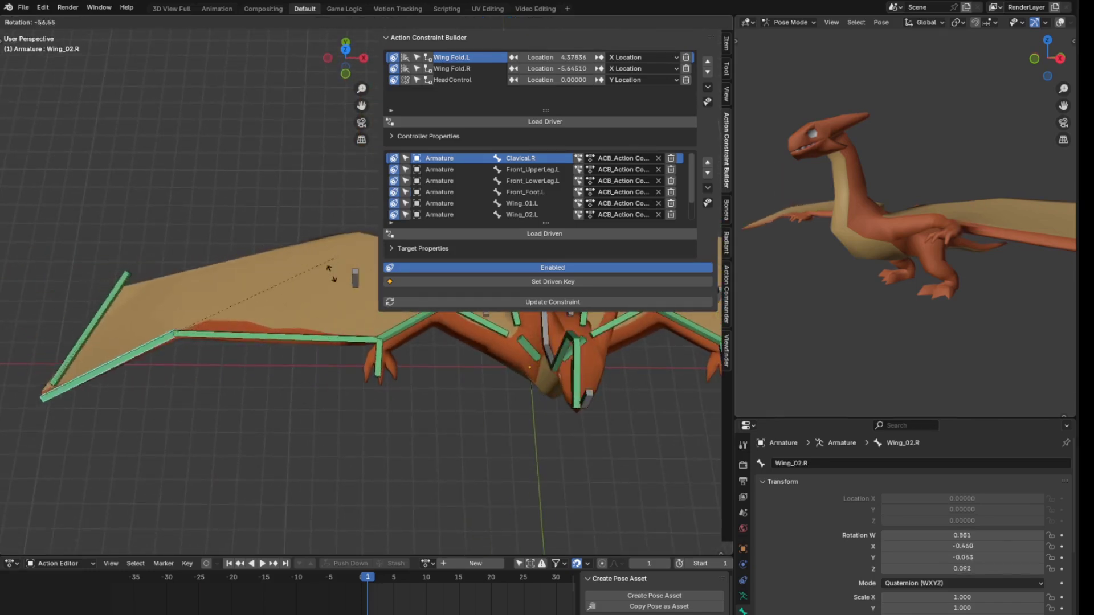
{"action": "right_click", "coordinate": [328, 302]}
{"action": "middle_click_drag", "start_coordinate": [300, 402], "coordinate": [302, 296]}
{"action": "key", "text": "r"}
{"action": "left_click", "coordinate": [149, 454]}
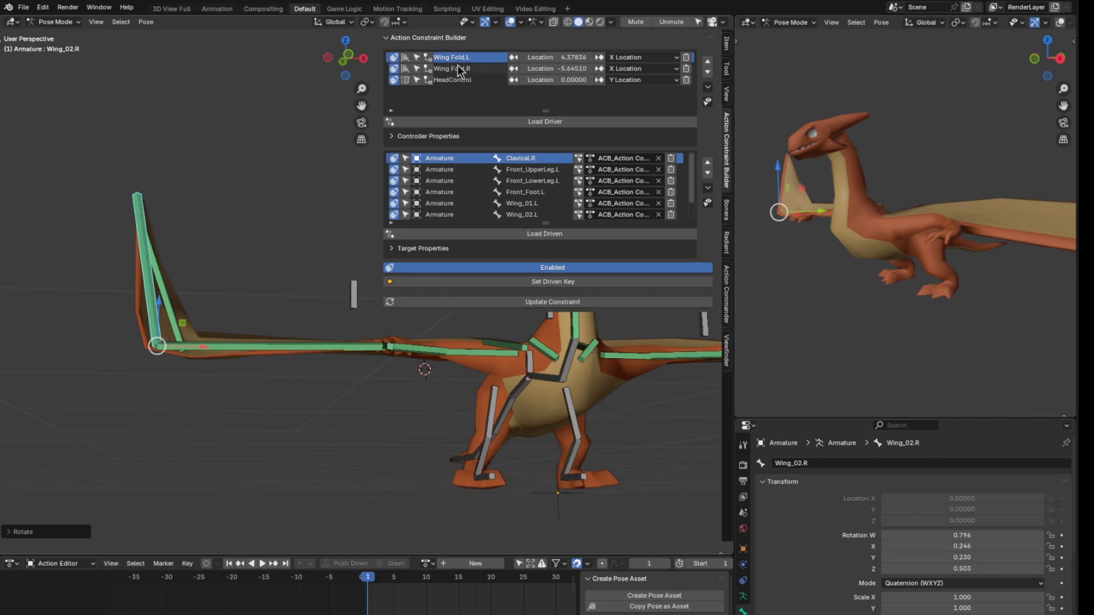
{"action": "left_click", "coordinate": [536, 283]}
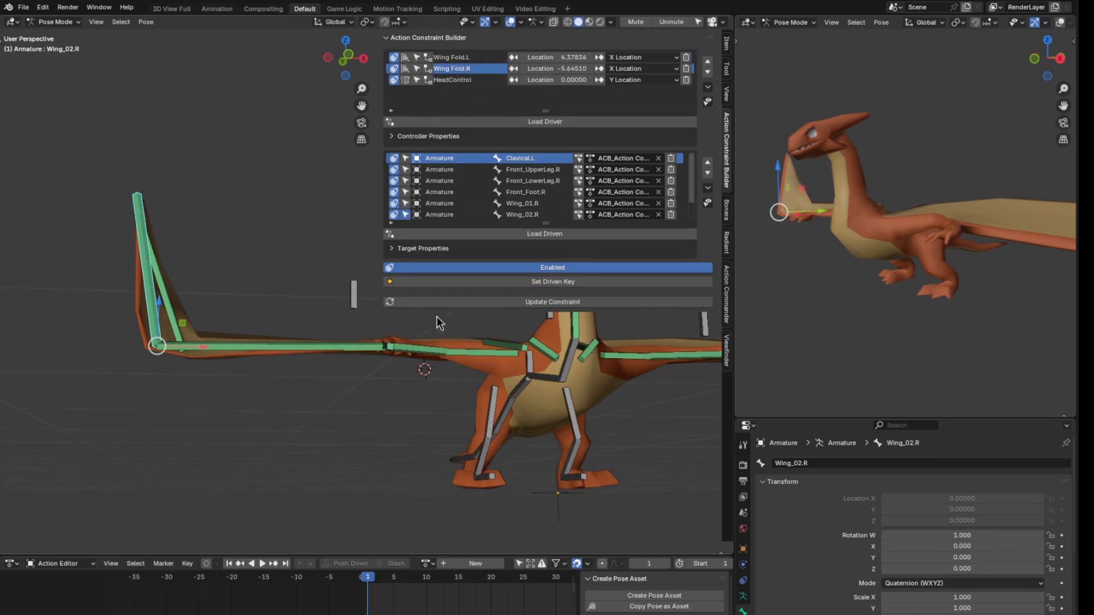
- Test the raised wing tip by moving WingFoldControl_R, cancelling the move
{"action": "left_click", "coordinate": [347, 289]}
{"action": "middle_click_drag", "start_coordinate": [313, 357], "coordinate": [259, 372], "text": "shift"}
{"action": "key", "text": "g"}
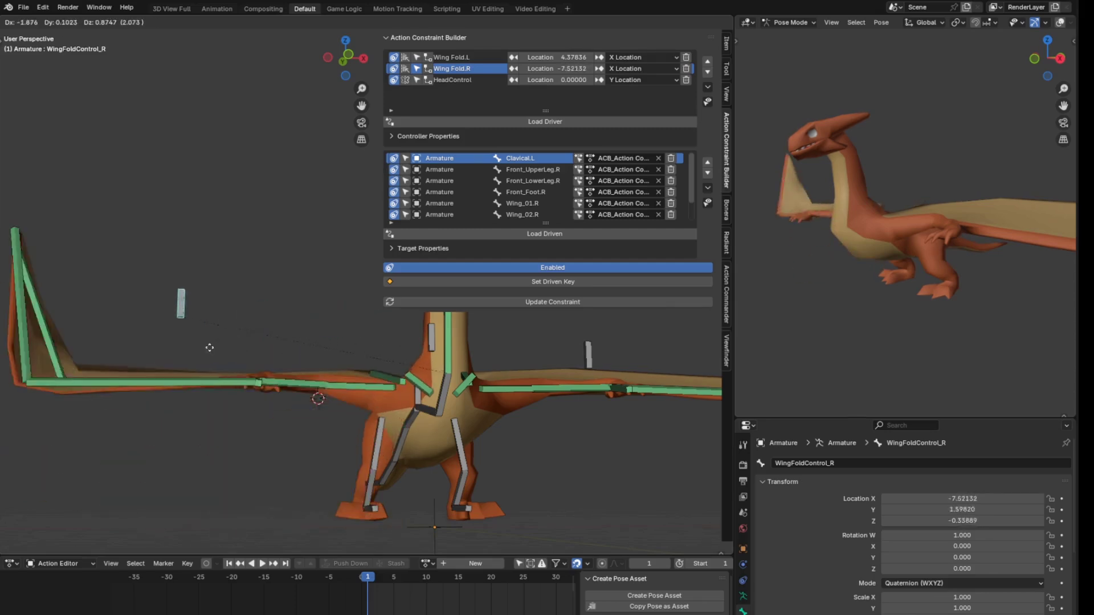
{"action": "right_click", "coordinate": [208, 374]}
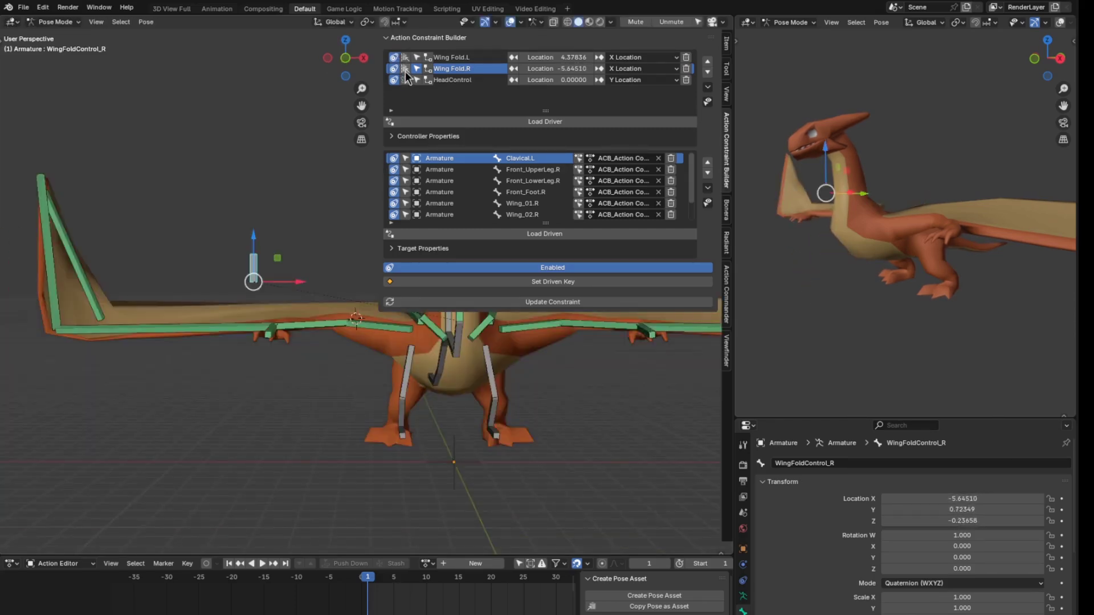
- Update the flipped version of the Wing Fold.R controller to transfer the raised wing tip to the left wing
{"action": "left_click", "coordinate": [405, 71]}
{"action": "left_click", "coordinate": [392, 262]}
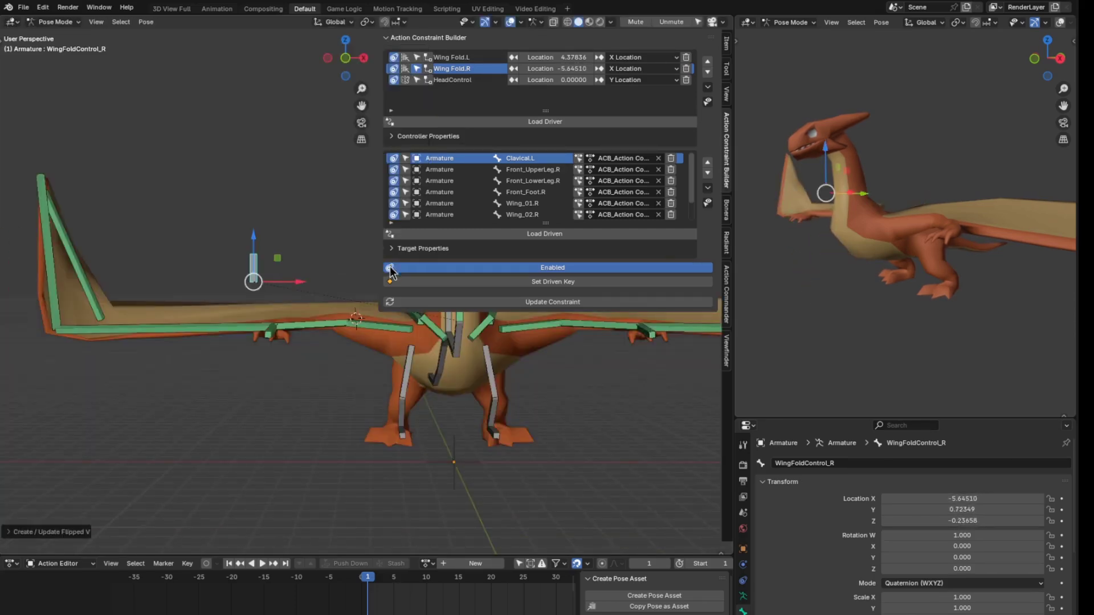
{"action": "middle_click_drag", "start_coordinate": [514, 403], "coordinate": [379, 382]}
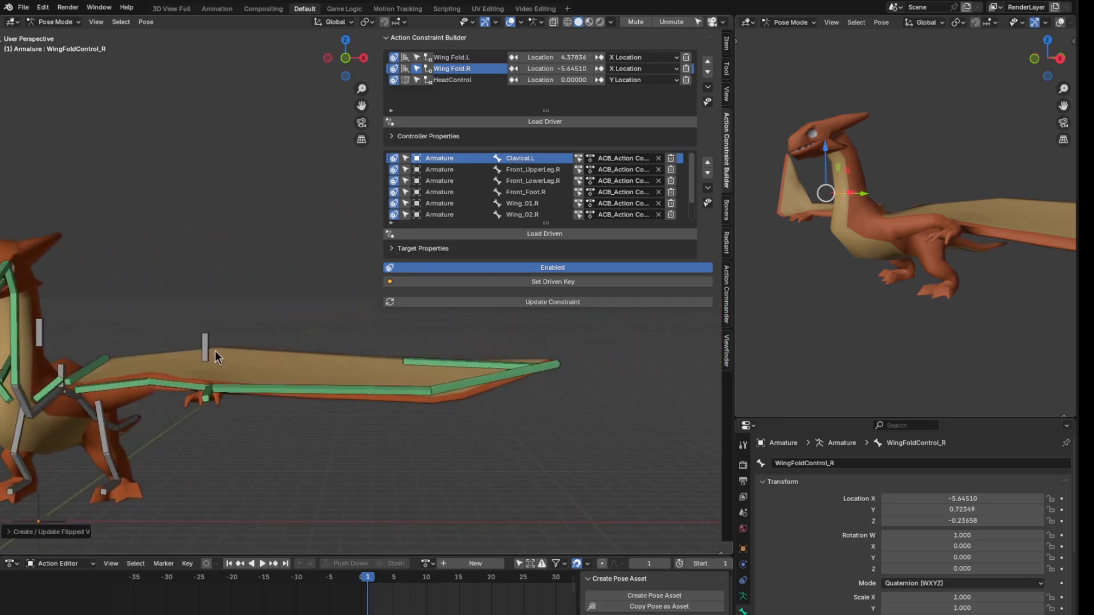
{"action": "left_click", "coordinate": [408, 70]}
{"action": "left_click", "coordinate": [379, 256]}
{"action": "middle_click_drag", "start_coordinate": [375, 238], "coordinate": [532, 276]}
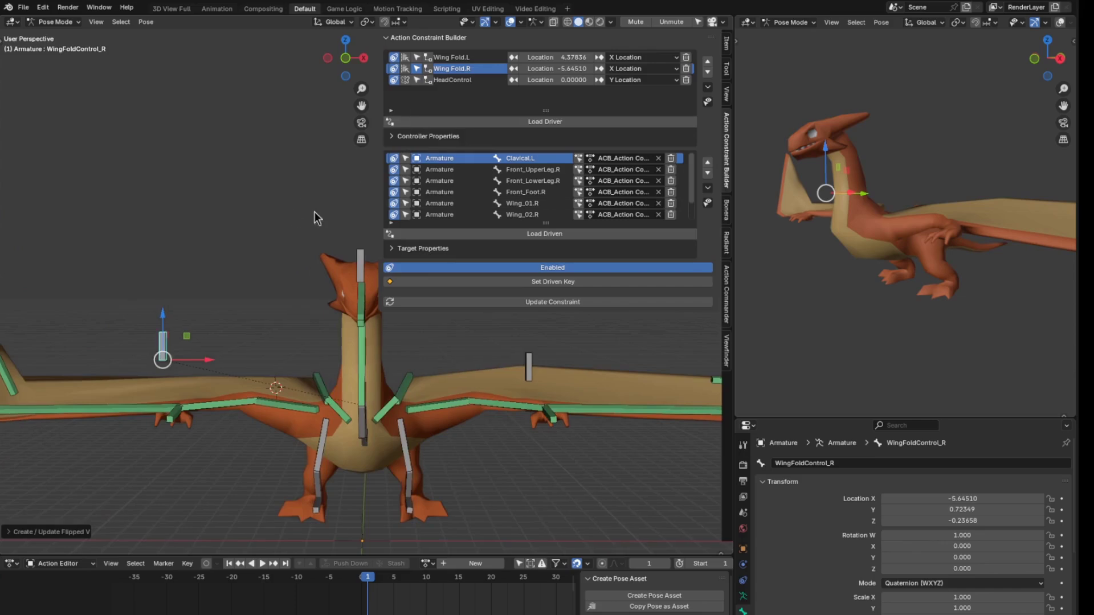
- Test the left wing by moving WingFoldControl_L outward, cancelling the move
{"action": "middle_click_drag", "start_coordinate": [314, 211], "coordinate": [305, 271]}
{"action": "middle_click_drag", "start_coordinate": [551, 376], "coordinate": [430, 403], "text": "shift"}
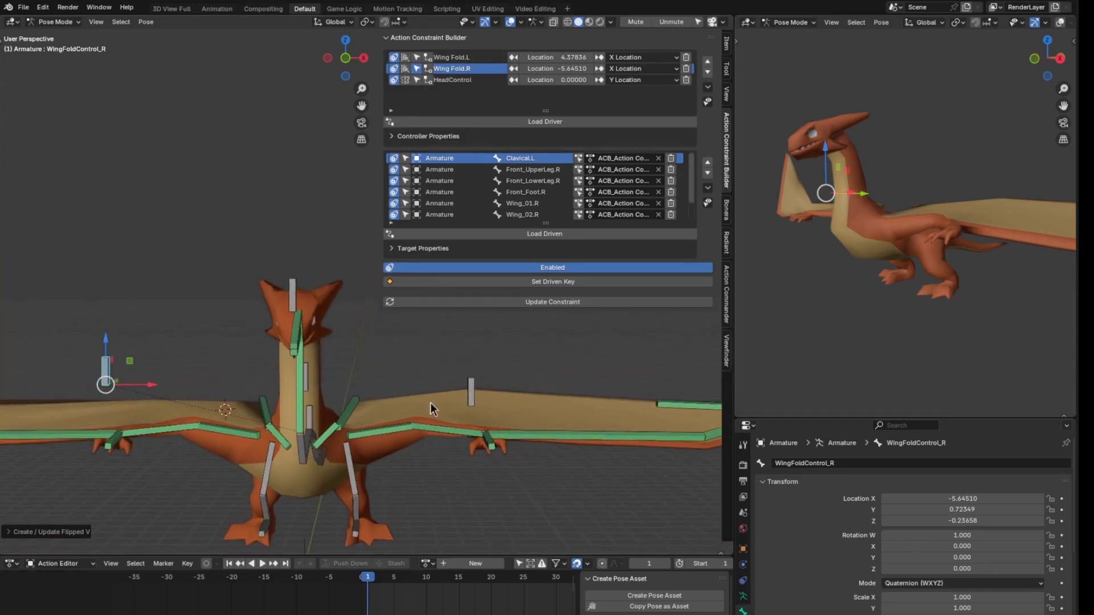
{"action": "left_click", "coordinate": [470, 394]}
{"action": "key", "text": "g"}
{"action": "key", "text": "Escape"}
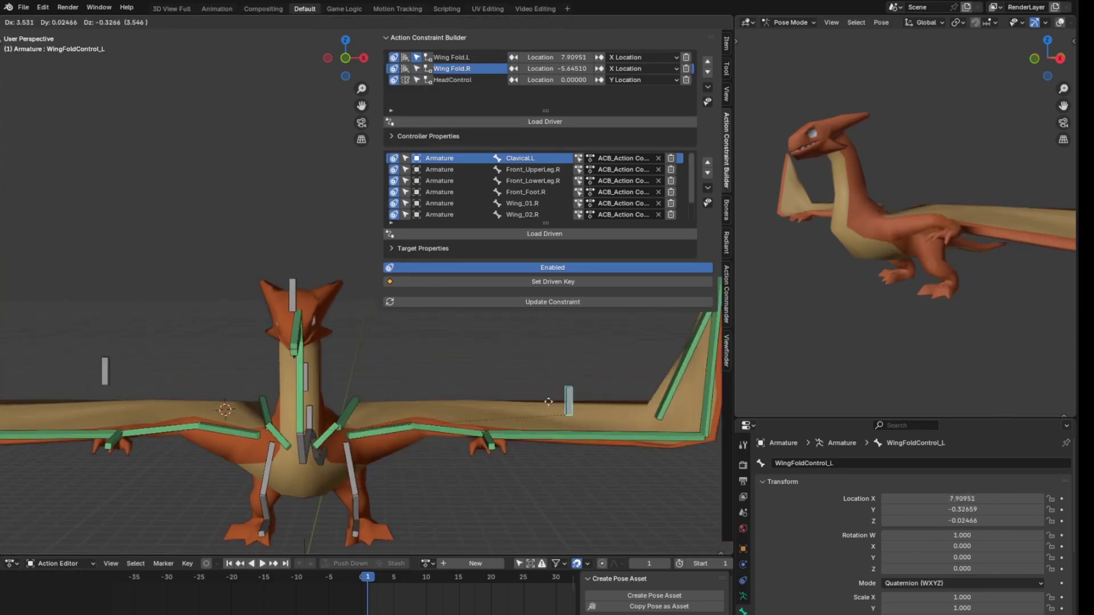
- Paste the WingFoldControl_R pose flipped onto WingFoldControl_L, and test both wing controls with cancelled moves
{"action": "scroll", "coordinate": [186, 344], "scroll_direction": "down", "scroll_amount": 2}
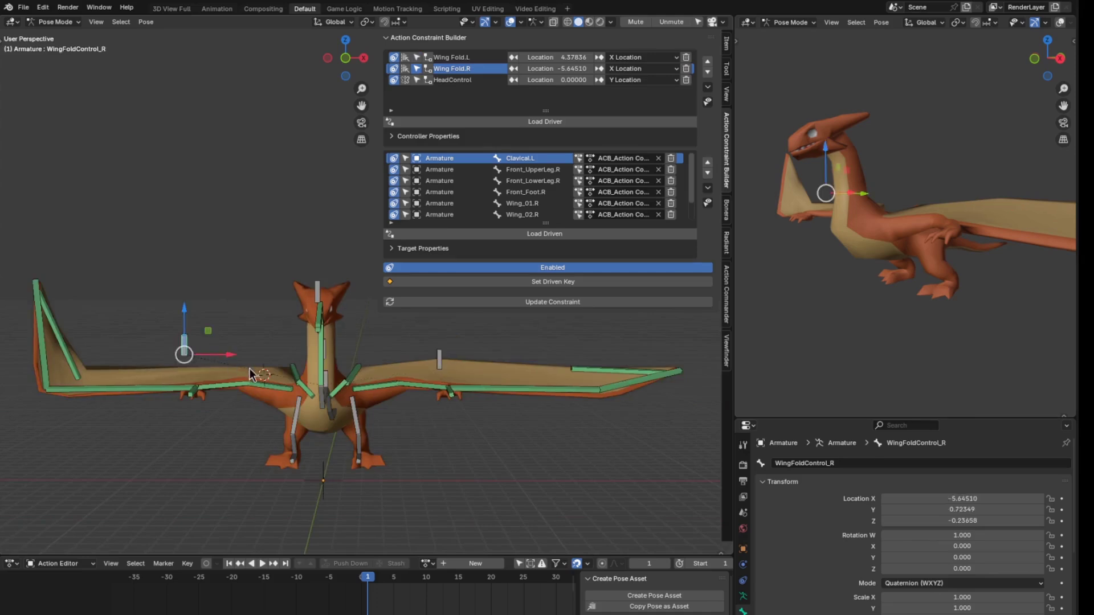
{"action": "key", "text": "ctrl+shift+v"}
{"action": "left_click", "coordinate": [460, 354]}
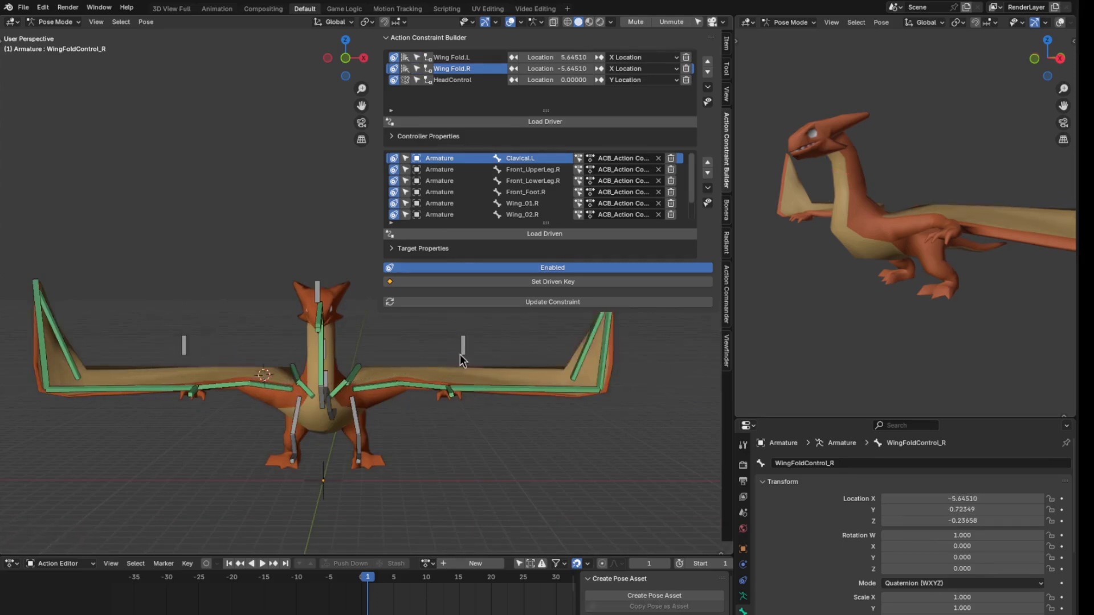
{"action": "middle_click_drag", "start_coordinate": [458, 372], "coordinate": [452, 405], "text": "shift"}
{"action": "key", "text": "g"}
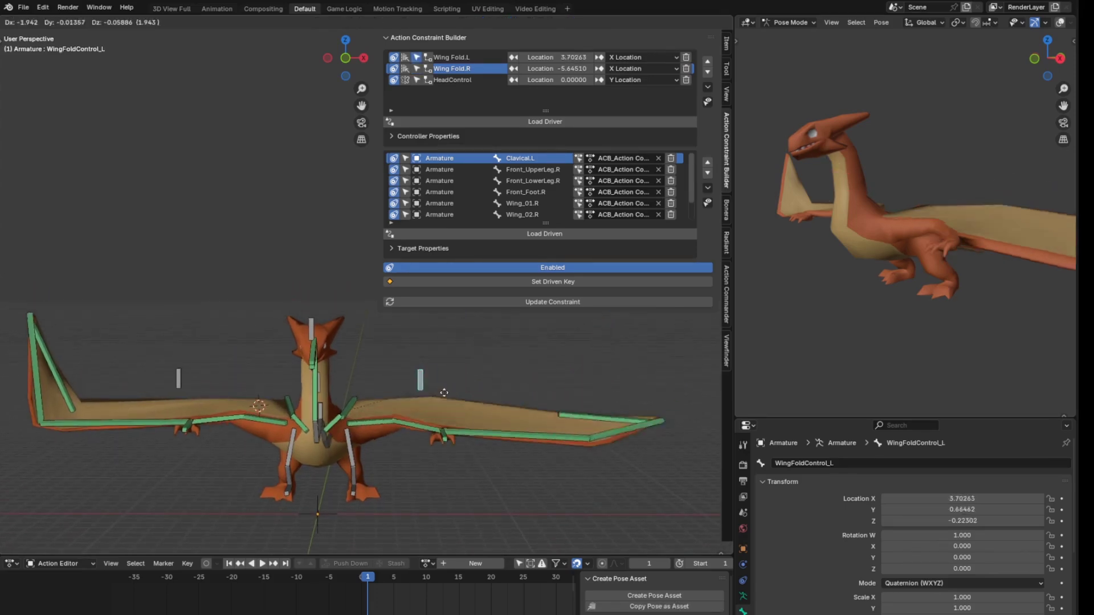
{"action": "key", "text": "Escape"}
{"action": "left_click", "coordinate": [179, 379]}
{"action": "key", "text": "g"}
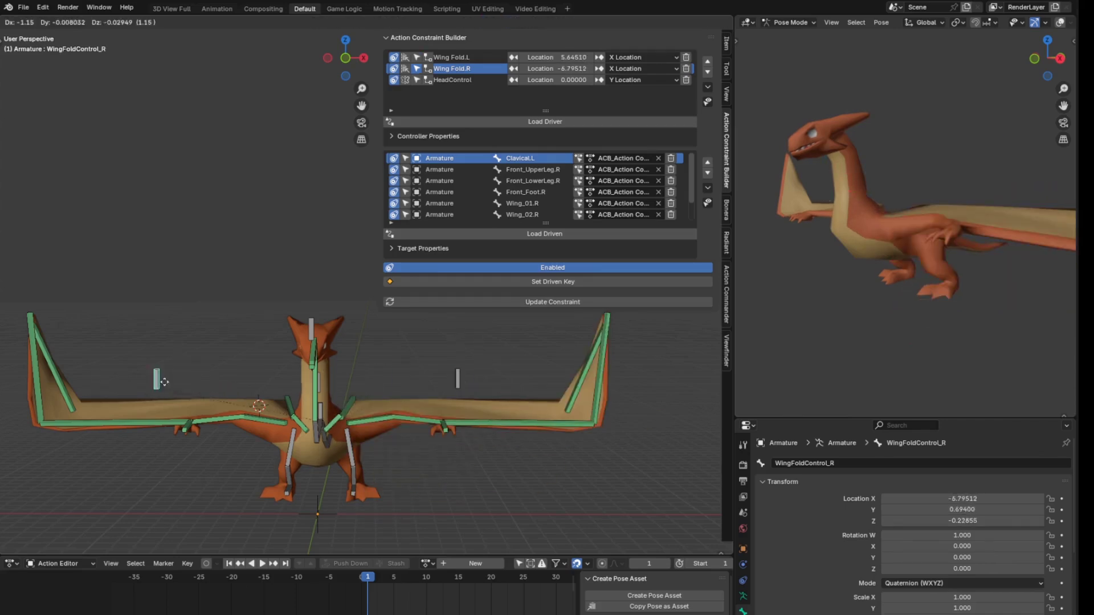
{"action": "right_click", "coordinate": [225, 388]}
- Rotate the raised Wing_02.R bone back down into the flat spread-wing pose and set the driven key for Wing Fold.R
{"action": "middle_click_drag", "start_coordinate": [241, 391], "coordinate": [423, 347], "text": "shift"}
{"action": "scroll", "coordinate": [423, 347], "scroll_direction": "up", "scroll_amount": 1}
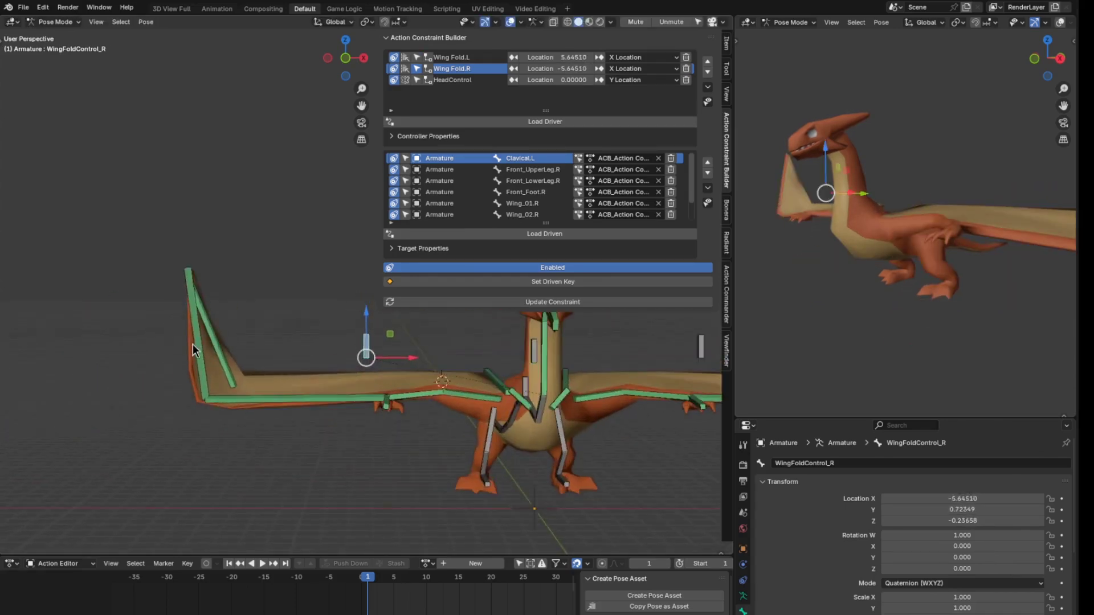
{"action": "left_click", "coordinate": [192, 344]}
{"action": "middle_click_drag", "start_coordinate": [270, 379], "coordinate": [345, 351], "text": "shift"}
{"action": "scroll", "coordinate": [345, 351], "scroll_direction": "up", "scroll_amount": 1}
{"action": "key", "text": "r"}
{"action": "right_click", "coordinate": [406, 376]}
{"action": "middle_click_drag", "start_coordinate": [415, 399], "coordinate": [433, 386]}
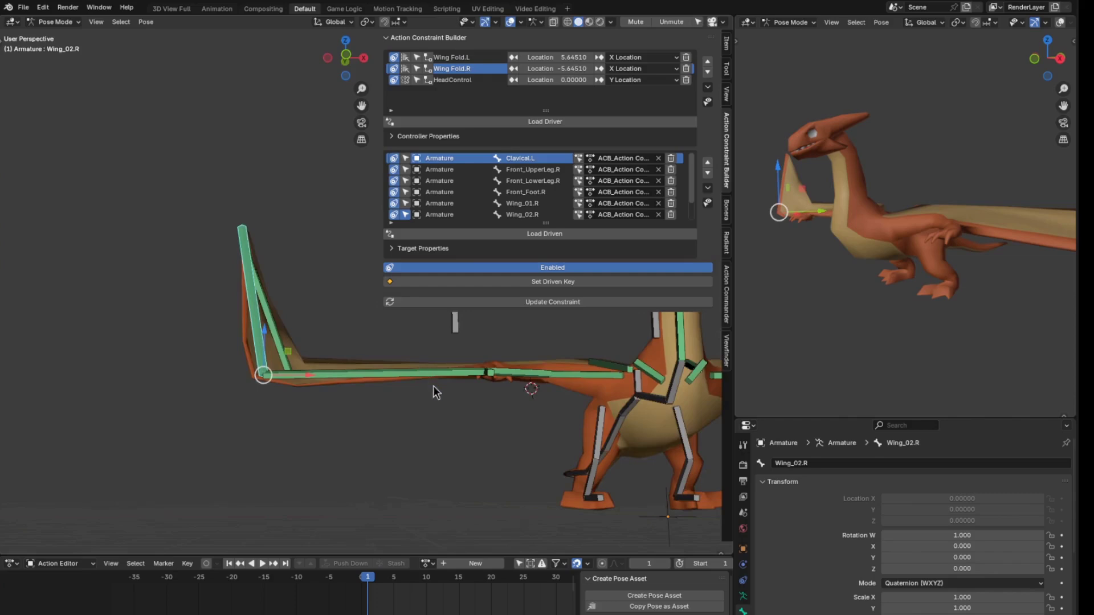
{"action": "key", "text": "r"}
{"action": "left_click", "coordinate": [301, 281]}
{"action": "middle_click_drag", "start_coordinate": [301, 281], "coordinate": [359, 374]}
{"action": "left_click", "coordinate": [525, 287]}
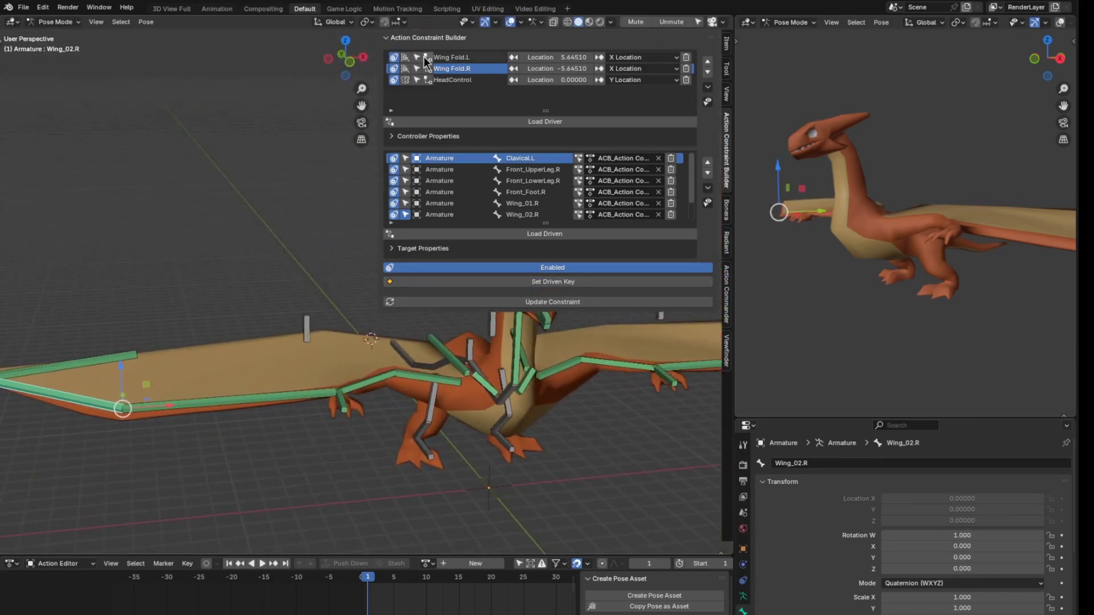
- Update the flipped version of the Wing Fold.R controller so the left wing gets the flattened wing tip
{"action": "left_click", "coordinate": [409, 70]}
{"action": "left_click", "coordinate": [408, 263]}
{"action": "middle_click_drag", "start_coordinate": [408, 263], "coordinate": [259, 422]}
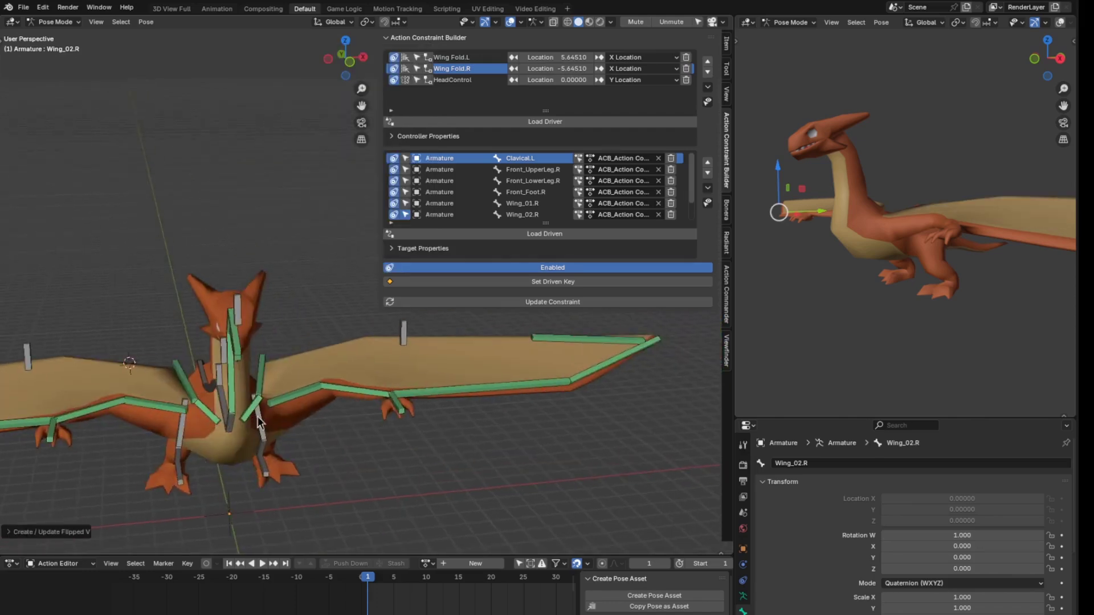
- Clear the locations of WingFoldControl_L and WingFoldControl_R to fold both wings back to rest
{"action": "left_click", "coordinate": [405, 334]}
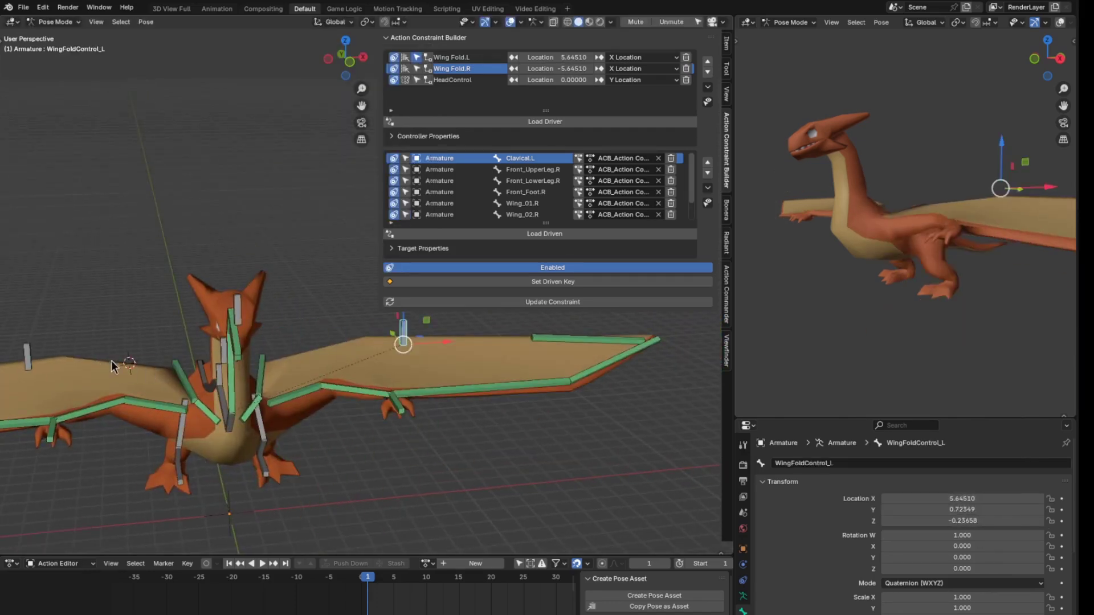
{"action": "key", "text": "alt+g"}
{"action": "middle_click_drag", "start_coordinate": [114, 367], "coordinate": [293, 224]}
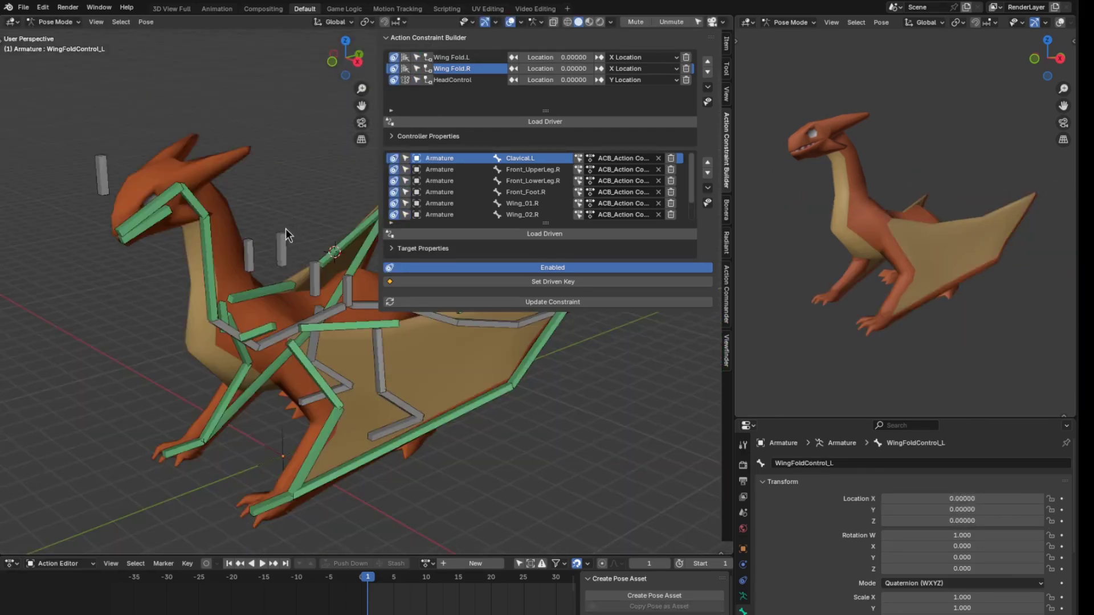
- Load the WingFold_Both bone as a driver named WingControl, using Y Location in Local space
{"action": "left_click", "coordinate": [283, 271]}
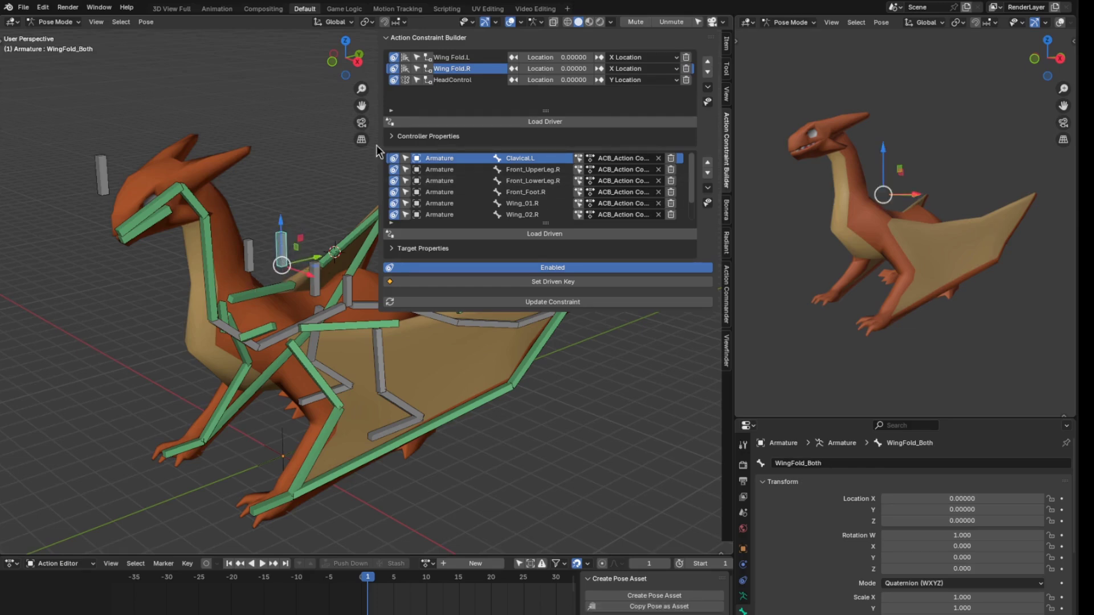
{"action": "left_click", "coordinate": [437, 121]}
{"action": "left_click_drag", "start_coordinate": [941, 511], "coordinate": [917, 510]}
{"action": "right_click", "coordinate": [918, 510]}
{"action": "left_click", "coordinate": [480, 121]}
{"action": "left_click", "coordinate": [419, 141]}
{"action": "left_click", "coordinate": [409, 147]}
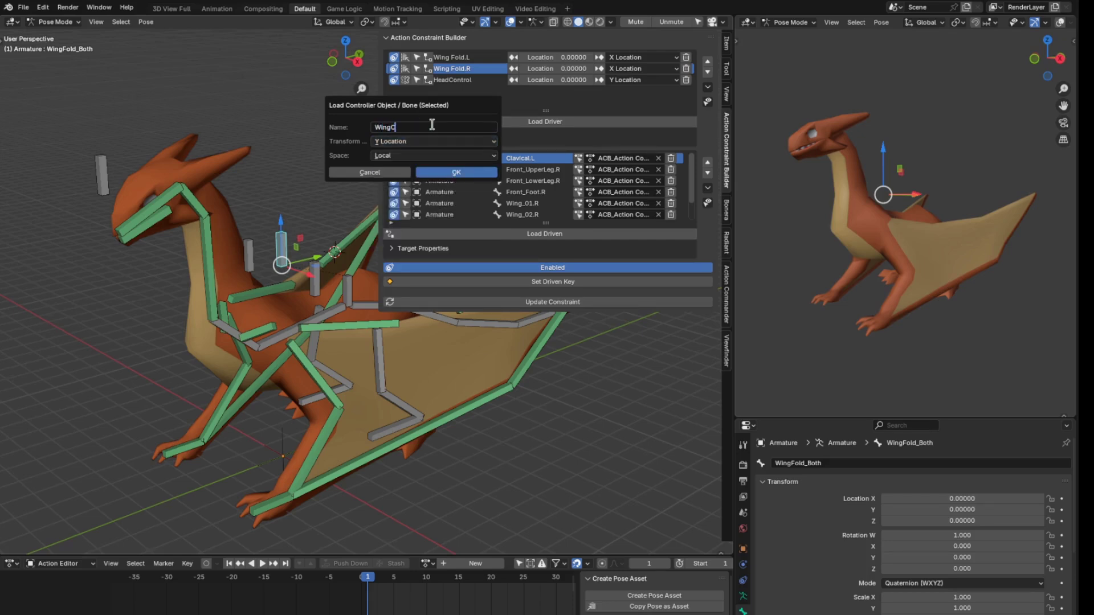
{"action": "left_click", "coordinate": [466, 173]}
- Load WingFoldControl_L and WingFoldControl_R as driven bones of WingControl and create their constraint
{"action": "middle_click_drag", "start_coordinate": [359, 355], "coordinate": [532, 237]}
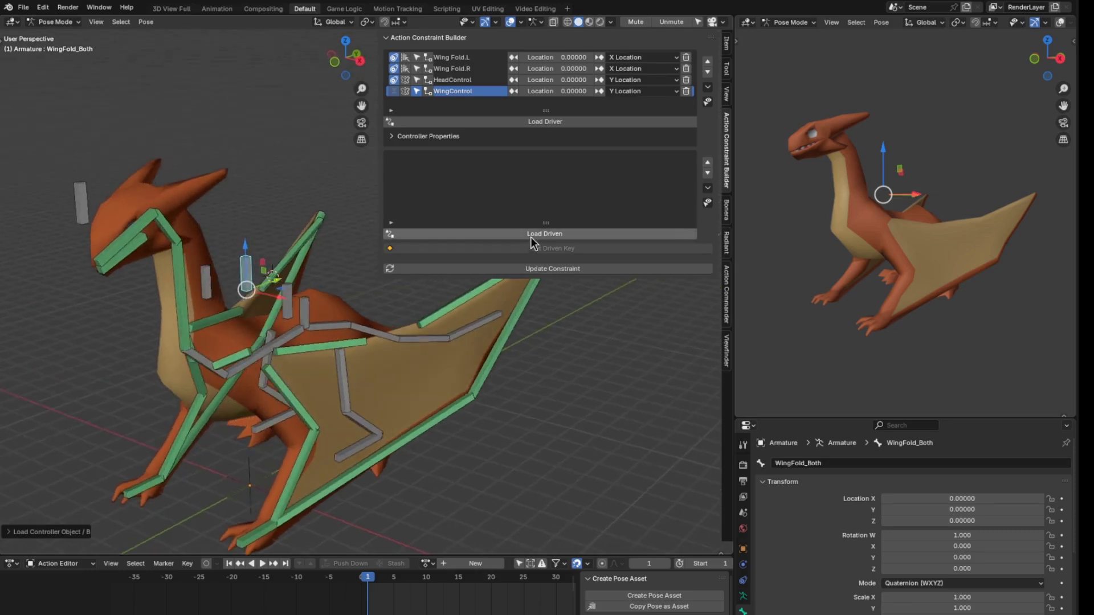
{"action": "left_click", "coordinate": [249, 289]}
{"action": "left_click", "coordinate": [213, 279]}
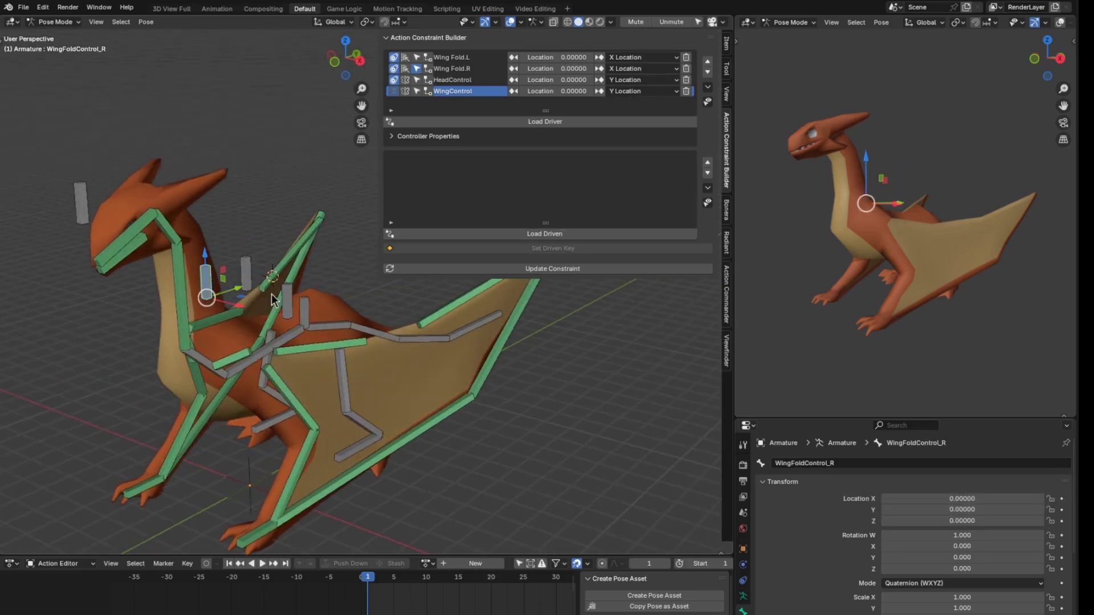
{"action": "left_click", "coordinate": [494, 234]}
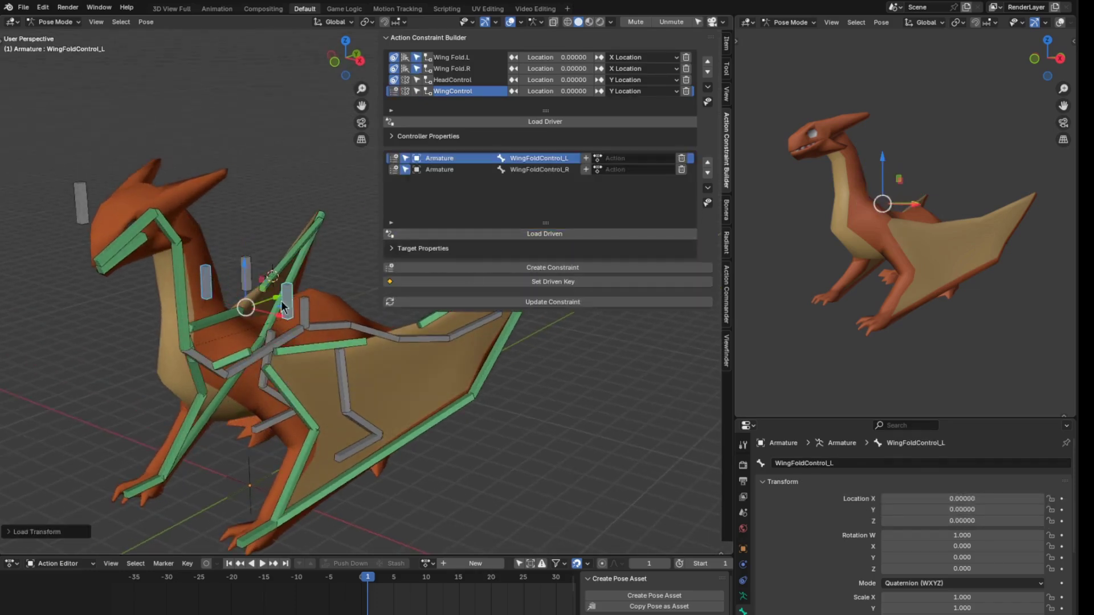
{"action": "left_click", "coordinate": [549, 302]}
- Raise the WingFold_Both bone to a Y location of about 2.29
{"action": "left_click", "coordinate": [248, 276]}
{"action": "left_click_drag", "start_coordinate": [246, 246], "coordinate": [248, 173]}
{"action": "middle_click_drag", "start_coordinate": [307, 365], "coordinate": [340, 348]}
- Jump the Wing Fold.L and Wing Fold.R controllers to their spread-wing keys, and set the driven key for WingControl
{"action": "left_click", "coordinate": [250, 330]}
{"action": "middle_click_drag", "start_coordinate": [252, 330], "coordinate": [320, 352], "text": "shift"}
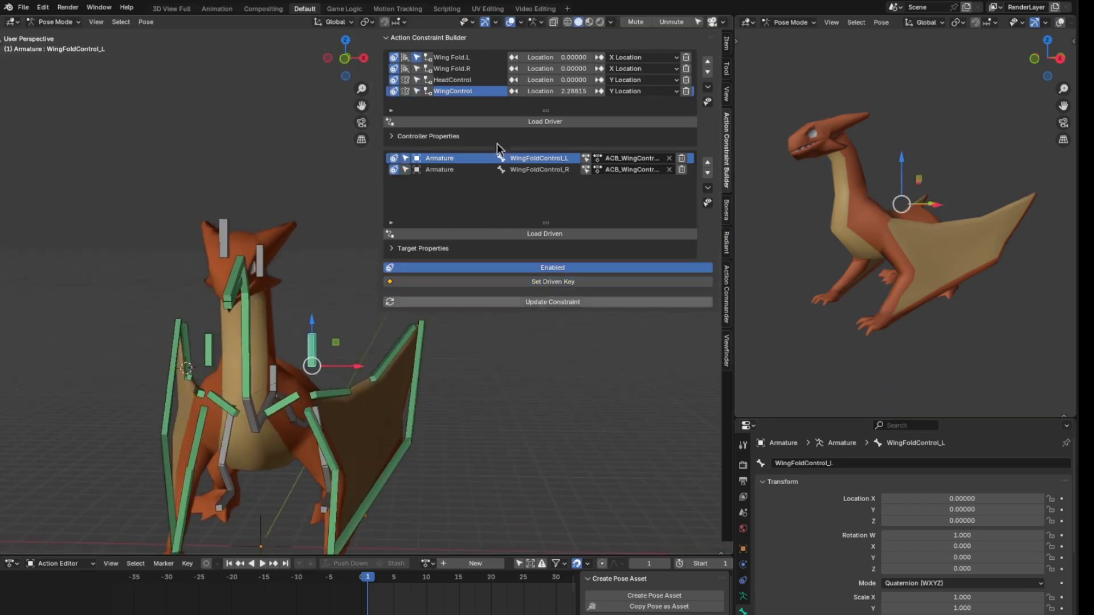
{"action": "left_click", "coordinate": [600, 58]}
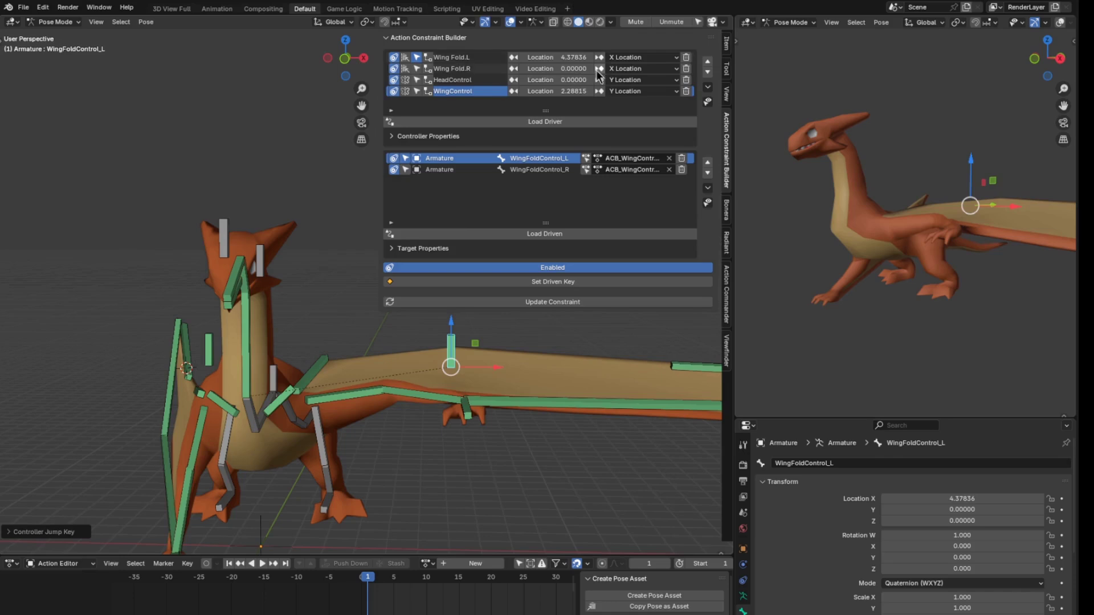
{"action": "left_click", "coordinate": [513, 69]}
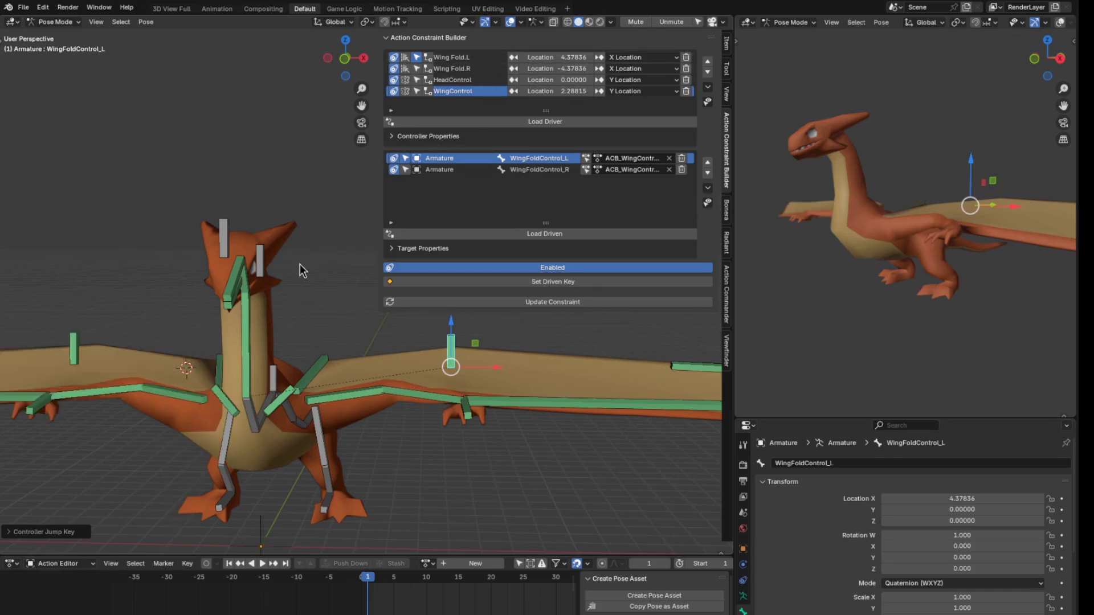
{"action": "middle_click_drag", "start_coordinate": [302, 270], "coordinate": [351, 272]}
{"action": "left_click", "coordinate": [590, 284]}
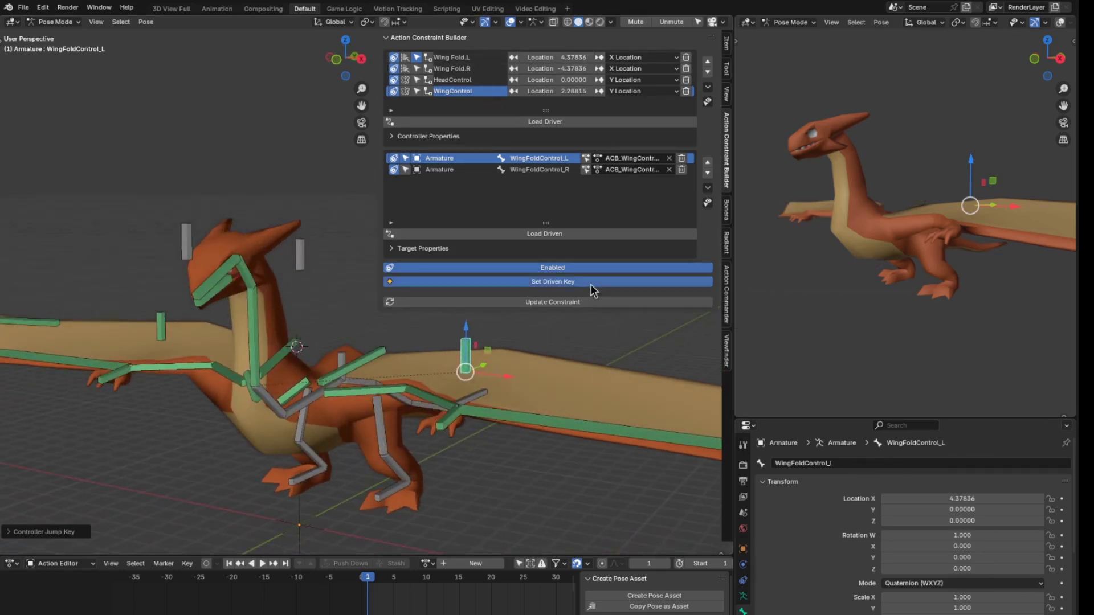
- Move the WingFold_Both bone along the global Z axis to test both wings, leaving its Y location at about 2.63
{"action": "left_click", "coordinate": [303, 253]}
{"action": "key", "text": "g"}
{"action": "key", "text": "z"}
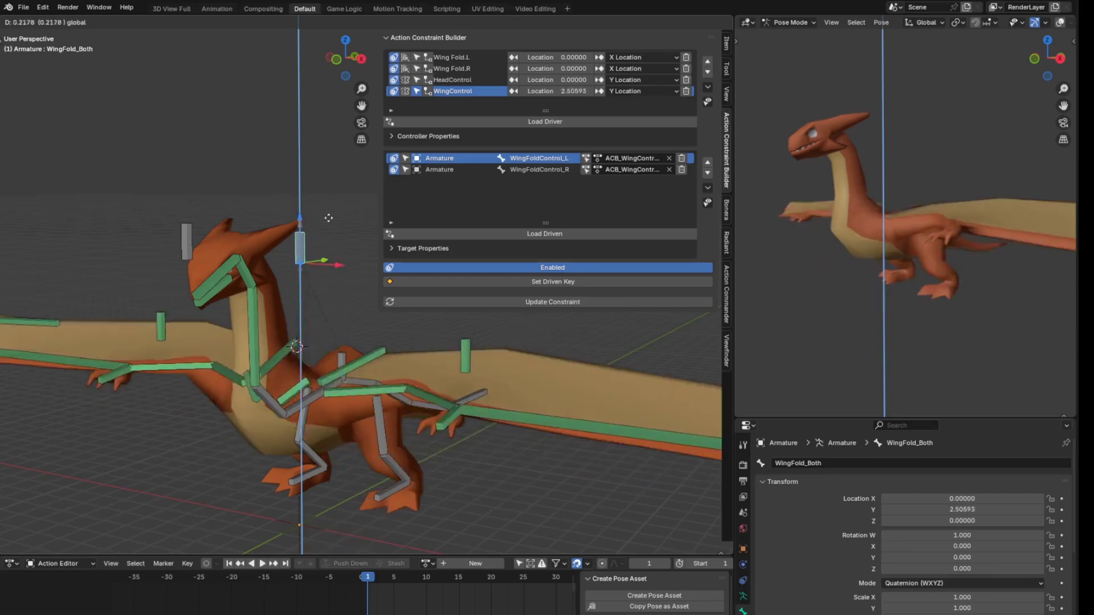
{"action": "left_click", "coordinate": [456, 439]}
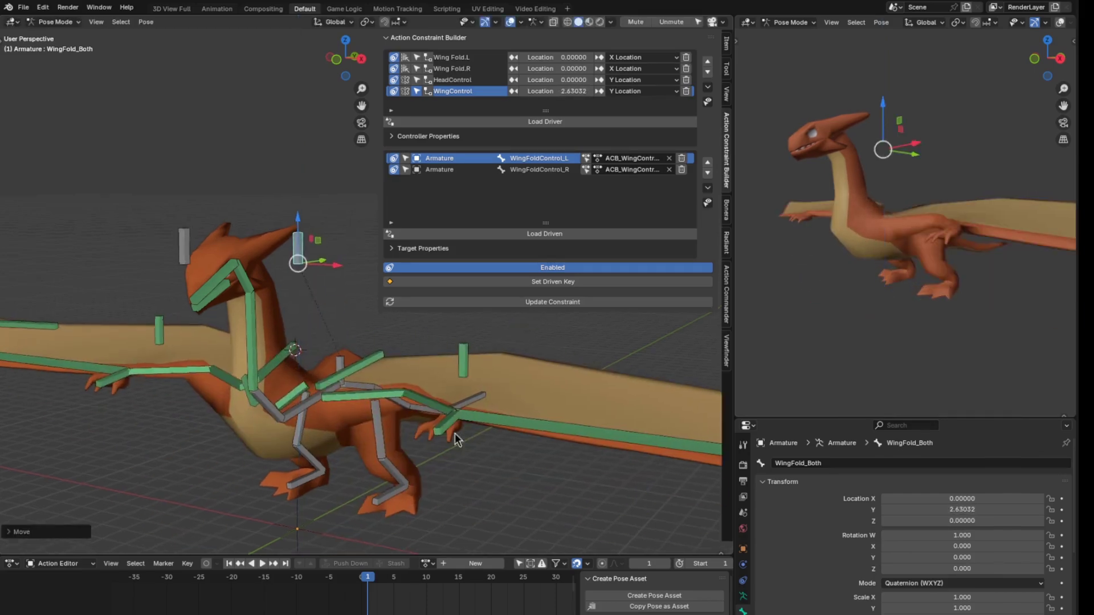
- Move WingFoldControl_L to an X location of about -2.02 and move WingFoldControl_R to test each wing individually, leaving no bones selected
{"action": "middle_click_drag", "start_coordinate": [456, 439], "coordinate": [146, 296]}
{"action": "left_click", "coordinate": [440, 383]}
{"action": "key", "text": "g"}
{"action": "right_click", "coordinate": [441, 382]}
{"action": "left_click", "coordinate": [121, 283]}
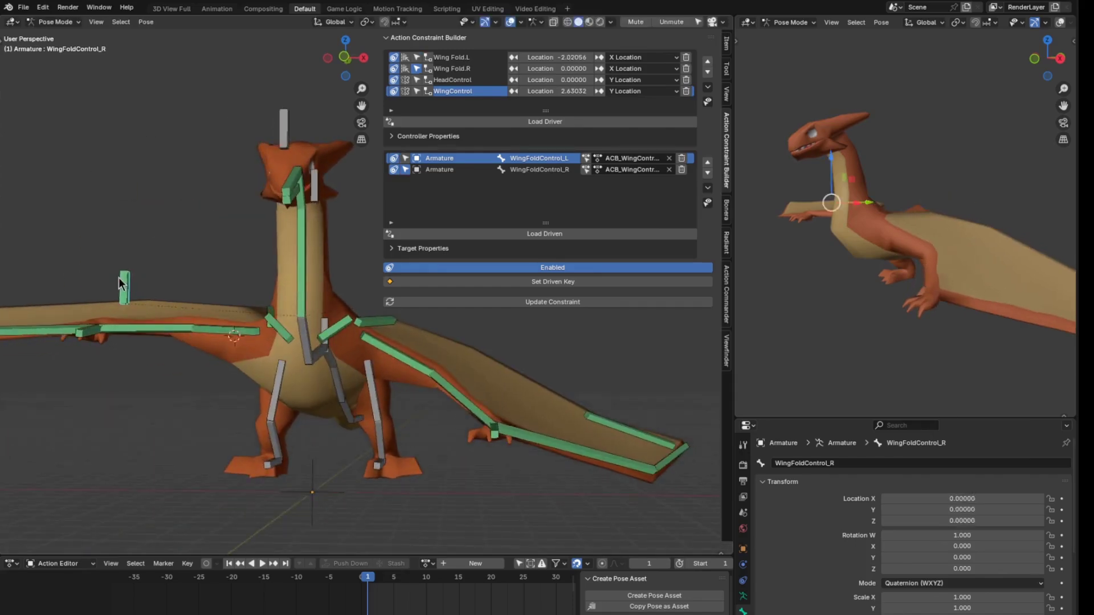
{"action": "key", "text": "g"}
{"action": "left_click", "coordinate": [187, 290]}
{"action": "key", "text": "alt+a"}
{"action": "middle_click_drag", "start_coordinate": [484, 319], "coordinate": [212, 365]}
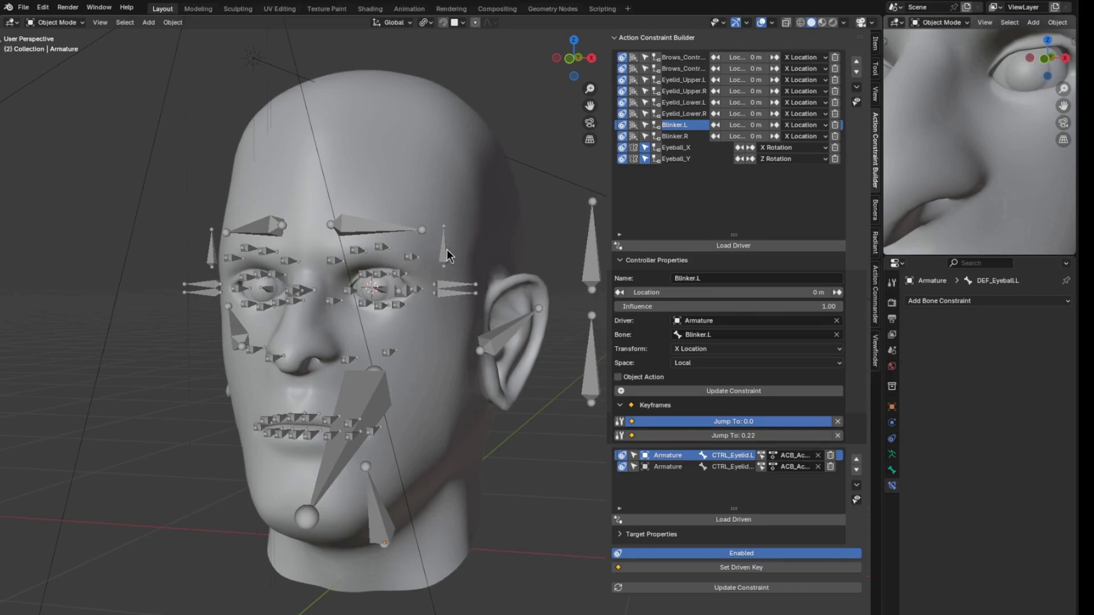
- Select the face rig's armature and switch it to Pose Mode
{"action": "left_click", "coordinate": [444, 249]}
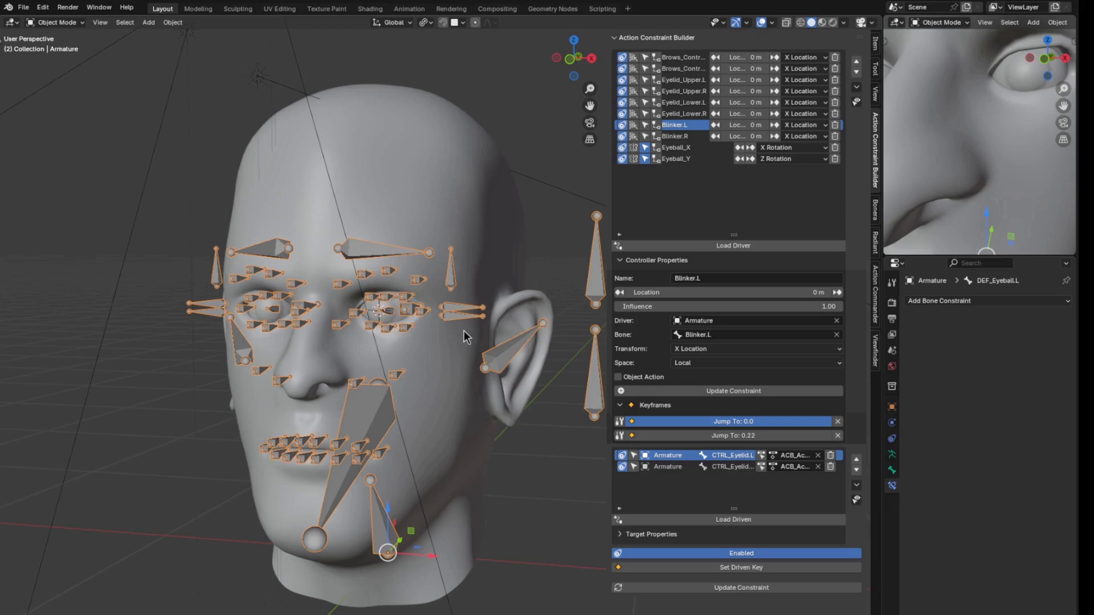
{"action": "middle_click_drag", "start_coordinate": [428, 319], "coordinate": [384, 265]}
{"action": "key", "text": "ctrl+Tab"}
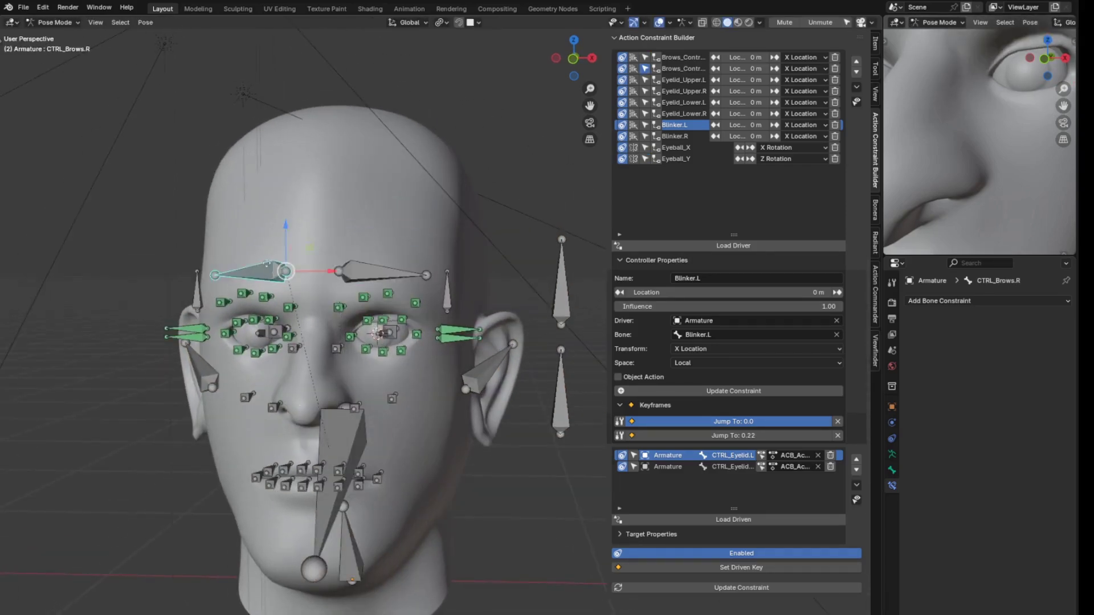
- Test-move the CTRL_Brows.R controller and DEF_Brows_03.L, and examine the action constraints on DEF_Brows_03.L and DEF_Brows_01.L
{"action": "key", "text": "g"}
{"action": "right_click", "coordinate": [278, 239]}
{"action": "scroll", "coordinate": [416, 301], "scroll_direction": "up", "scroll_amount": 3}
{"action": "left_click", "coordinate": [344, 271]}
{"action": "key", "text": "g"}
{"action": "right_click", "coordinate": [333, 290]}
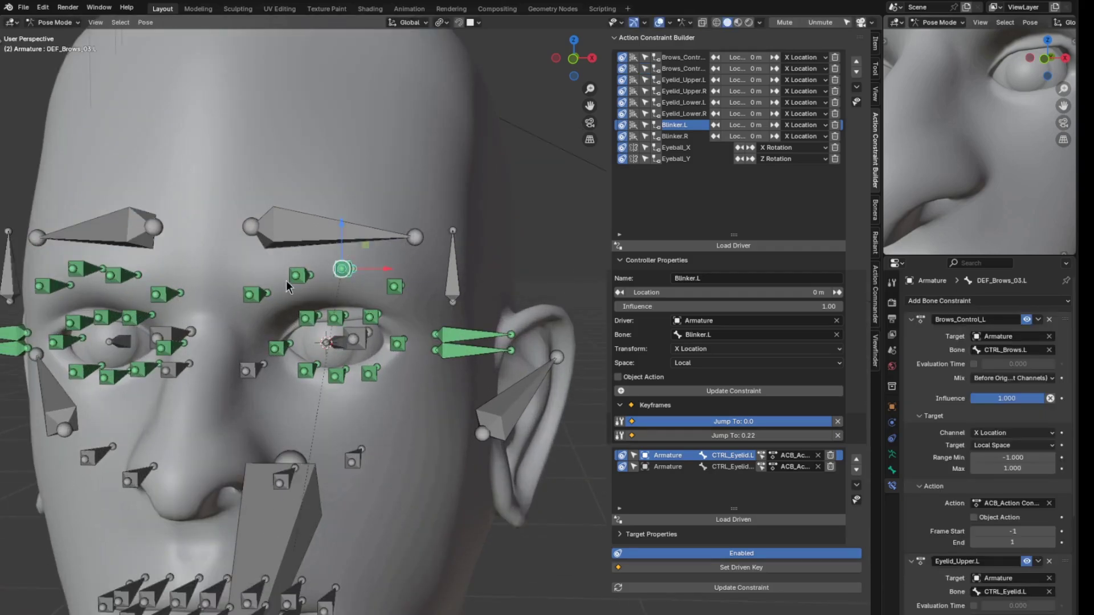
{"action": "left_click", "coordinate": [249, 295]}
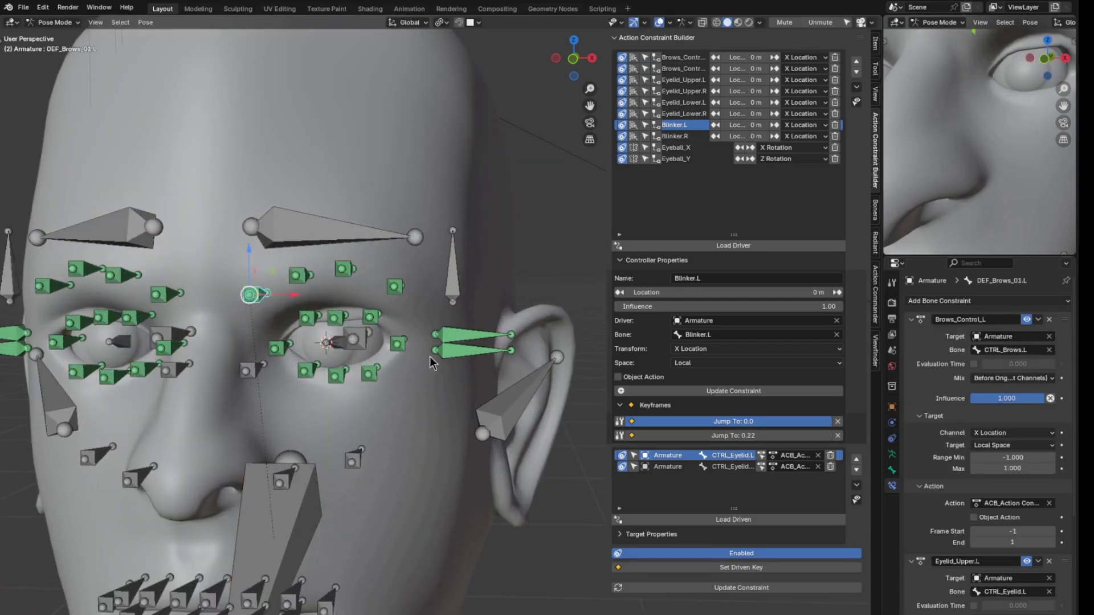
- Test-move the left eyelid controllers CTRL_Eyelid.L and CTRL_Eyelid_Down.L vertically to check how they drive the lids
{"action": "middle_click_drag", "start_coordinate": [430, 357], "coordinate": [414, 301], "text": "shift"}
{"action": "left_click", "coordinate": [443, 284]}
{"action": "key", "text": "g"}
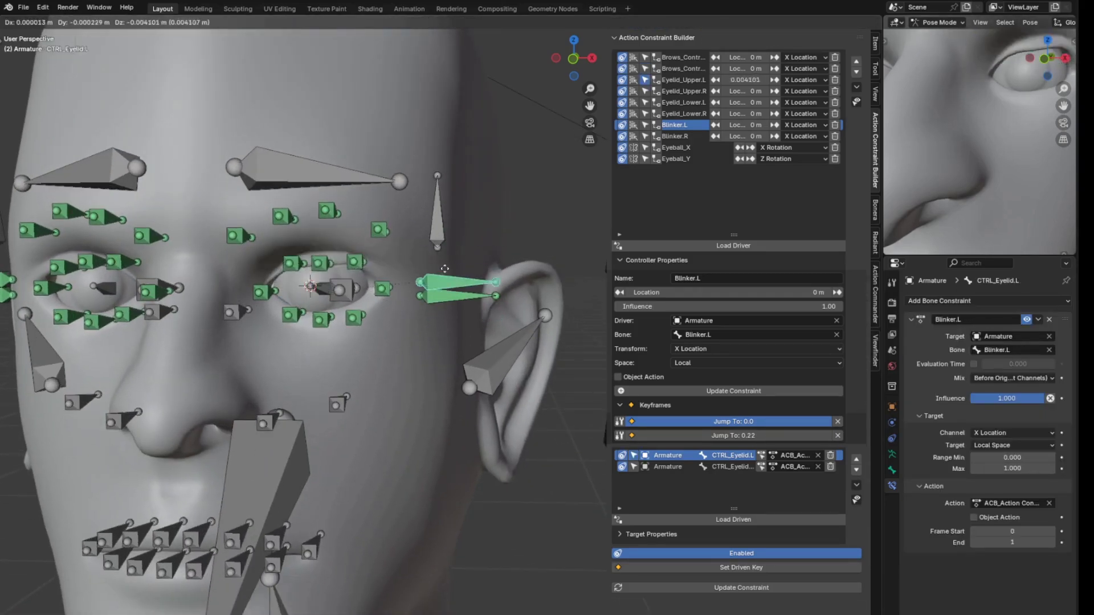
{"action": "right_click", "coordinate": [445, 268]}
{"action": "left_click", "coordinate": [445, 297]}
{"action": "key", "text": "g"}
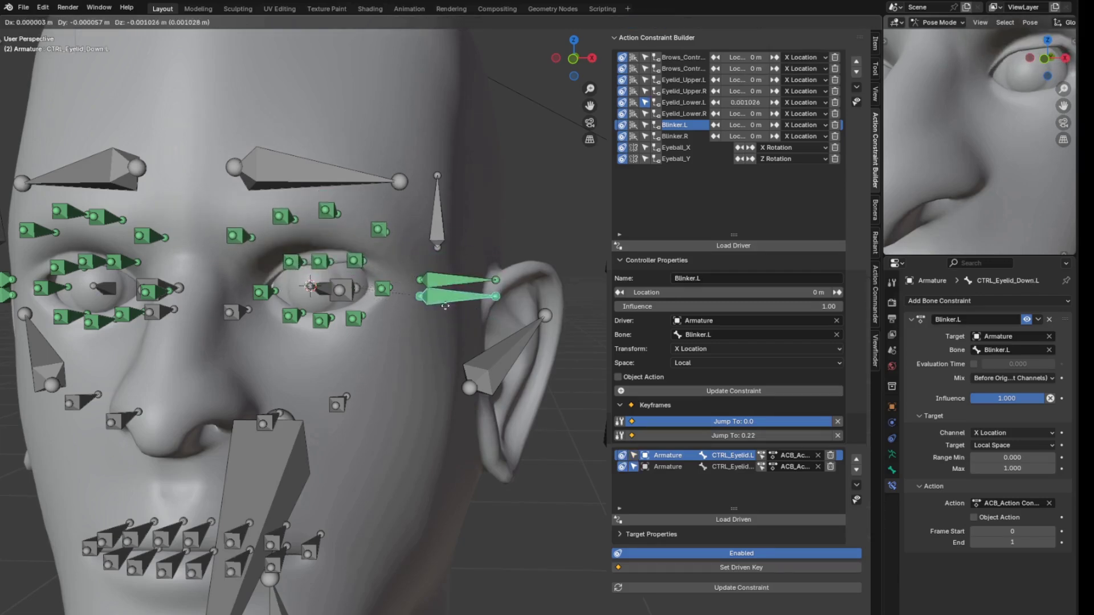
{"action": "right_click", "coordinate": [446, 257]}
- Test the left eye's blink by moving the Blinker.L controller sideways to an X location of about 0.138 m
{"action": "left_click", "coordinate": [448, 237]}
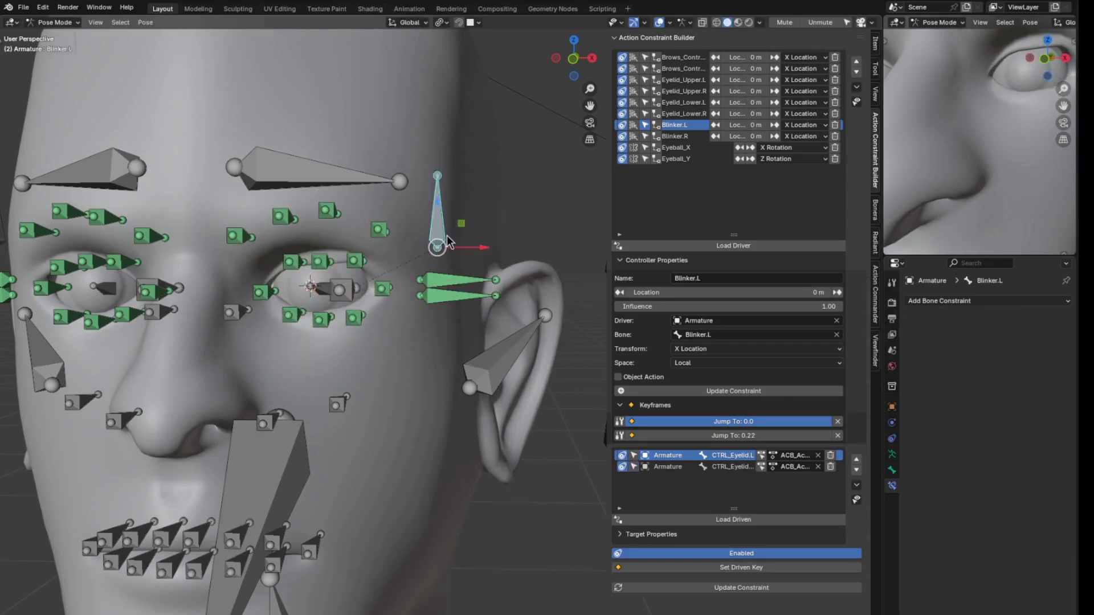
{"action": "middle_click_drag", "start_coordinate": [448, 241], "coordinate": [436, 261], "text": "shift"}
{"action": "key", "text": "g"}
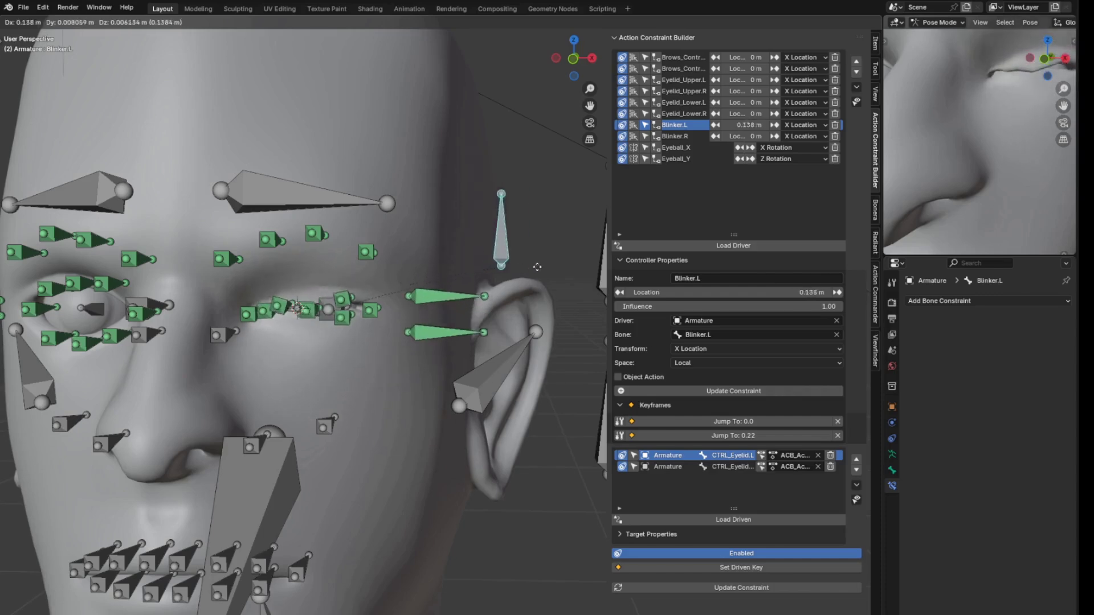
{"action": "right_click", "coordinate": [507, 275]}
- Test-move the individual upper eyelid bones of the left eye, including Eye_Up_03.L
{"action": "left_click", "coordinate": [313, 286]}
{"action": "key", "text": "g"}
{"action": "right_click", "coordinate": [340, 281]}
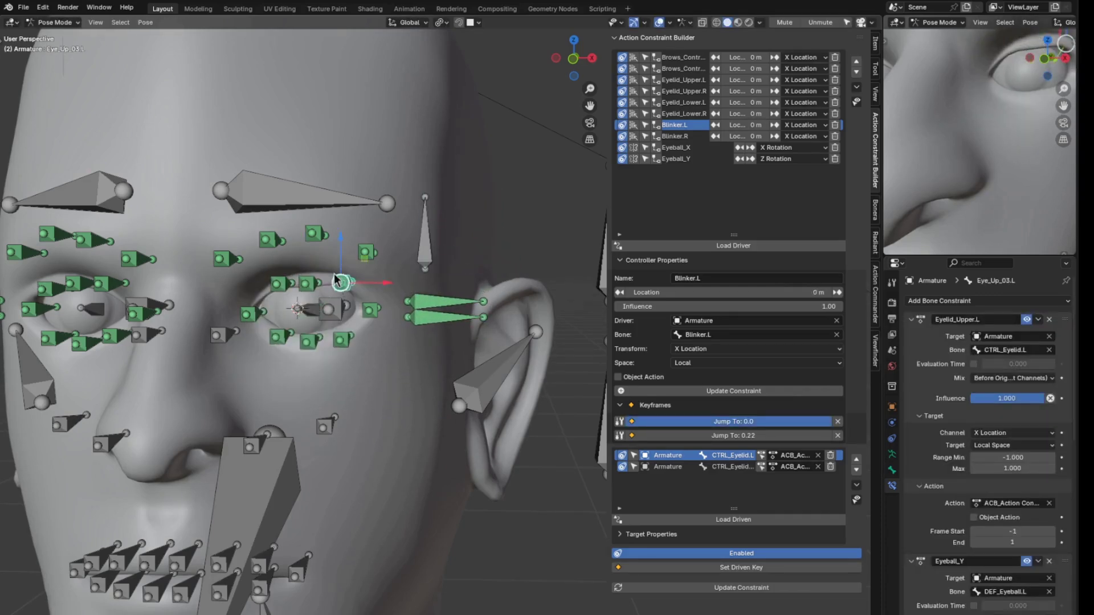
{"action": "key", "text": "g"}
{"action": "right_click", "coordinate": [288, 282]}
- Test trackball rotation of DEF_Eyeball.L to check how the surrounding eyelid bones follow the eye
{"action": "middle_click_drag", "start_coordinate": [319, 288], "coordinate": [474, 327]}
{"action": "left_click", "coordinate": [356, 295]}
{"action": "scroll", "coordinate": [432, 326], "scroll_direction": "up", "scroll_amount": 4}
{"action": "key", "text": "r"}
{"action": "key", "text": "r"}
{"action": "right_click", "coordinate": [436, 328]}
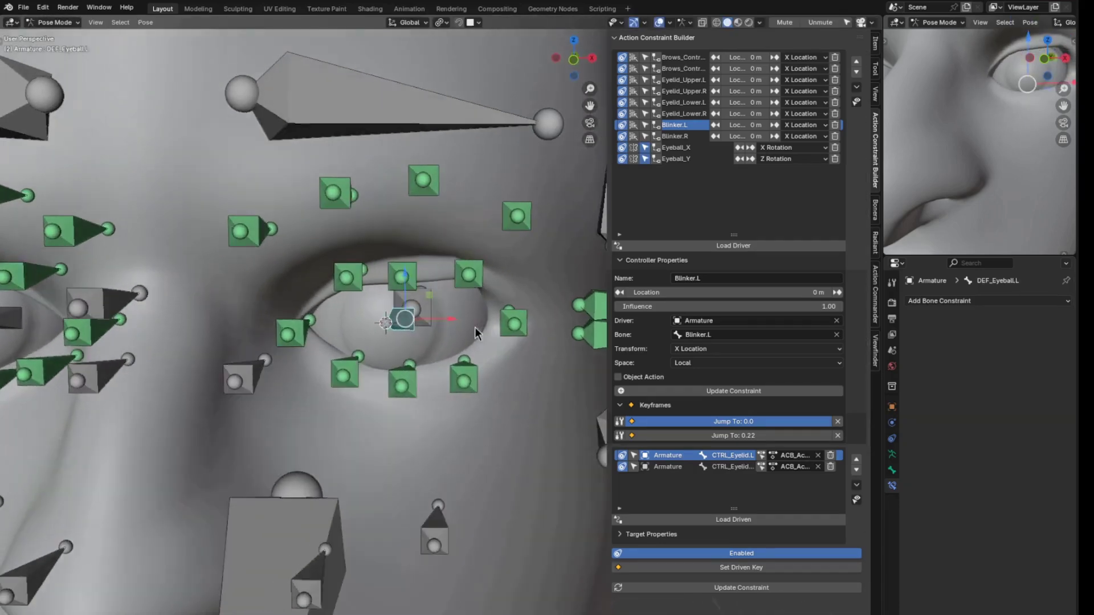
{"action": "key", "text": "r"}
{"action": "key", "text": "r"}
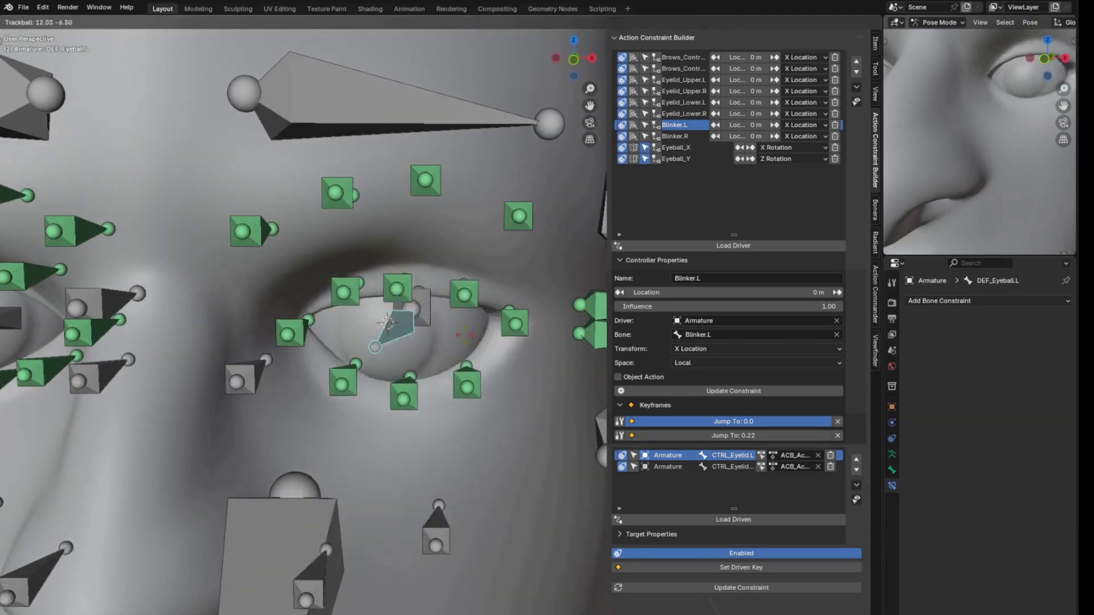
{"action": "right_click", "coordinate": [442, 325]}
{"action": "scroll", "coordinate": [441, 326], "scroll_direction": "down", "scroll_amount": 4}
{"action": "middle_click_drag", "start_coordinate": [479, 332], "coordinate": [467, 270], "text": "shift"}
{"action": "scroll", "coordinate": [466, 274], "scroll_direction": "down", "scroll_amount": 4}
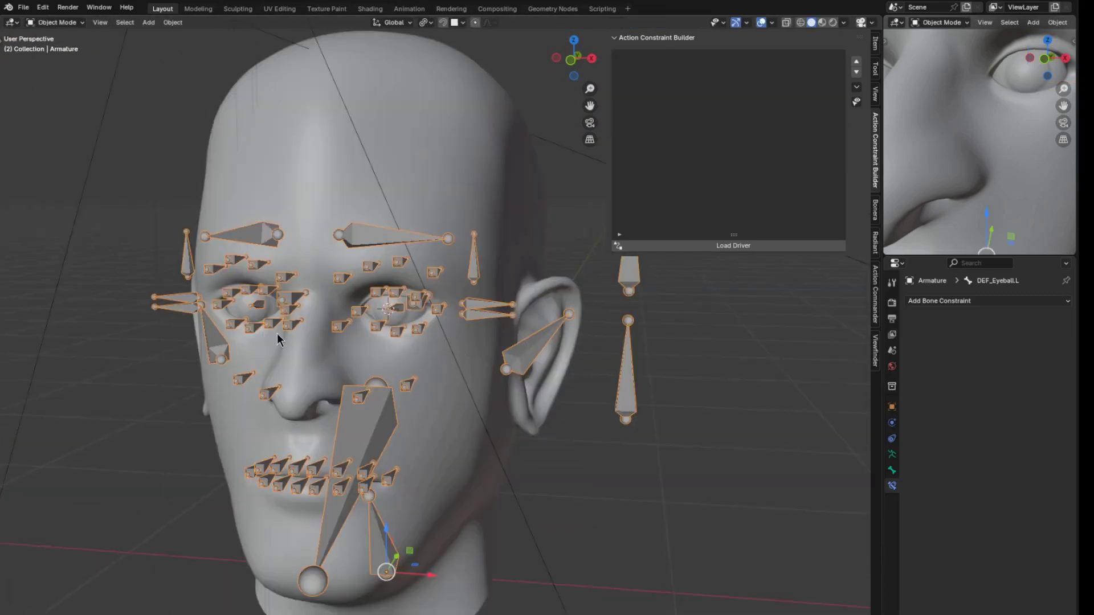
- Enter Pose Mode on the unconstrained face armature and test-move the four DEF_Brows bones of the left eyebrow
{"action": "key", "text": "ctrl+Tab"}
{"action": "scroll", "coordinate": [403, 281], "scroll_direction": "up", "scroll_amount": 2}
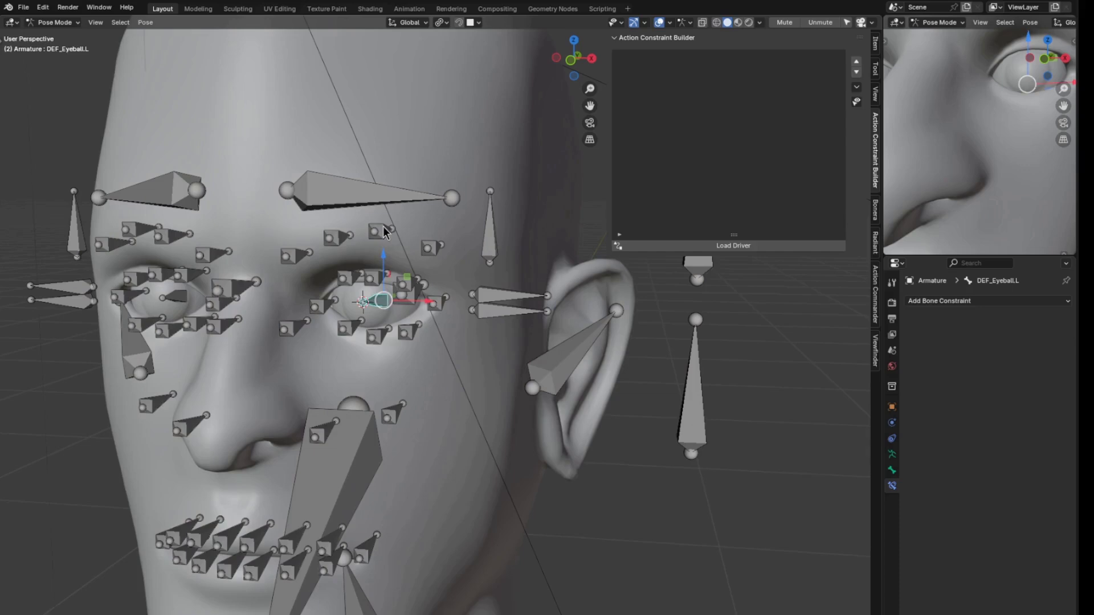
{"action": "left_click", "coordinate": [383, 231]}
{"action": "key", "text": "g"}
{"action": "right_click", "coordinate": [403, 207]}
{"action": "left_click", "coordinate": [432, 248]}
{"action": "key", "text": "g"}
{"action": "right_click", "coordinate": [444, 214]}
{"action": "left_click", "coordinate": [336, 238]}
{"action": "key", "text": "g"}
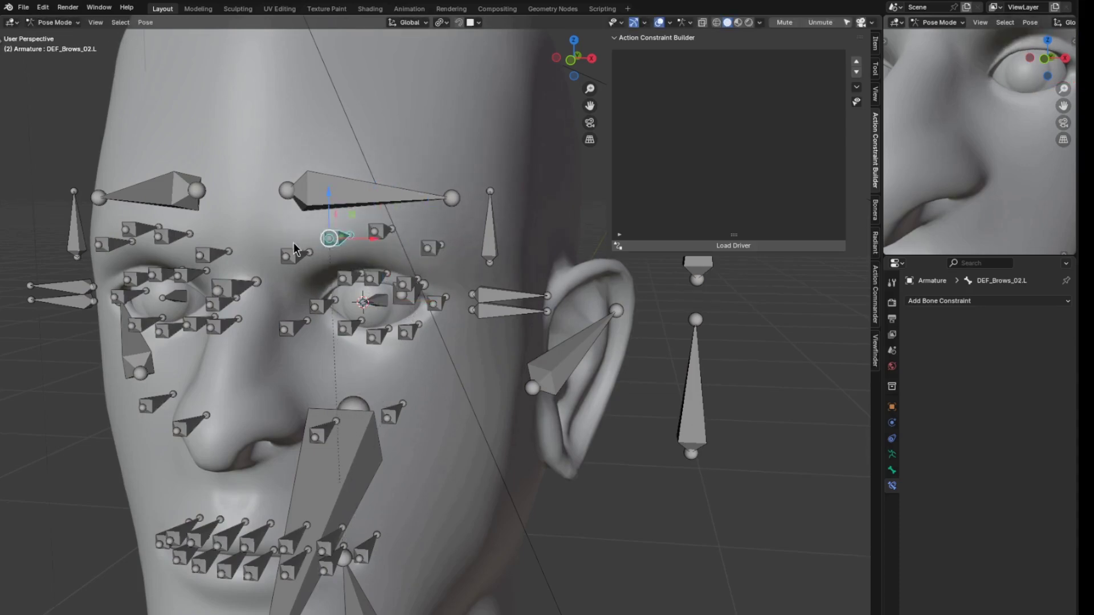
{"action": "left_click", "coordinate": [292, 254]}
{"action": "key", "text": "g"}
{"action": "right_click", "coordinate": [322, 186]}
- Test-move the CTRL_Brows.L, CTRL_Brows.R and Blinker.L controllers on the unconstrained rig
{"action": "left_click", "coordinate": [328, 190]}
{"action": "key", "text": "g"}
{"action": "right_click", "coordinate": [385, 183]}
{"action": "left_click", "coordinate": [183, 191]}
{"action": "key", "text": "g"}
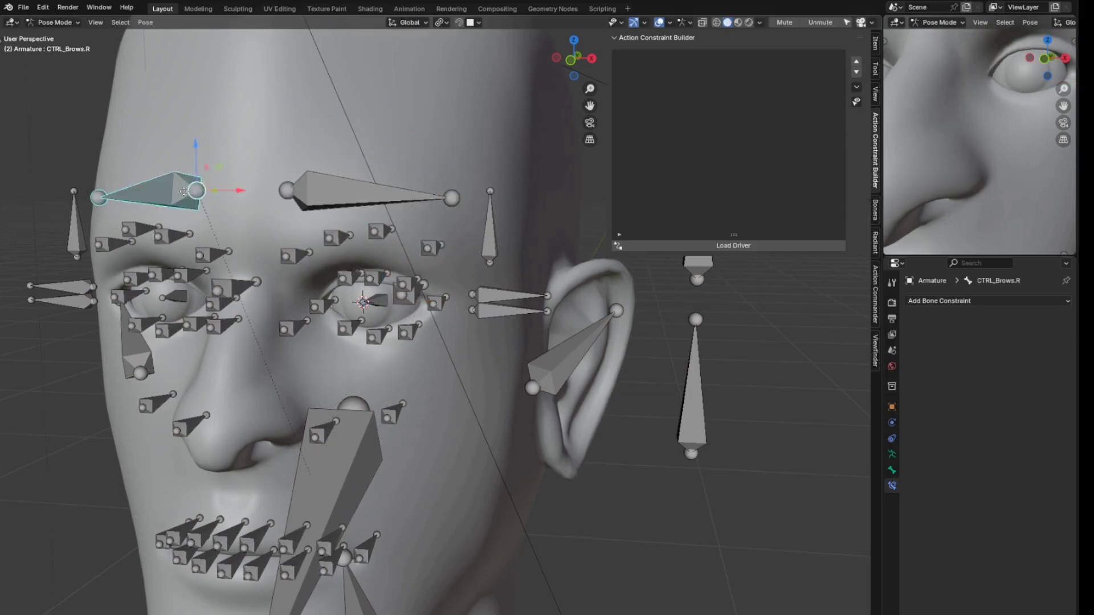
{"action": "right_click", "coordinate": [257, 147]}
{"action": "left_click", "coordinate": [475, 242]}
{"action": "left_click", "coordinate": [493, 242]}
{"action": "key", "text": "g"}
{"action": "right_click", "coordinate": [484, 223]}
- Test-move the upper and lower left eyelid controllers and view the surrounding face bones
{"action": "left_click", "coordinate": [501, 297]}
{"action": "key", "text": "g"}
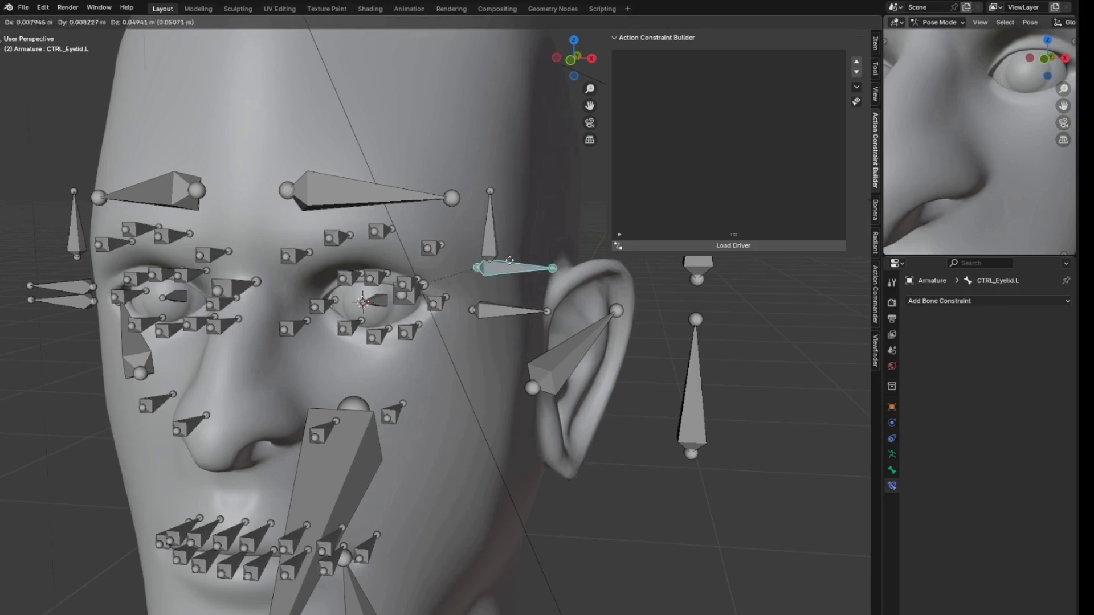
{"action": "right_click", "coordinate": [509, 260]}
{"action": "left_click", "coordinate": [497, 313]}
{"action": "middle_click_drag", "start_coordinate": [564, 364], "coordinate": [425, 343], "text": "shift"}
{"action": "key", "text": "g"}
{"action": "right_click", "coordinate": [513, 364]}
{"action": "left_click", "coordinate": [585, 394]}
{"action": "middle_click_drag", "start_coordinate": [343, 315], "coordinate": [569, 293], "text": "shift"}
{"action": "scroll", "coordinate": [558, 292], "scroll_direction": "down", "scroll_amount": 2}
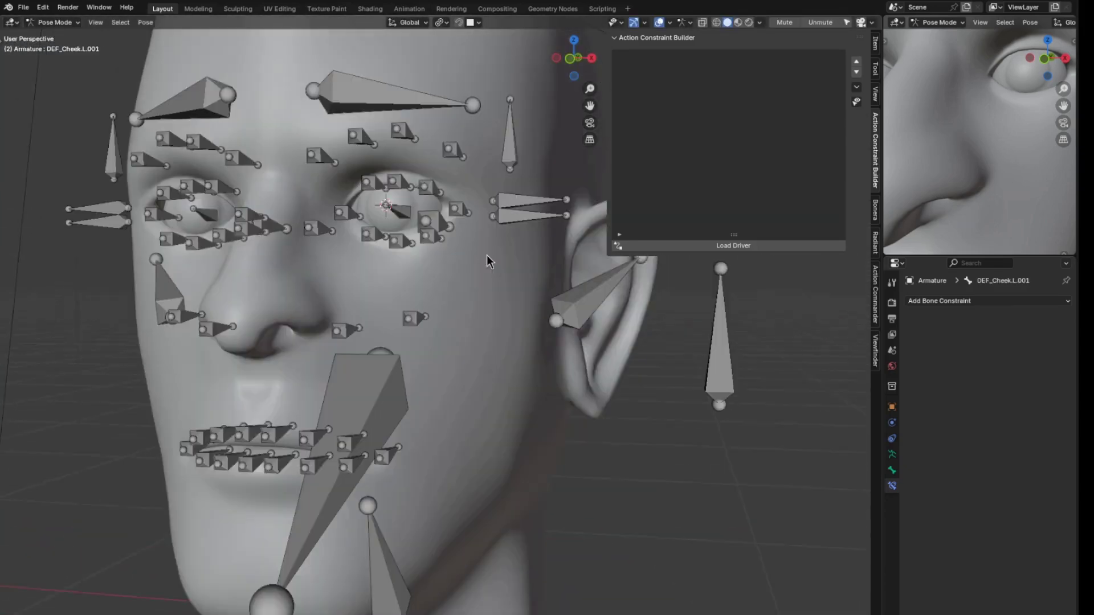
{"action": "middle_click_drag", "start_coordinate": [487, 255], "coordinate": [501, 305], "text": "shift"}
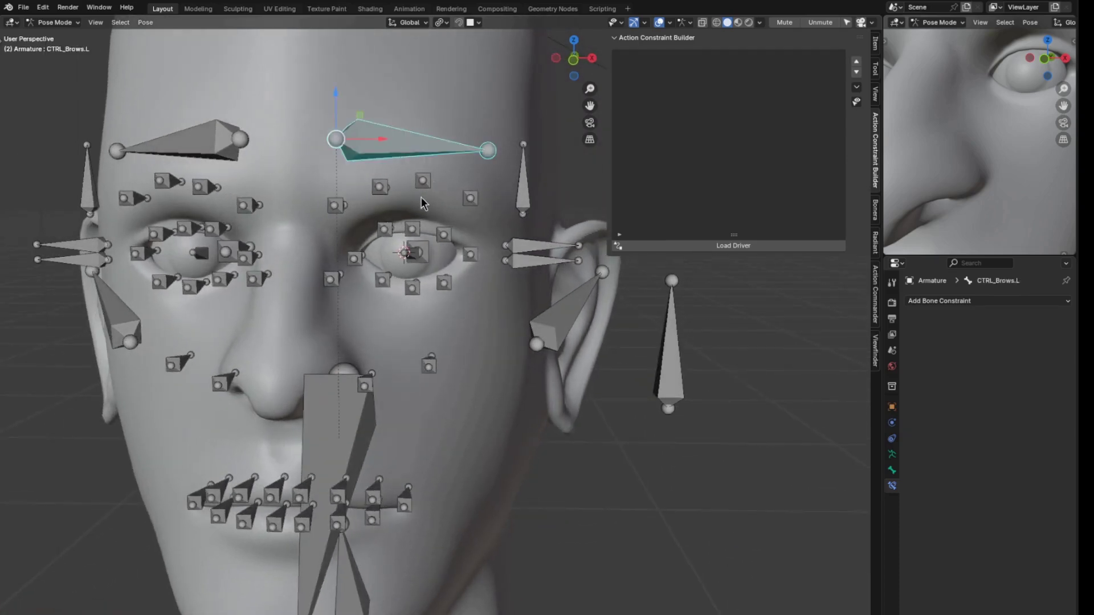
- Recheck CTRL_Eyelid.L and the eyelid controller below it by moving each downward, and examine the left eye region
{"action": "middle_click_drag", "start_coordinate": [513, 256], "coordinate": [527, 251]}
{"action": "left_click", "coordinate": [528, 252]}
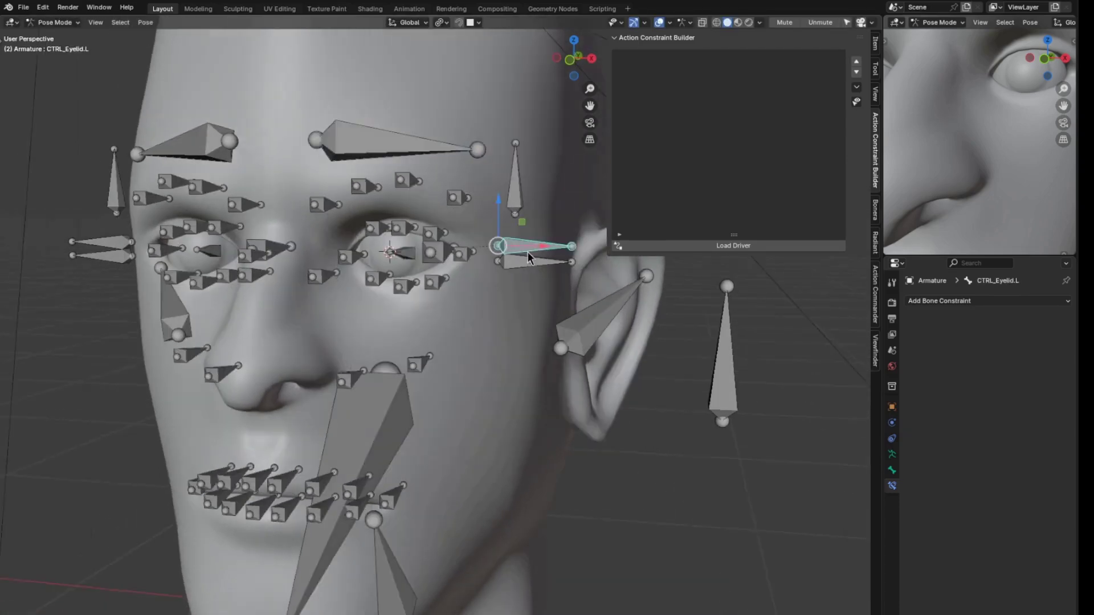
{"action": "key", "text": "g"}
{"action": "right_click", "coordinate": [528, 266]}
{"action": "left_click", "coordinate": [527, 261]}
{"action": "key", "text": "g"}
{"action": "right_click", "coordinate": [528, 291]}
{"action": "left_click", "coordinate": [527, 255]}
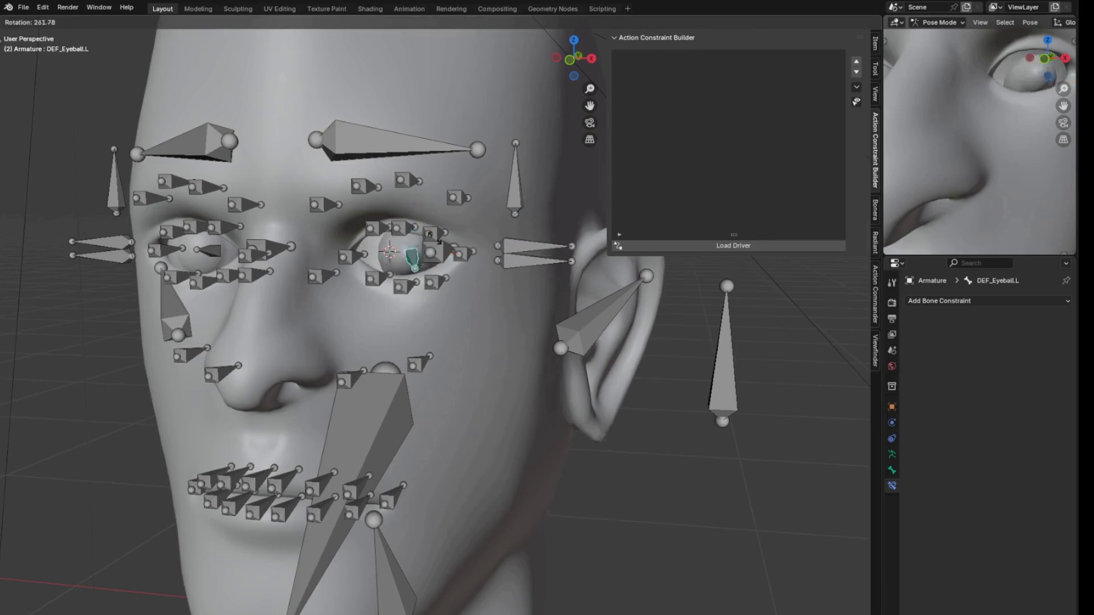
{"action": "middle_click_drag", "start_coordinate": [543, 354], "coordinate": [457, 323]}
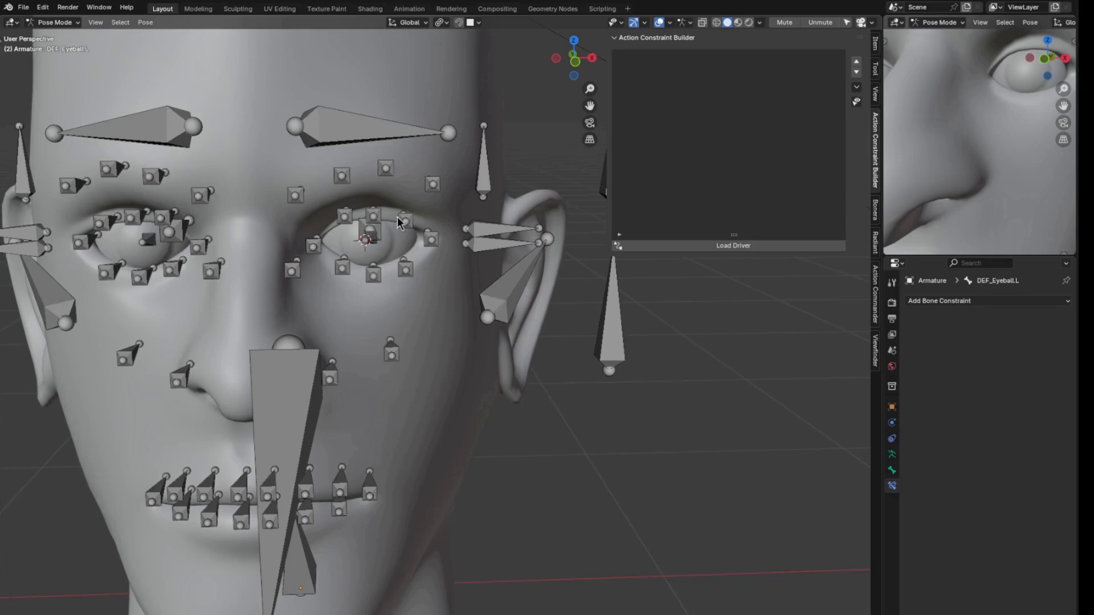
- Load CTRL_Brows.L as a driver named Action Constraint, using X Location in Local space
{"action": "middle_click_drag", "start_coordinate": [399, 223], "coordinate": [491, 297], "text": "shift"}
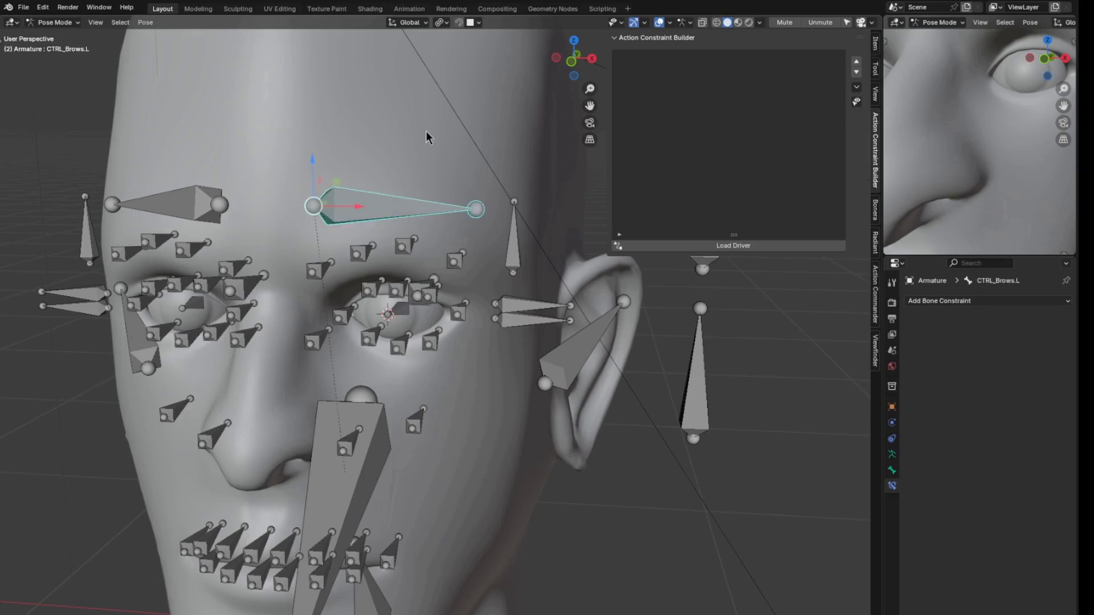
{"action": "left_click", "coordinate": [701, 245]}
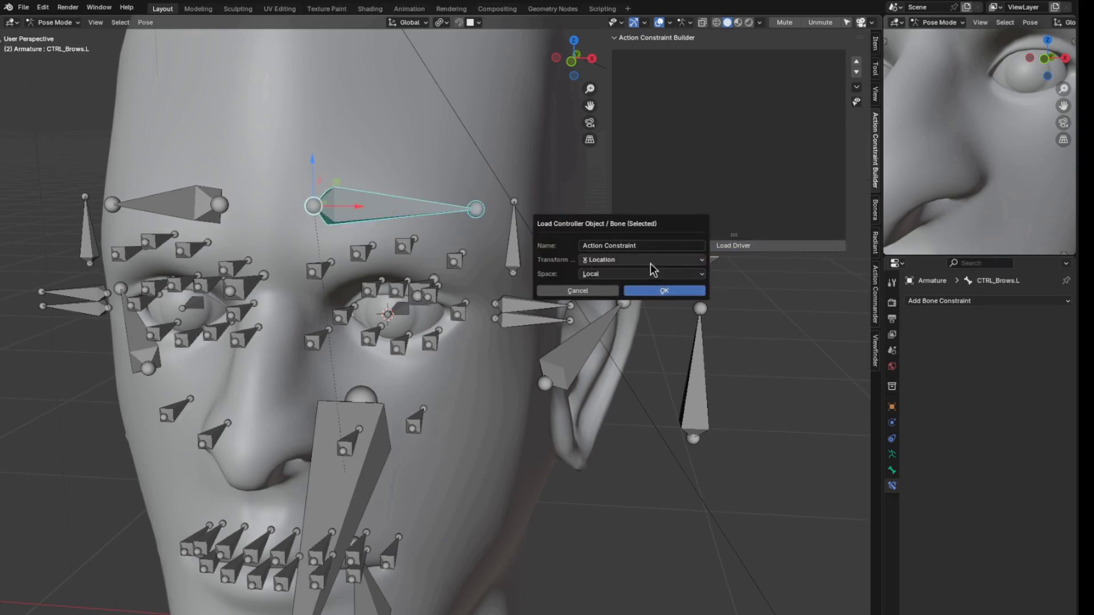
{"action": "left_click", "coordinate": [663, 293]}
- Load the left eyebrow bones DEF_Brows_01.L through DEF_Brows_04.L as driven bones of the CTRL_Brows.L driver
{"action": "middle_click_drag", "start_coordinate": [452, 255], "coordinate": [463, 242]}
{"action": "left_click", "coordinate": [364, 197]}
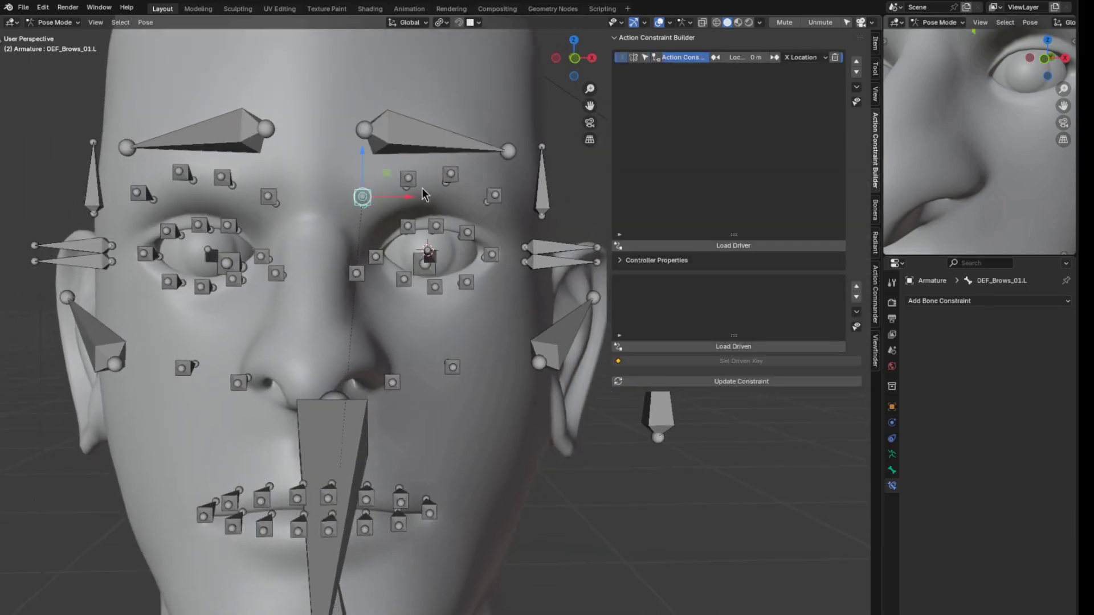
{"action": "key", "text": "ctrl+z"}
{"action": "key", "text": "ctrl+z"}
{"action": "key", "text": "ctrl+z"}
{"action": "key", "text": "ctrl+z"}
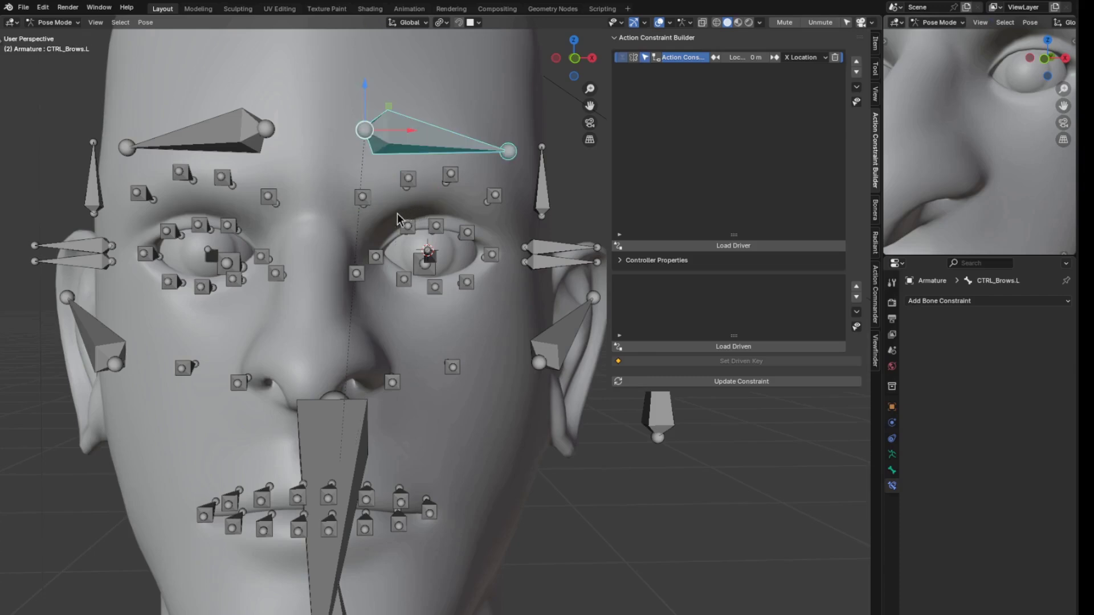
{"action": "key", "text": "ctrl+shift+z"}
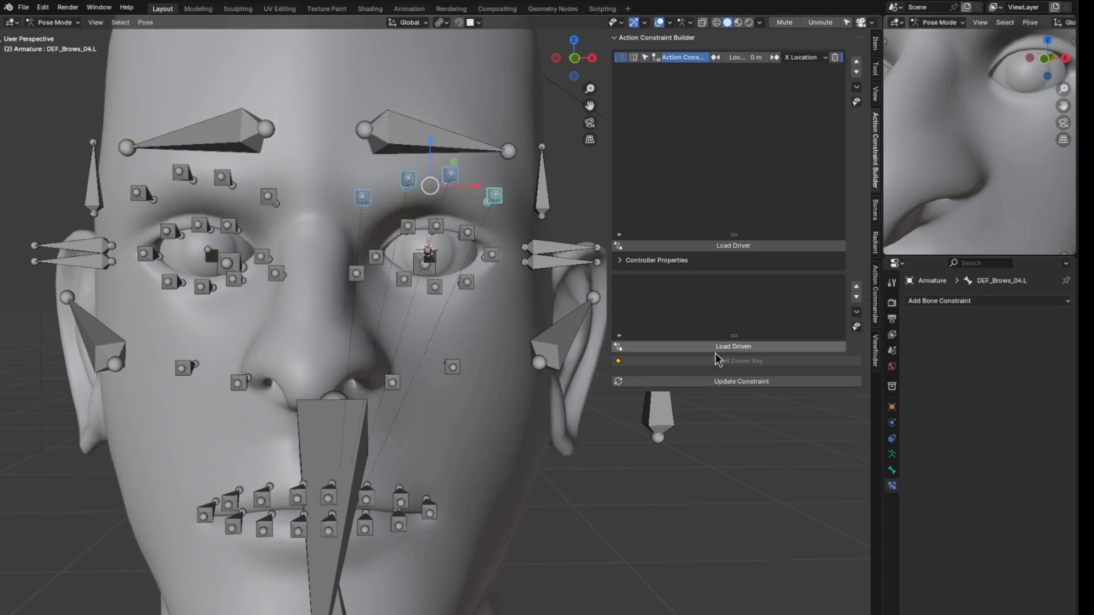
{"action": "left_click", "coordinate": [716, 346]}
- Create the constraint on the driven eyebrow bones and raise CTRL_Brows.L to an X Location of about -0.174
{"action": "middle_click_drag", "start_coordinate": [473, 268], "coordinate": [351, 213]}
{"action": "scroll", "coordinate": [481, 306], "scroll_direction": "down", "scroll_amount": 3}
{"action": "left_click", "coordinate": [413, 251]}
{"action": "left_click", "coordinate": [715, 380]}
{"action": "left_click_drag", "start_coordinate": [351, 214], "coordinate": [372, 134]}
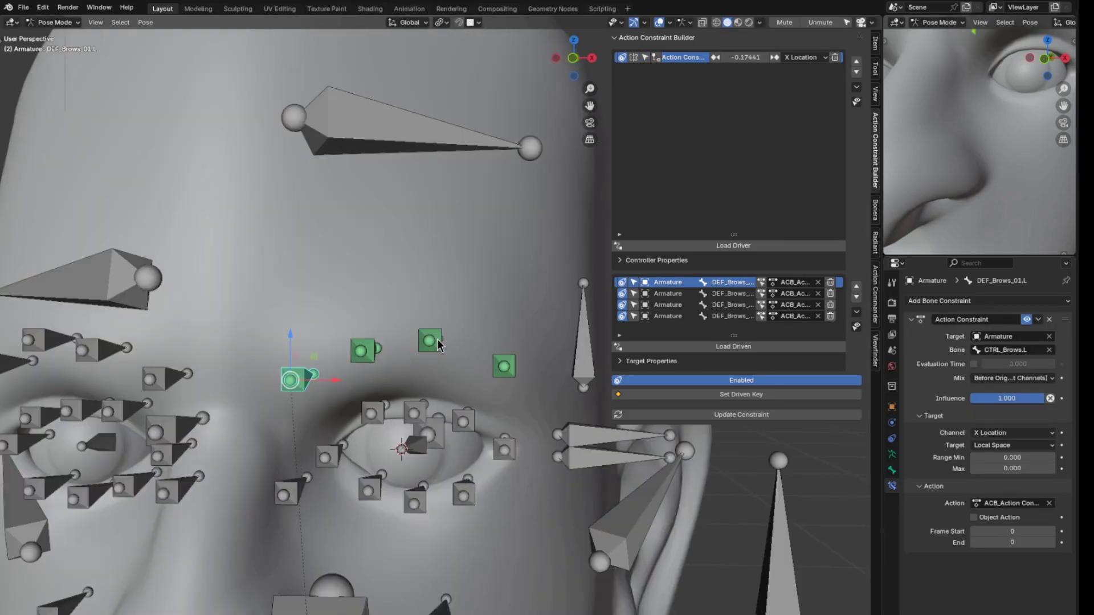
{"action": "left_click", "coordinate": [403, 154]}
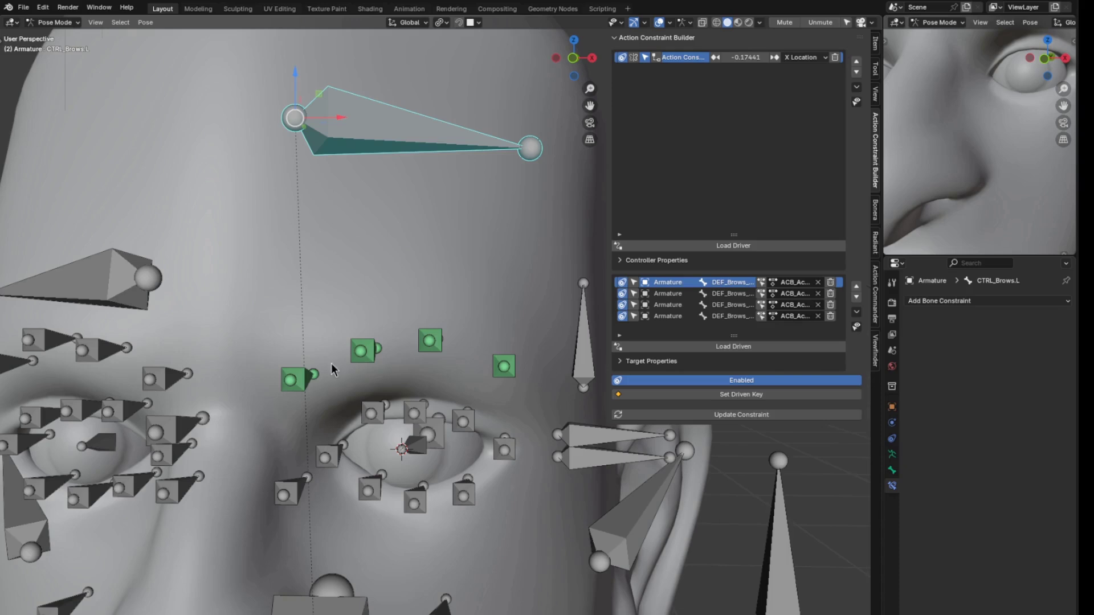
- Raise DEF_Brows_01.L through DEF_Brows_04.L into an arched brow pose, moving DEF_Brows_04.L up about 0.063 m
{"action": "left_click", "coordinate": [293, 379]}
{"action": "left_click_drag", "start_coordinate": [293, 379], "coordinate": [303, 281]}
{"action": "left_click_drag", "start_coordinate": [362, 350], "coordinate": [371, 275]}
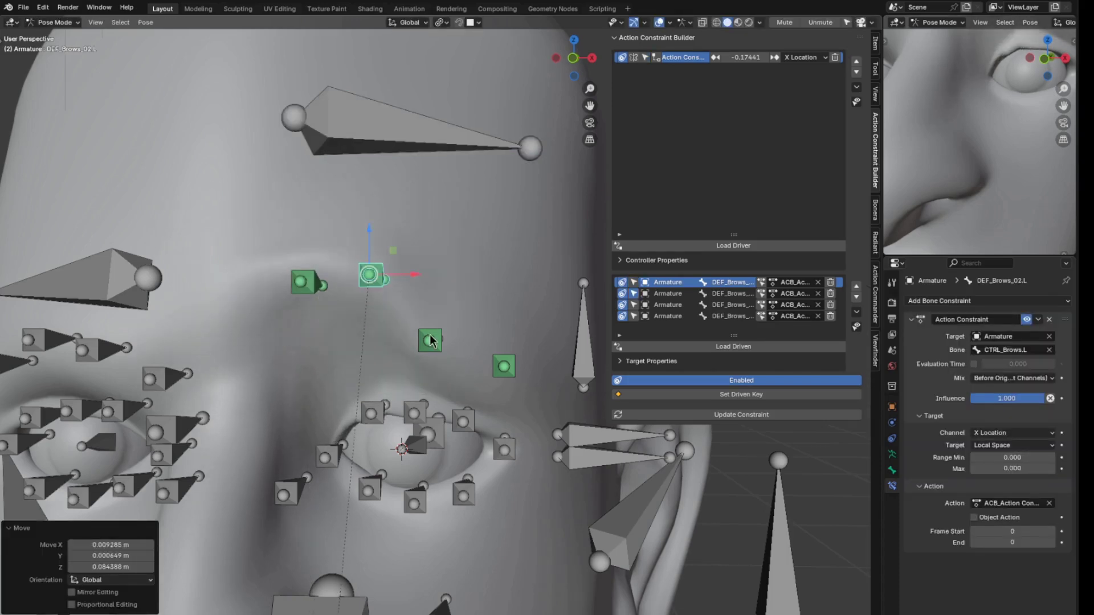
{"action": "left_click_drag", "start_coordinate": [432, 340], "coordinate": [437, 262]}
{"action": "left_click_drag", "start_coordinate": [371, 274], "coordinate": [372, 259]}
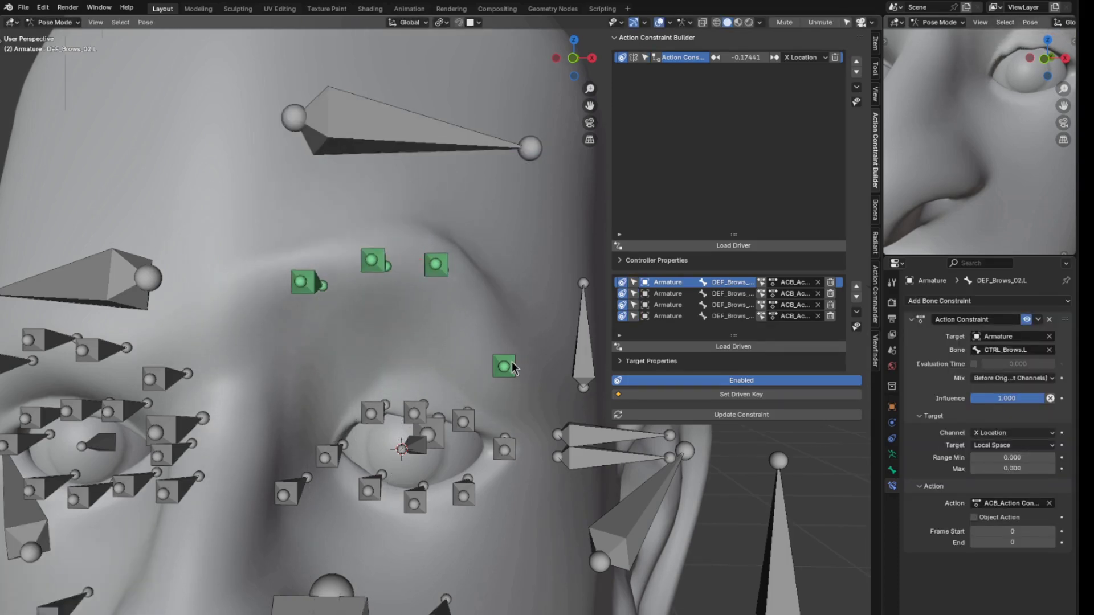
{"action": "left_click_drag", "start_coordinate": [511, 365], "coordinate": [522, 286]}
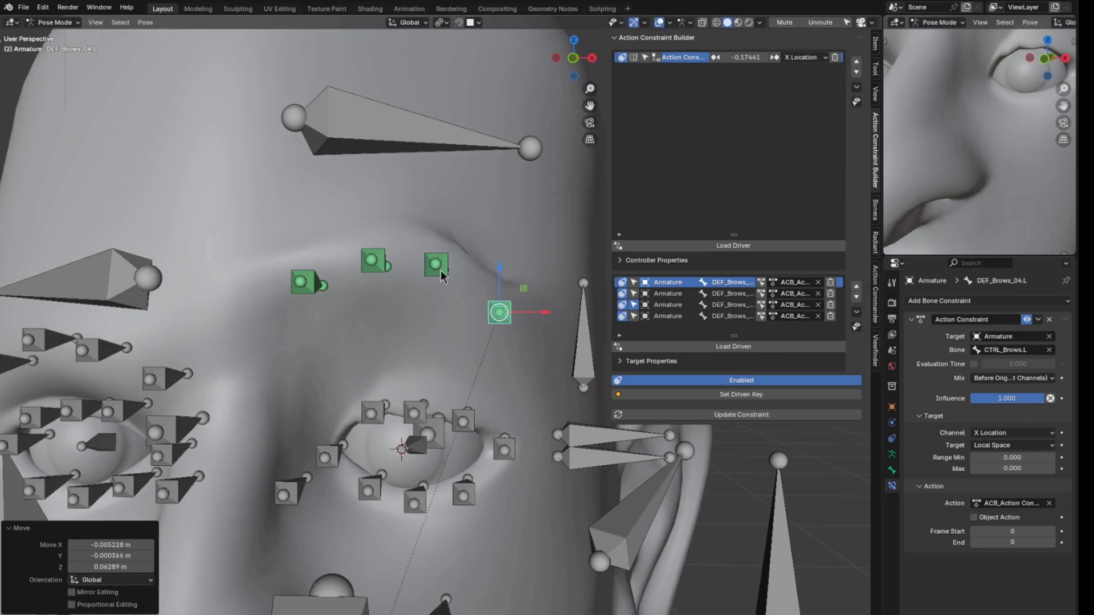
- Nudge the left DEF_Brows bones slightly to smooth the arch of the raised eyebrow
{"action": "left_click_drag", "start_coordinate": [440, 270], "coordinate": [437, 278]}
{"action": "left_click_drag", "start_coordinate": [380, 260], "coordinate": [323, 310]}
{"action": "left_click", "coordinate": [332, 279]}
{"action": "key", "text": "alt+a"}
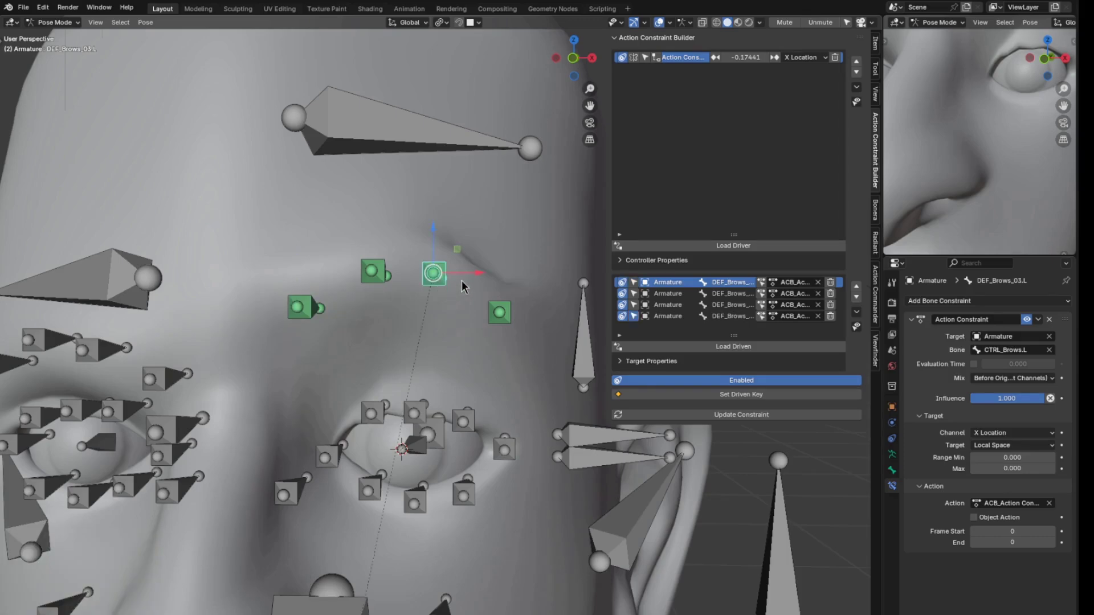
{"action": "mouse_move", "coordinate": [462, 287]}
{"action": "middle_mouse_down"}
{"action": "mouse_move", "coordinate": [395, 299]}
{"action": "mouse_move", "coordinate": [330, 282]}
{"action": "mouse_move", "coordinate": [464, 290]}
{"action": "middle_mouse_up"}
{"action": "left_click_drag", "start_coordinate": [407, 262], "coordinate": [416, 264]}
{"action": "left_click_drag", "start_coordinate": [472, 296], "coordinate": [477, 298]}
{"action": "left_click_drag", "start_coordinate": [425, 255], "coordinate": [423, 278]}
{"action": "left_click_drag", "start_coordinate": [342, 258], "coordinate": [342, 270]}
{"action": "scroll", "coordinate": [408, 279], "scroll_direction": "down", "scroll_amount": 2}
{"action": "left_click", "coordinate": [408, 279]}
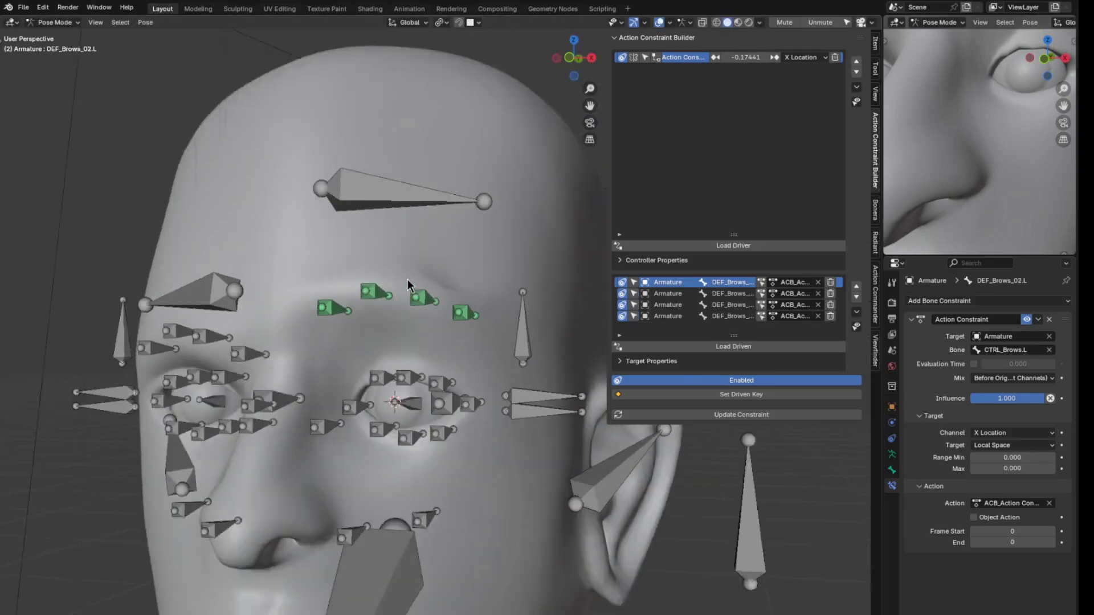
- Nudge the raised left eyebrow bones into their final arch and set a driven key for the pose
{"action": "middle_click_drag", "start_coordinate": [408, 279], "coordinate": [422, 282]}
{"action": "left_click_drag", "start_coordinate": [409, 300], "coordinate": [382, 300]}
{"action": "middle_click_drag", "start_coordinate": [396, 310], "coordinate": [394, 295], "text": "shift"}
{"action": "left_click", "coordinate": [667, 395]}
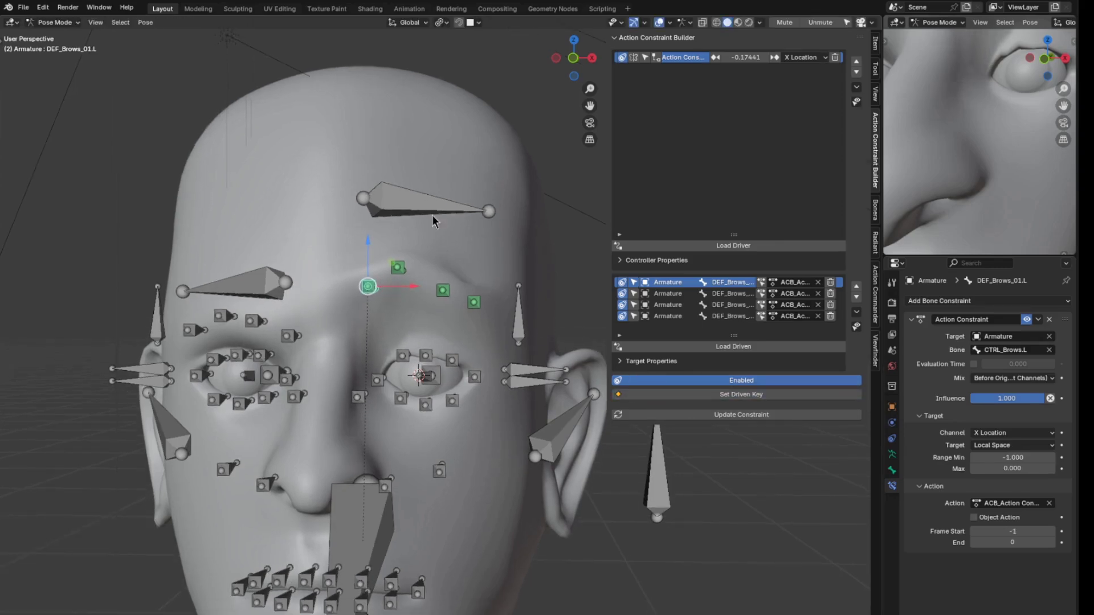
- Test the eyebrow motion by moving CTRL_Brows.L, cancel the move and reset the controller's location
{"action": "left_click", "coordinate": [439, 206]}
{"action": "key", "text": "g"}
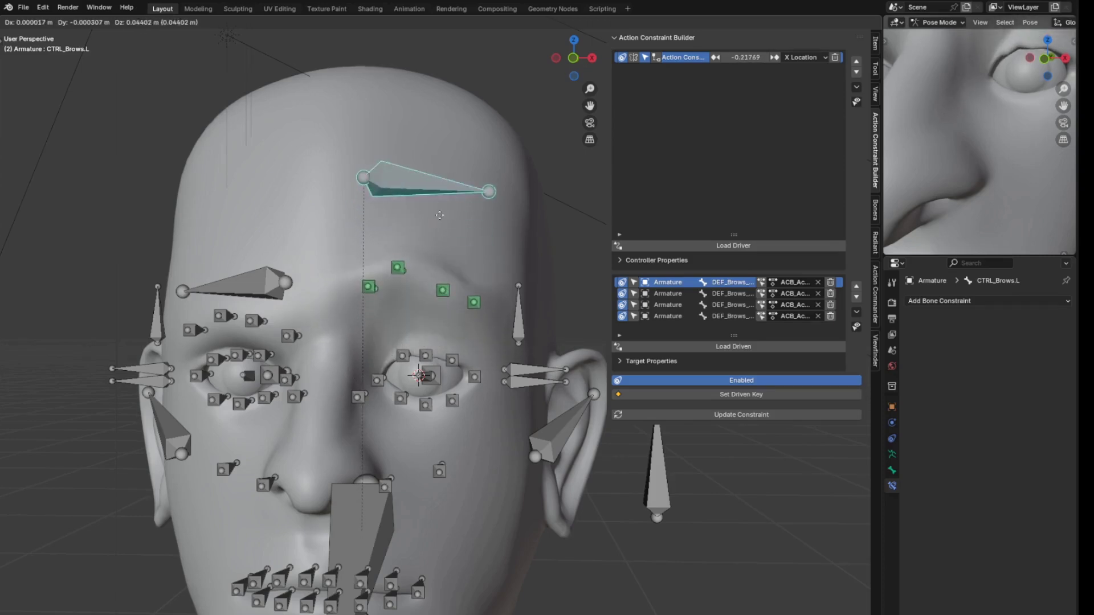
{"action": "right_click", "coordinate": [453, 328]}
{"action": "middle_click_drag", "start_coordinate": [454, 329], "coordinate": [447, 272], "text": "shift"}
{"action": "key", "text": "alt+g"}
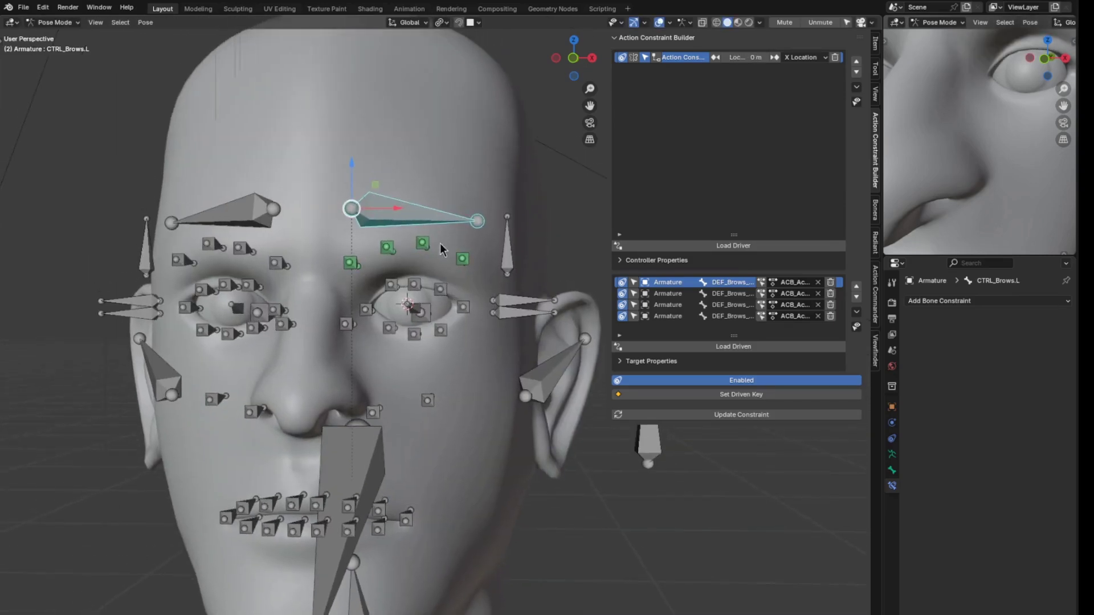
- Examine the flipped-controller options and compare the names of the left and right brow controllers
{"action": "left_click", "coordinate": [635, 58]}
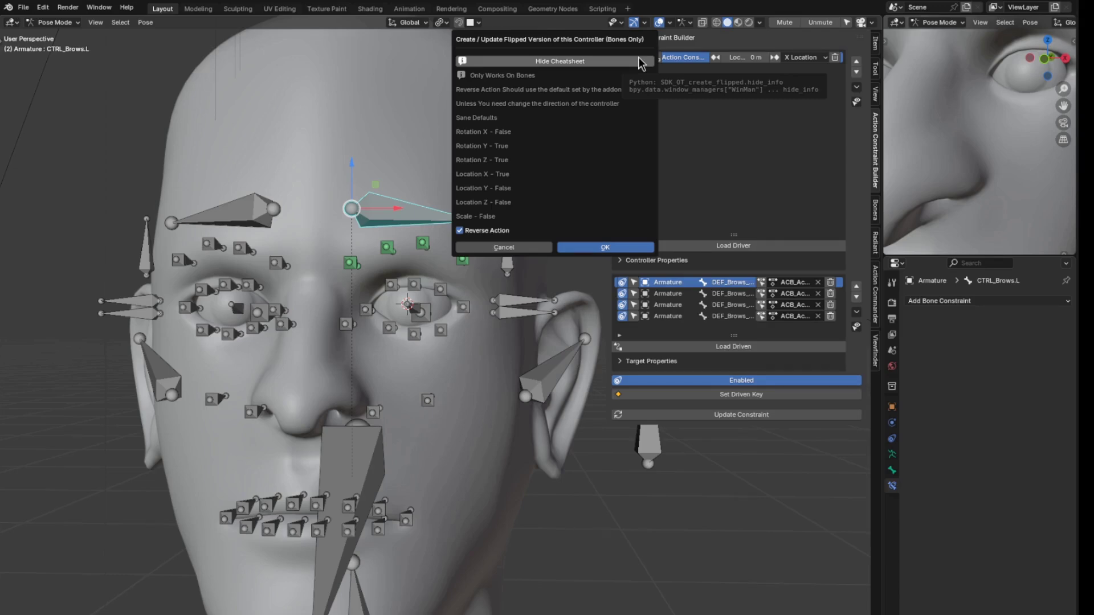
{"action": "left_click", "coordinate": [226, 216]}
{"action": "middle_click_drag", "start_coordinate": [225, 216], "coordinate": [267, 243], "text": "shift"}
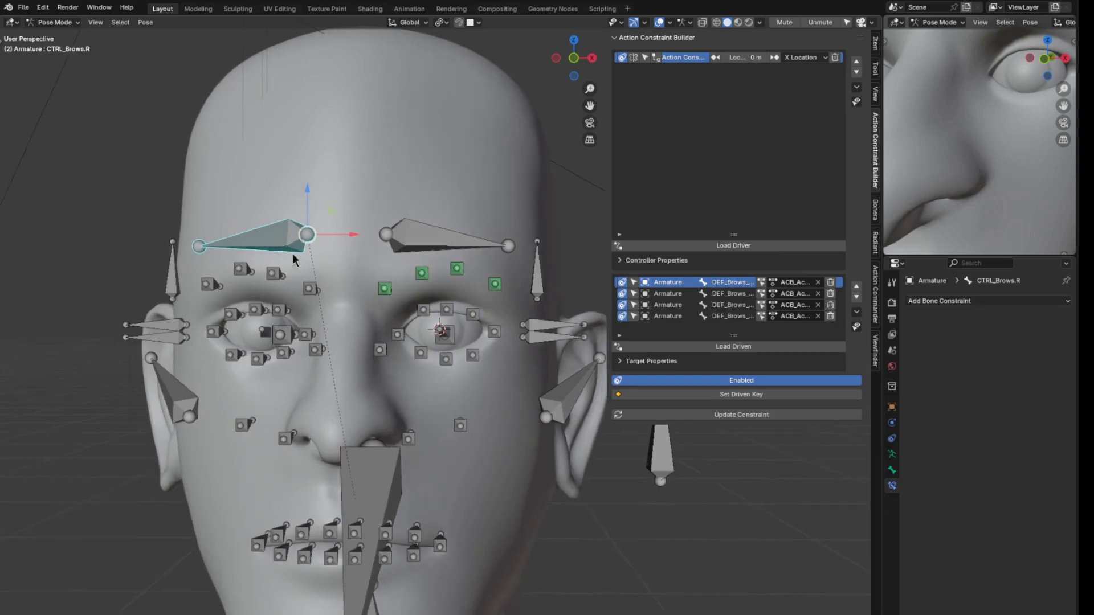
{"action": "scroll", "coordinate": [388, 269], "scroll_direction": "up", "scroll_amount": 1}
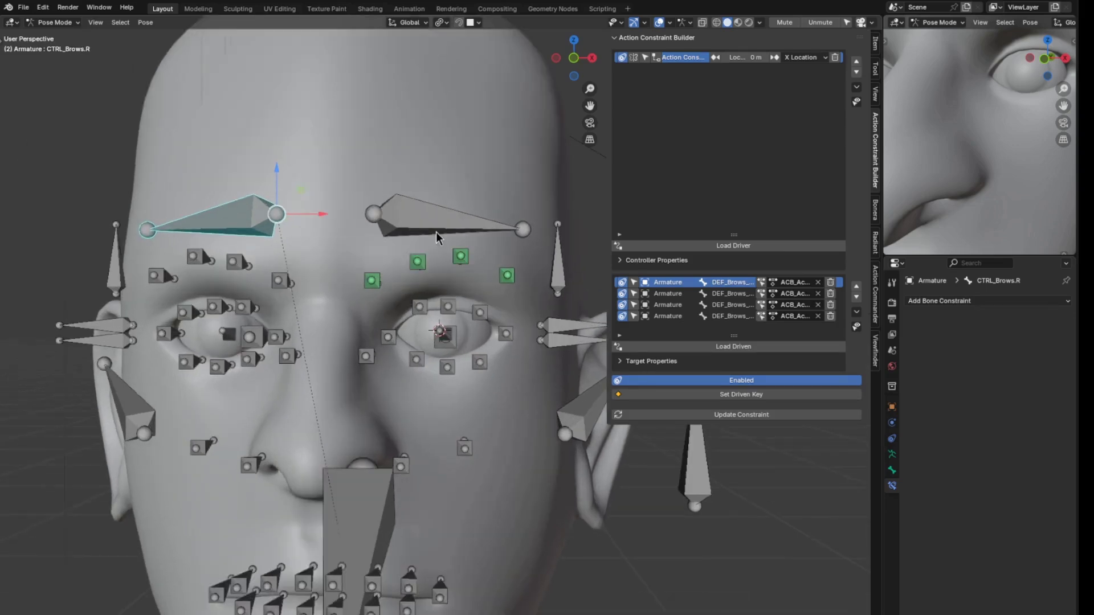
{"action": "key", "text": "F2"}
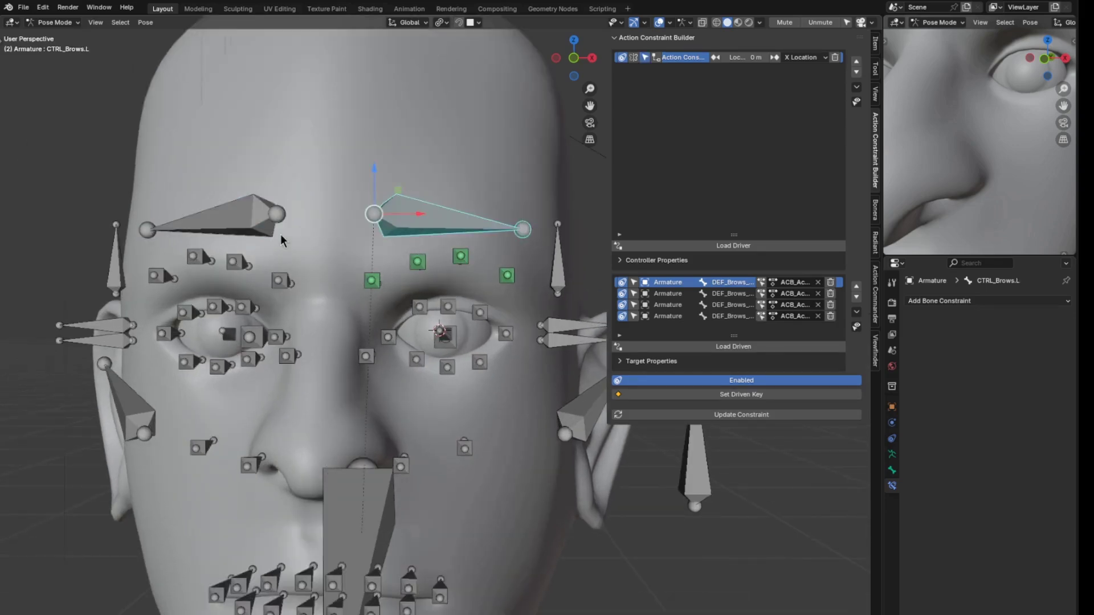
{"action": "key", "text": "F2"}
{"action": "left_click", "coordinate": [228, 217]}
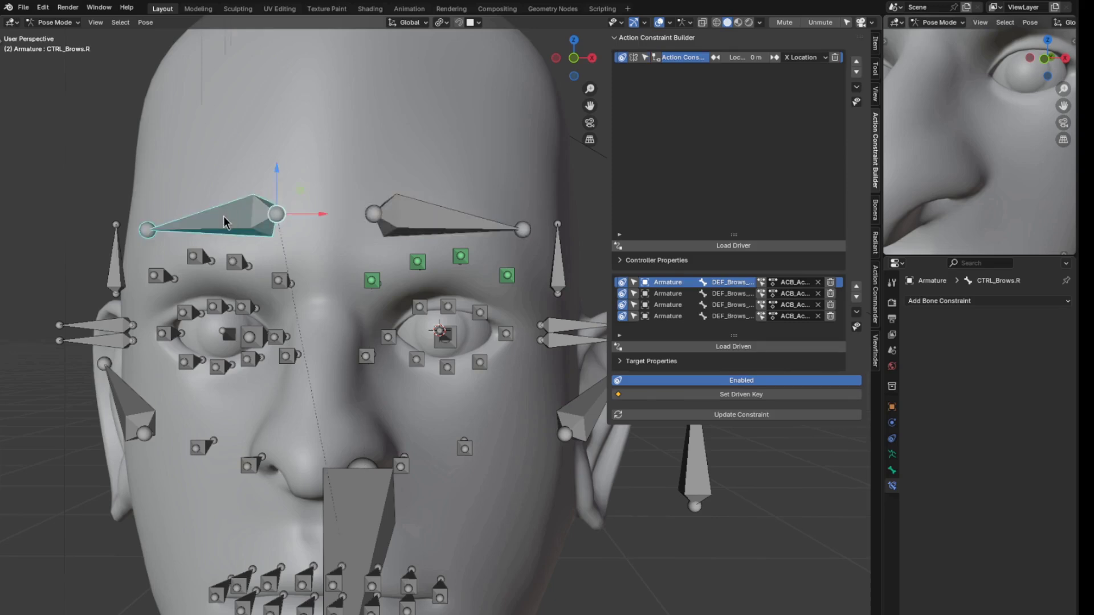
{"action": "key", "text": "F2"}
- Create the flipped version of the CTRL_Brows.L controller for the right side with Reverse Action enabled
{"action": "left_click", "coordinate": [453, 223]}
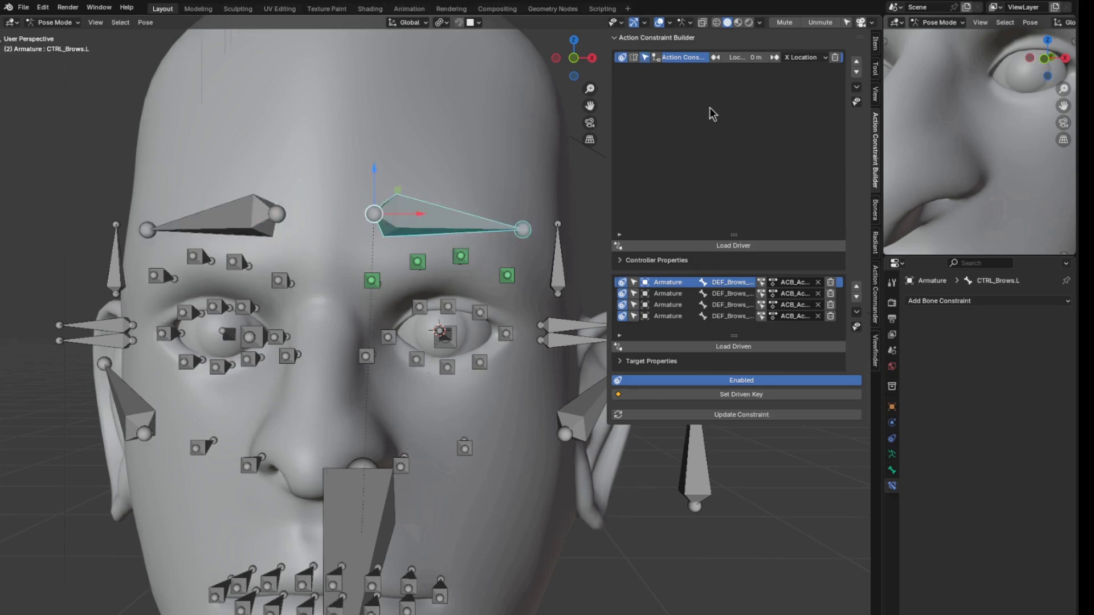
{"action": "left_click", "coordinate": [635, 58]}
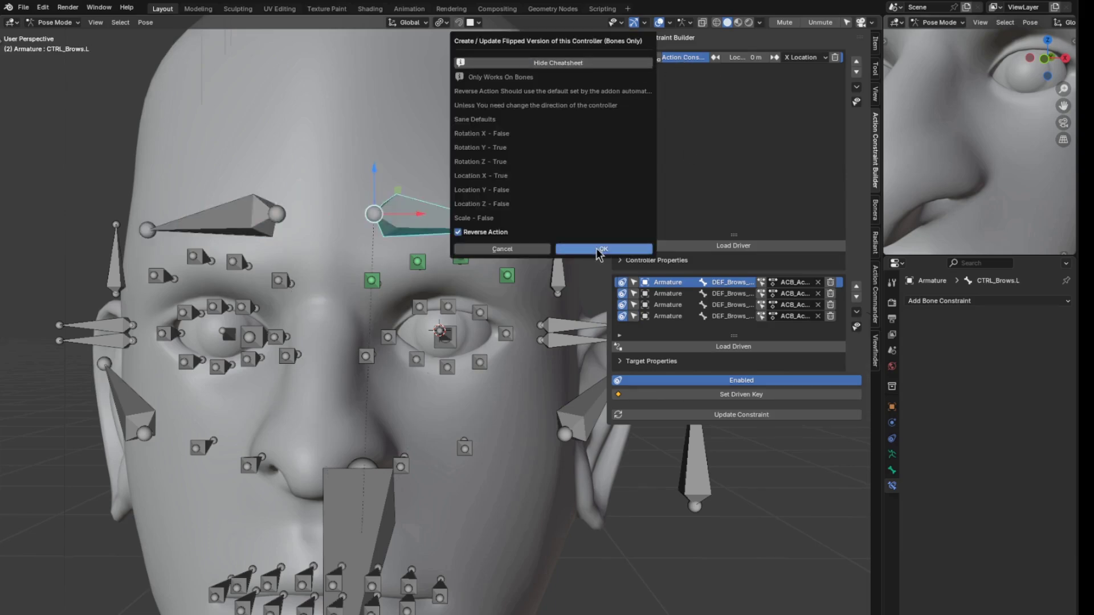
{"action": "left_click", "coordinate": [597, 249]}
- Test the mirrored eyebrow constraint by moving CTRL_Brows.R and cancelling the move
{"action": "middle_click_drag", "start_coordinate": [314, 300], "coordinate": [394, 280], "text": "shift"}
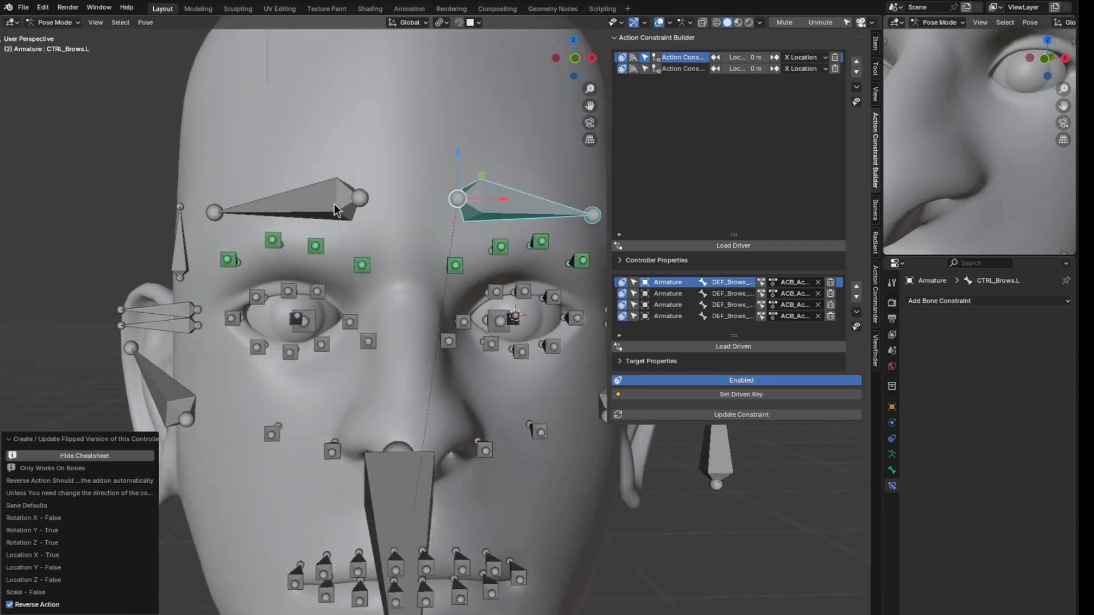
{"action": "left_click", "coordinate": [306, 192]}
{"action": "middle_click_drag", "start_coordinate": [306, 193], "coordinate": [403, 216]}
{"action": "key", "text": "g"}
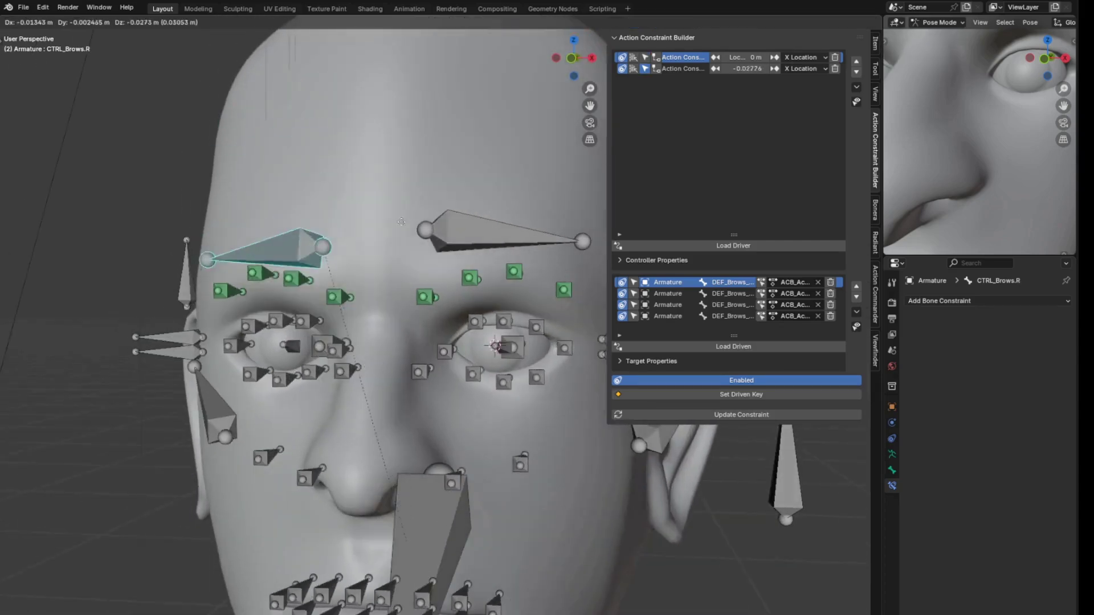
{"action": "right_click", "coordinate": [409, 148]}
{"action": "middle_click_drag", "start_coordinate": [577, 354], "coordinate": [487, 320], "text": "shift"}
- Load CTRL_Eyelid.L as a new driver using the X Location channel in Local space
{"action": "left_click", "coordinate": [417, 238]}
{"action": "scroll", "coordinate": [419, 240], "scroll_direction": "up", "scroll_amount": 3}
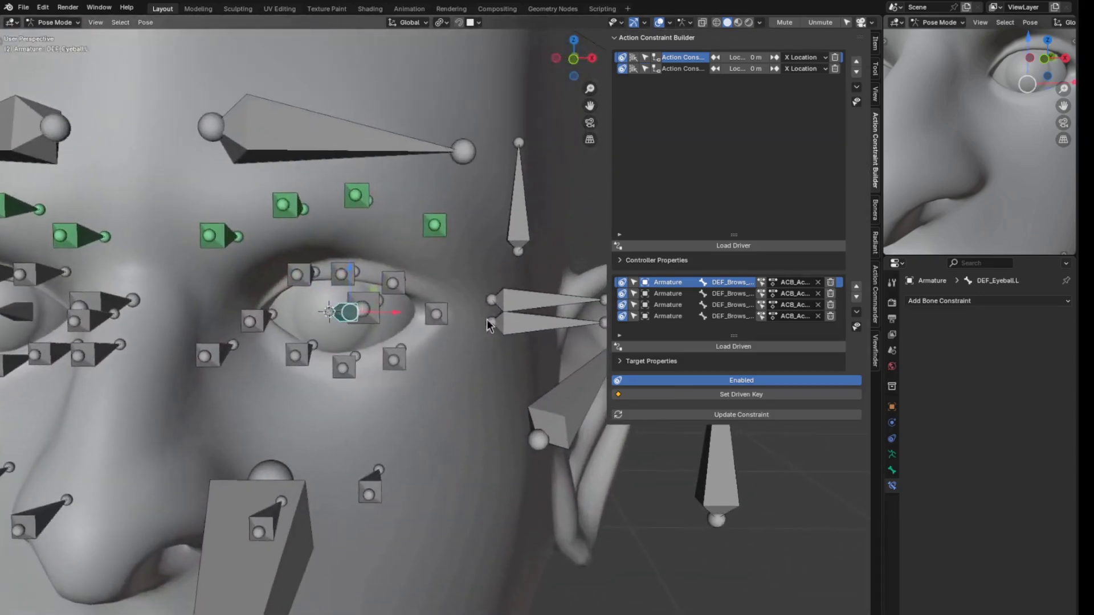
{"action": "left_click", "coordinate": [555, 304]}
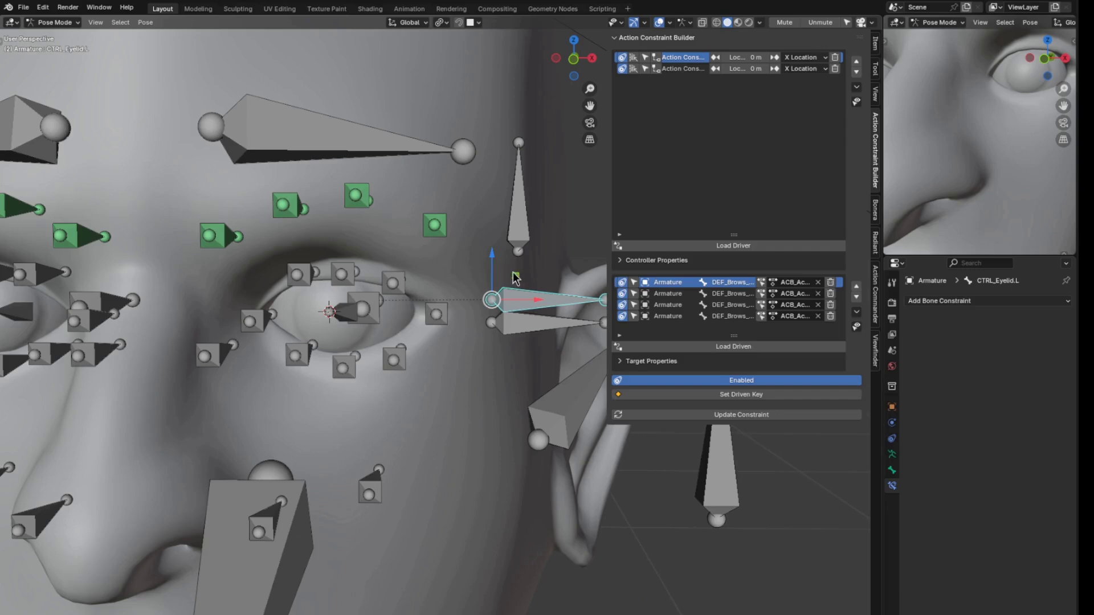
{"action": "middle_click_drag", "start_coordinate": [495, 293], "coordinate": [513, 188], "text": "shift"}
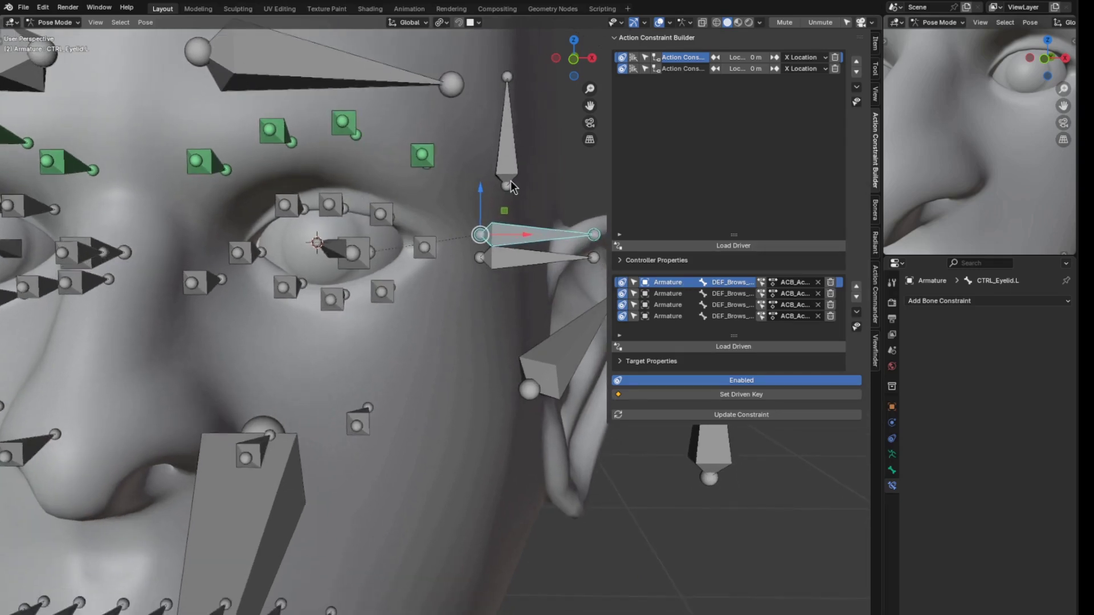
{"action": "left_click", "coordinate": [684, 246]}
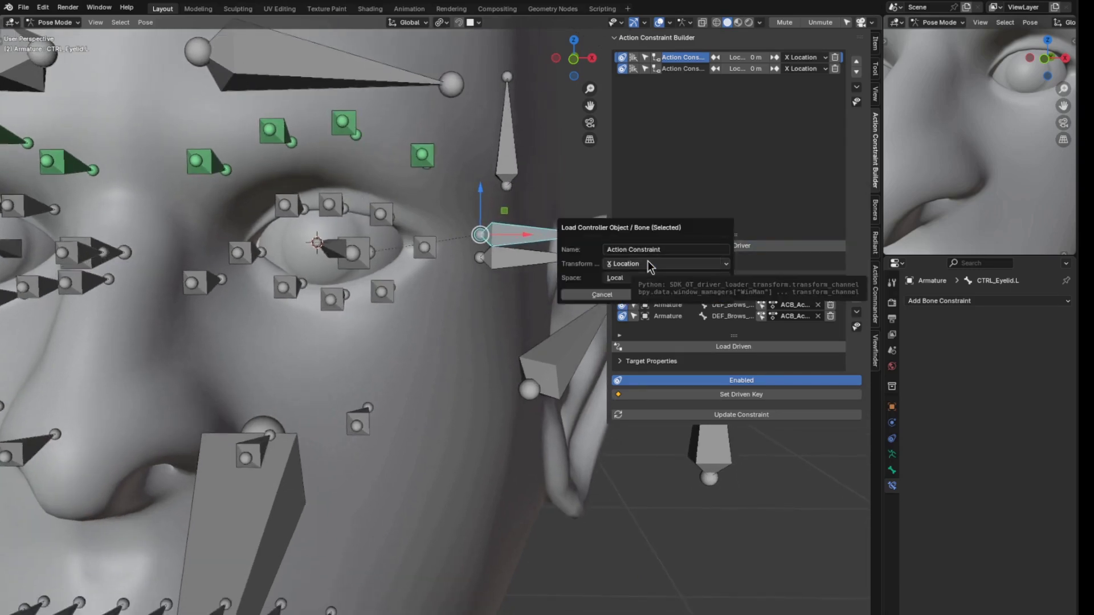
{"action": "left_click", "coordinate": [707, 301]}
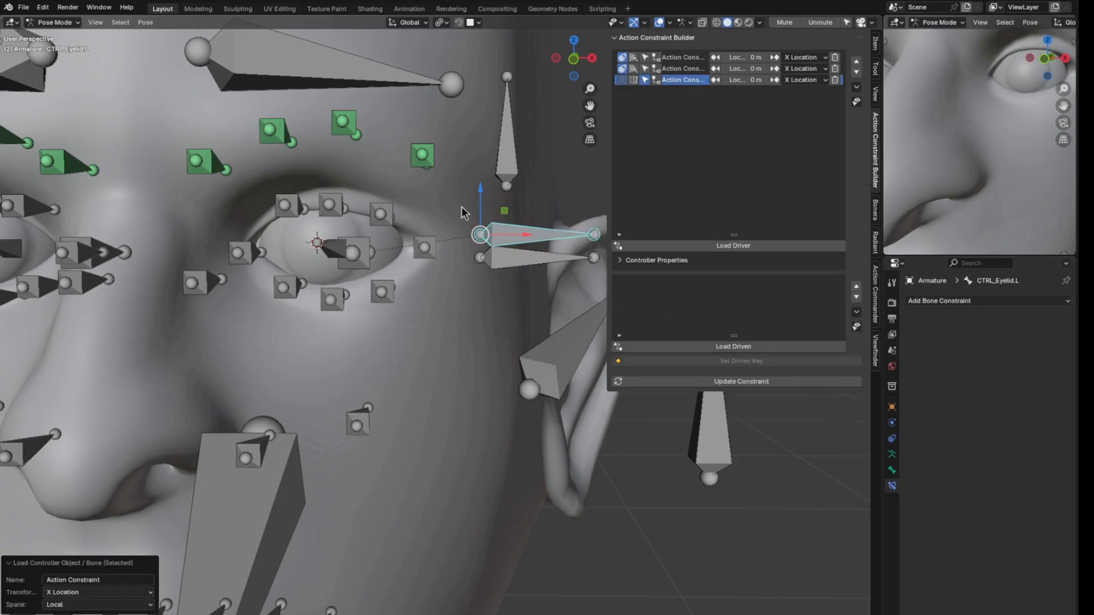
- Load the left upper eyelid bones Eye_Up_01.L, Eye_Up_02.L and Eye_Up_03.L as driven bones of the eyelid driver
{"action": "left_click", "coordinate": [385, 218]}
{"action": "left_click", "coordinate": [338, 210], "text": "shift"}
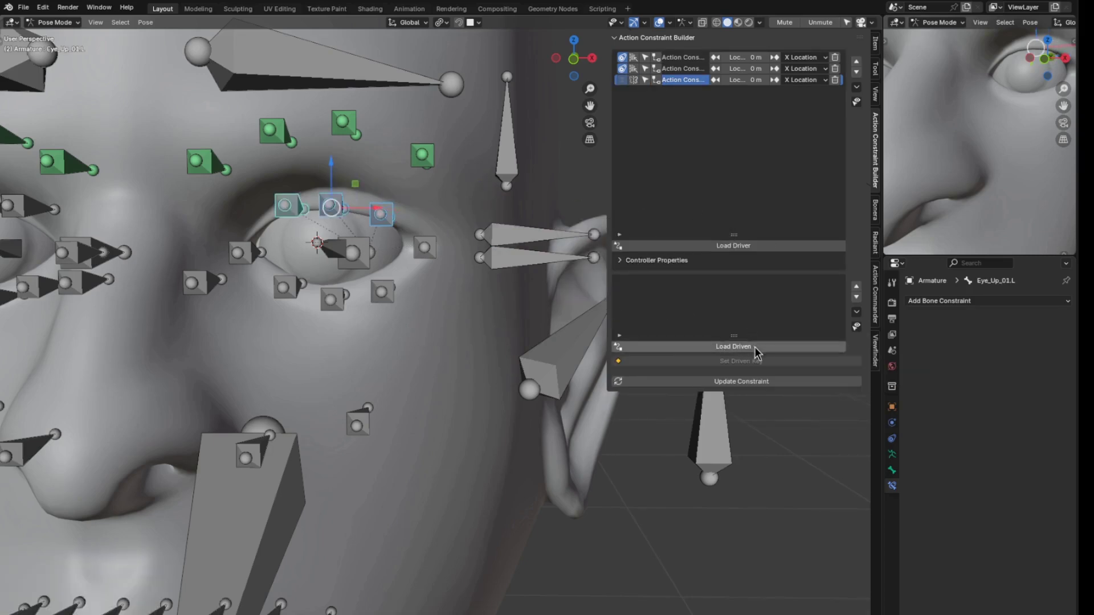
{"action": "left_click", "coordinate": [733, 346]}
{"action": "scroll", "coordinate": [536, 329], "scroll_direction": "down", "scroll_amount": 3}
{"action": "scroll", "coordinate": [480, 297], "scroll_direction": "up", "scroll_amount": 4}
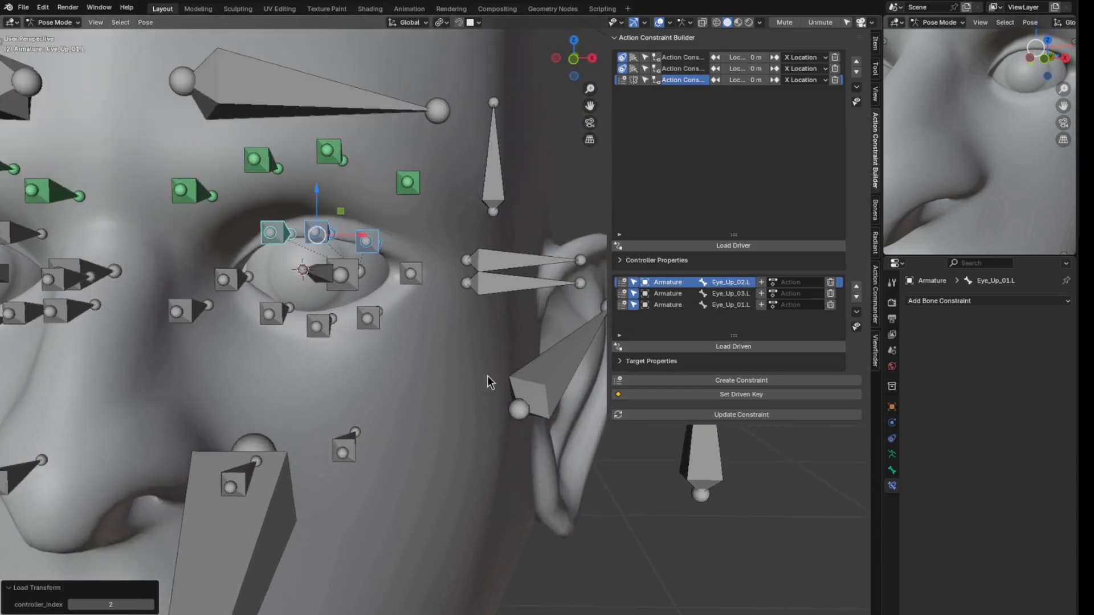
- Create the constraint on the upper eyelid bones and raise CTRL_Eyelid.L about 0.094 m
{"action": "left_click", "coordinate": [712, 380]}
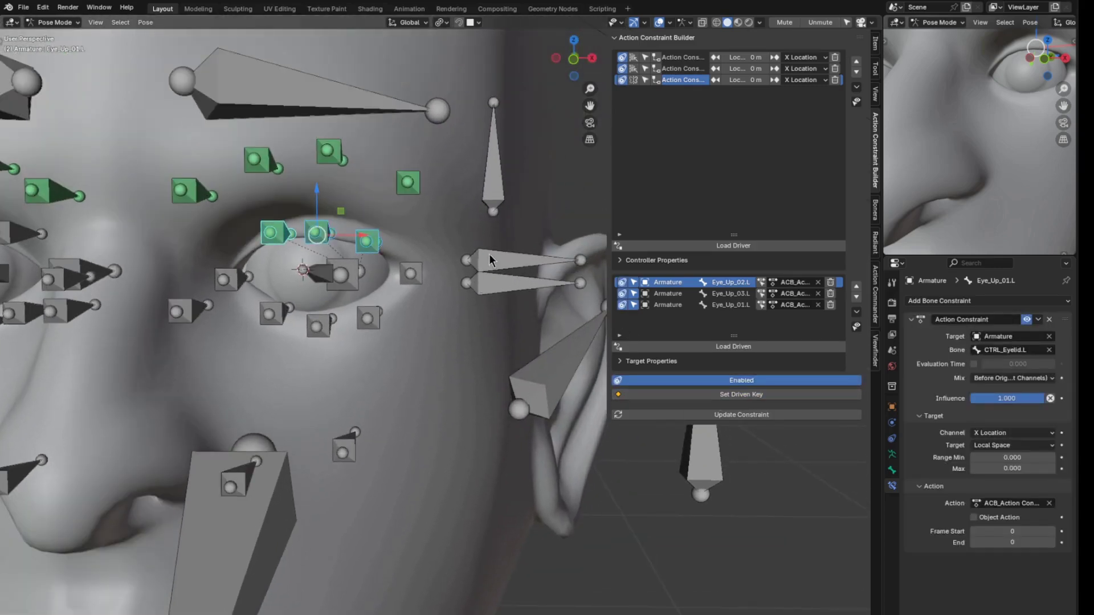
{"action": "left_click", "coordinate": [490, 256]}
{"action": "left_click_drag", "start_coordinate": [468, 227], "coordinate": [468, 150]}
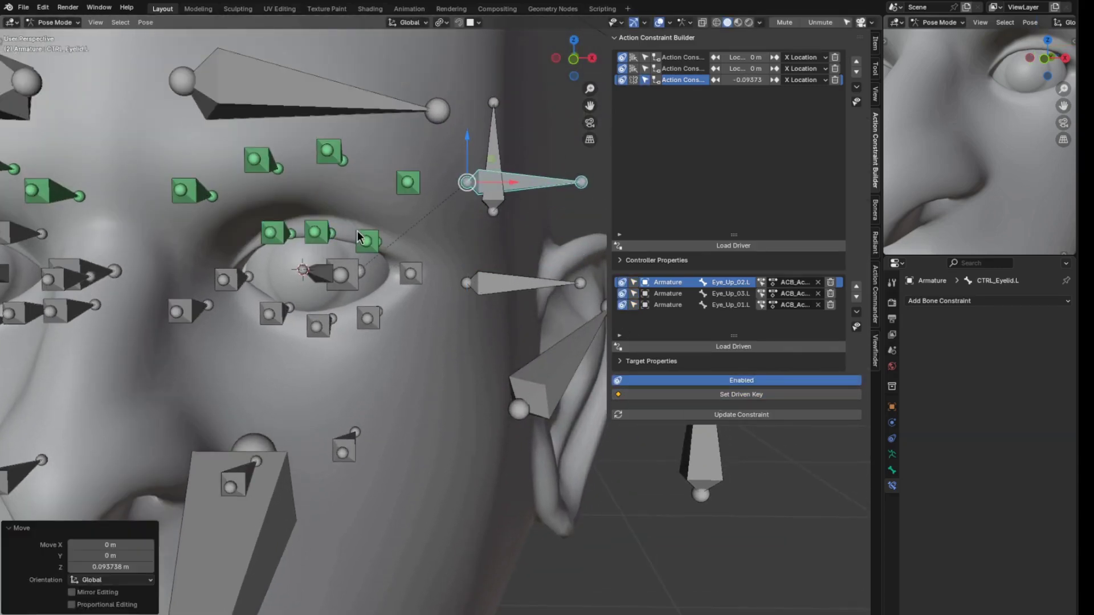
- Raise Eye_Up_03.L about 0.035 m and move Eye_Up_02.L and Eye_Up_01.L up to open the left upper eyelid
{"action": "left_click", "coordinate": [365, 238]}
{"action": "middle_click_drag", "start_coordinate": [370, 238], "coordinate": [406, 319]}
{"action": "scroll", "coordinate": [337, 272], "scroll_direction": "up", "scroll_amount": 4}
{"action": "left_click_drag", "start_coordinate": [406, 319], "coordinate": [422, 252]}
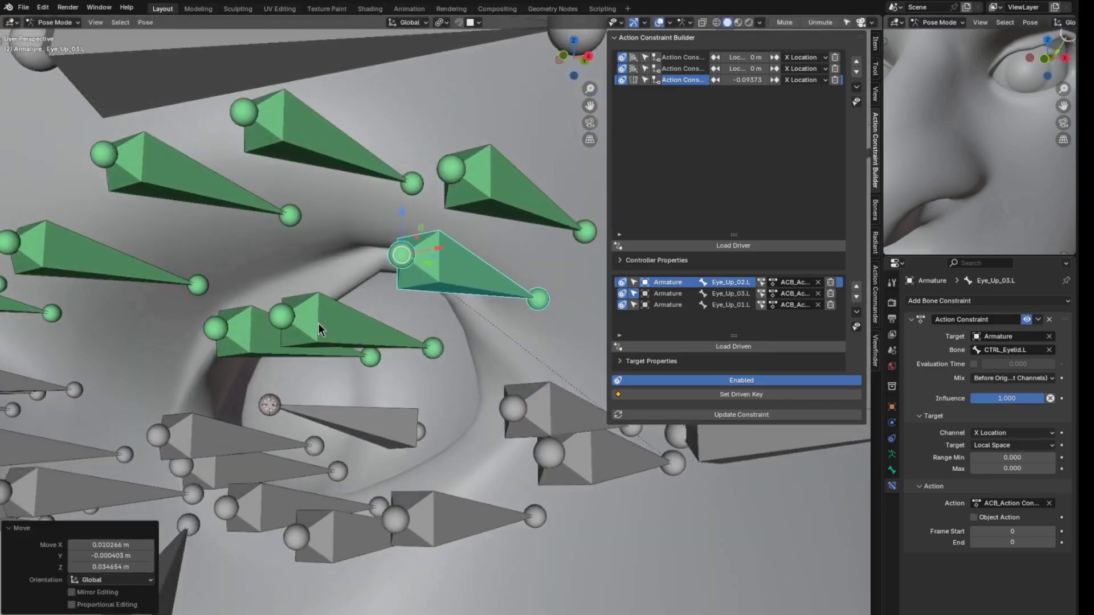
{"action": "left_click_drag", "start_coordinate": [318, 323], "coordinate": [336, 274]}
{"action": "left_click", "coordinate": [253, 335]}
{"action": "key", "text": "g"}
{"action": "left_click", "coordinate": [254, 302]}
{"action": "middle_click_drag", "start_coordinate": [254, 302], "coordinate": [336, 243]}
{"action": "key", "text": "g"}
{"action": "left_click", "coordinate": [339, 282]}
- Refine the raised upper eyelid bones, moving Eye_Up_02.L up about 0.014 m, and show the whole head in the second viewport
{"action": "left_click_drag", "start_coordinate": [498, 120], "coordinate": [497, 165]}
{"action": "middle_click_drag", "start_coordinate": [495, 158], "coordinate": [404, 167], "text": "shift"}
{"action": "left_click_drag", "start_coordinate": [465, 134], "coordinate": [461, 180]}
{"action": "middle_click_drag", "start_coordinate": [461, 181], "coordinate": [444, 262]}
{"action": "scroll", "coordinate": [914, 163], "scroll_direction": "down", "scroll_amount": 4}
{"action": "middle_click_drag", "start_coordinate": [913, 163], "coordinate": [927, 164]}
{"action": "middle_click_drag", "start_coordinate": [453, 305], "coordinate": [410, 305]}
{"action": "left_click_drag", "start_coordinate": [404, 340], "coordinate": [408, 324]}
{"action": "mouse_move", "coordinate": [305, 330]}
{"action": "left_mouse_down"}
{"action": "mouse_move", "coordinate": [303, 299]}
{"action": "mouse_move", "coordinate": [301, 310]}
{"action": "left_mouse_up"}
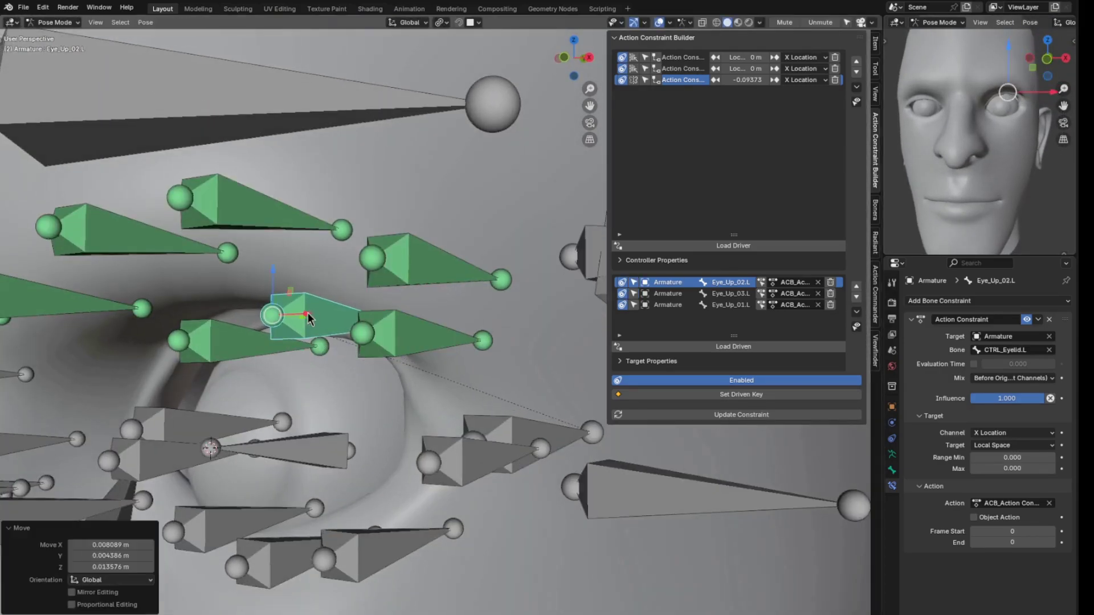
- Adjust Eye_Up_01.L from several angles to fit the eyeball and set a driven key for the opened eyelid pose
{"action": "left_click", "coordinate": [232, 345]}
{"action": "middle_click_drag", "start_coordinate": [232, 345], "coordinate": [260, 275]}
{"action": "left_click_drag", "start_coordinate": [260, 274], "coordinate": [266, 282]}
{"action": "middle_click_drag", "start_coordinate": [266, 282], "coordinate": [311, 335]}
{"action": "left_click_drag", "start_coordinate": [310, 335], "coordinate": [303, 292]}
{"action": "middle_click_drag", "start_coordinate": [303, 292], "coordinate": [309, 235]}
{"action": "left_click_drag", "start_coordinate": [310, 235], "coordinate": [308, 254]}
{"action": "middle_click_drag", "start_coordinate": [308, 254], "coordinate": [380, 320]}
{"action": "scroll", "coordinate": [415, 356], "scroll_direction": "up", "scroll_amount": 3}
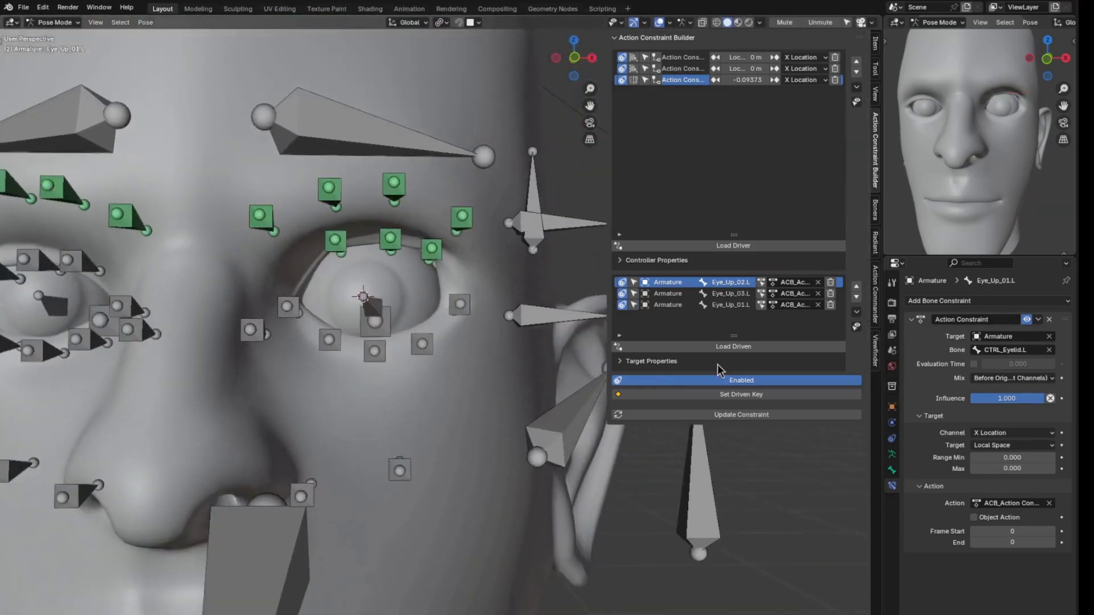
{"action": "left_click", "coordinate": [713, 393]}
- Test the eyelid motion by moving CTRL_Eyelid.L, cancel the move and reset the controller's location
{"action": "middle_click_drag", "start_coordinate": [496, 319], "coordinate": [524, 268]}
{"action": "left_click", "coordinate": [528, 225]}
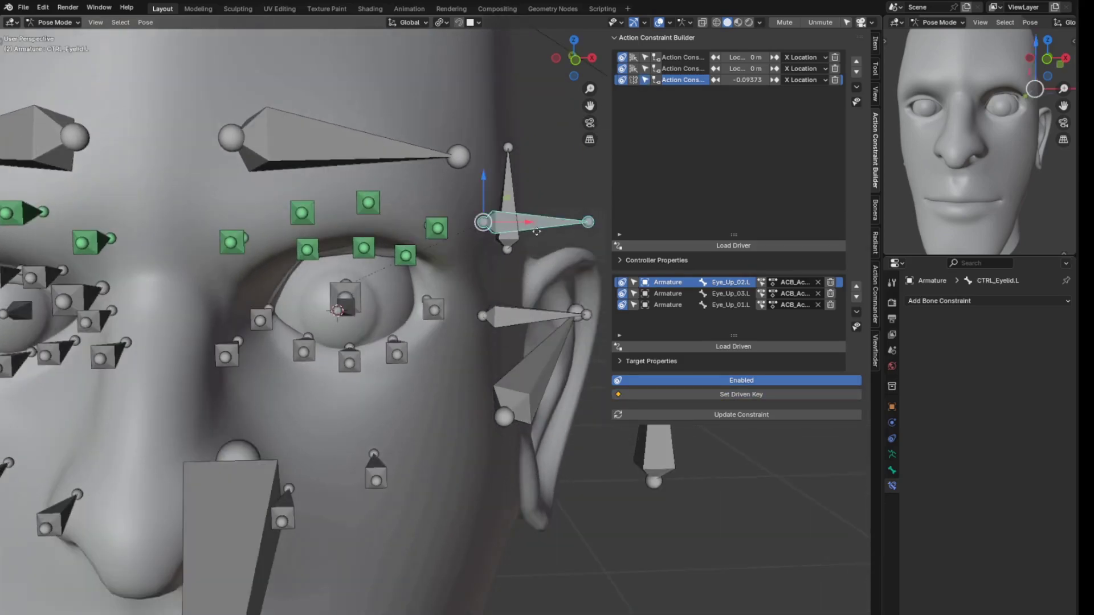
{"action": "key", "text": "g"}
{"action": "right_click", "coordinate": [518, 280]}
{"action": "middle_click_drag", "start_coordinate": [499, 275], "coordinate": [475, 190]}
{"action": "key", "text": "alt+g"}
- Lower CTRL_Eyelid.L about 0.058 m and move Eye_Up_01.L down about 0.036 m toward the closed eyelid
{"action": "left_click_drag", "start_coordinate": [467, 194], "coordinate": [469, 217]}
{"action": "scroll", "coordinate": [374, 318], "scroll_direction": "up", "scroll_amount": 4}
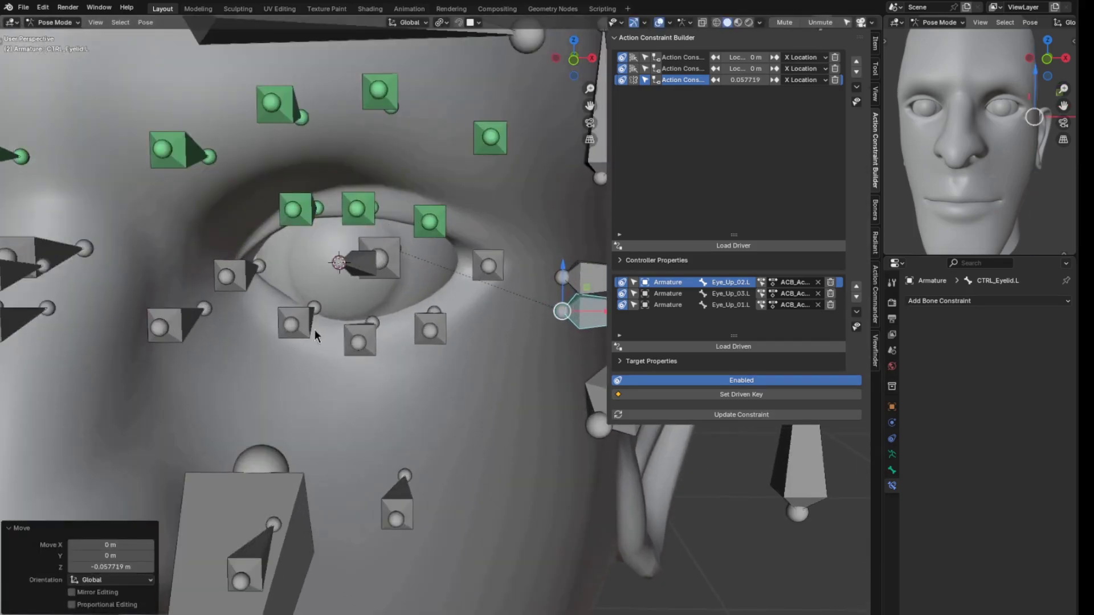
{"action": "left_click", "coordinate": [305, 209]}
{"action": "mouse_move", "coordinate": [305, 209]}
{"action": "middle_mouse_down"}
{"action": "mouse_move", "coordinate": [299, 200]}
{"action": "mouse_move", "coordinate": [295, 208]}
{"action": "middle_mouse_up"}
{"action": "key", "text": "g"}
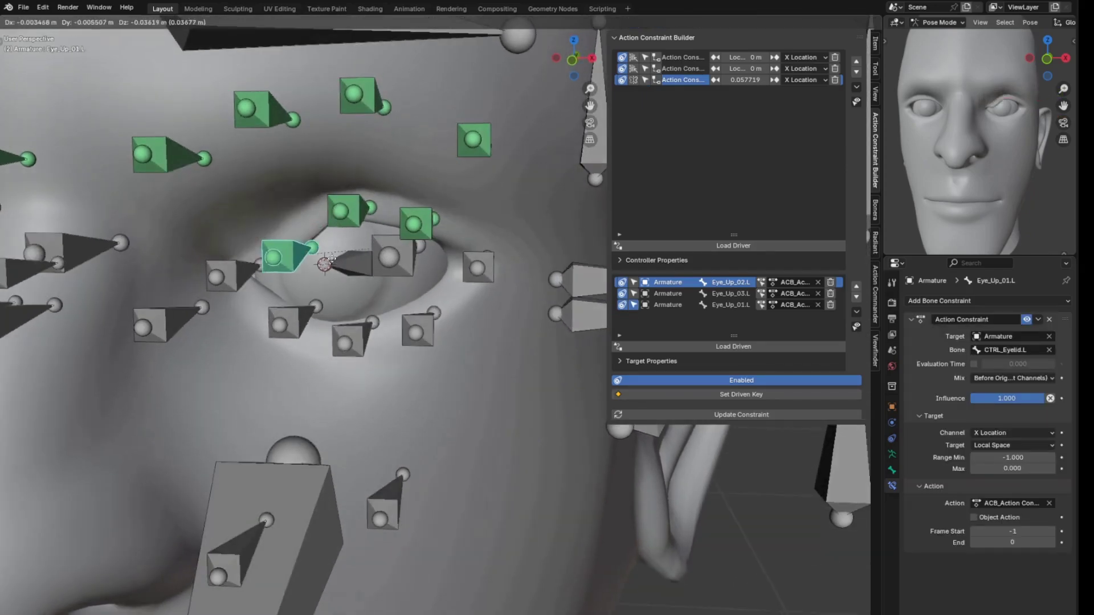
{"action": "left_click", "coordinate": [295, 256]}
- Move Eye_Up_02.L down and lower Eye_Up_03.L about 0.032 m to continue closing the left upper eyelid
{"action": "left_click", "coordinate": [360, 206]}
{"action": "key", "text": "g"}
{"action": "left_click", "coordinate": [362, 255]}
{"action": "left_click", "coordinate": [416, 224]}
{"action": "key", "text": "g"}
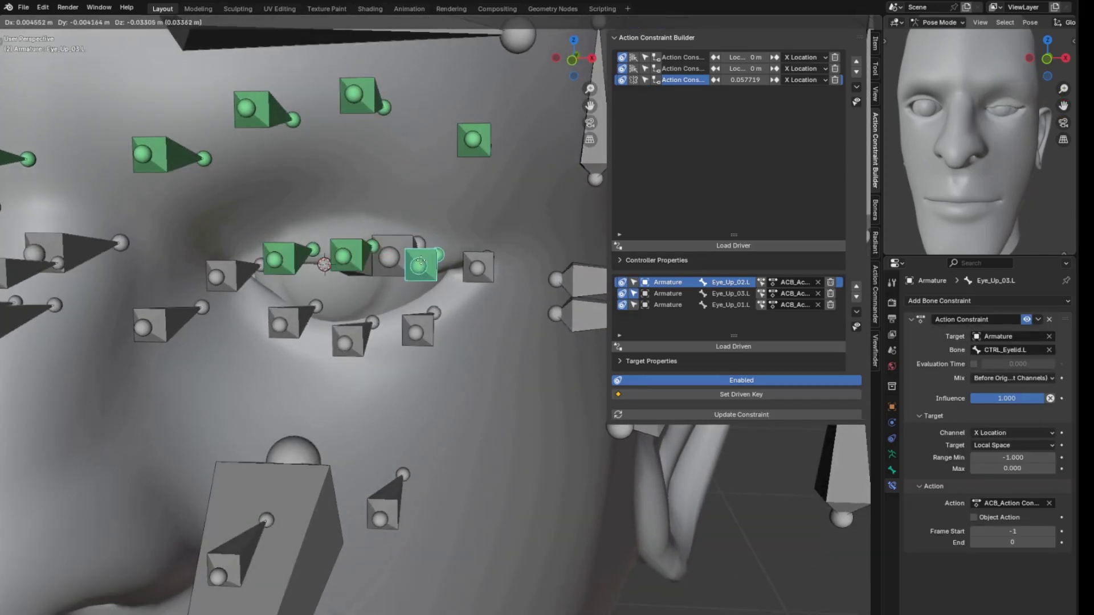
{"action": "left_click", "coordinate": [422, 265]}
{"action": "middle_click_drag", "start_coordinate": [422, 265], "coordinate": [361, 242]}
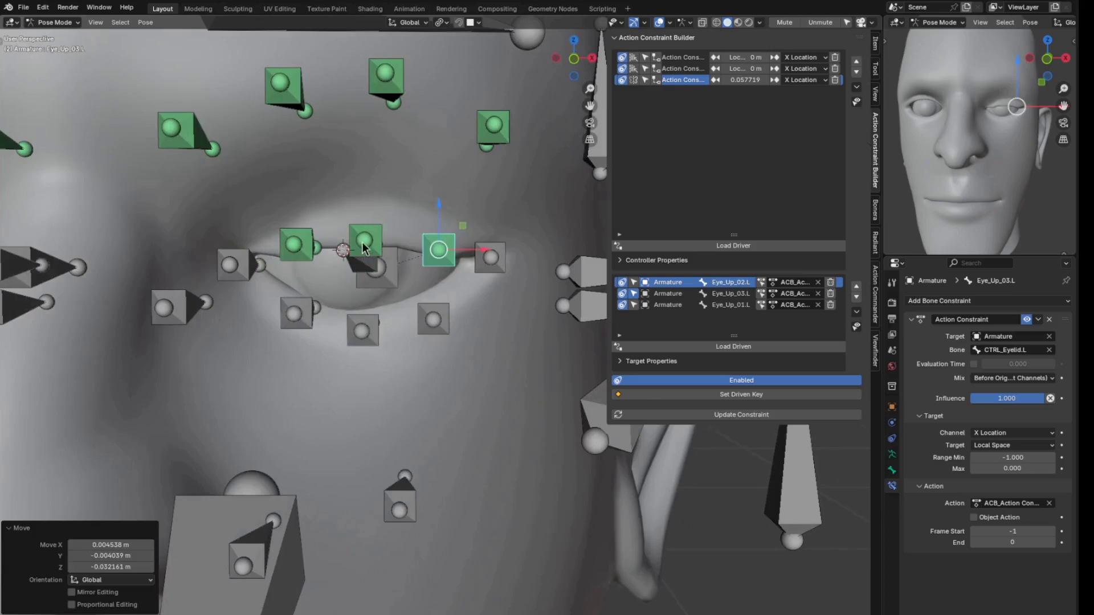
- Fine-tune Eye_Up_02.L and rotate and lower Eye_Up_01.L slightly, and set a driven key for the closed eyelid pose
{"action": "mouse_move", "coordinate": [362, 242]}
{"action": "left_mouse_down"}
{"action": "mouse_move", "coordinate": [366, 250]}
{"action": "mouse_move", "coordinate": [366, 240]}
{"action": "left_mouse_up"}
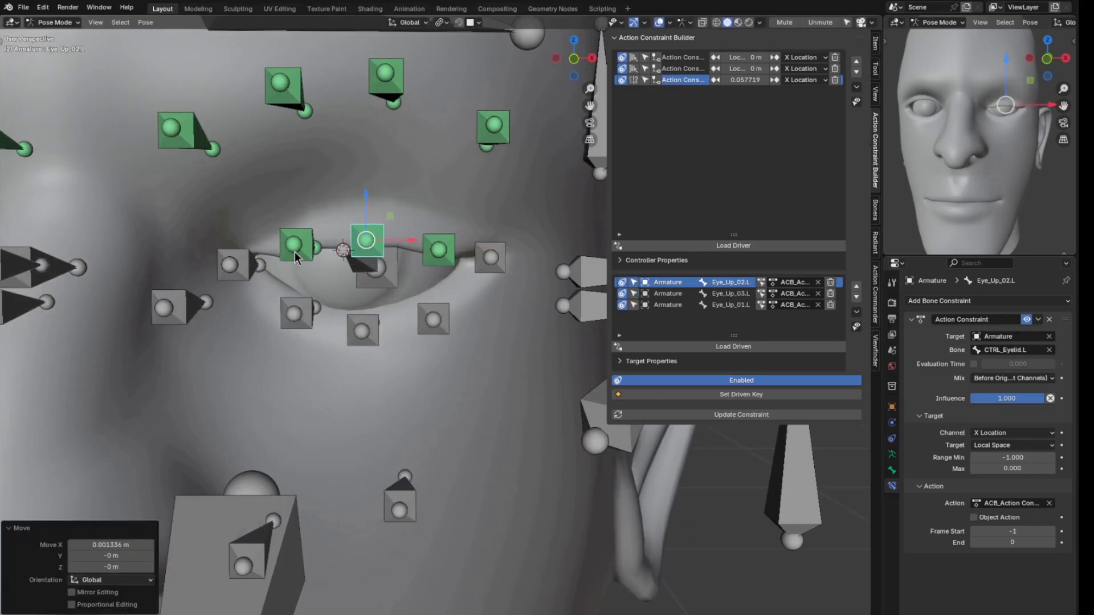
{"action": "left_click", "coordinate": [295, 251]}
{"action": "key", "text": "r"}
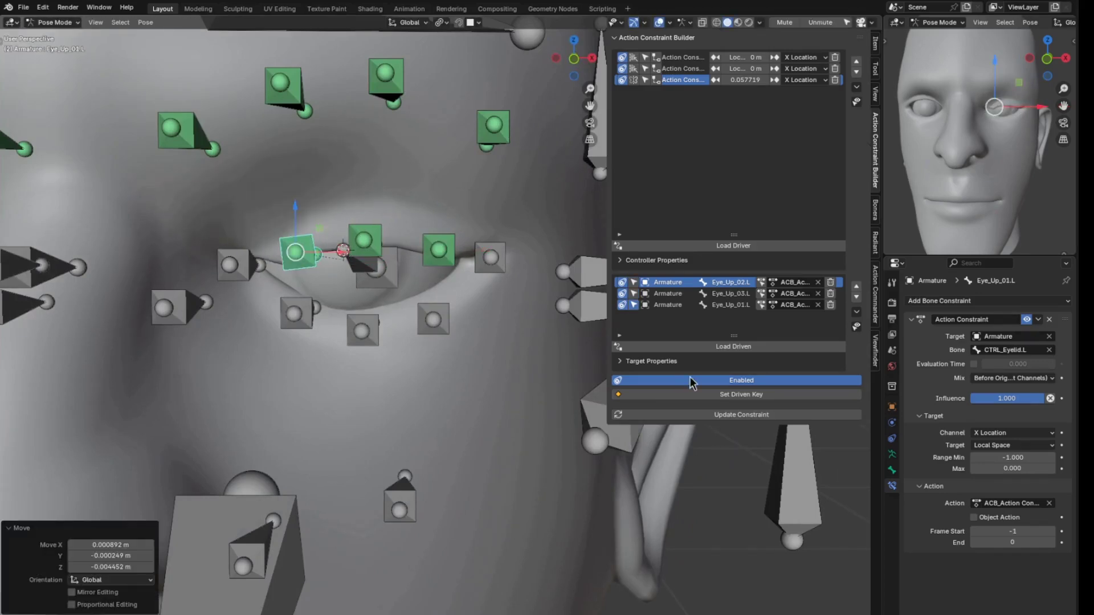
{"action": "middle_click_drag", "start_coordinate": [496, 237], "coordinate": [412, 248]}
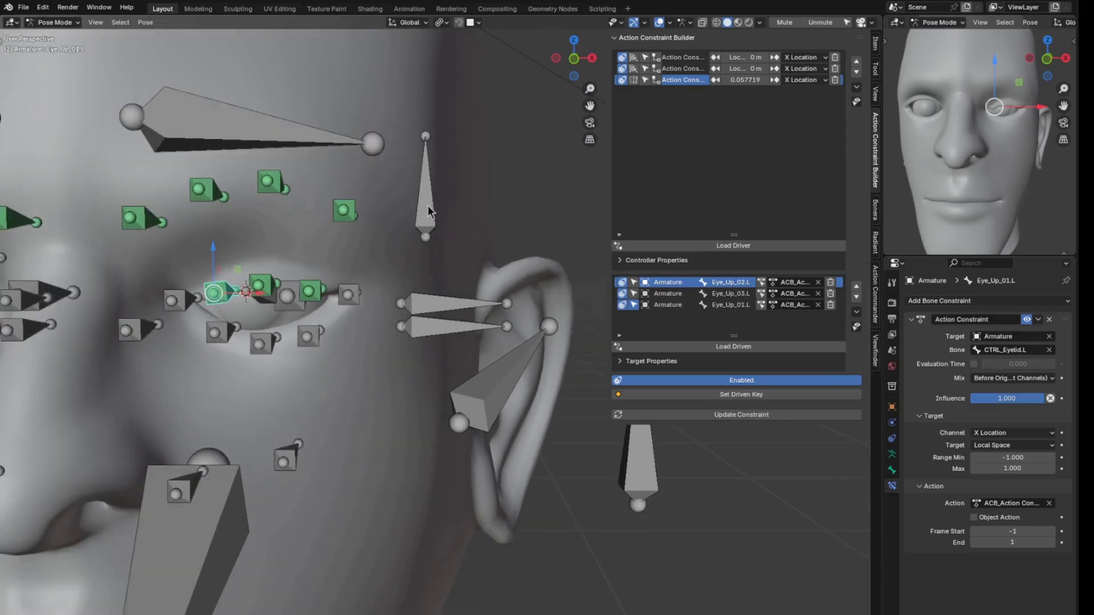
{"action": "left_click", "coordinate": [428, 208]}
{"action": "left_click", "coordinate": [432, 308]}
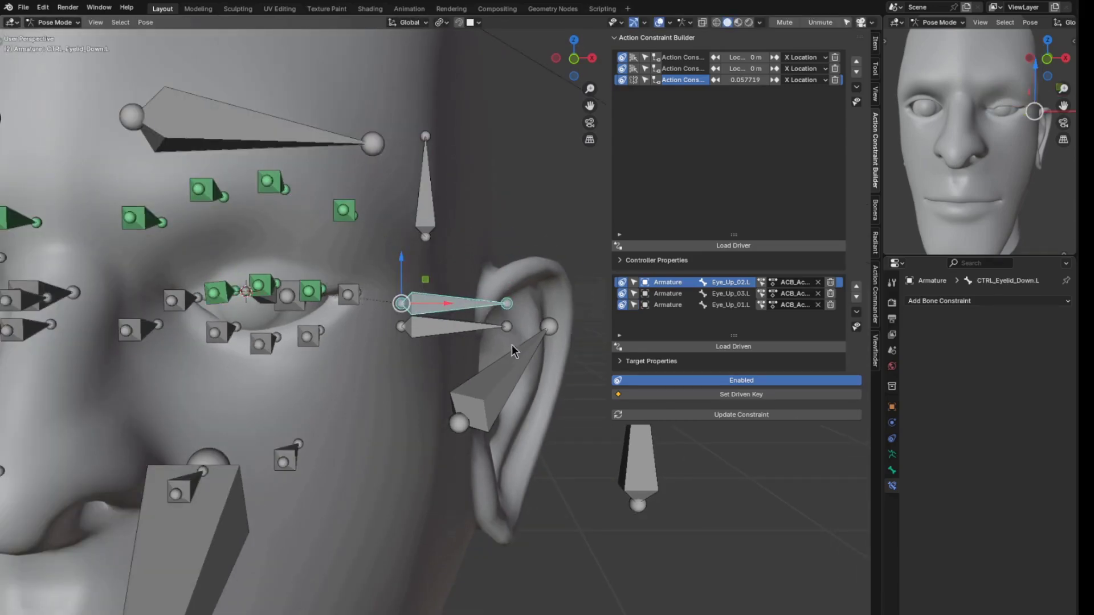
{"action": "middle_click_drag", "start_coordinate": [511, 344], "coordinate": [440, 261]}
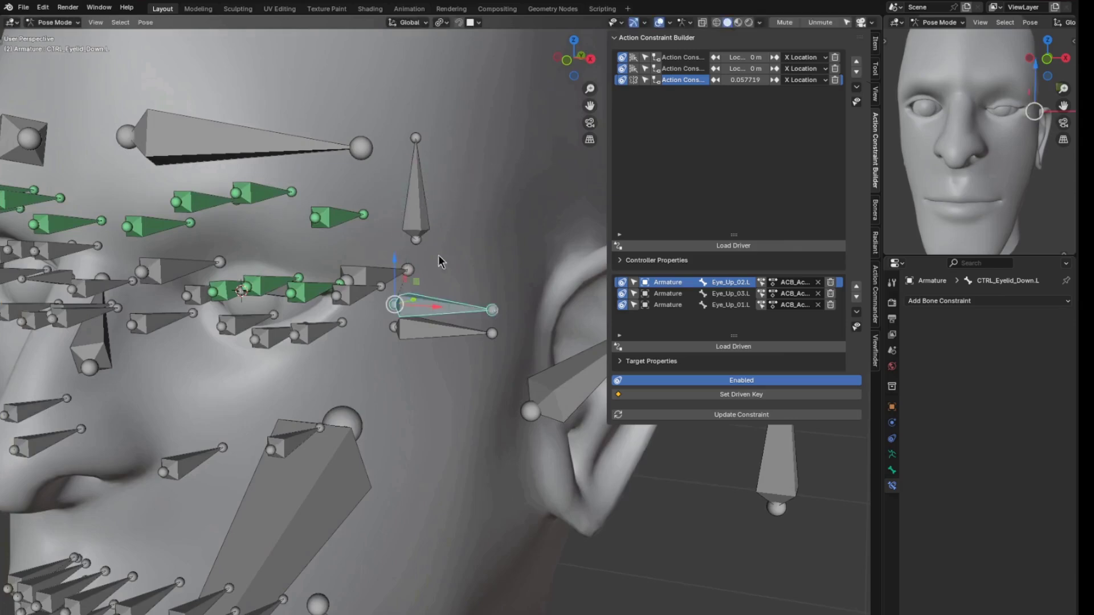
{"action": "key", "text": "g"}
{"action": "right_click", "coordinate": [510, 314]}
{"action": "middle_click_drag", "start_coordinate": [362, 286], "coordinate": [460, 317]}
- Test the upper eyelid closing by lowering CTRL_Eyelid.L about 0.088 m along Z
{"action": "left_click", "coordinate": [437, 328]}
{"action": "key", "text": "g"}
{"action": "right_click", "coordinate": [427, 291]}
{"action": "key", "text": "g"}
{"action": "key", "text": "z"}
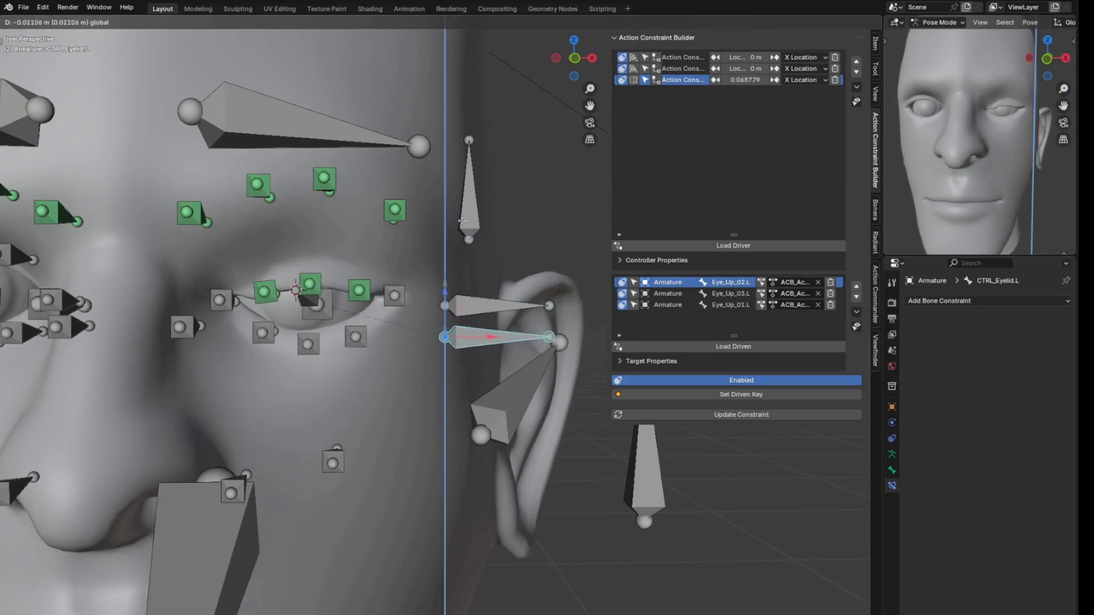
{"action": "left_click", "coordinate": [470, 352]}
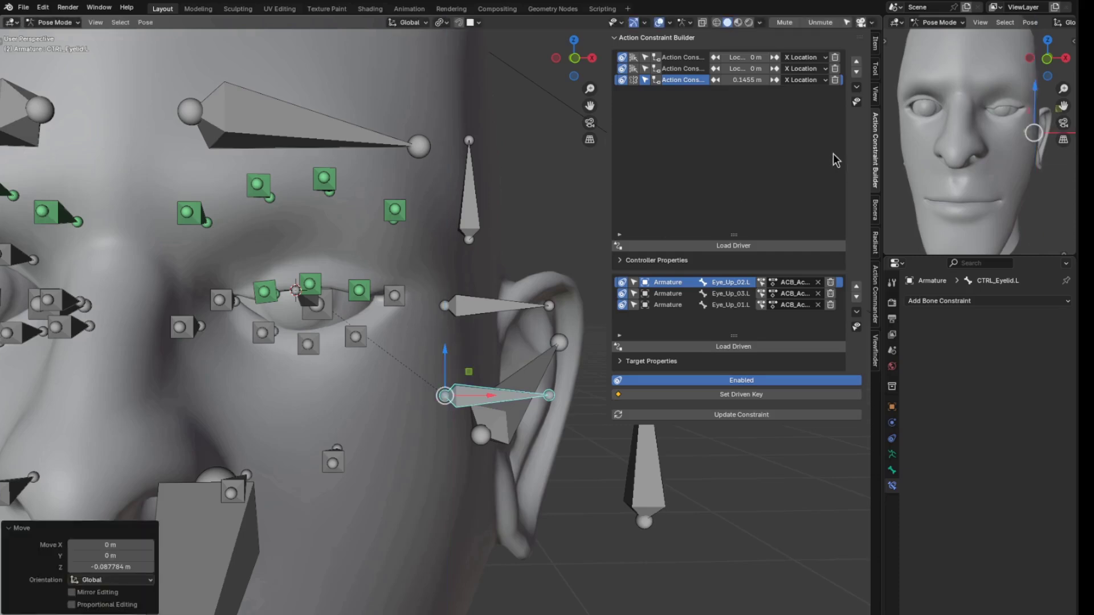
- Jump the CTRL_Eyelid.L driver to its closed-eyelid key and lower Eye_Up_02.L
{"action": "left_click", "coordinate": [776, 80]}
{"action": "left_click", "coordinate": [716, 80]}
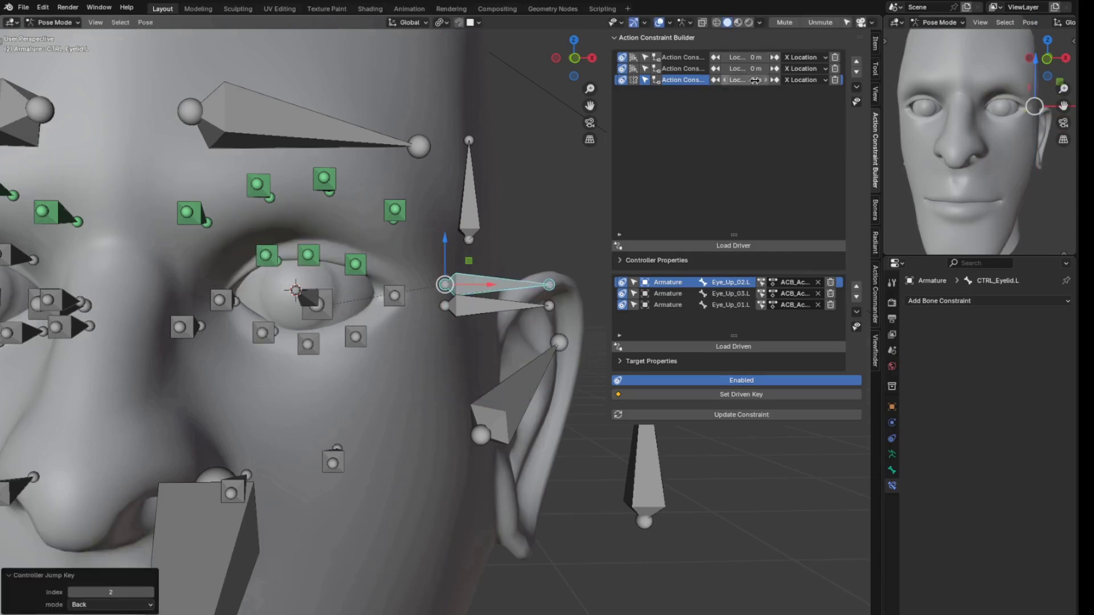
{"action": "left_click", "coordinate": [775, 79]}
{"action": "scroll", "coordinate": [425, 293], "scroll_direction": "up", "scroll_amount": 6}
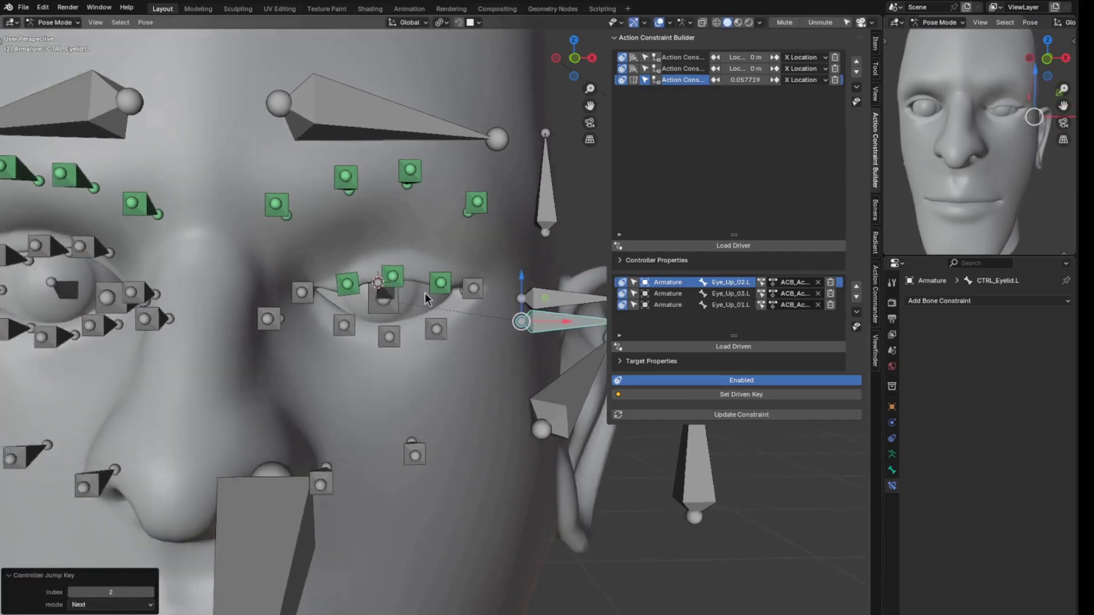
{"action": "left_click", "coordinate": [366, 267]}
{"action": "key", "text": "g"}
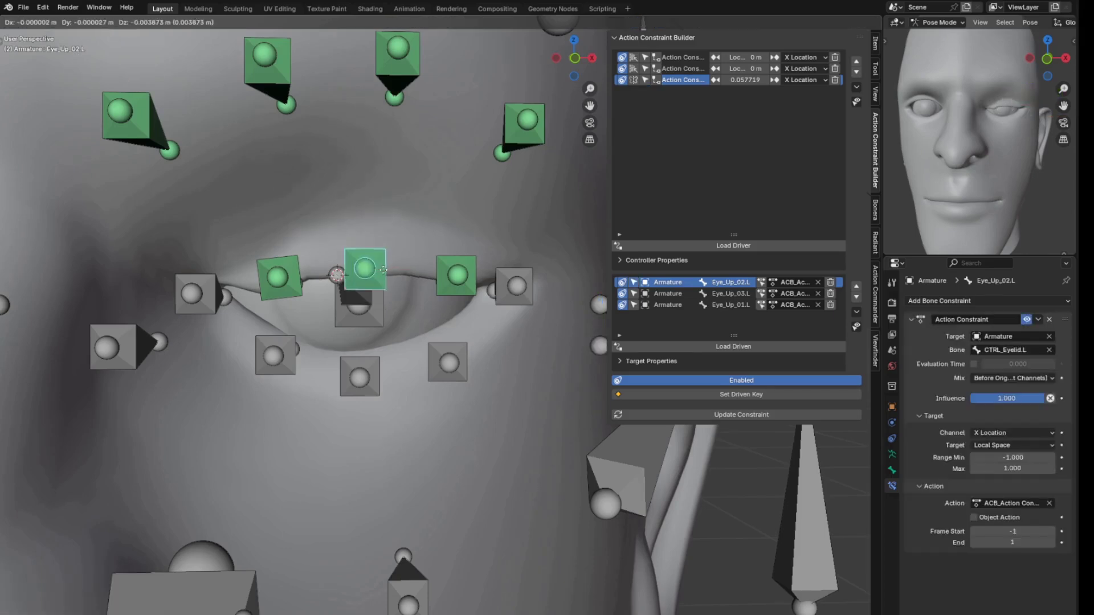
{"action": "left_click", "coordinate": [373, 299]}
- Lower Eye_Up_03.L slightly and move Eye_Up_01.L down about 0.006 m
{"action": "left_click", "coordinate": [452, 268]}
{"action": "key", "text": "g"}
{"action": "left_click", "coordinate": [437, 288]}
{"action": "left_click_drag", "start_coordinate": [285, 272], "coordinate": [287, 281]}
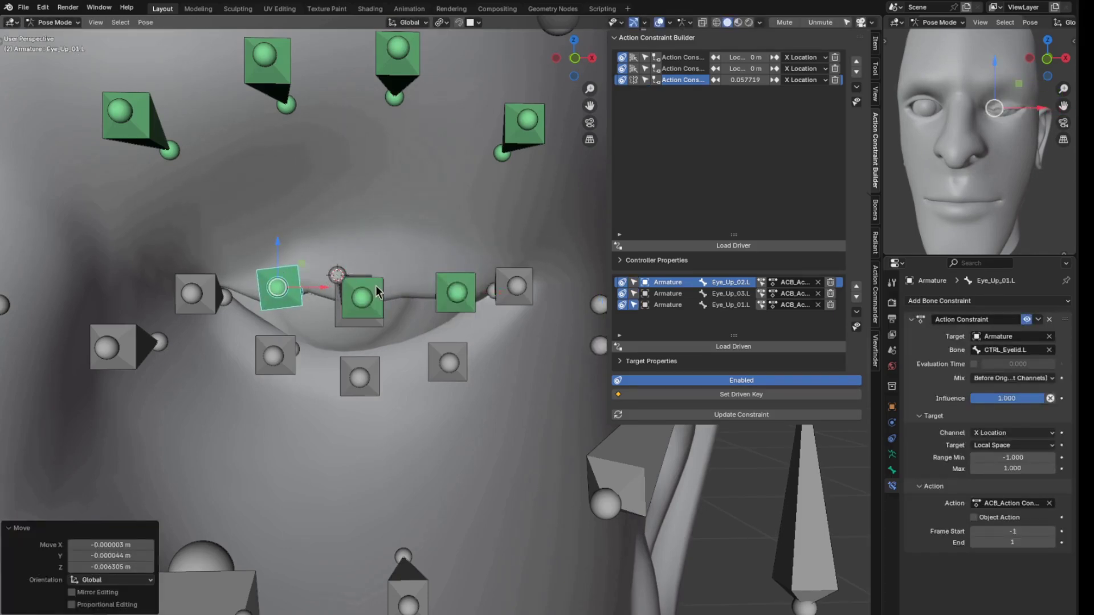
{"action": "key", "text": "r"}
{"action": "right_click", "coordinate": [392, 307]}
- Readjust Eye_Up_02.L and raise Eye_Up_03.L slightly, and set a driven key for the closed upper eyelid
{"action": "left_click", "coordinate": [357, 300]}
{"action": "key", "text": "g"}
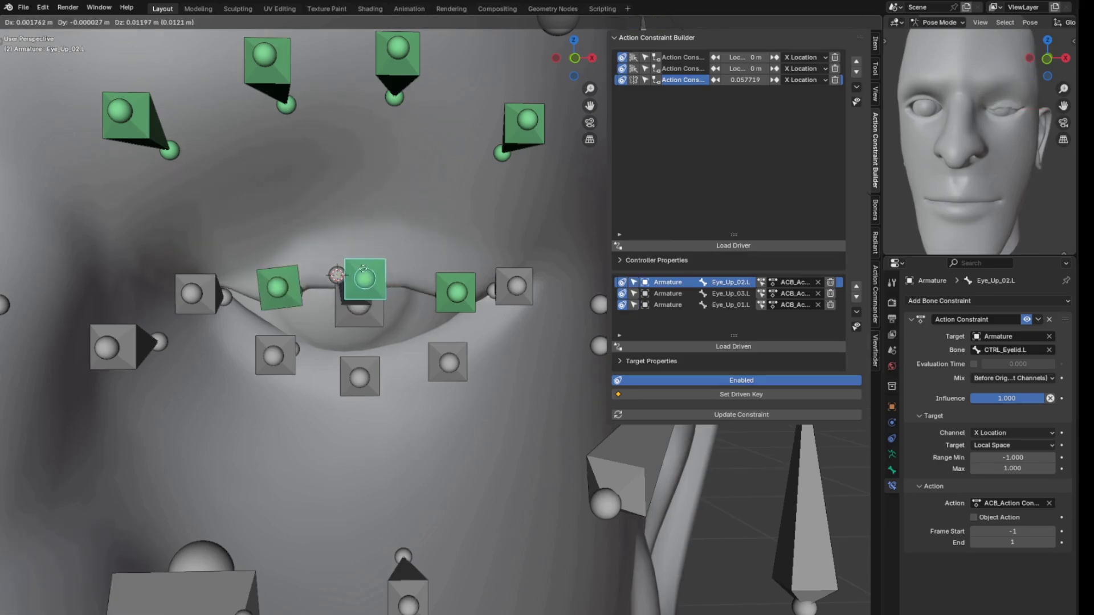
{"action": "left_click_drag", "start_coordinate": [364, 268], "coordinate": [363, 268]}
{"action": "left_click_drag", "start_coordinate": [461, 285], "coordinate": [463, 274]}
{"action": "left_click_drag", "start_coordinate": [365, 283], "coordinate": [362, 293]}
{"action": "left_click", "coordinate": [703, 394]}
- Test the upper eyelid motion by moving CTRL_Eyelid.L and return the controller to rest
{"action": "middle_click_drag", "start_coordinate": [442, 336], "coordinate": [299, 332], "text": "shift"}
{"action": "scroll", "coordinate": [298, 331], "scroll_direction": "down", "scroll_amount": 4}
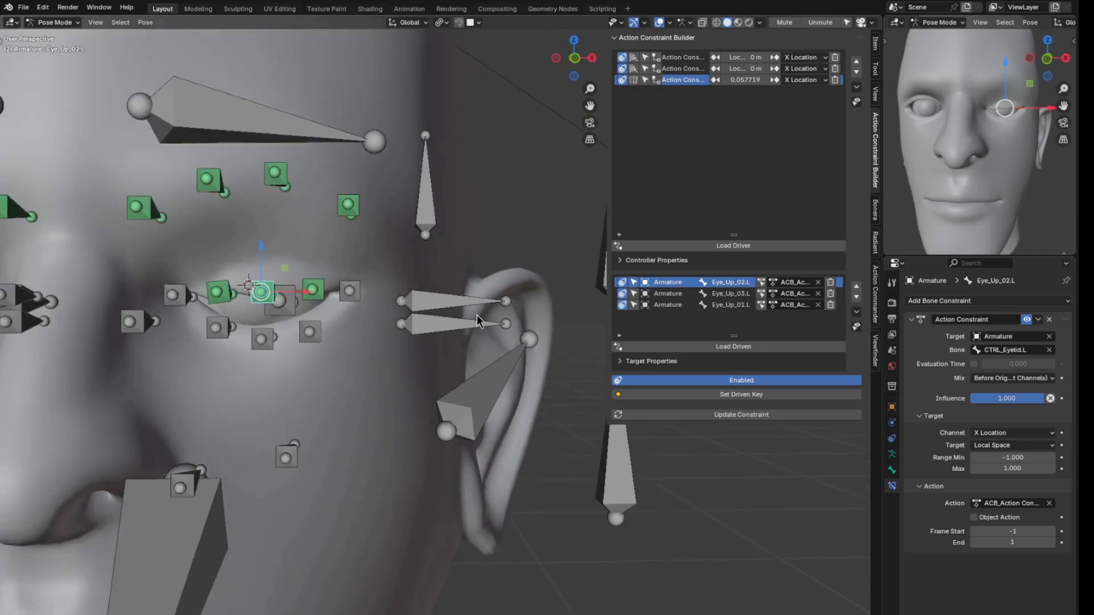
{"action": "left_click", "coordinate": [464, 323]}
{"action": "key", "text": "g"}
{"action": "left_click_drag", "start_coordinate": [462, 241], "coordinate": [440, 286]}
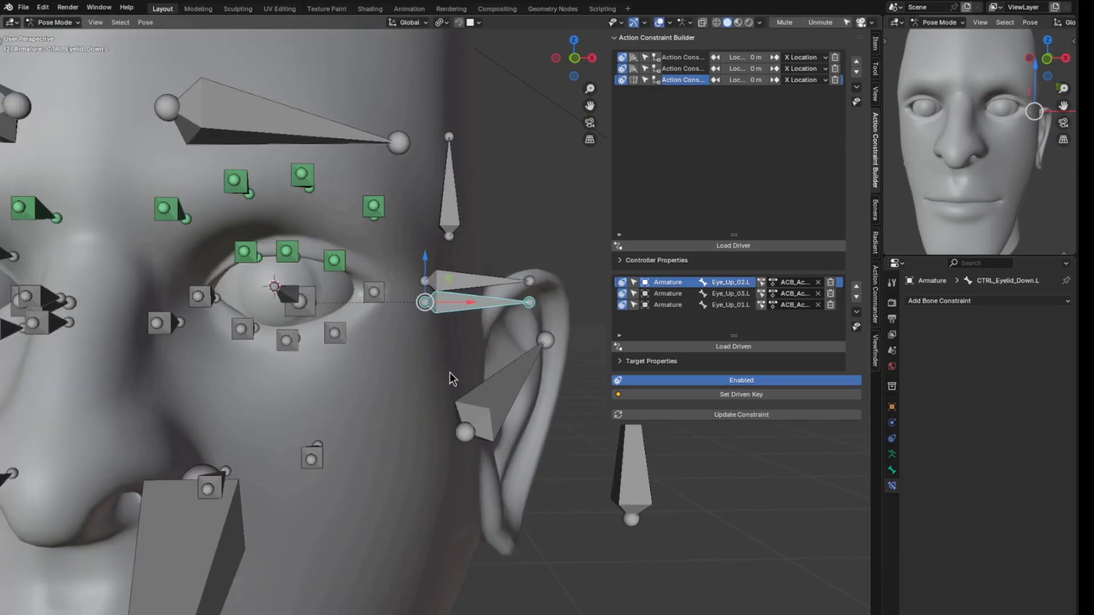
- Load CTRL_Eyelid_Down.L as a new driver using X Location in Local space
{"action": "scroll", "coordinate": [500, 387], "scroll_direction": "up", "scroll_amount": 2}
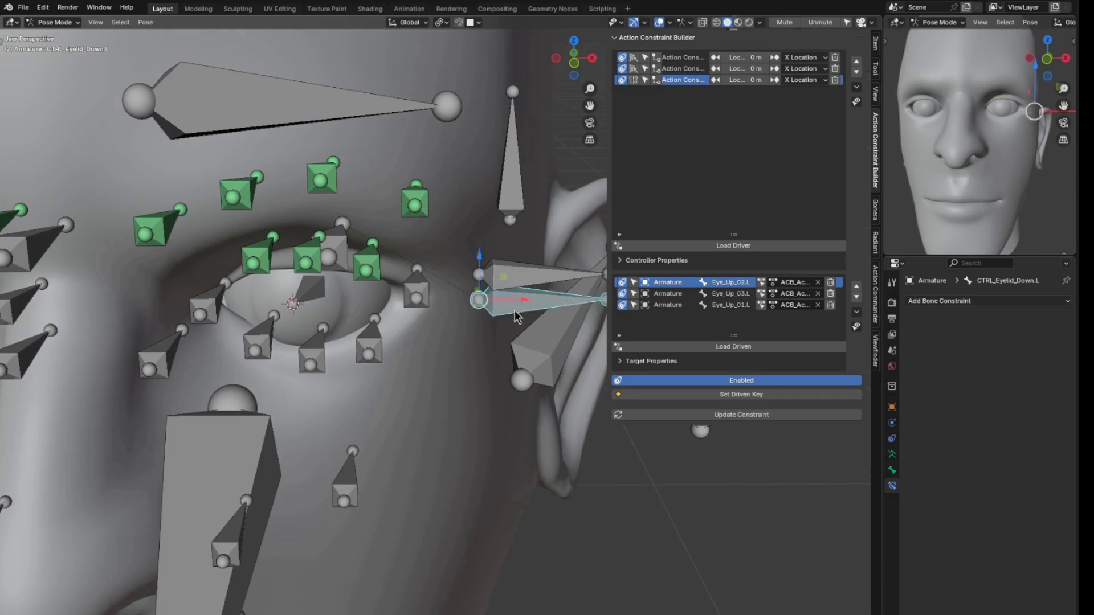
{"action": "left_click", "coordinate": [702, 248]}
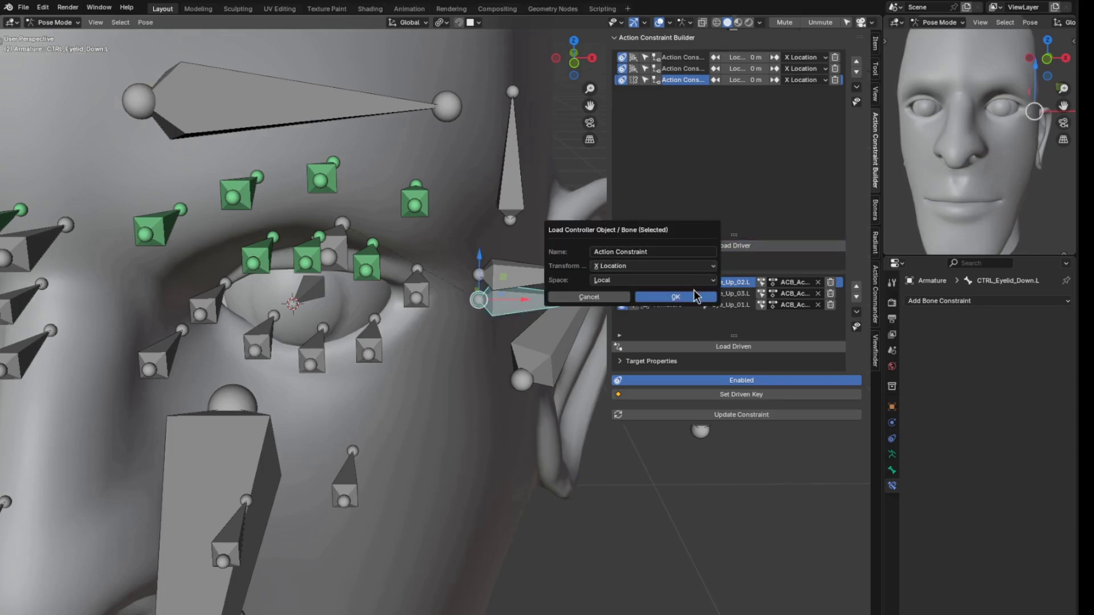
{"action": "left_click", "coordinate": [694, 294]}
- Load Eye_Bottom_01.L, Eye_Bottom_02.L and Eye_Bottom_03.L as the driven bones and set a rest-pose driven key
{"action": "middle_click_drag", "start_coordinate": [230, 339], "coordinate": [284, 302], "text": "shift"}
{"action": "left_click", "coordinate": [310, 305]}
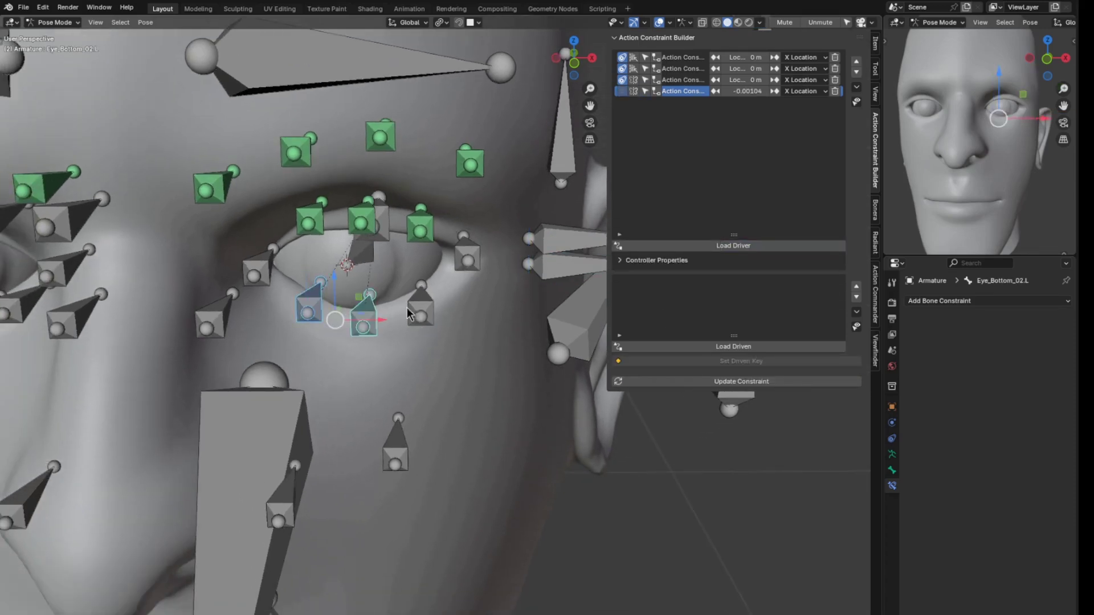
{"action": "left_click", "coordinate": [723, 349]}
{"action": "middle_click_drag", "start_coordinate": [384, 343], "coordinate": [459, 285], "text": "shift"}
{"action": "middle_click_drag", "start_coordinate": [459, 285], "coordinate": [459, 354], "text": "shift"}
{"action": "left_click", "coordinate": [712, 380]}
- Lower CTRL_Eyelid_Down.L about 0.058 m and move Eye_Bottom_01.L down toward the opened lower eyelid pose
{"action": "middle_click_drag", "start_coordinate": [501, 308], "coordinate": [460, 257]}
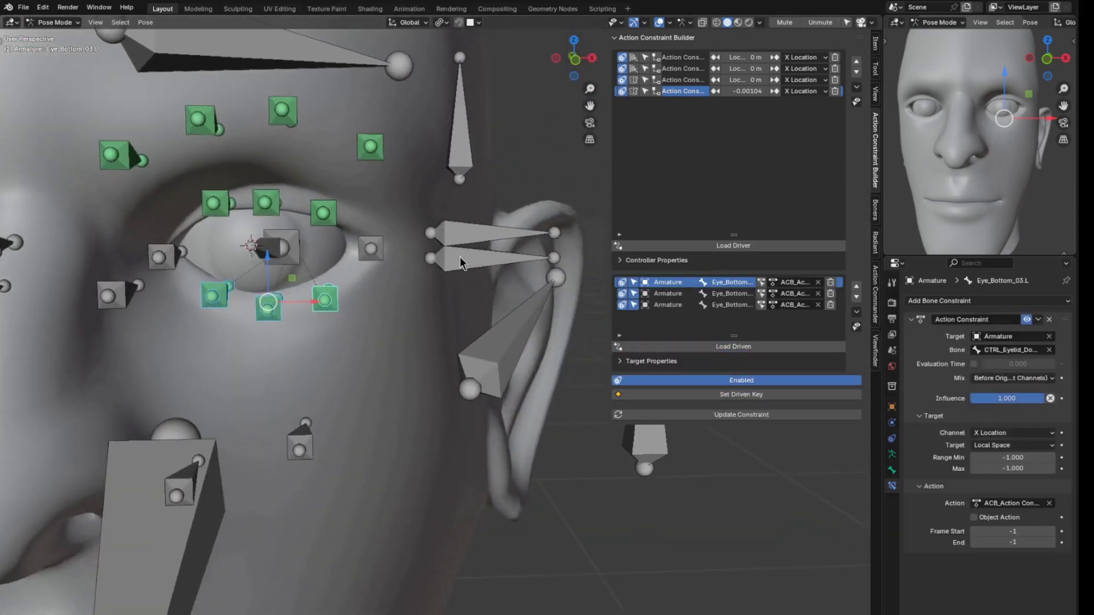
{"action": "left_click", "coordinate": [460, 257]}
{"action": "left_click_drag", "start_coordinate": [431, 213], "coordinate": [430, 266]}
{"action": "left_click", "coordinate": [215, 295]}
{"action": "middle_click_drag", "start_coordinate": [219, 290], "coordinate": [363, 286]}
{"action": "scroll", "coordinate": [314, 153], "scroll_direction": "up", "scroll_amount": 2}
{"action": "scroll", "coordinate": [364, 287], "scroll_direction": "up", "scroll_amount": 1}
{"action": "key", "text": "g"}
{"action": "left_click", "coordinate": [335, 333]}
- Move Eye_Bottom_02.L and Eye_Bottom_03.L down to pull the left lower eyelid open
{"action": "left_click", "coordinate": [377, 325]}
{"action": "key", "text": "g"}
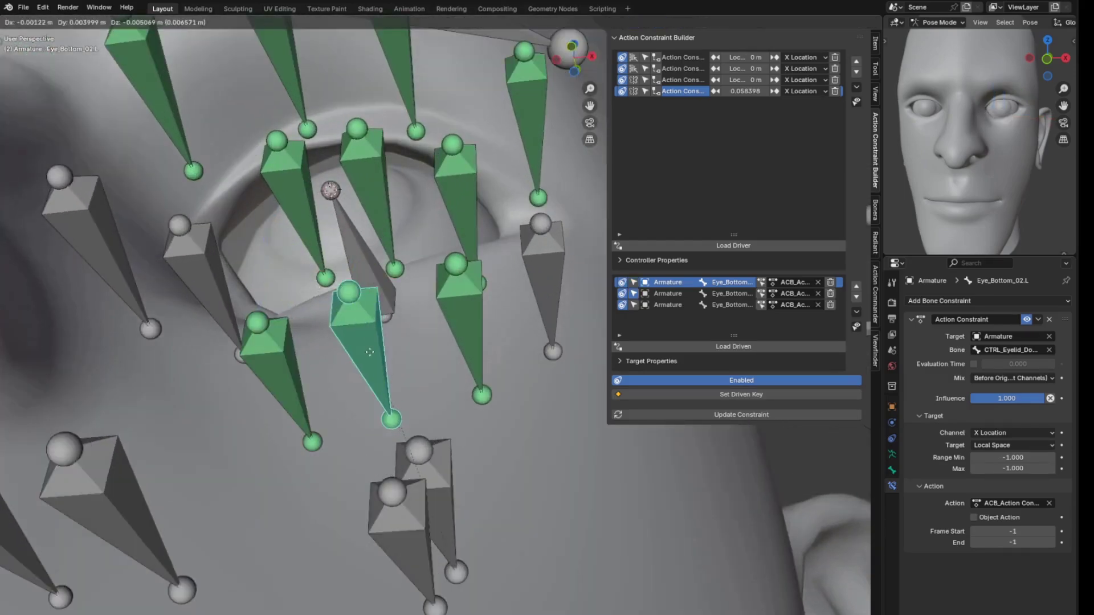
{"action": "left_click", "coordinate": [362, 394]}
{"action": "left_click", "coordinate": [456, 320]}
{"action": "key", "text": "g"}
{"action": "left_click", "coordinate": [476, 375]}
- Fine-tune the positions of the outer lower-eyelid bones against the eye
{"action": "middle_click_drag", "start_coordinate": [476, 375], "coordinate": [426, 409]}
{"action": "key", "text": "g"}
{"action": "left_click", "coordinate": [444, 410]}
{"action": "left_click", "coordinate": [442, 350]}
{"action": "key", "text": "g"}
{"action": "left_click", "coordinate": [455, 350]}
- Adjust Eye_Bottom_01.L at the inner lower eyelid and set a driven key for the lowered pose
{"action": "middle_click_drag", "start_coordinate": [372, 341], "coordinate": [493, 327]}
{"action": "left_click", "coordinate": [286, 295]}
{"action": "middle_click_drag", "start_coordinate": [421, 321], "coordinate": [444, 395]}
{"action": "key", "text": "g"}
{"action": "left_click", "coordinate": [369, 326]}
{"action": "key", "text": "g"}
{"action": "left_click", "coordinate": [499, 322]}
{"action": "scroll", "coordinate": [497, 342], "scroll_direction": "down", "scroll_amount": 4}
{"action": "left_click", "coordinate": [728, 397]}
- Raise CTRL_Eyelid_Down.L about 0.1 m along Z
{"action": "scroll", "coordinate": [446, 330], "scroll_direction": "up", "scroll_amount": 3}
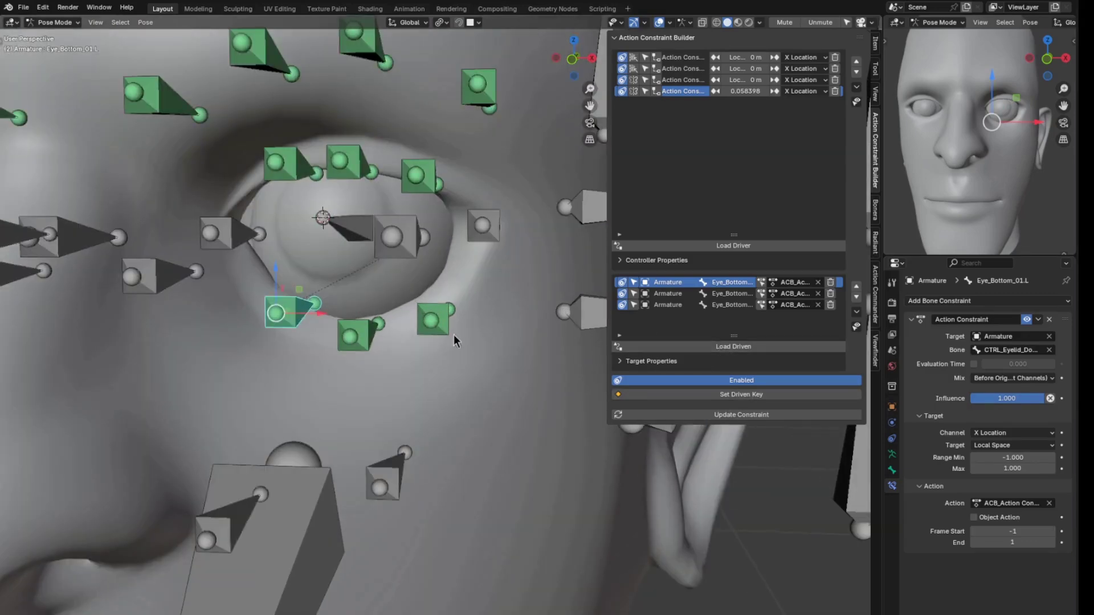
{"action": "middle_click_drag", "start_coordinate": [453, 333], "coordinate": [422, 362]}
{"action": "middle_click_drag", "start_coordinate": [531, 319], "coordinate": [506, 315]}
{"action": "left_click", "coordinate": [507, 313]}
{"action": "key", "text": "g"}
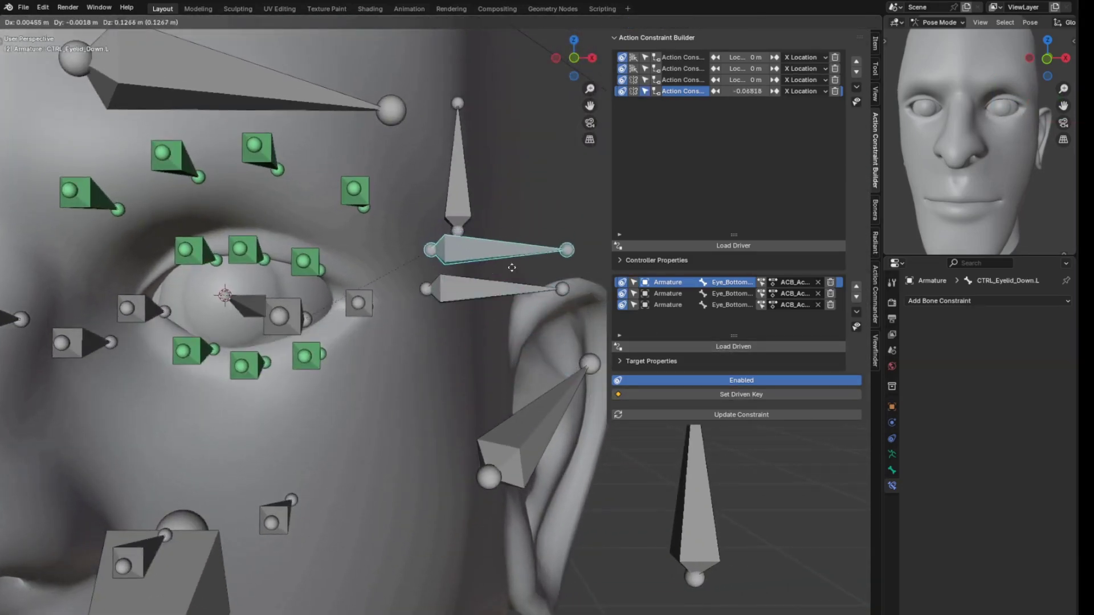
{"action": "key", "text": "z"}
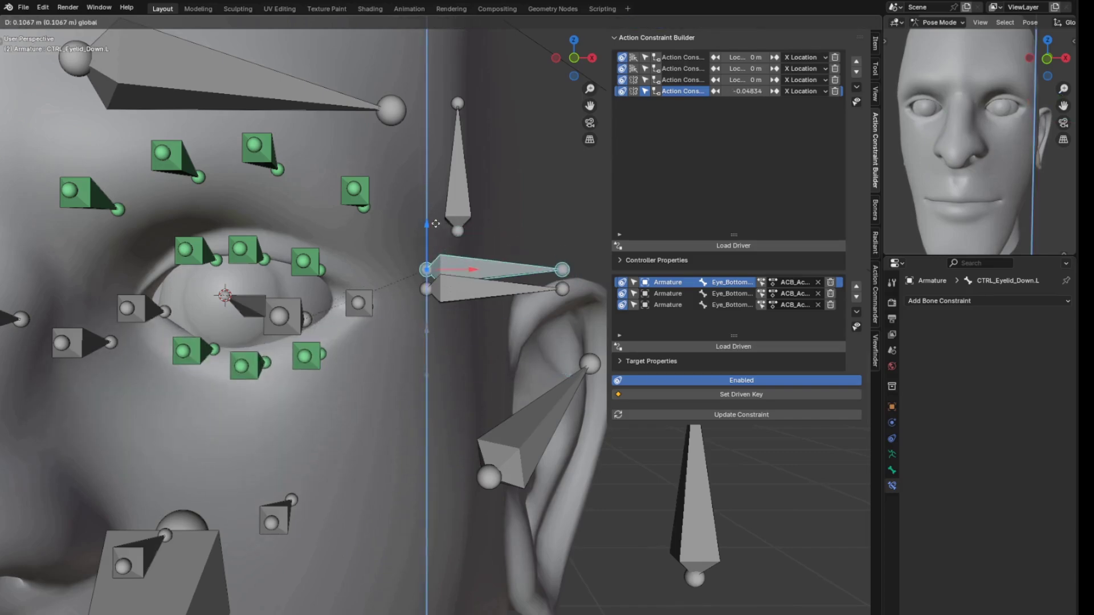
{"action": "left_click", "coordinate": [435, 223]}
- Move Eye_Bottom_01.L about 0.038 m up, 0.016 m in X and -0.021 m in Y for the raised lower eyelid
{"action": "middle_click_drag", "start_coordinate": [389, 361], "coordinate": [530, 373], "text": "shift"}
{"action": "scroll", "coordinate": [399, 370], "scroll_direction": "up", "scroll_amount": 2}
{"action": "left_click", "coordinate": [363, 379]}
{"action": "middle_click_drag", "start_coordinate": [363, 379], "coordinate": [437, 366]}
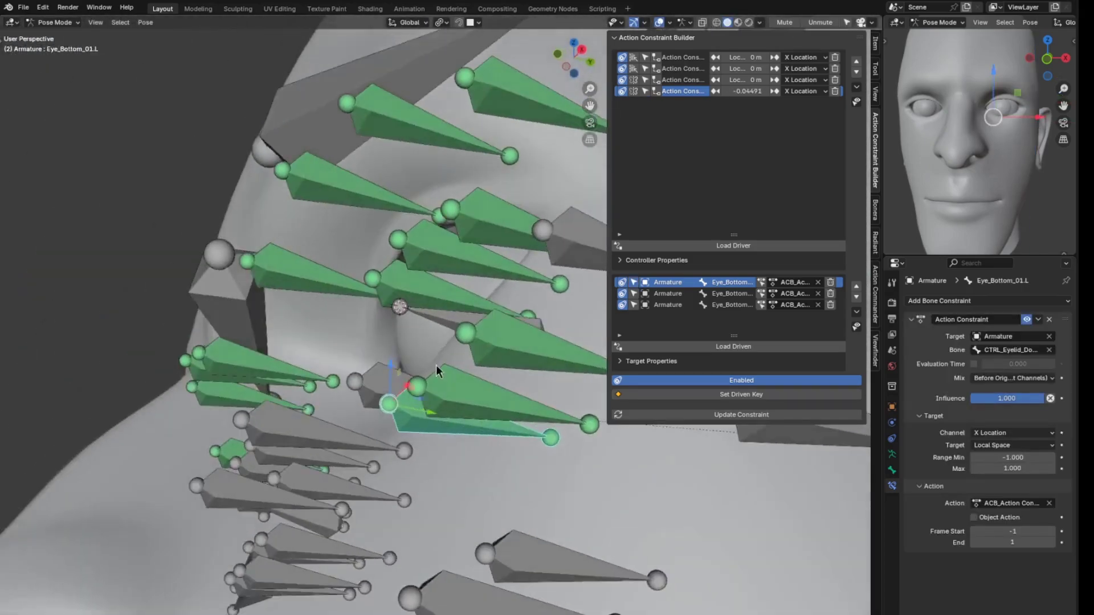
{"action": "key", "text": "g"}
{"action": "left_click", "coordinate": [425, 305]}
- Lower CTRL_Eyelid.L about 0.069 m to close the upper eyelid as a reference for the lower one
{"action": "middle_click_drag", "start_coordinate": [424, 305], "coordinate": [510, 365]}
{"action": "scroll", "coordinate": [510, 365], "scroll_direction": "down", "scroll_amount": 5}
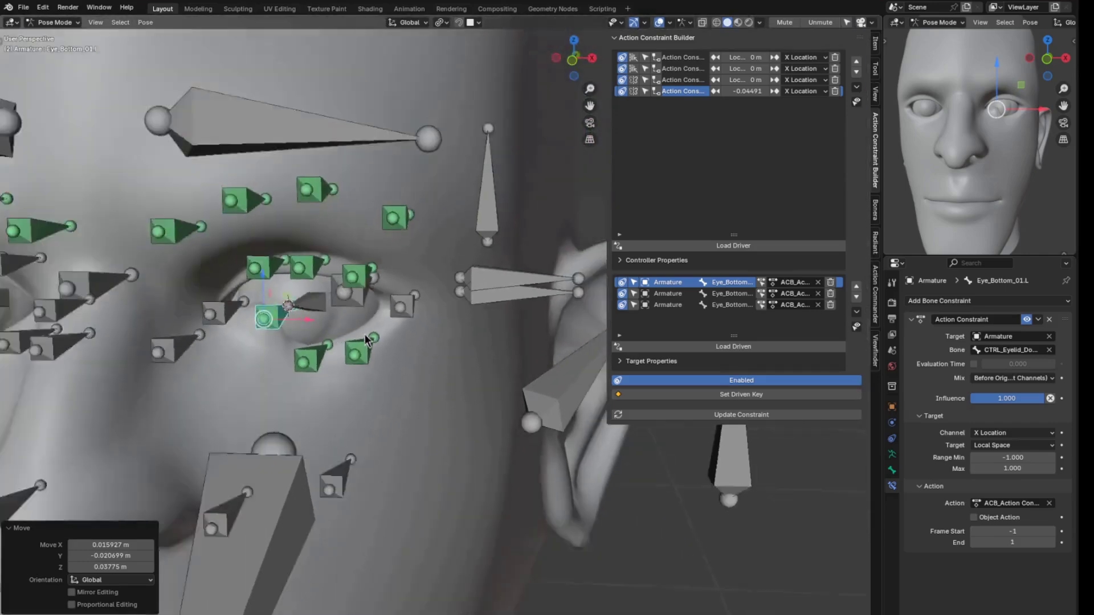
{"action": "left_click", "coordinate": [505, 302]}
{"action": "key", "text": "g"}
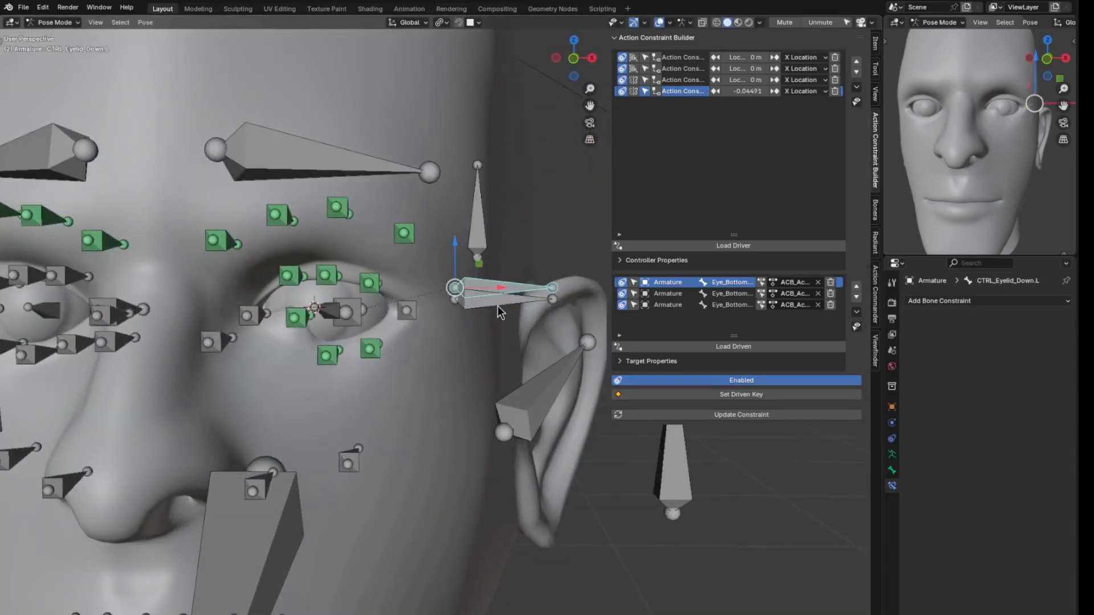
{"action": "left_click", "coordinate": [502, 349]}
{"action": "scroll", "coordinate": [530, 325], "scroll_direction": "up", "scroll_amount": 3}
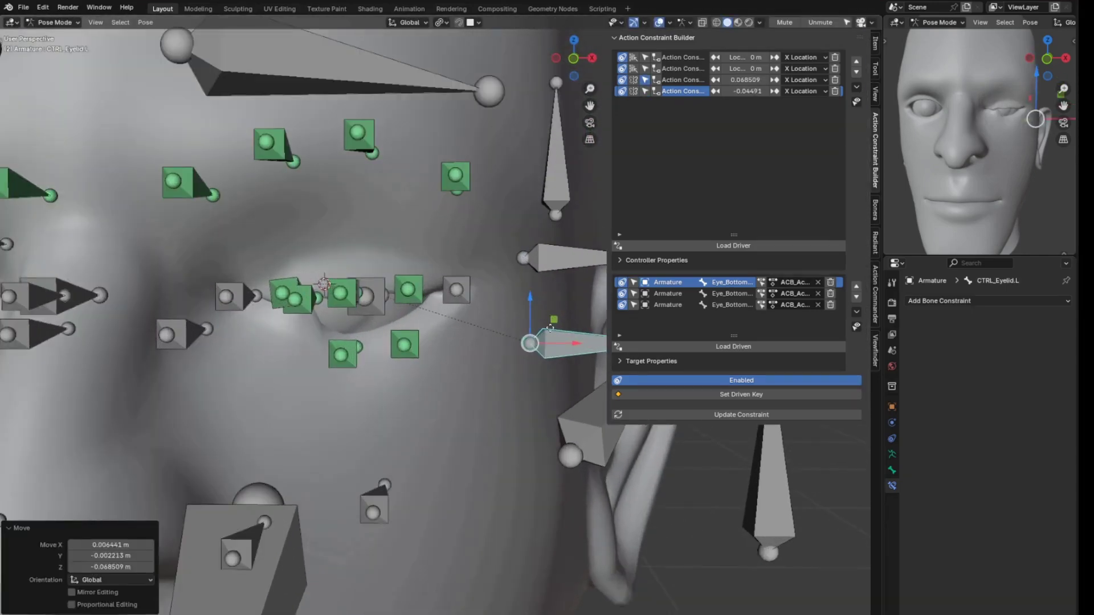
- Move Eye_Bottom_02.L and Eye_Bottom_03.L up to meet the closed upper eyelid
{"action": "scroll", "coordinate": [291, 327], "scroll_direction": "up", "scroll_amount": 2}
{"action": "middle_click_drag", "start_coordinate": [272, 363], "coordinate": [397, 414]}
{"action": "key", "text": "g"}
{"action": "left_click", "coordinate": [406, 319]}
{"action": "left_click", "coordinate": [392, 384]}
{"action": "left_click", "coordinate": [452, 390]}
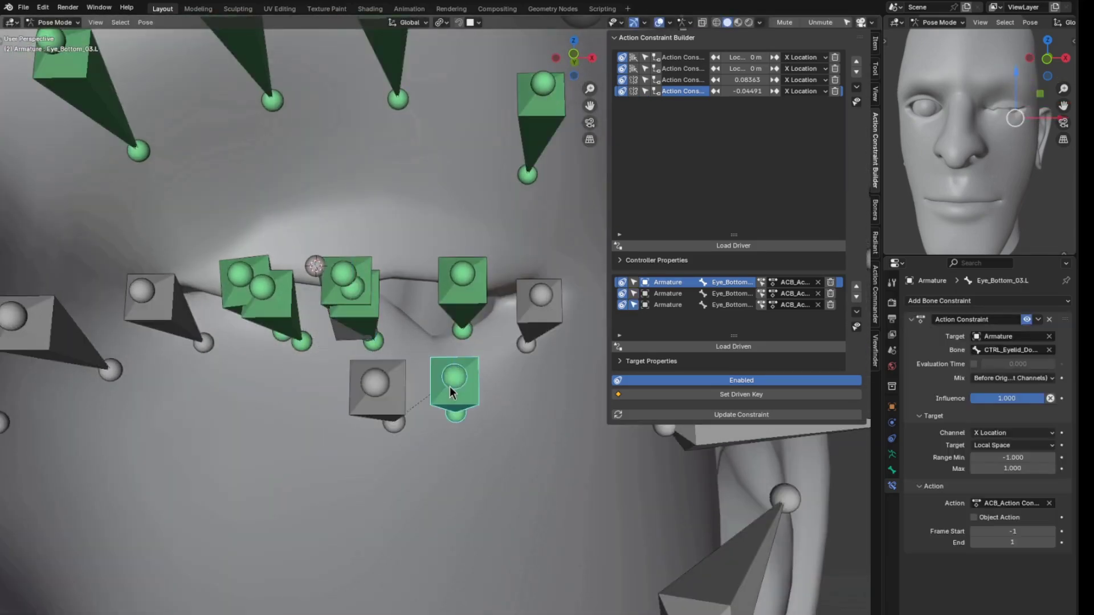
{"action": "key", "text": "g"}
{"action": "left_click", "coordinate": [458, 304]}
- Test both left eyelids by raising CTRL_Eyelid.L about 0.16 m and moving CTRL_Eyelid_Down.L, and return both controllers to rest
{"action": "middle_click_drag", "start_coordinate": [458, 304], "coordinate": [351, 352]}
{"action": "left_click", "coordinate": [466, 357]}
{"action": "key", "text": "g"}
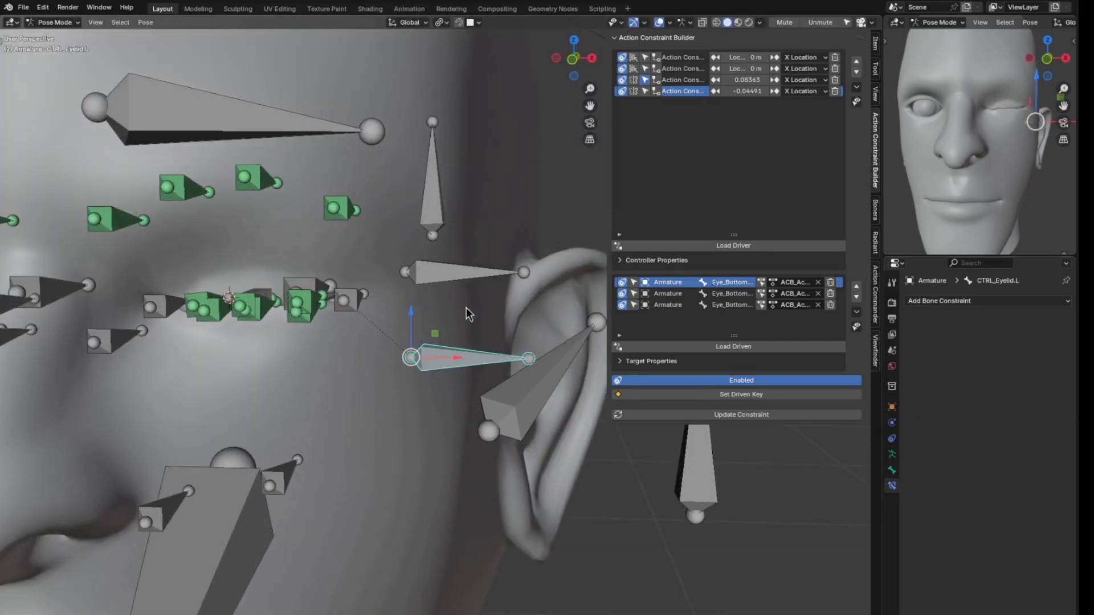
{"action": "left_click", "coordinate": [461, 217]}
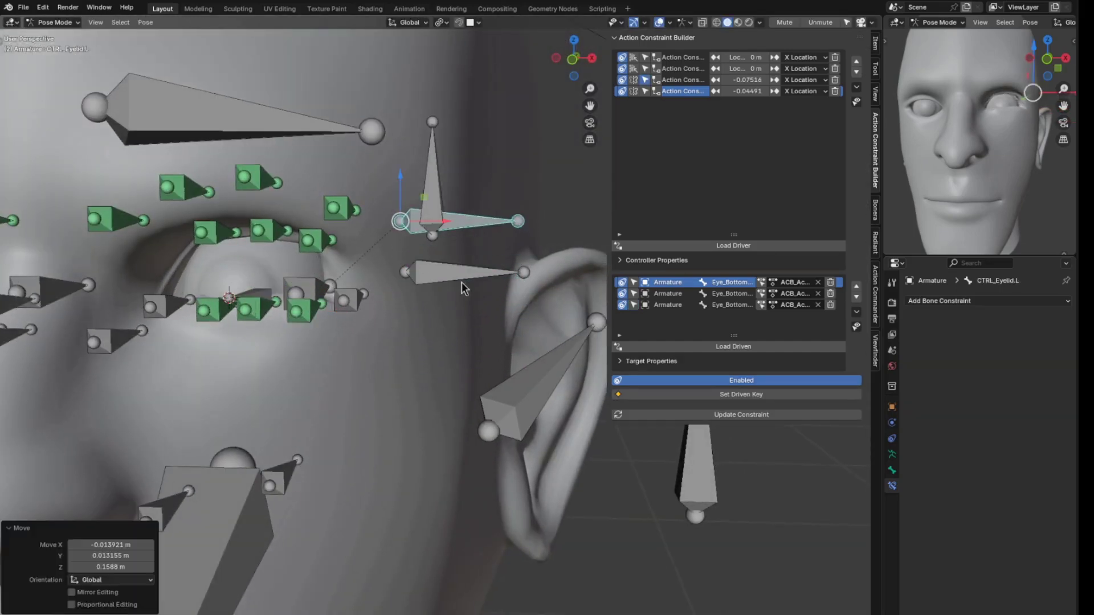
{"action": "left_click", "coordinate": [462, 277]}
{"action": "key", "text": "g"}
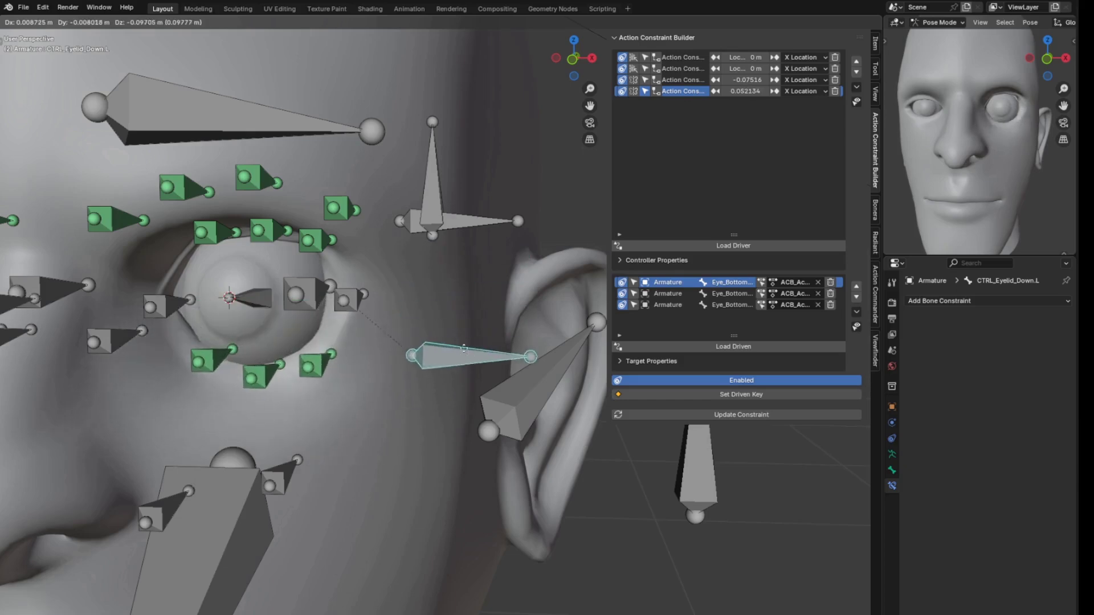
{"action": "right_click", "coordinate": [485, 244]}
{"action": "middle_click_drag", "start_coordinate": [484, 244], "coordinate": [489, 322]}
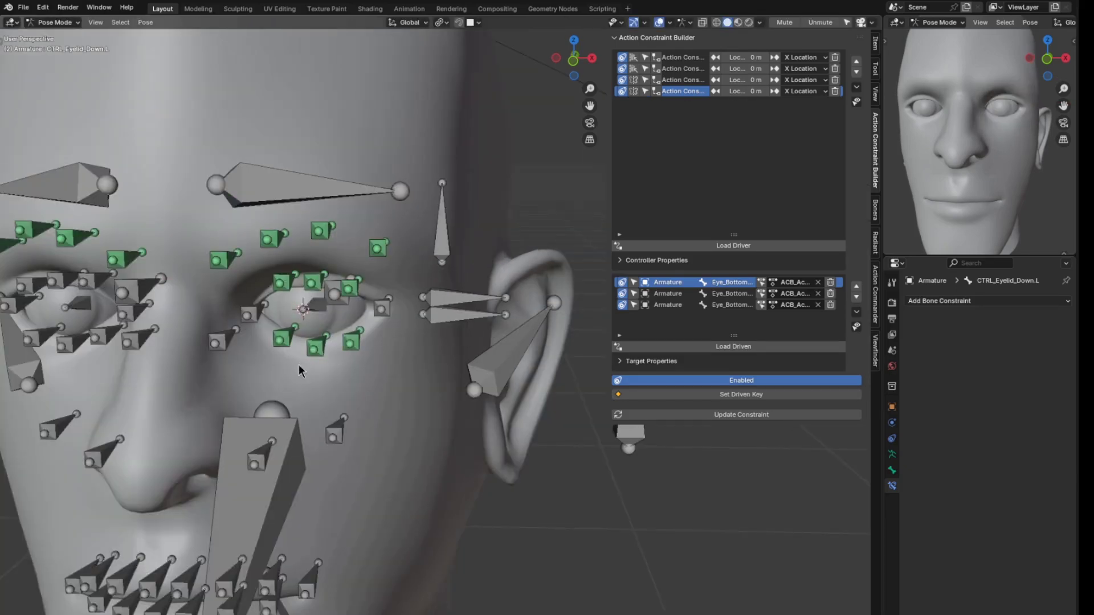
{"action": "middle_click_drag", "start_coordinate": [439, 383], "coordinate": [428, 306]}
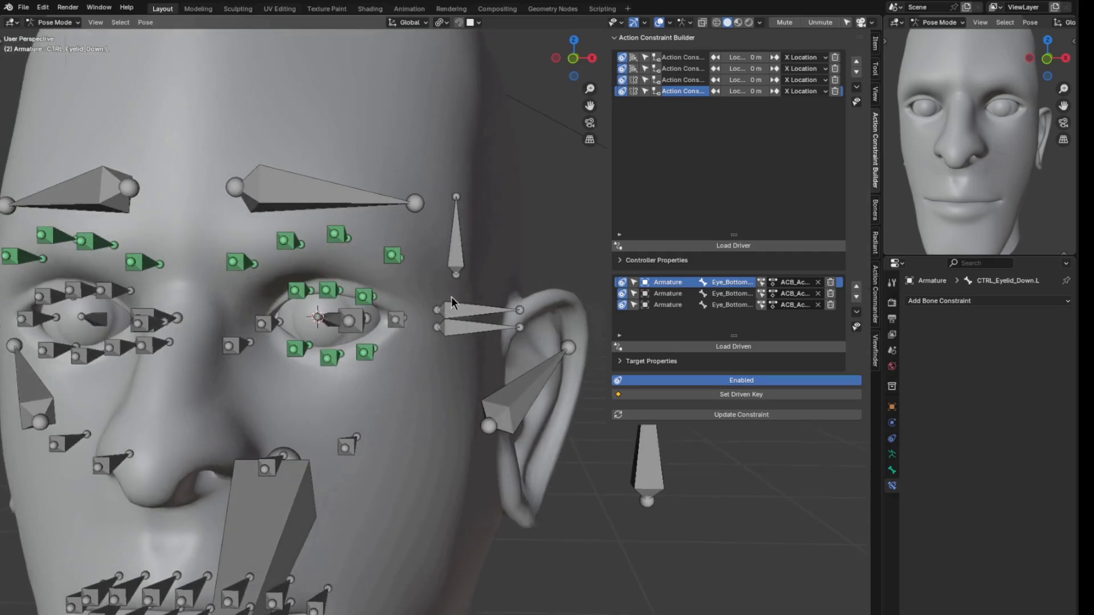
{"action": "middle_click_drag", "start_coordinate": [467, 371], "coordinate": [470, 387], "text": "shift"}
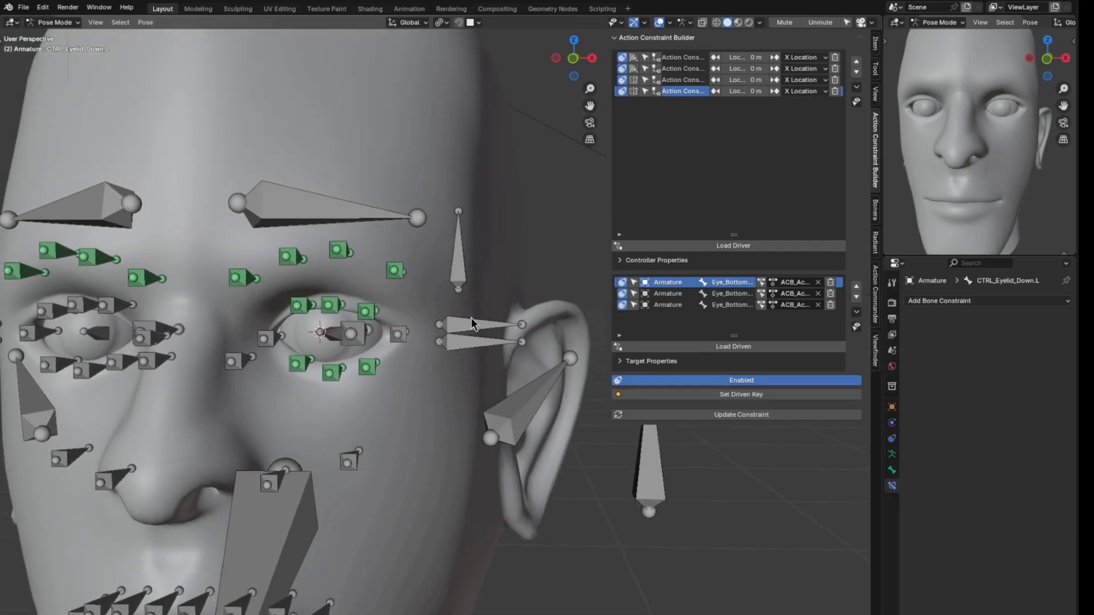
- Try to load Blinker.L as a new X Location driver named Blinker.L
{"action": "left_click", "coordinate": [454, 264]}
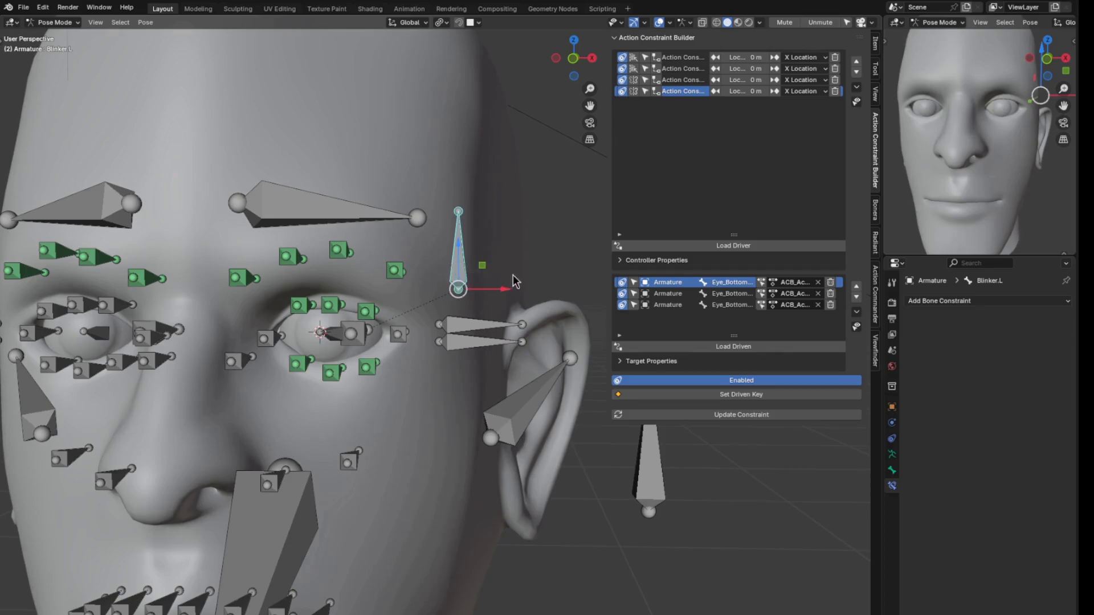
{"action": "middle_click_drag", "start_coordinate": [513, 276], "coordinate": [530, 261], "text": "shift"}
{"action": "left_click", "coordinate": [669, 245]}
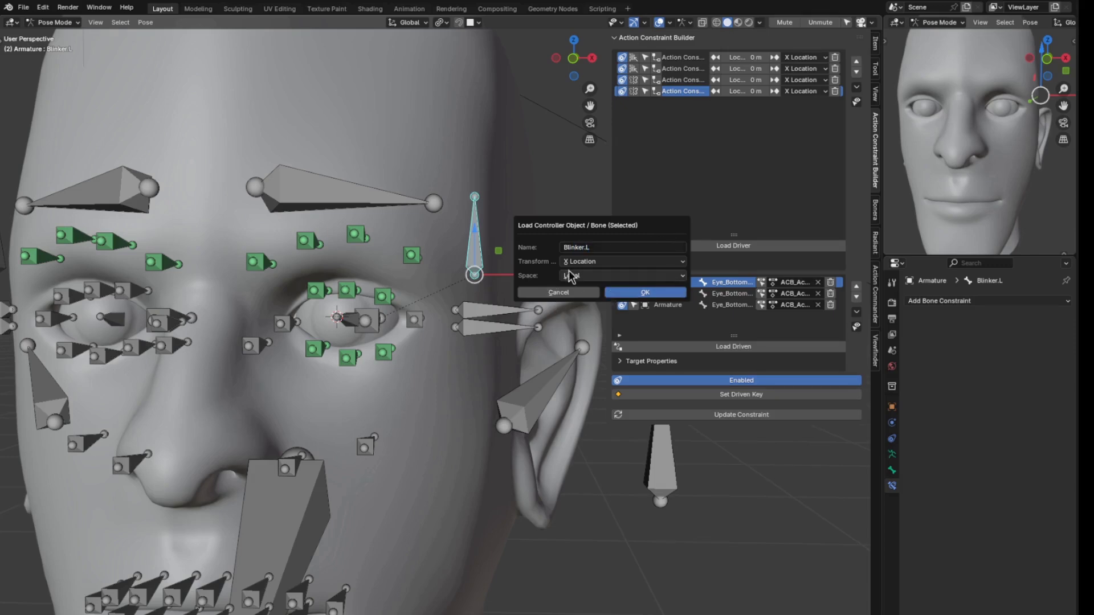
{"action": "key", "text": "Return"}
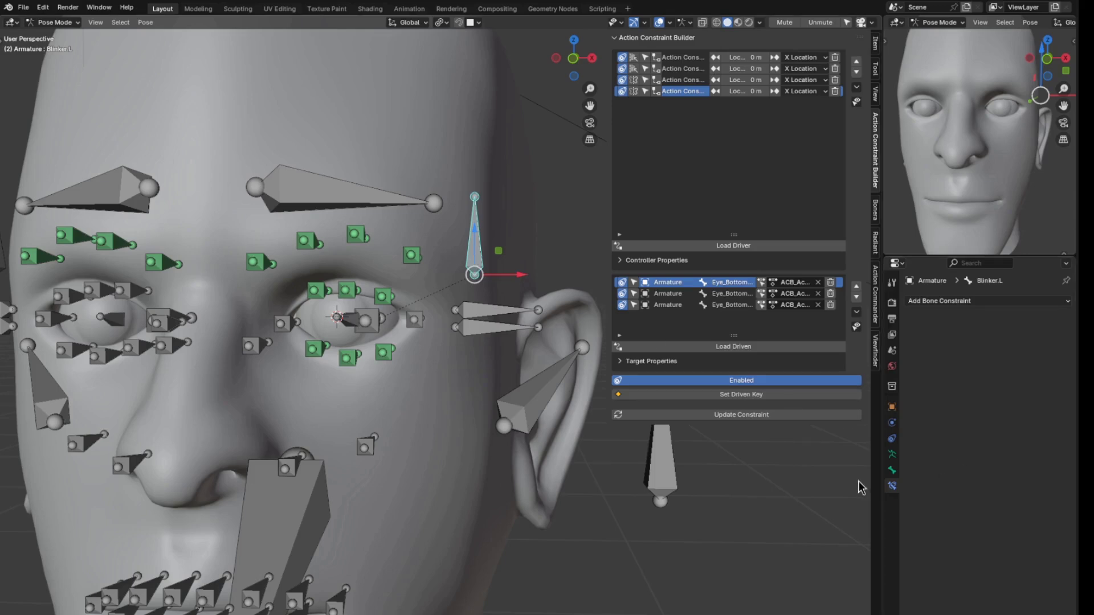
- Show Blinker.L's bone transform values, try changing its location and undo the changes
{"action": "left_click", "coordinate": [892, 472]}
{"action": "mouse_move", "coordinate": [1014, 337]}
{"action": "left_mouse_down"}
{"action": "mouse_move", "coordinate": [1029, 337]}
{"action": "mouse_move", "coordinate": [997, 338]}
{"action": "mouse_move", "coordinate": [1029, 347]}
{"action": "mouse_move", "coordinate": [1017, 348]}
{"action": "left_mouse_up"}
{"action": "key", "text": "ctrl+z"}
{"action": "key", "text": "ctrl+z"}
- Load Blinker.L as an X Location driver in Local space with CTRL_Eyelid.L and CTRL_Eyelid_Down.L as driven bones, and set a rest-pose driven key
{"action": "left_click", "coordinate": [696, 249]}
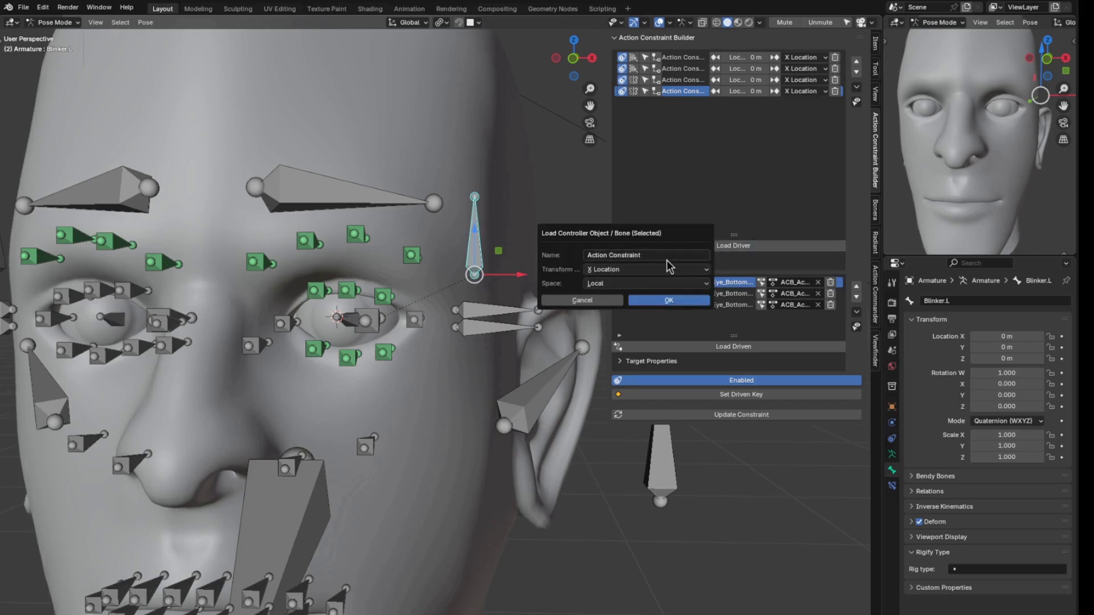
{"action": "left_click", "coordinate": [667, 302]}
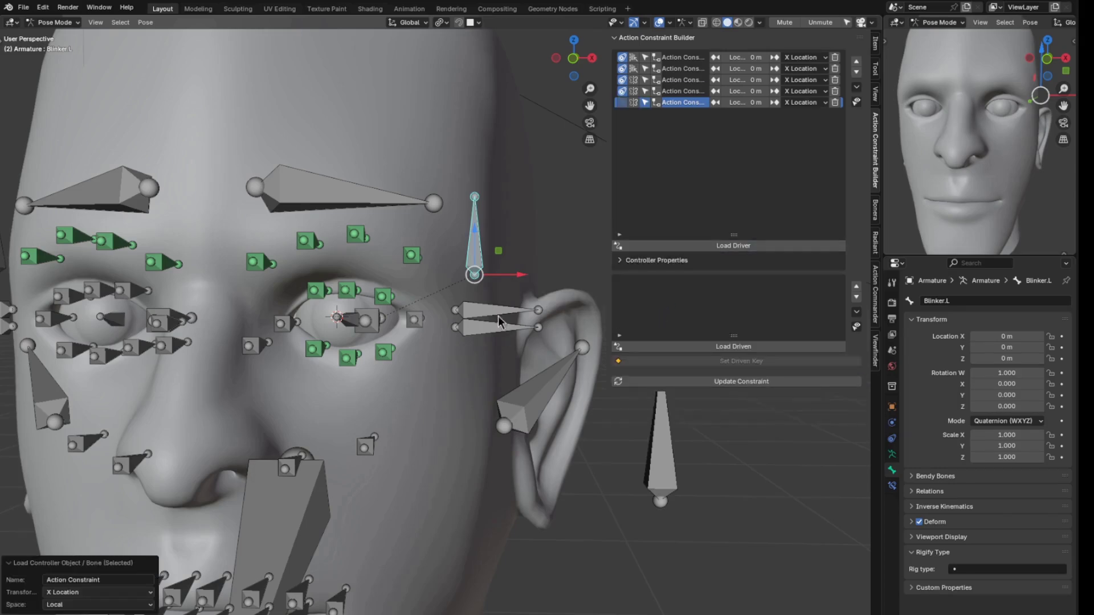
{"action": "middle_click_drag", "start_coordinate": [498, 322], "coordinate": [491, 272], "text": "shift"}
{"action": "left_click", "coordinate": [491, 272]}
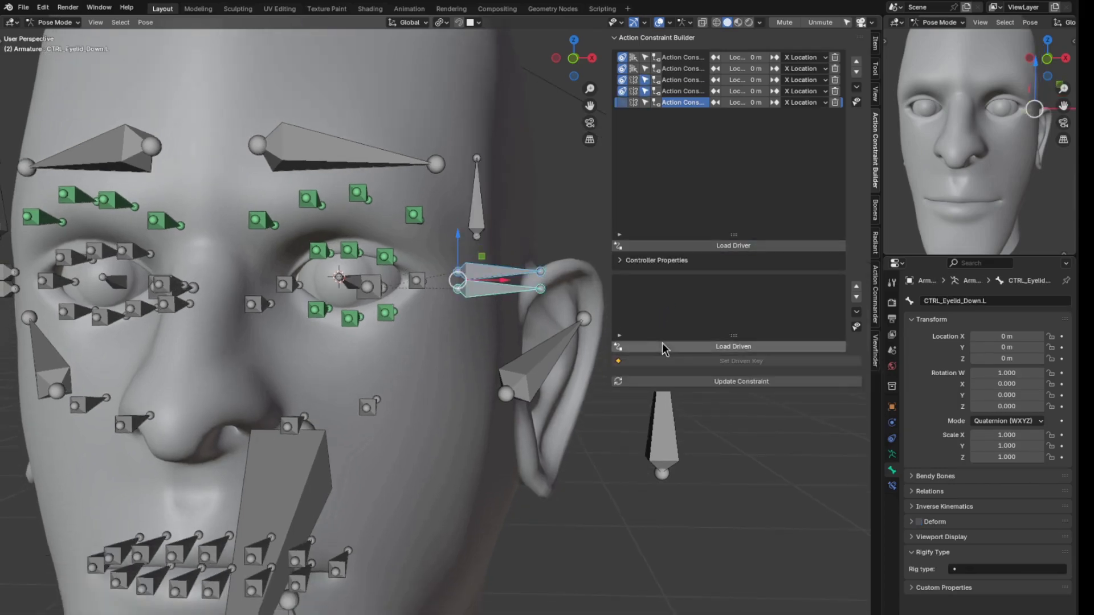
{"action": "left_click", "coordinate": [662, 344]}
{"action": "left_click", "coordinate": [722, 395]}
- Move Blinker.L outward to about 0.116 m on X, spread the two left eyelid controllers to widen the eye, and set a driven key
{"action": "middle_click_drag", "start_coordinate": [490, 284], "coordinate": [487, 317], "text": "shift"}
{"action": "left_click", "coordinate": [474, 252]}
{"action": "left_click_drag", "start_coordinate": [505, 268], "coordinate": [576, 267]}
{"action": "left_click", "coordinate": [487, 316]}
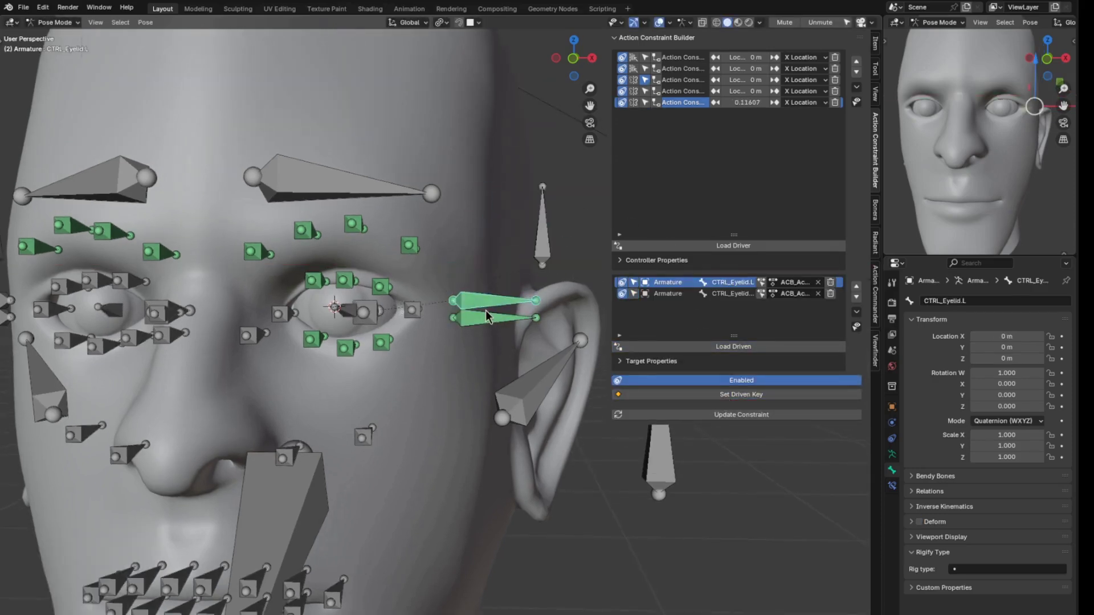
{"action": "mouse_move", "coordinate": [451, 280]}
{"action": "left_mouse_down"}
{"action": "mouse_move", "coordinate": [452, 233]}
{"action": "mouse_move", "coordinate": [466, 285]}
{"action": "mouse_move", "coordinate": [455, 297]}
{"action": "left_mouse_up"}
{"action": "left_click", "coordinate": [473, 308]}
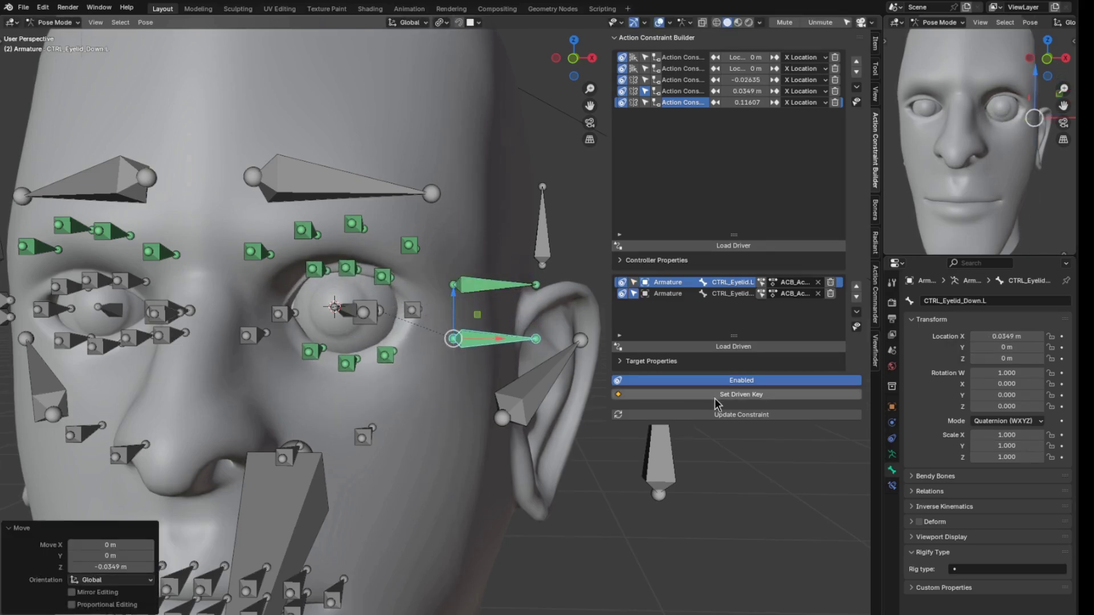
{"action": "left_click", "coordinate": [718, 399]}
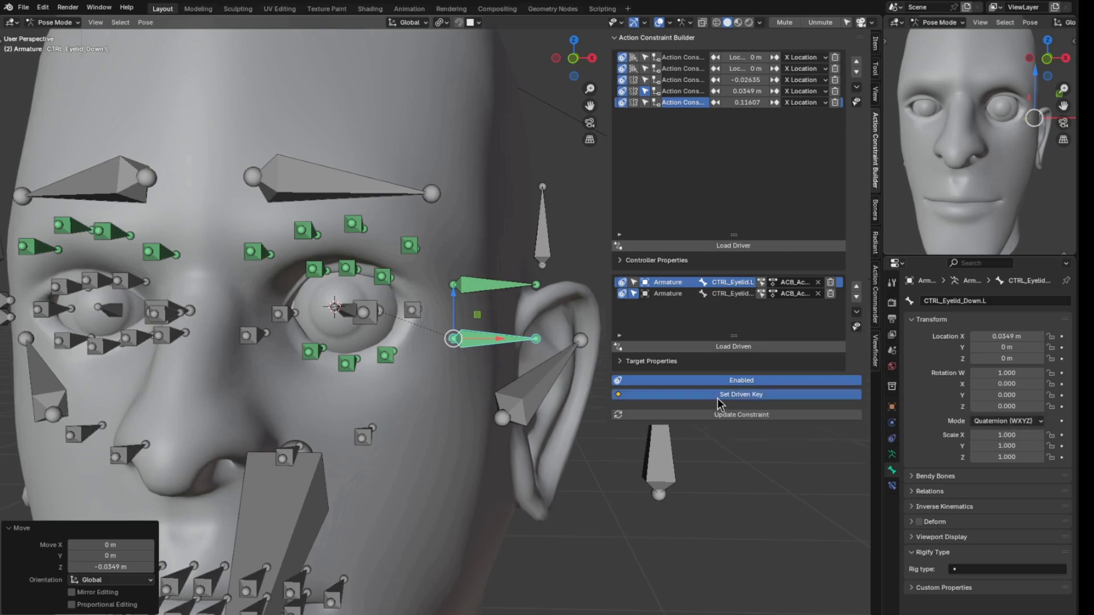
- Move Blinker.L inward to about -0.133 m on X, bring the two left eyelid controllers together to close the eye, and set a driven key
{"action": "left_click", "coordinate": [562, 254]}
{"action": "left_click_drag", "start_coordinate": [584, 266], "coordinate": [455, 253]}
{"action": "left_click", "coordinate": [479, 300]}
{"action": "left_click", "coordinate": [475, 311]}
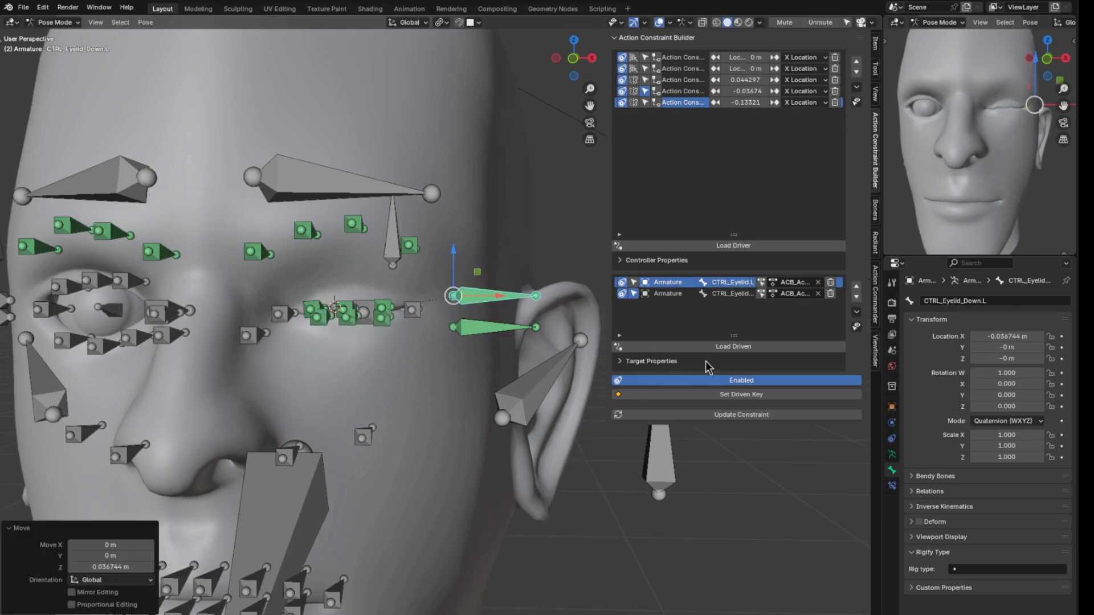
{"action": "left_click", "coordinate": [716, 395]}
- Test the blink by moving Blinker.L about 0.257 m outward along the X axis
{"action": "left_click", "coordinate": [394, 251]}
{"action": "key", "text": "g"}
{"action": "key", "text": "x"}
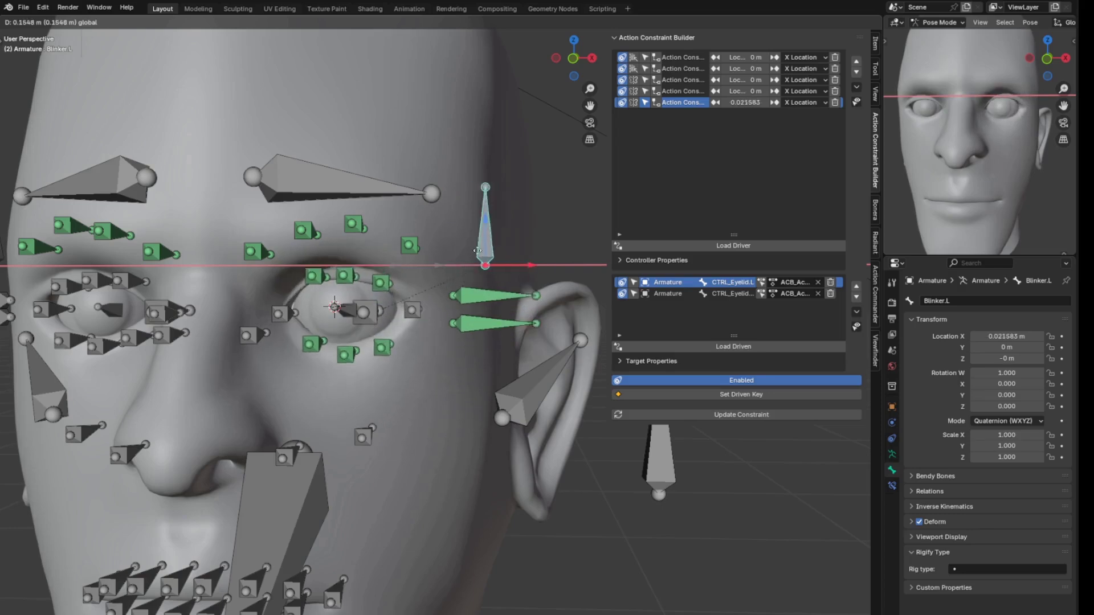
{"action": "left_click", "coordinate": [558, 276]}
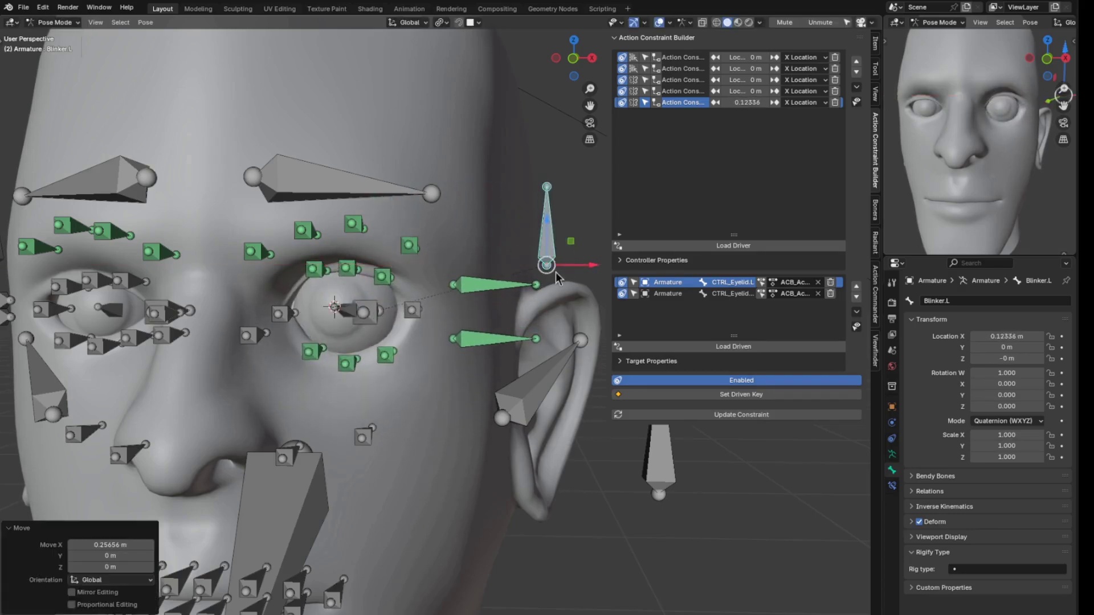
- Test lowering CTRL_Eyelid.L and raising CTRL_Eyelid_Down.L while Blinker.L is moved outward, and return all three controllers to rest
{"action": "left_click", "coordinate": [503, 290]}
{"action": "key", "text": "g"}
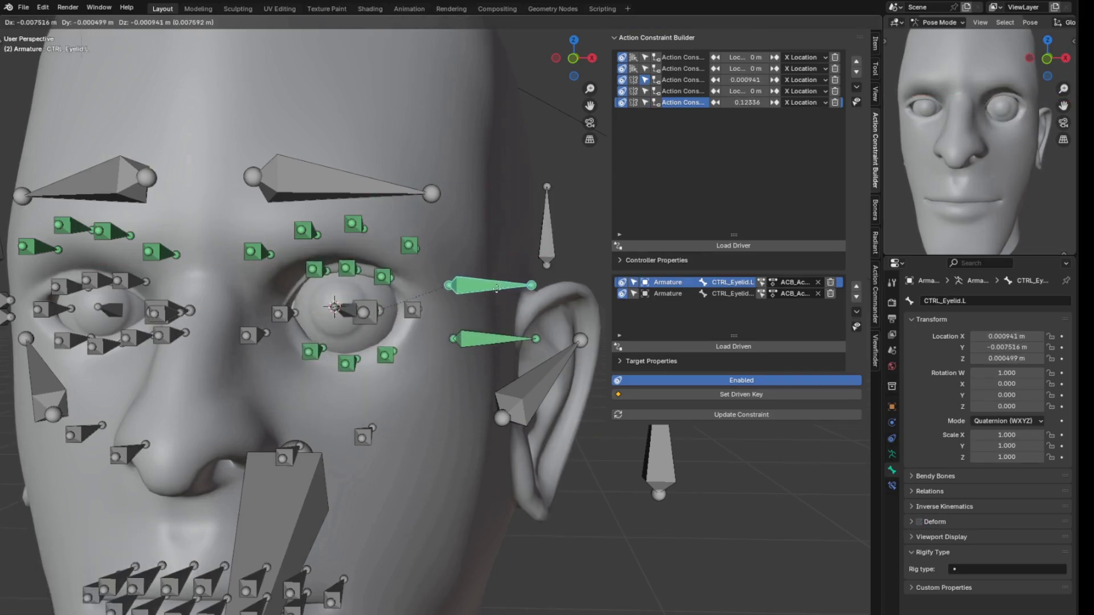
{"action": "left_click", "coordinate": [497, 317]}
{"action": "left_click", "coordinate": [490, 343]}
{"action": "key", "text": "g"}
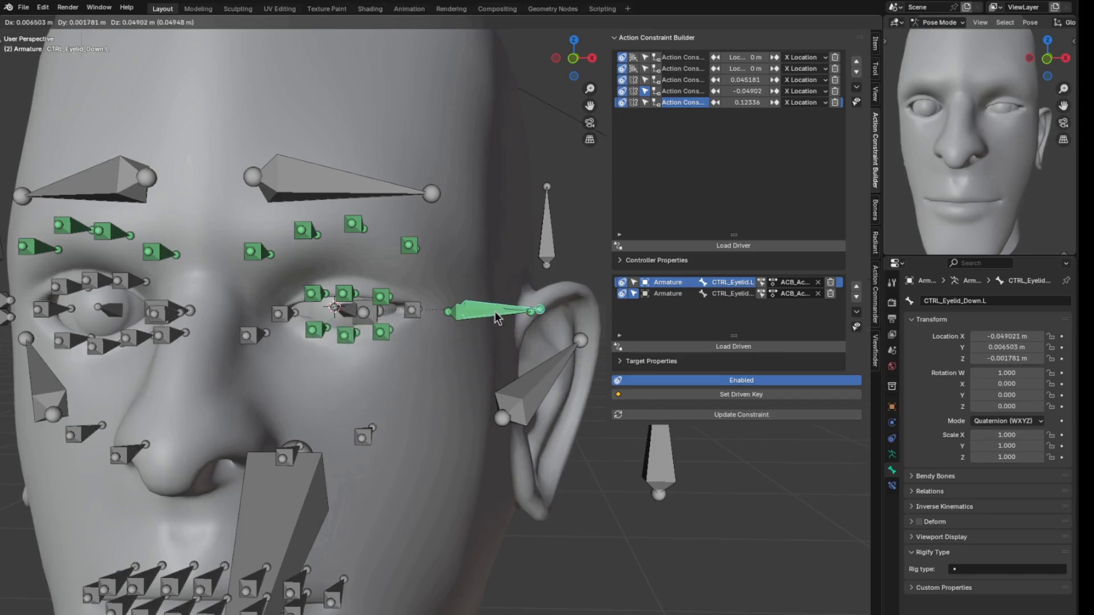
{"action": "left_click", "coordinate": [498, 317]}
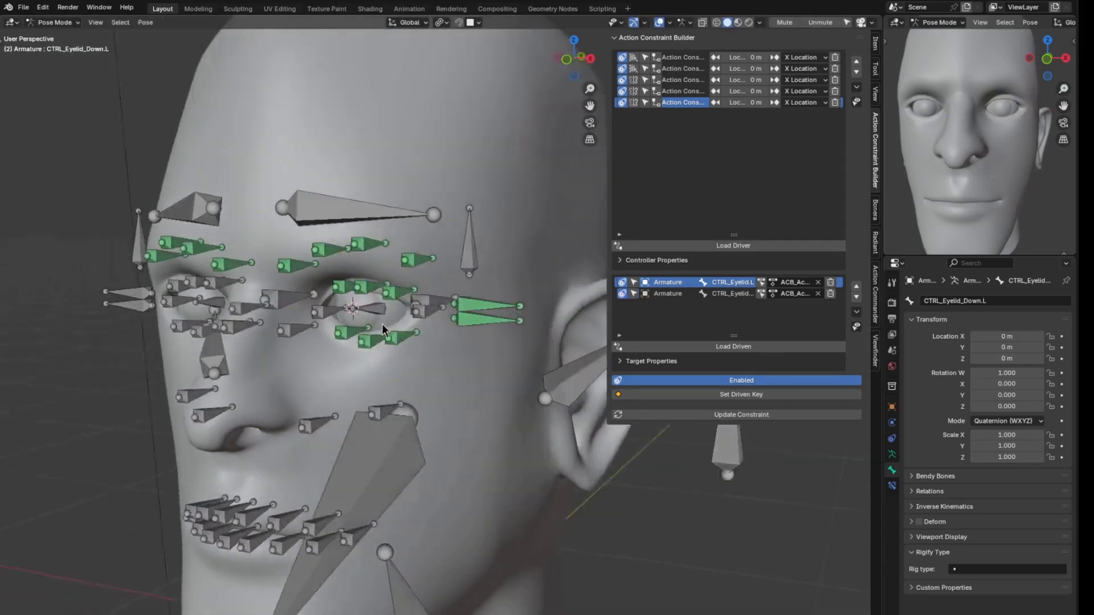
- Load DEF_Eyeball.L as a new X Rotation driver named Eyeball in Local space
{"action": "middle_click_drag", "start_coordinate": [383, 329], "coordinate": [388, 323]}
{"action": "scroll", "coordinate": [463, 331], "scroll_direction": "up", "scroll_amount": 4}
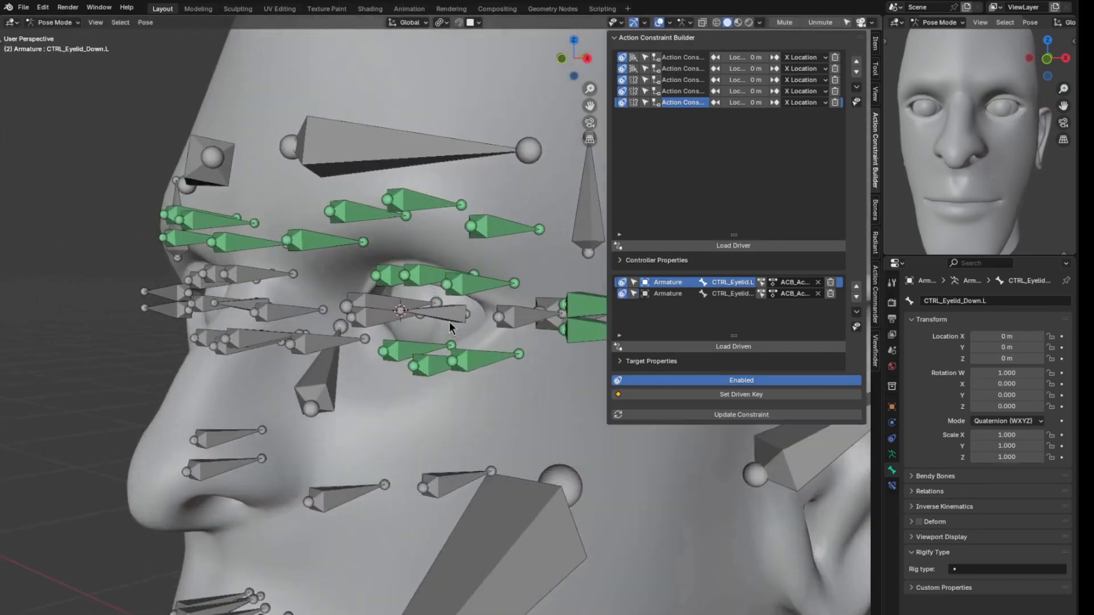
{"action": "middle_click_drag", "start_coordinate": [447, 343], "coordinate": [501, 344]}
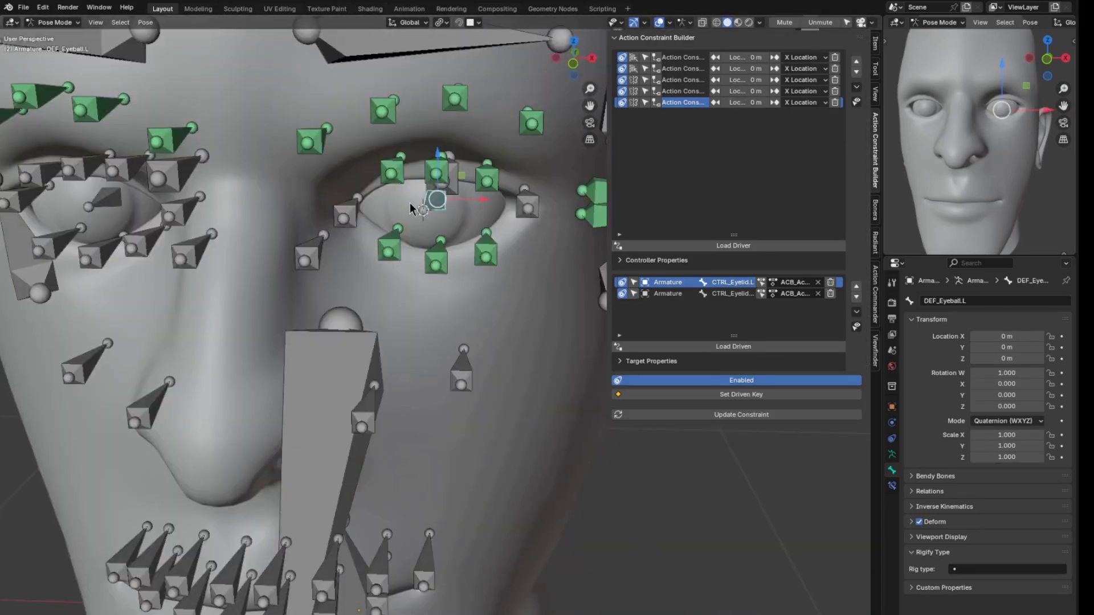
{"action": "left_click", "coordinate": [667, 250]}
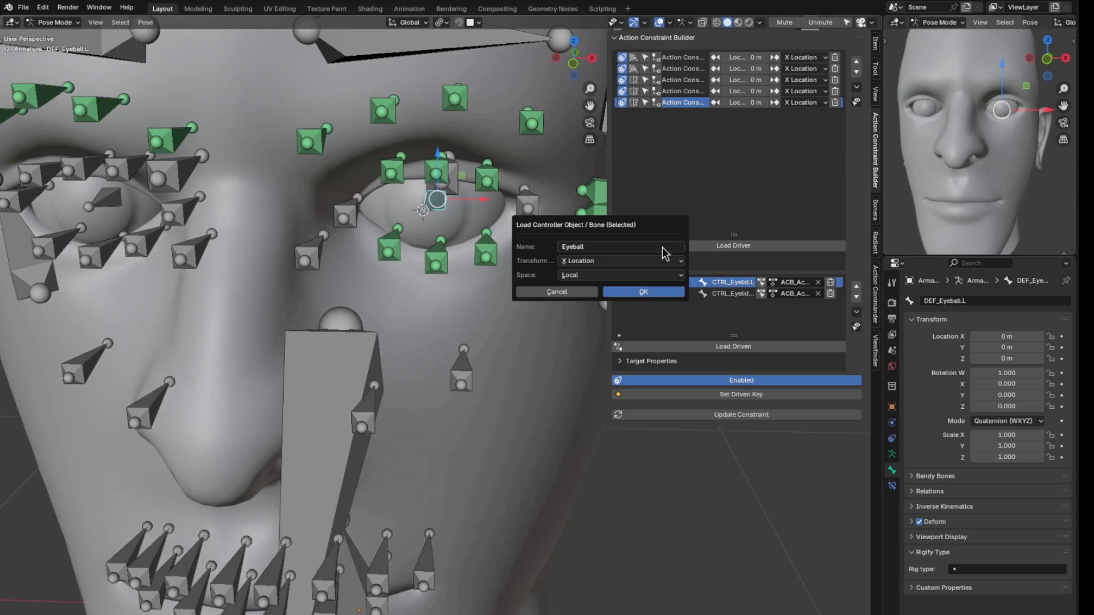
{"action": "left_click", "coordinate": [603, 261]}
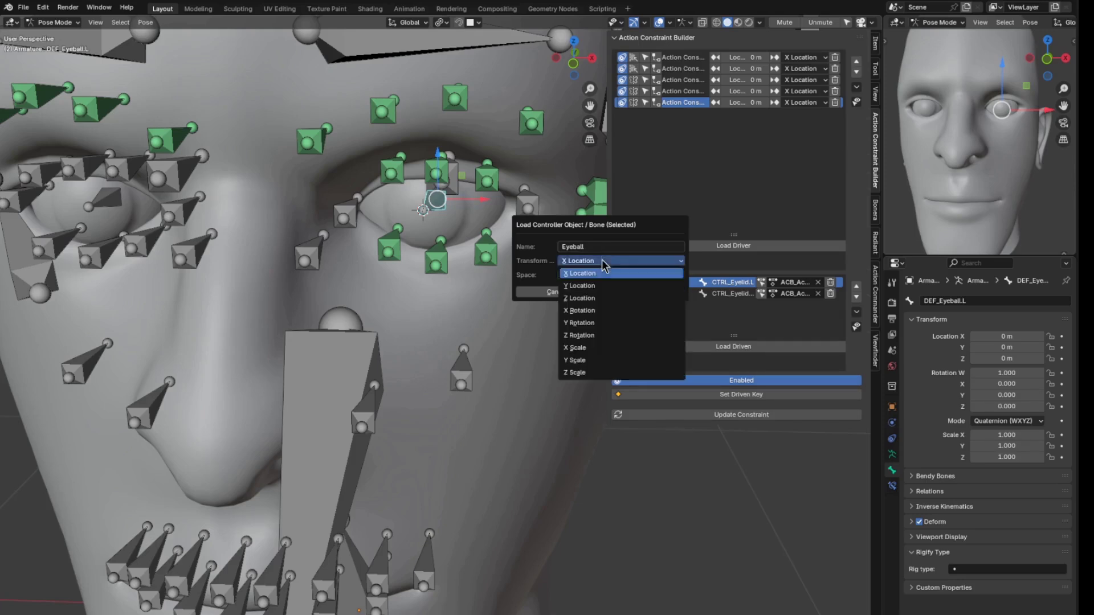
{"action": "left_click", "coordinate": [603, 311]}
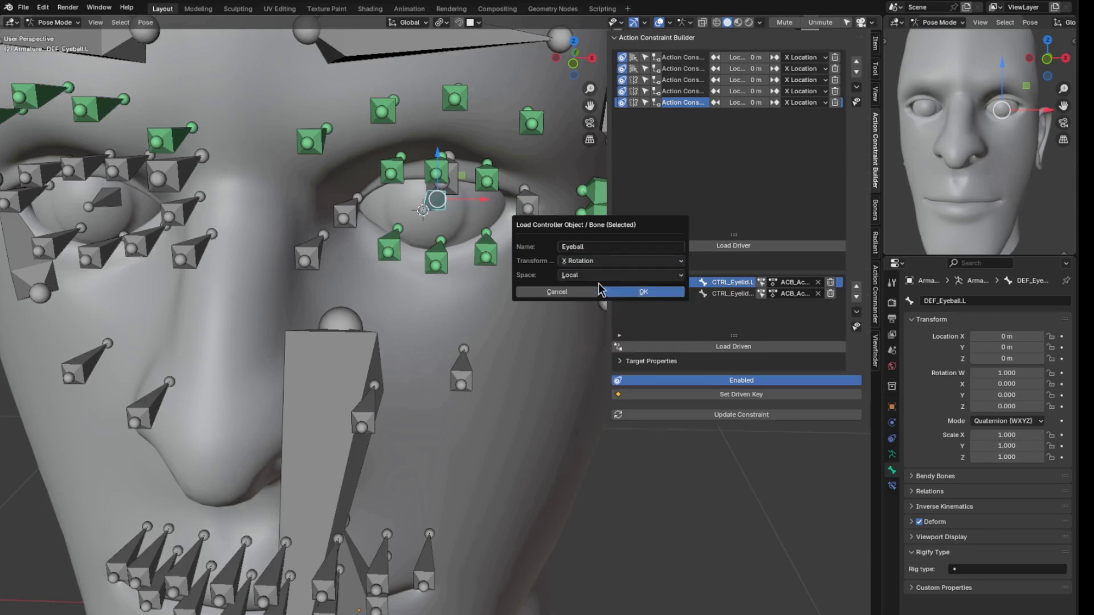
{"action": "left_click", "coordinate": [620, 294]}
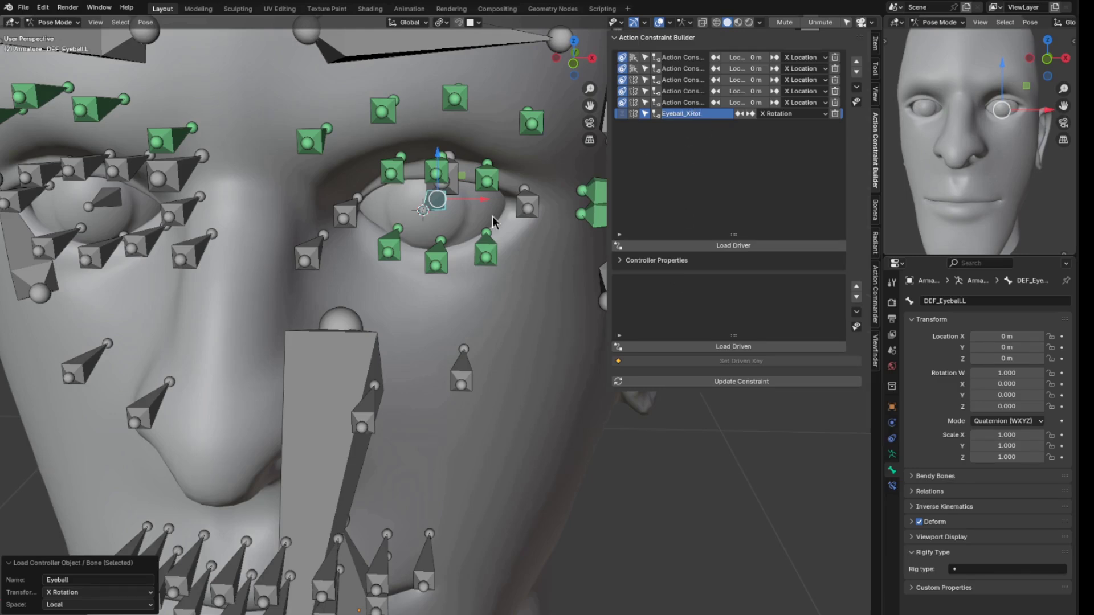
- Load the left eye's three upper-lid, three lower-lid and two corner bones as driven bones of Eyeball_XRot, and set a rest-pose driven key
{"action": "middle_click_drag", "start_coordinate": [497, 259], "coordinate": [485, 295]}
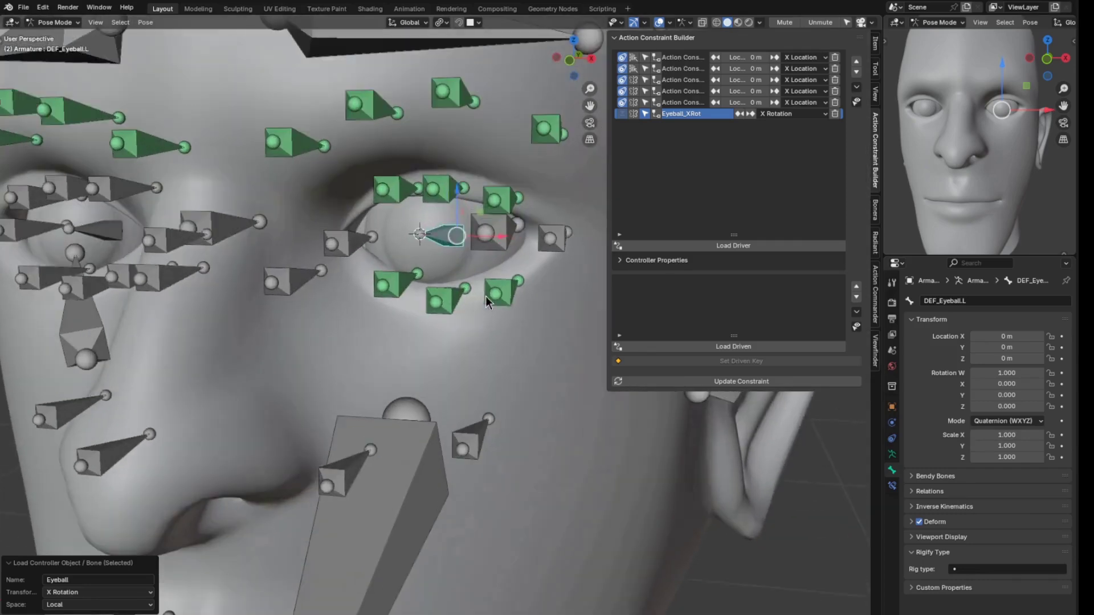
{"action": "left_click", "coordinate": [395, 191]}
{"action": "left_click", "coordinate": [440, 190], "text": "shift"}
{"action": "left_click", "coordinate": [501, 199], "text": "shift"}
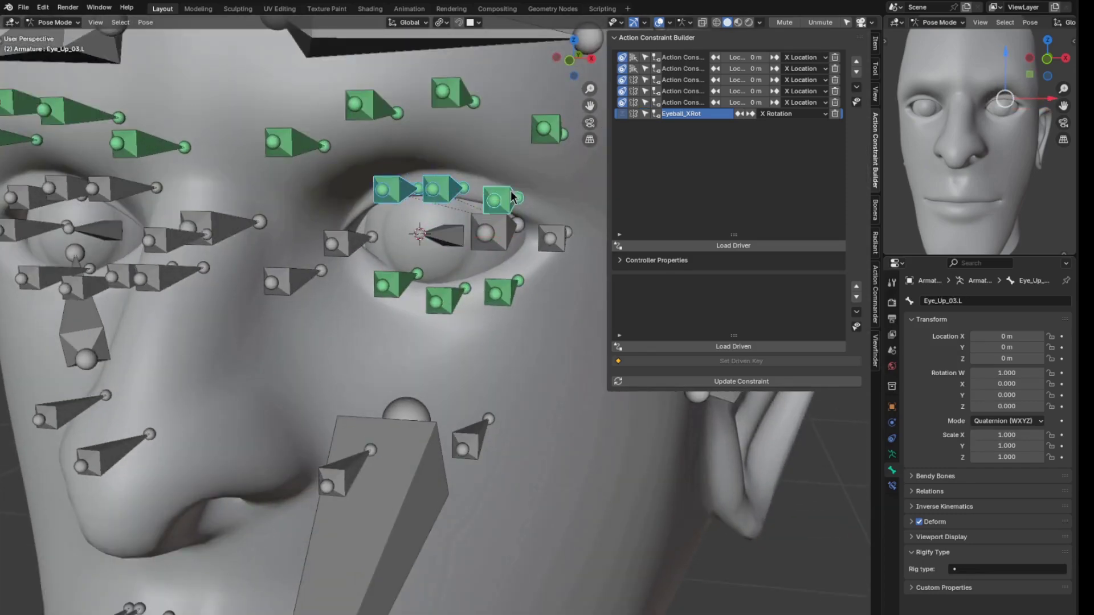
{"action": "left_click", "coordinate": [551, 238], "text": "shift"}
{"action": "left_click", "coordinate": [344, 243], "text": "shift"}
{"action": "left_click", "coordinate": [388, 285], "text": "shift"}
{"action": "left_click", "coordinate": [441, 301], "text": "shift"}
{"action": "left_click", "coordinate": [500, 292], "text": "shift"}
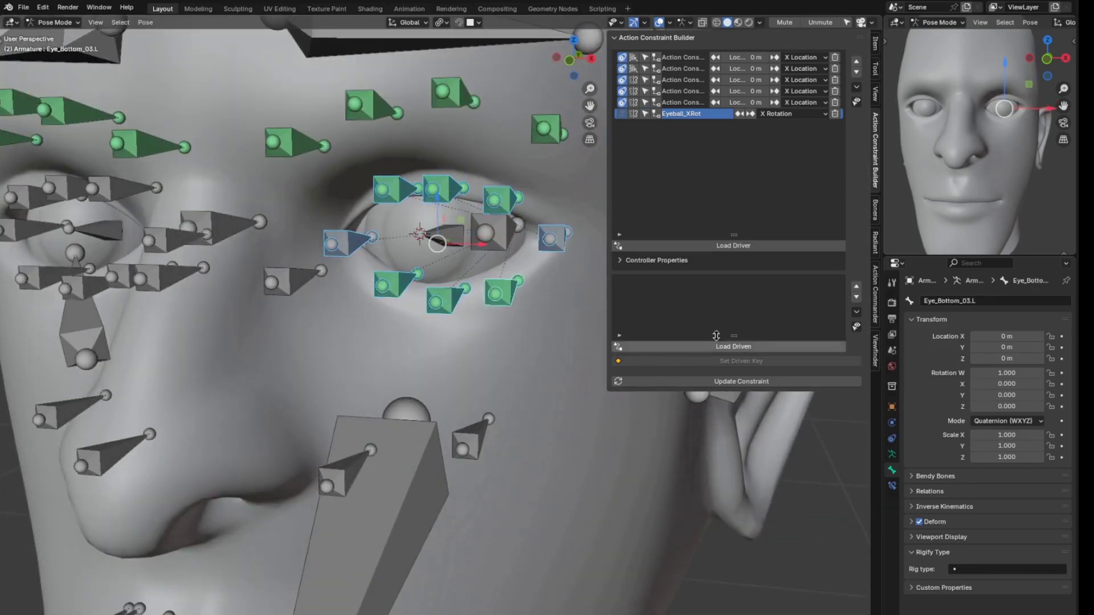
{"action": "middle_click_drag", "start_coordinate": [558, 317], "coordinate": [551, 345], "text": "shift"}
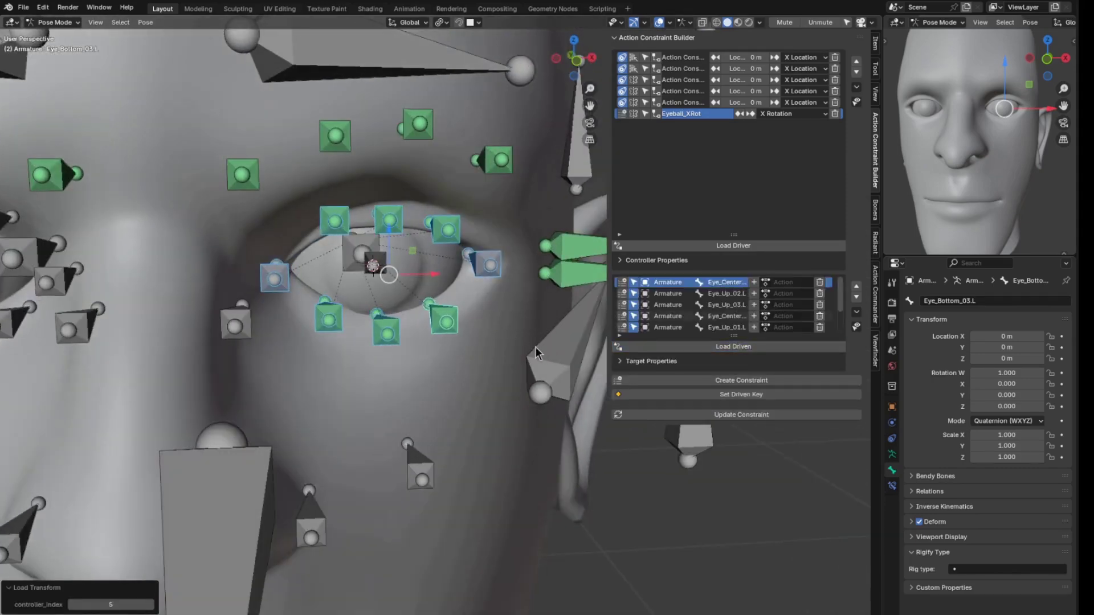
{"action": "left_click", "coordinate": [740, 394]}
- Select the left eyeball bone DEF_Eyeball.L
{"action": "middle_click_drag", "start_coordinate": [441, 319], "coordinate": [434, 321]}
{"action": "left_click", "coordinate": [404, 292]}
{"action": "scroll", "coordinate": [433, 296], "scroll_direction": "up", "scroll_amount": 4}
{"action": "key", "text": "r"}
{"action": "key", "text": "x"}
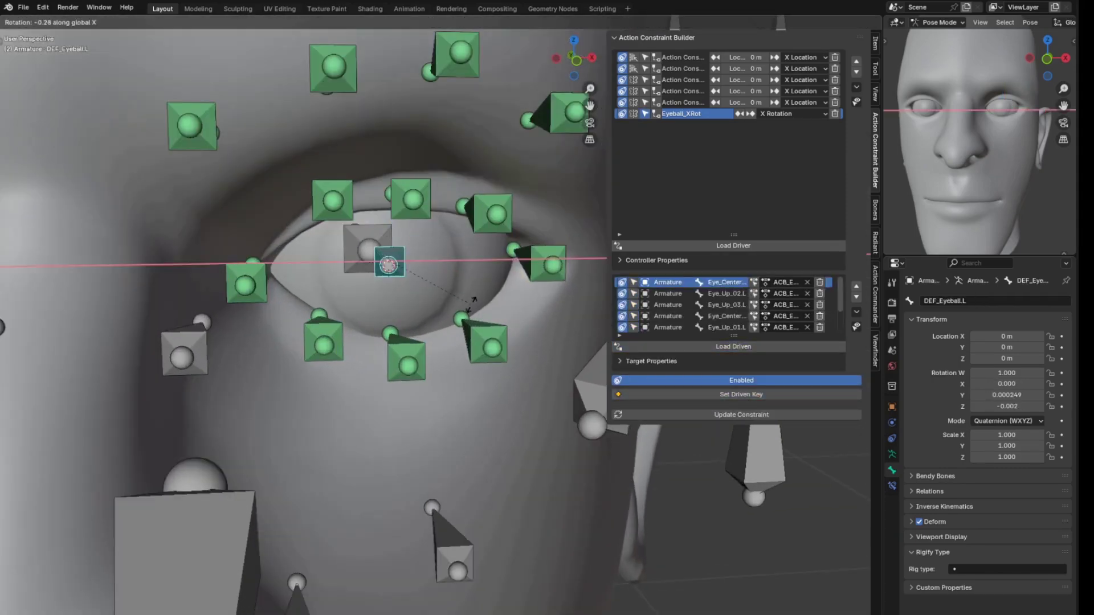
{"action": "key", "text": "x"}
{"action": "right_click", "coordinate": [447, 290]}
- Rotate DEF_Eyeball.L around its local X axis by about -29° so it points toward the nose
{"action": "middle_click_drag", "start_coordinate": [487, 309], "coordinate": [491, 316]}
{"action": "key", "text": "r"}
{"action": "key", "text": "x"}
{"action": "key", "text": "x"}
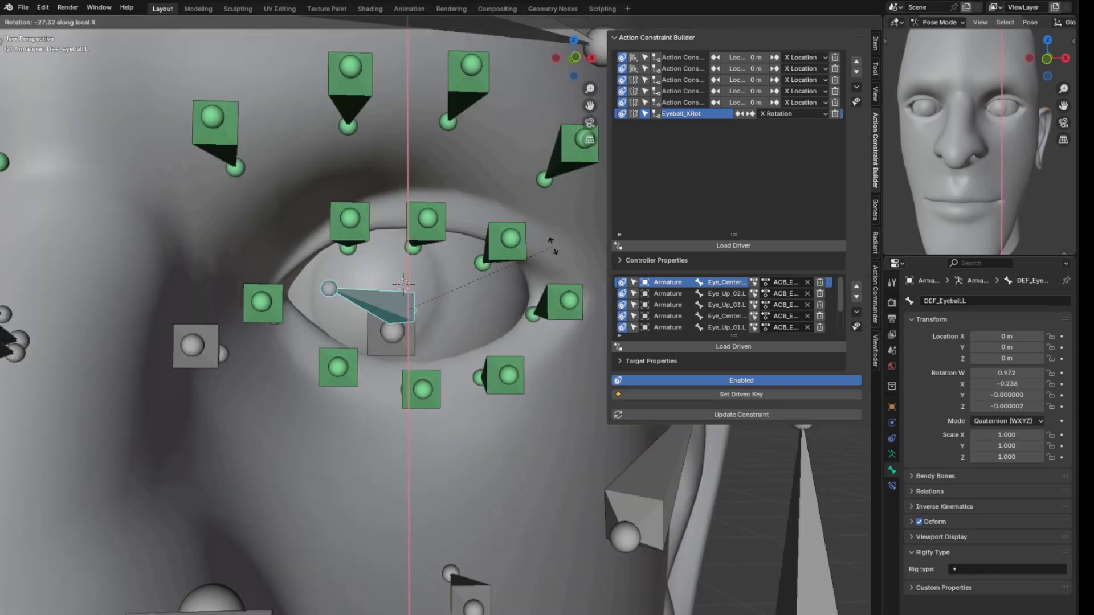
{"action": "left_click", "coordinate": [315, 329]}
- Try repositioning the left eye's inner corner bone and undo the move
{"action": "left_click", "coordinate": [265, 302]}
{"action": "middle_click_drag", "start_coordinate": [269, 302], "coordinate": [398, 304]}
{"action": "key", "text": "g"}
{"action": "left_click", "coordinate": [385, 340]}
{"action": "middle_click_drag", "start_coordinate": [385, 341], "coordinate": [386, 376]}
{"action": "key", "text": "ctrl+z"}
- Shift the upper-lid bones Eye_Up_01.L, Eye_Up_02.L and Eye_Up_03.L toward the nose, the last one by about 0.016 m
{"action": "left_click", "coordinate": [377, 212]}
{"action": "middle_click_drag", "start_coordinate": [402, 257], "coordinate": [407, 224]}
{"action": "key", "text": "g"}
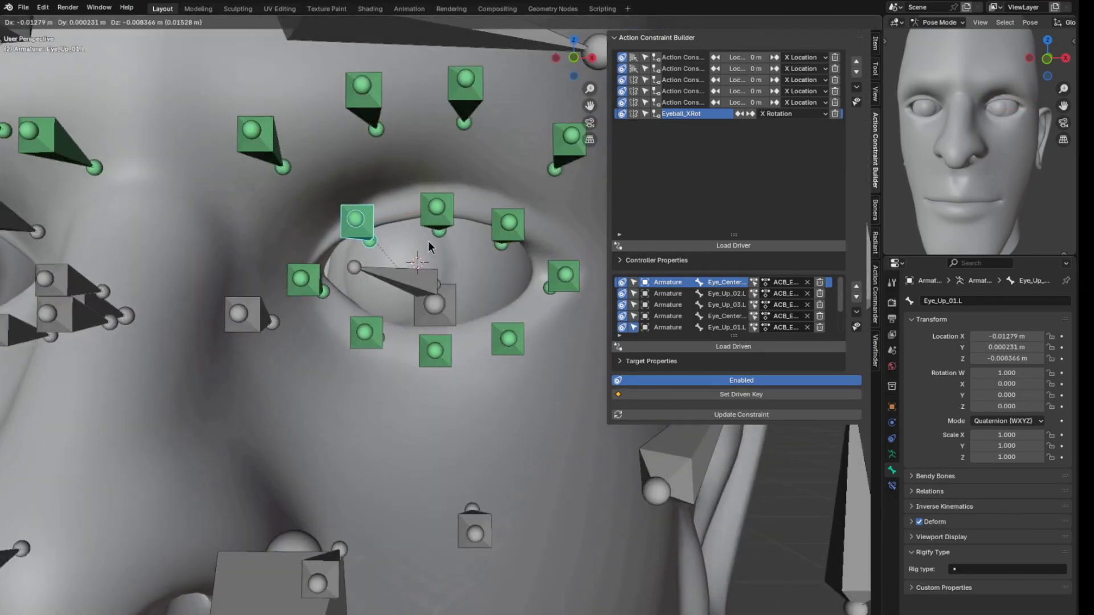
{"action": "left_click", "coordinate": [428, 240]}
{"action": "left_click", "coordinate": [438, 208]}
{"action": "key", "text": "g"}
{"action": "left_click", "coordinate": [414, 206]}
{"action": "left_click", "coordinate": [505, 220]}
{"action": "key", "text": "g"}
{"action": "left_click", "coordinate": [486, 219]}
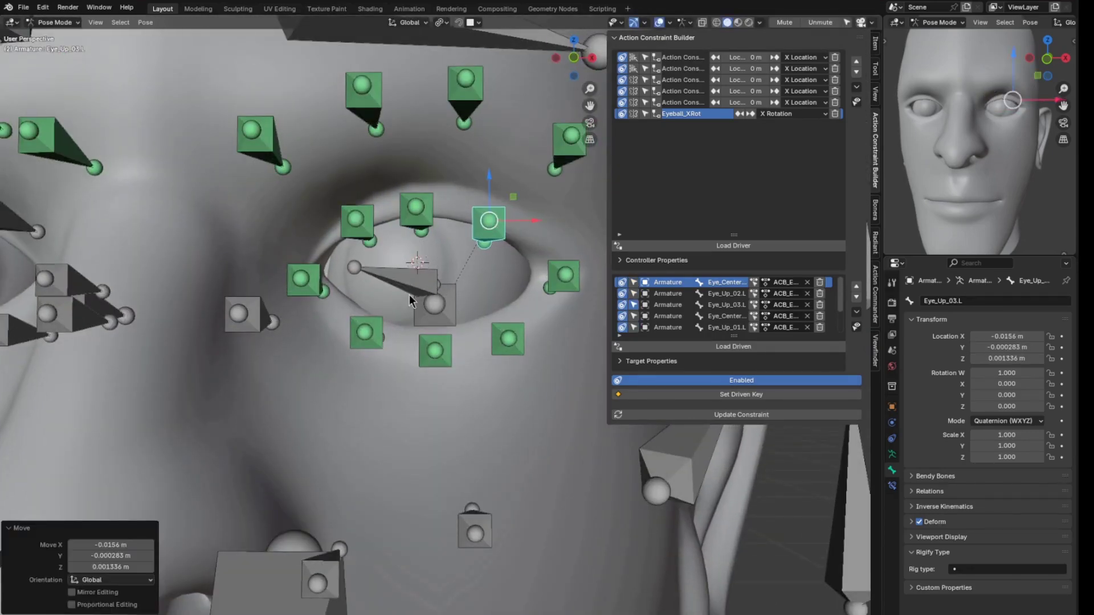
- Shift the three left lower-lid bones toward the nose and set a driven key for the inward eyeball rotation
{"action": "left_click", "coordinate": [372, 325]}
{"action": "key", "text": "g"}
{"action": "left_click", "coordinate": [356, 317]}
{"action": "left_click", "coordinate": [434, 351]}
{"action": "key", "text": "g"}
{"action": "left_click", "coordinate": [440, 347]}
{"action": "left_click", "coordinate": [508, 339]}
{"action": "key", "text": "g"}
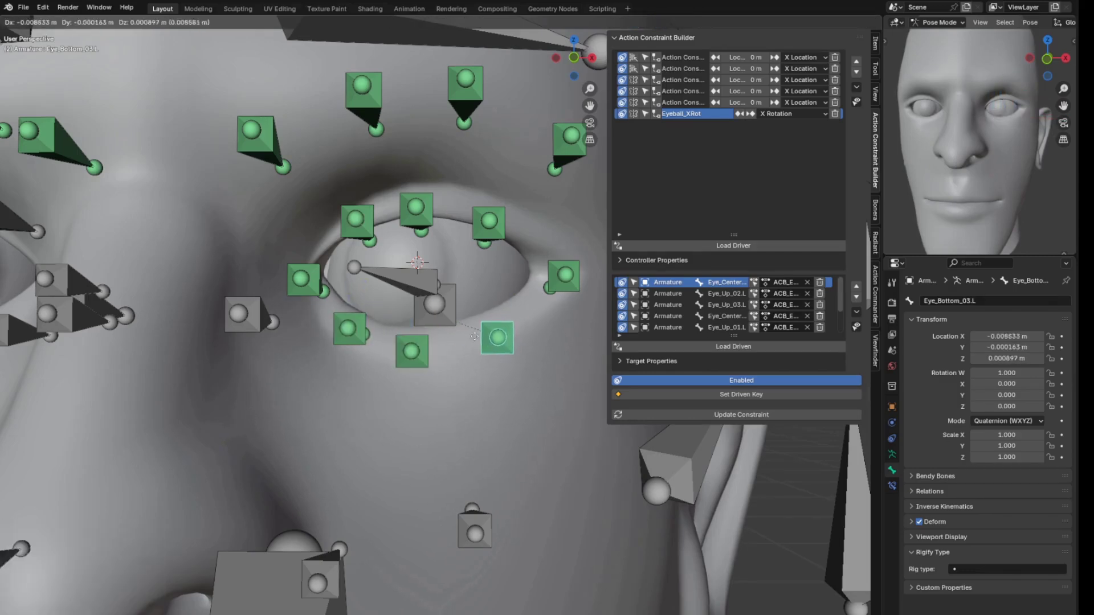
{"action": "left_click", "coordinate": [559, 366]}
{"action": "left_click", "coordinate": [725, 396]}
- Clear DEF_Eyeball.L's rotation and test the lid deformation with a trial rotation around its local X axis
{"action": "left_click", "coordinate": [426, 282]}
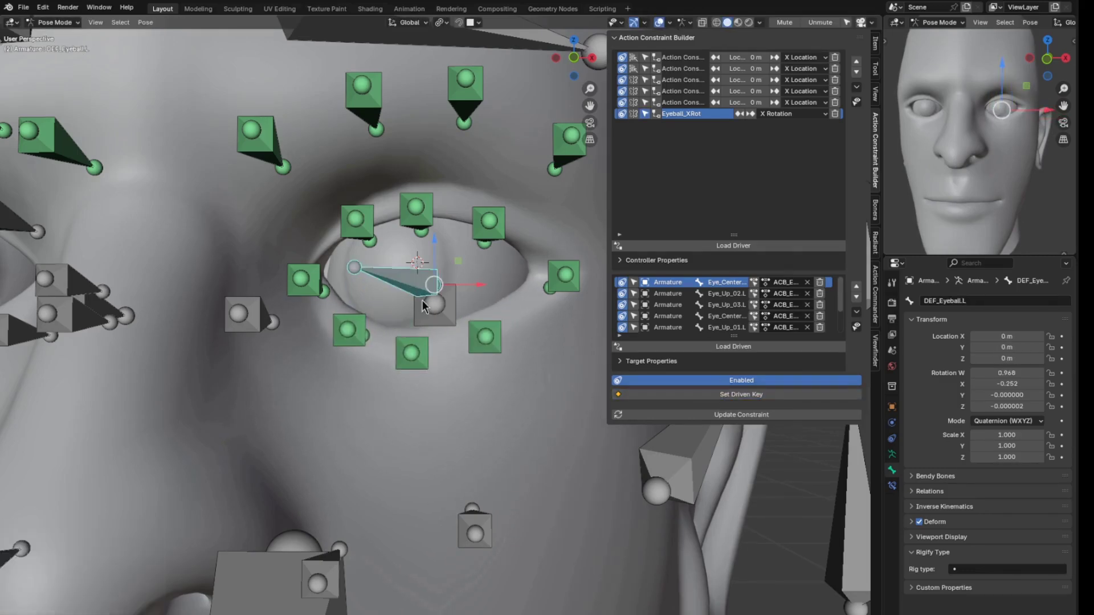
{"action": "key", "text": "alt+r"}
{"action": "key", "text": "r"}
{"action": "key", "text": "x"}
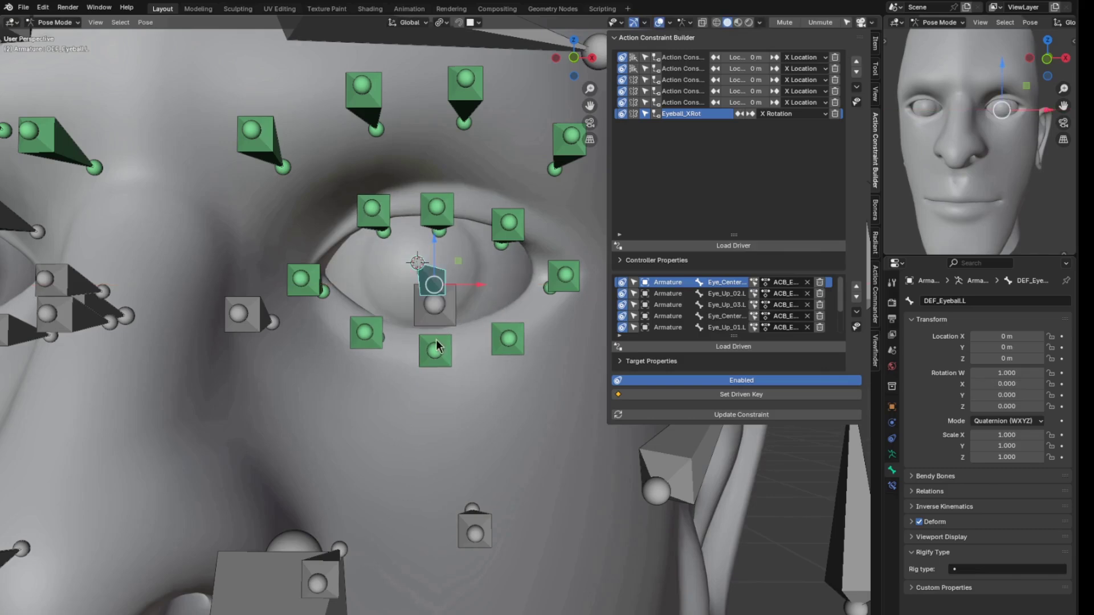
{"action": "key", "text": "x"}
{"action": "key", "text": "Escape"}
- Widen the Action Constraint Builder sidebar and disable the five constraints listed above Eyeball_XRot
{"action": "left_click_drag", "start_coordinate": [606, 211], "coordinate": [542, 213]}
{"action": "middle_click_drag", "start_coordinate": [371, 224], "coordinate": [297, 226], "text": "shift"}
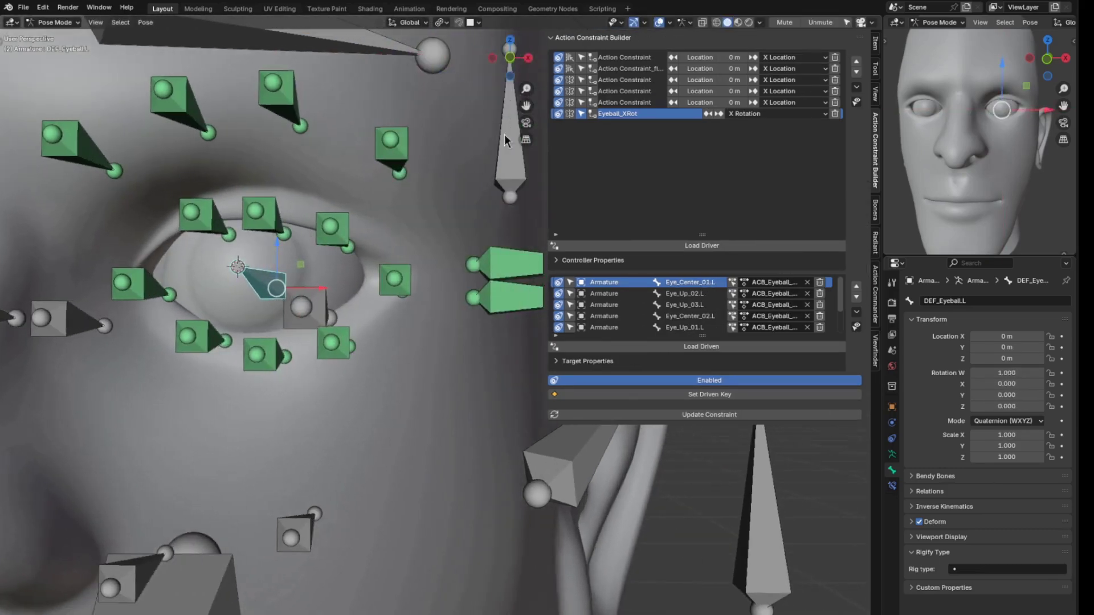
{"action": "left_click", "coordinate": [558, 90]}
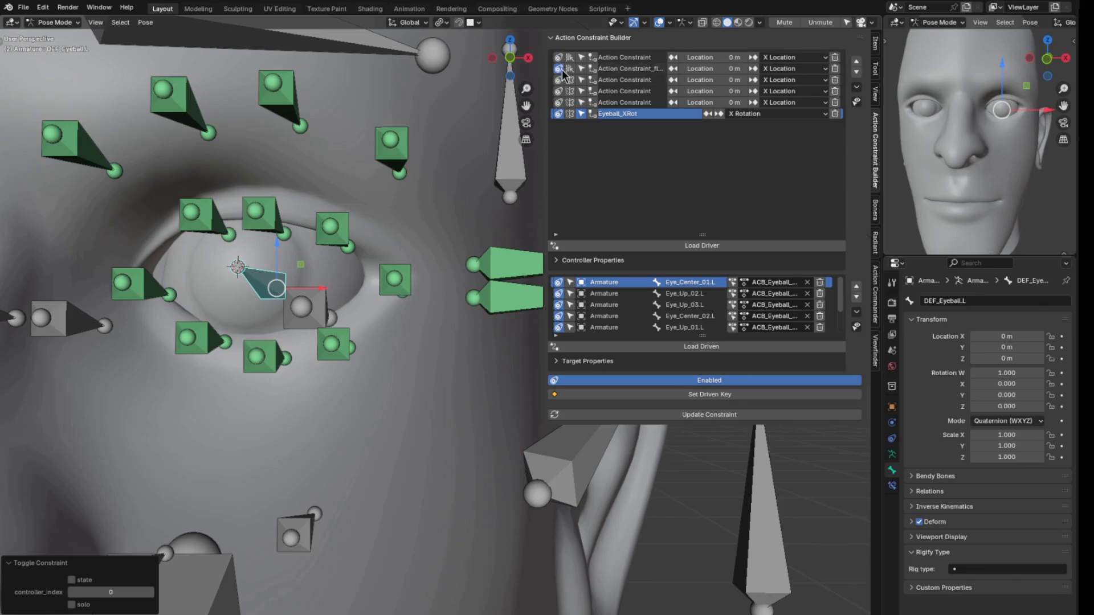
{"action": "left_click", "coordinate": [562, 70]}
- Test the isolated Eyeball_XRot constraint by rotating DEF_Eyeball.L around its local X axis, and cancel the rotation
{"action": "middle_click_drag", "start_coordinate": [405, 228], "coordinate": [476, 204], "text": "shift"}
{"action": "key", "text": "r"}
{"action": "key", "text": "x"}
{"action": "key", "text": "x"}
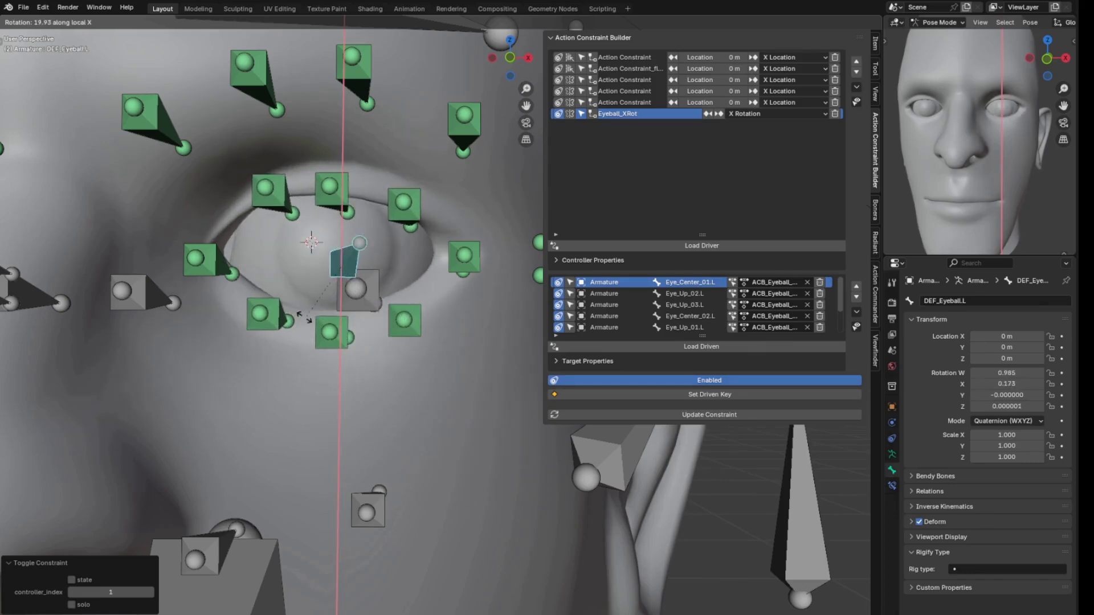
{"action": "key", "text": "Escape"}
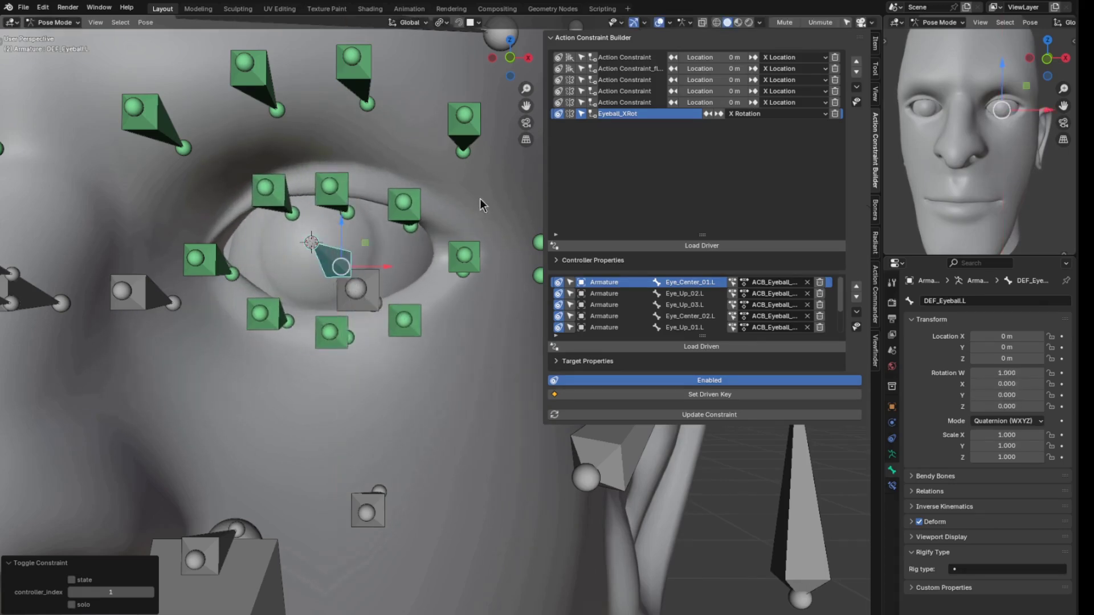
- Rotate DEF_Eyeball.L outward, away from the nose, around its local X axis
{"action": "middle_click_drag", "start_coordinate": [367, 342], "coordinate": [371, 365], "text": "shift"}
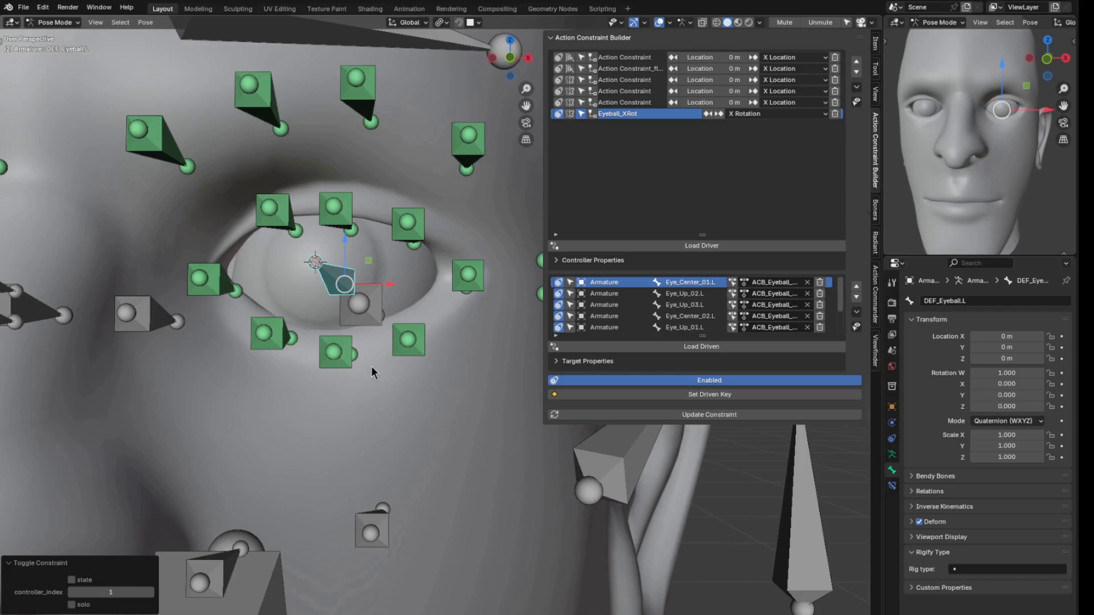
{"action": "key", "text": "r"}
{"action": "key", "text": "z"}
{"action": "key", "text": "z"}
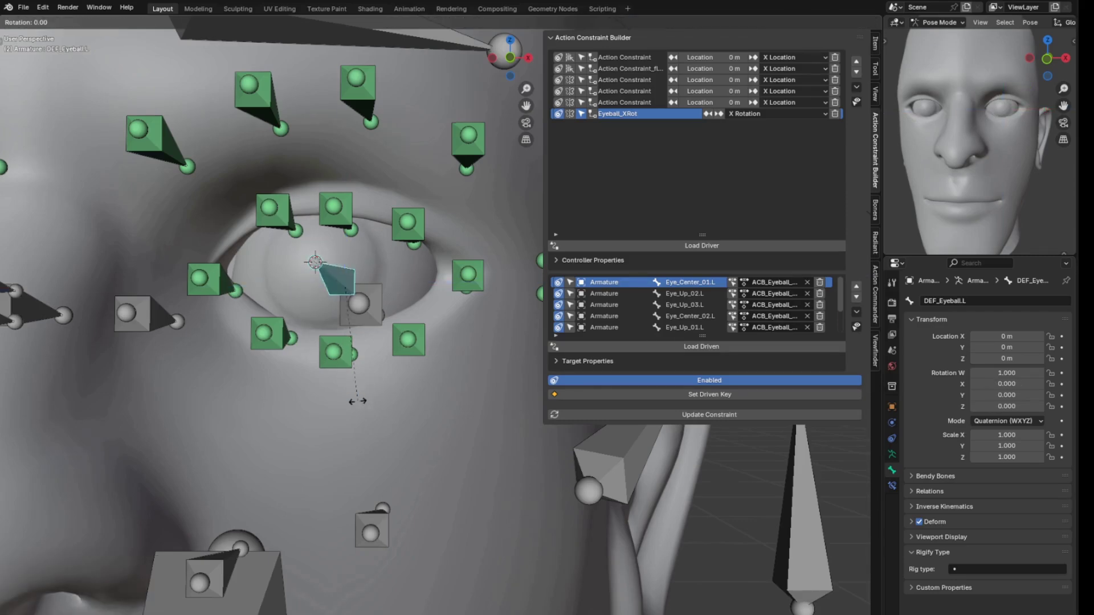
{"action": "key", "text": "x"}
{"action": "key", "text": "x"}
{"action": "left_click", "coordinate": [396, 229]}
- Move the upper-lid bone Eye_Up_03.L about 0.012 m outward and 0.005 m down
{"action": "left_click", "coordinate": [396, 230]}
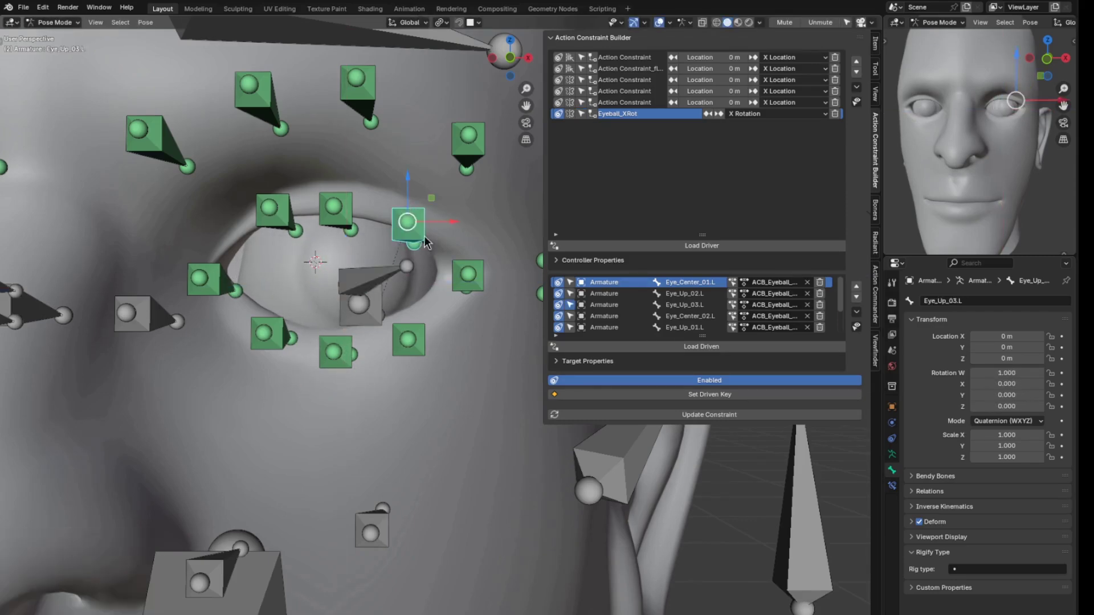
{"action": "middle_click_drag", "start_coordinate": [396, 230], "coordinate": [388, 235]}
{"action": "key", "text": "g"}
{"action": "left_click", "coordinate": [423, 240]}
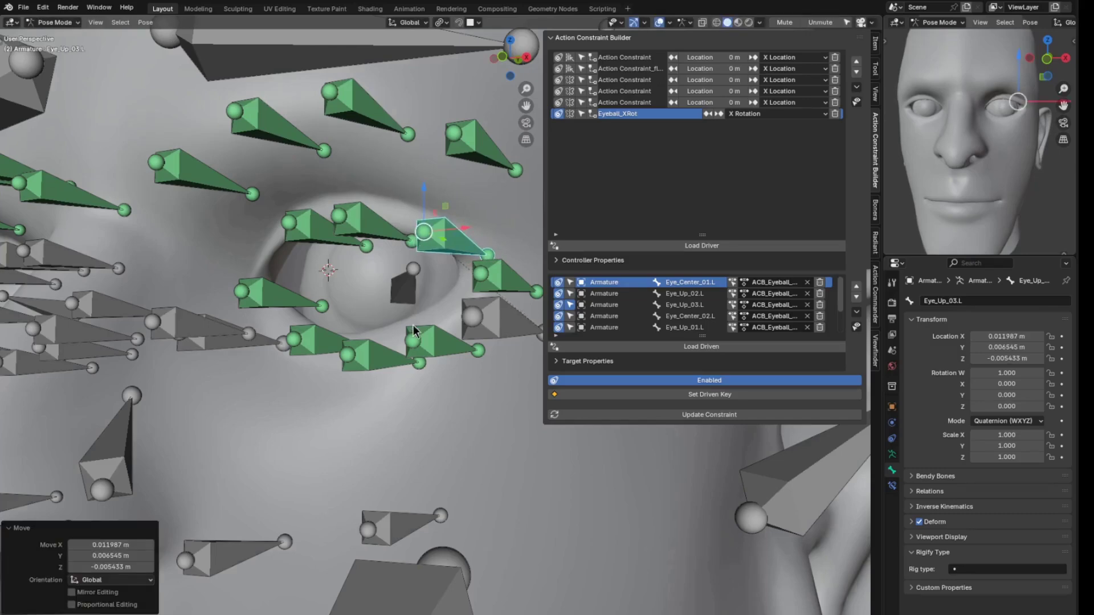
- Shift the lower-lid bones Eye_Bottom_03.L and Eye_Bottom_02.L outward, moving Eye_Bottom_02.L about 0.02 m outward and 0.006 m down
{"action": "left_click", "coordinate": [425, 343]}
{"action": "key", "text": "g"}
{"action": "left_click", "coordinate": [450, 344]}
{"action": "left_click", "coordinate": [398, 355]}
{"action": "middle_click_drag", "start_coordinate": [398, 354], "coordinate": [426, 358]}
{"action": "key", "text": "g"}
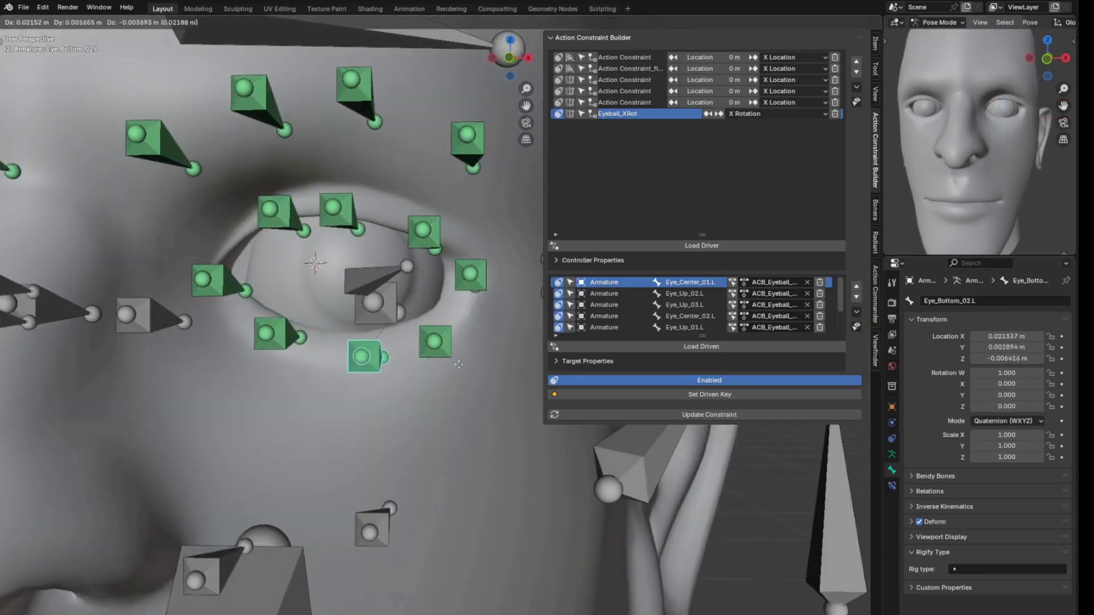
{"action": "left_click", "coordinate": [458, 361]}
- Move Eye_Up_02.L about 0.019 m outward and 0.004 m up, and Eye_Up_01.L about 0.005 m outward and 0.001 m down
{"action": "left_click", "coordinate": [352, 218]}
{"action": "key", "text": "g"}
{"action": "left_click", "coordinate": [377, 205]}
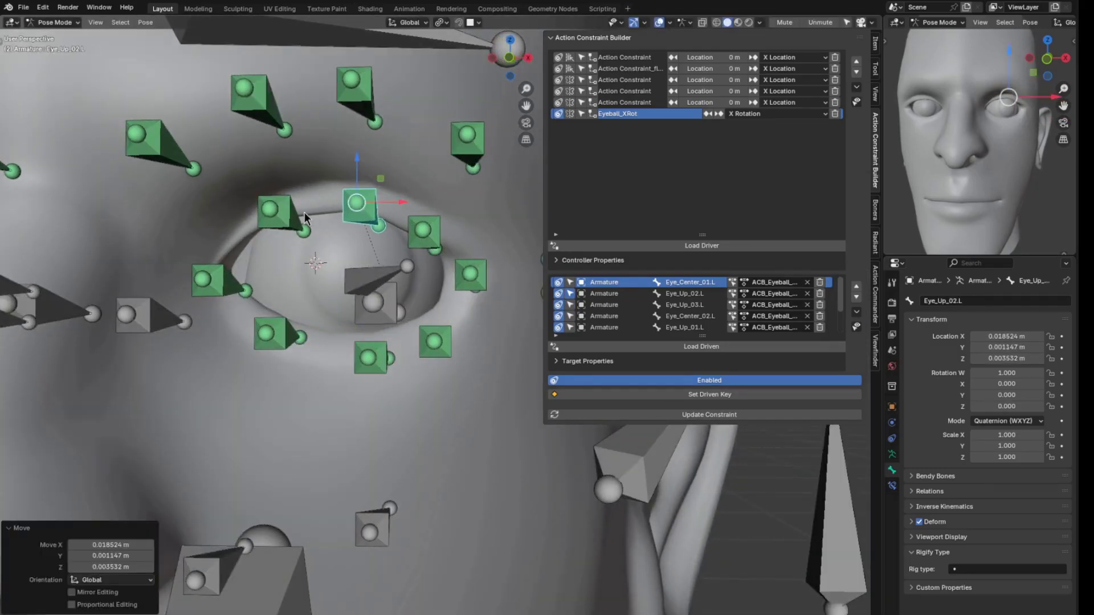
{"action": "left_click", "coordinate": [315, 230]}
{"action": "key", "text": "g"}
{"action": "left_click", "coordinate": [333, 238]}
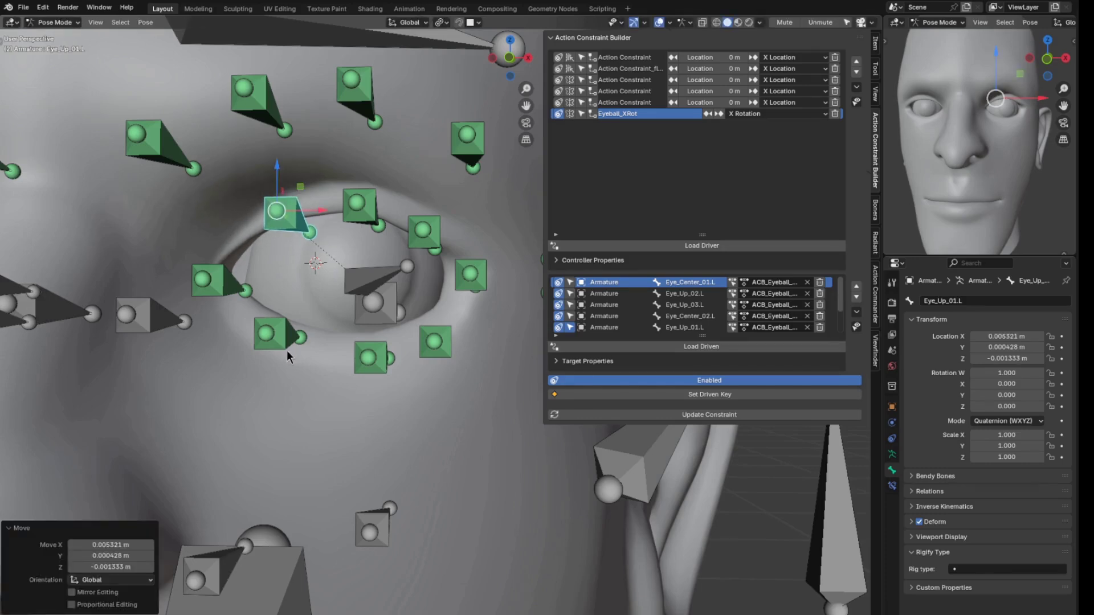
- Nudge the lower-lid bone Eye_Bottom_01.L slightly outward and set a driven key for the Eyeball_XRot constraint
{"action": "left_click", "coordinate": [286, 350]}
{"action": "key", "text": "g"}
{"action": "left_click", "coordinate": [293, 349]}
{"action": "left_click", "coordinate": [654, 399]}
- Test how the eyelids follow by freely rotating DEF_Eyeball.L, and undo the rotation
{"action": "middle_click_drag", "start_coordinate": [428, 301], "coordinate": [400, 311], "text": "shift"}
{"action": "left_click", "coordinate": [383, 284]}
{"action": "key", "text": "r"}
{"action": "key", "text": "r"}
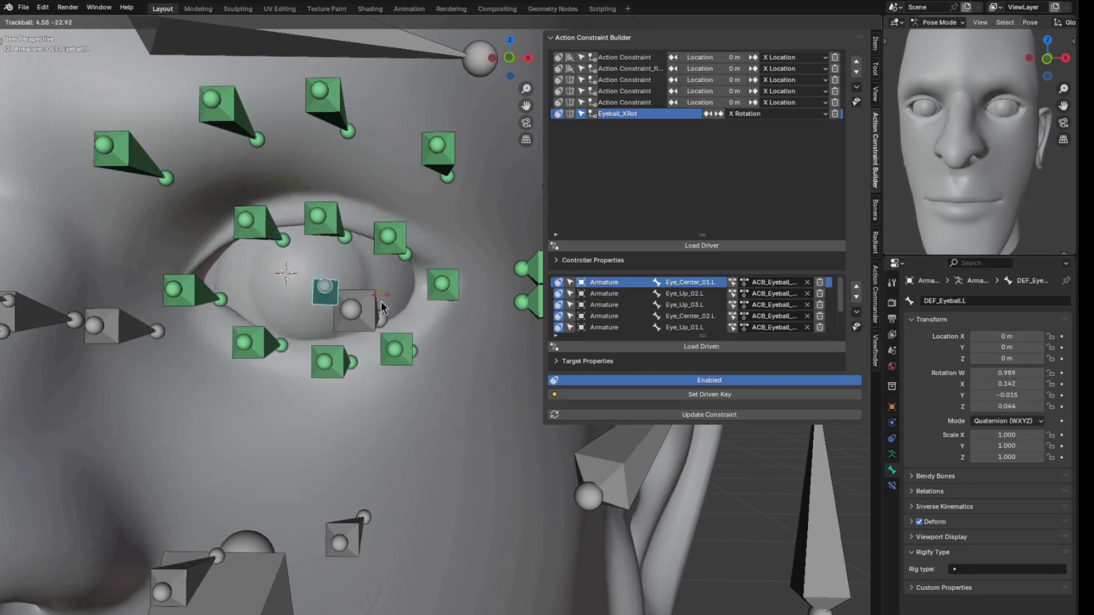
{"action": "left_click", "coordinate": [397, 327]}
{"action": "key", "text": "ctrl+z"}
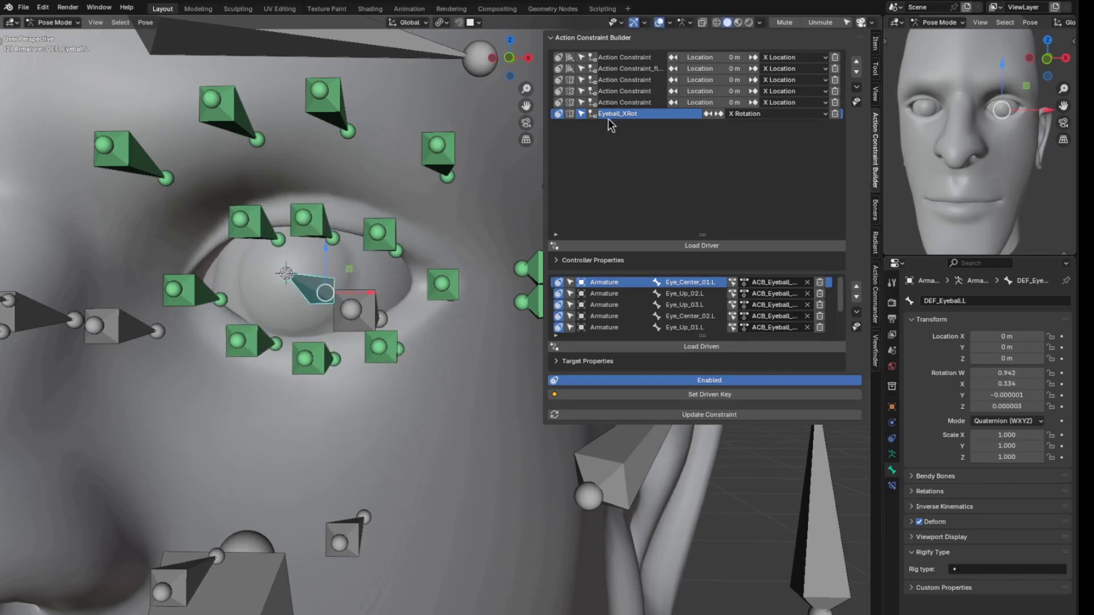
{"action": "left_click", "coordinate": [662, 246]}
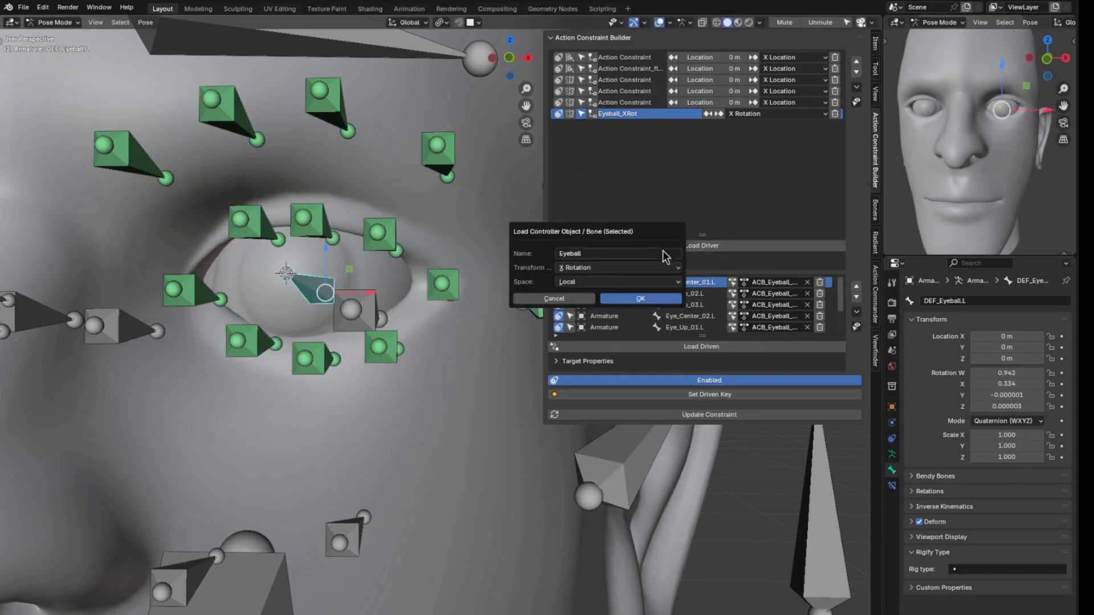
{"action": "left_click", "coordinate": [604, 269]}
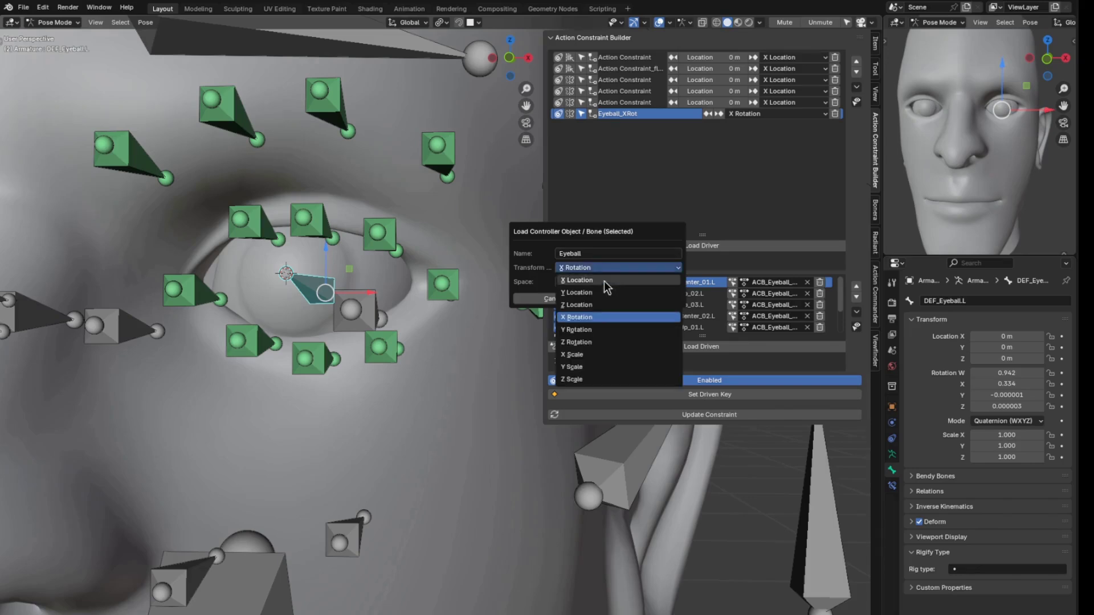
{"action": "left_click", "coordinate": [600, 330]}
- Check the local Y axis of DEF_Eyeball.L by setting its Y rotation to 0.100, and undo the change
{"action": "left_click", "coordinate": [892, 486]}
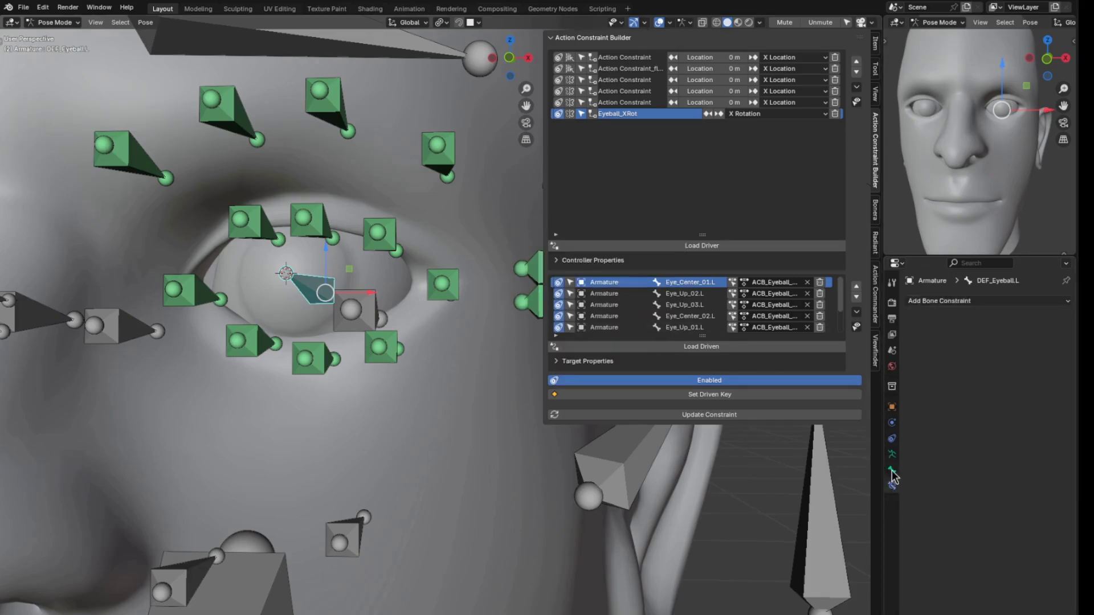
{"action": "left_click", "coordinate": [892, 472]}
{"action": "left_click_drag", "start_coordinate": [1007, 395], "coordinate": [1013, 395]}
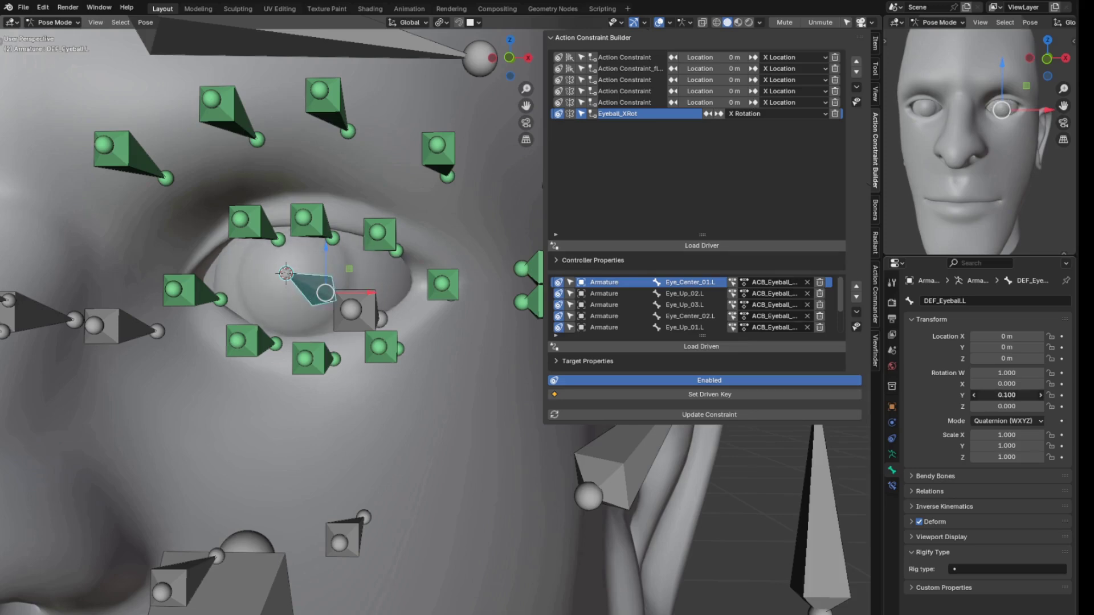
{"action": "key", "text": "ctrl+z"}
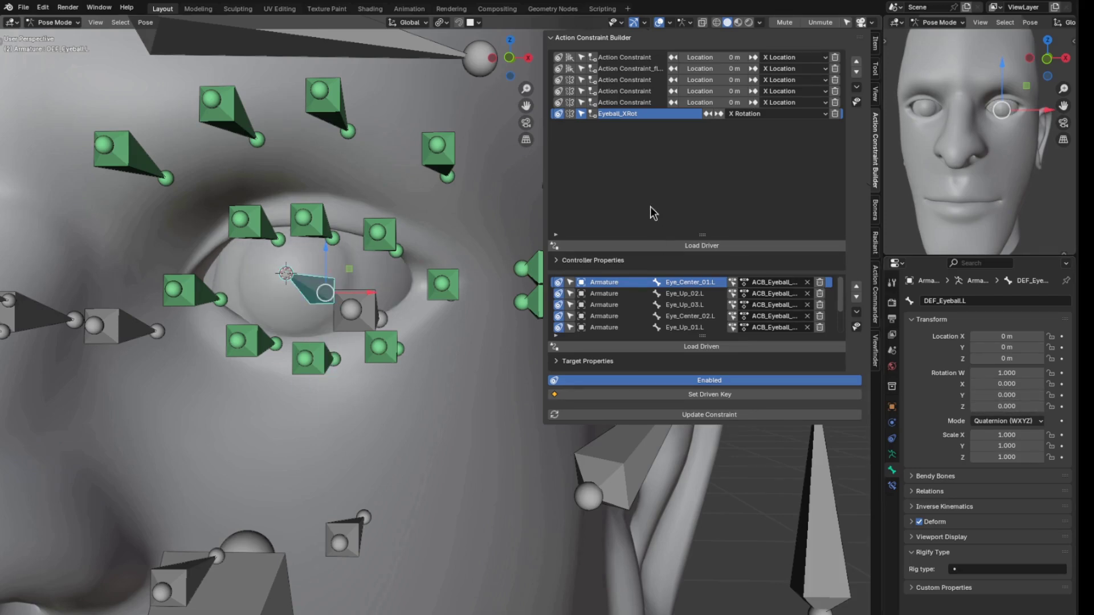
- Load DEF_Eyeball.L as a driver named Eyeball with Z Rotation in Local space
{"action": "left_click", "coordinate": [653, 247]}
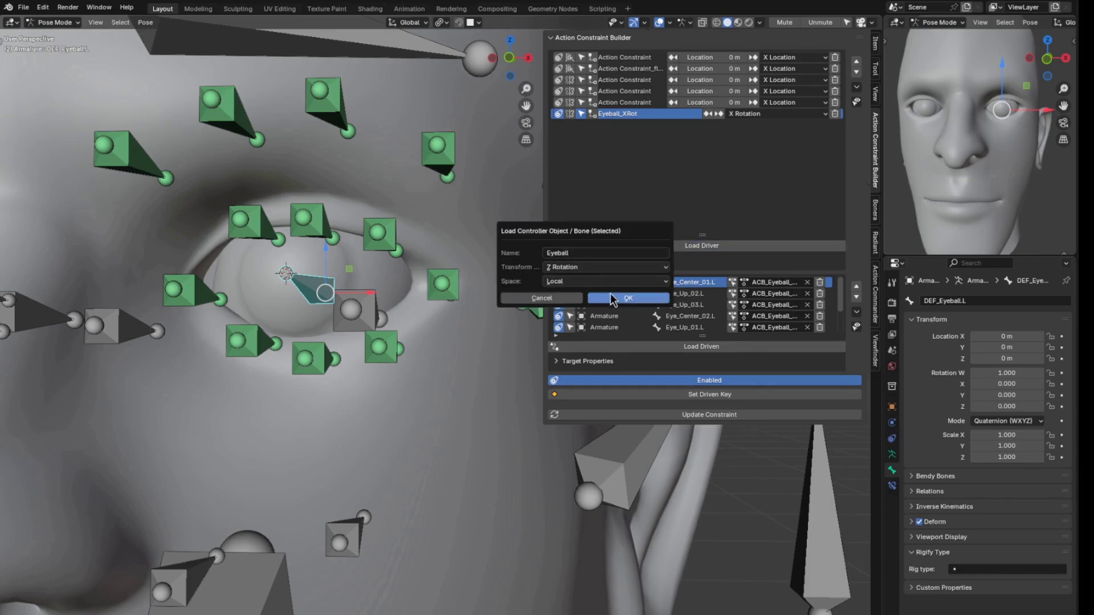
{"action": "left_click", "coordinate": [619, 300]}
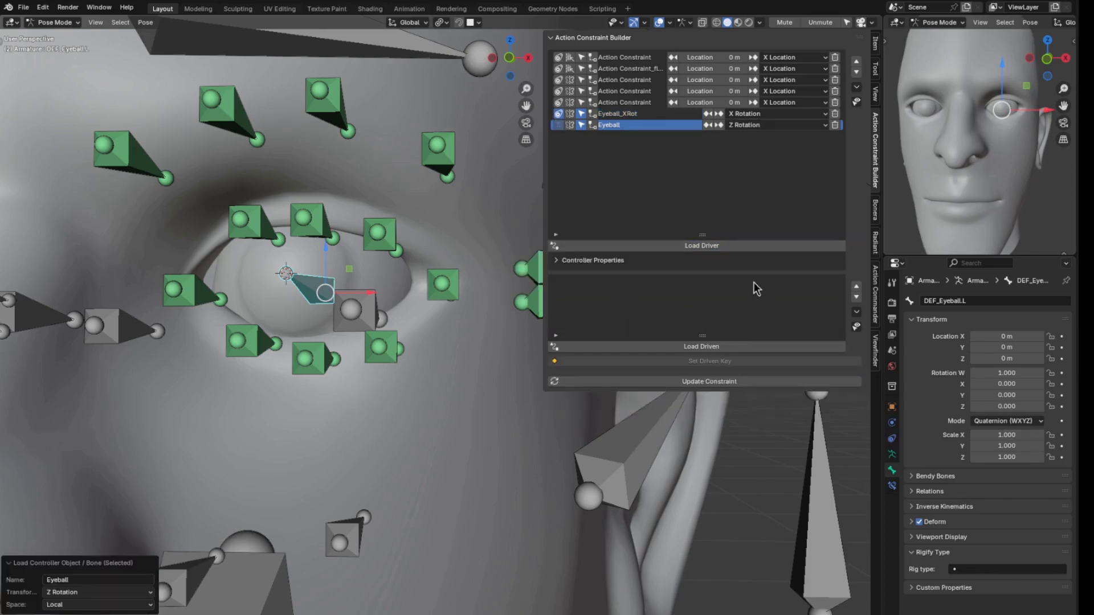
- Load the eight bones around the left eye as driven bones of Eyeball and set a driven key at the neutral pose
{"action": "middle_click_drag", "start_coordinate": [391, 292], "coordinate": [414, 287], "text": "shift"}
{"action": "left_click", "coordinate": [289, 237]}
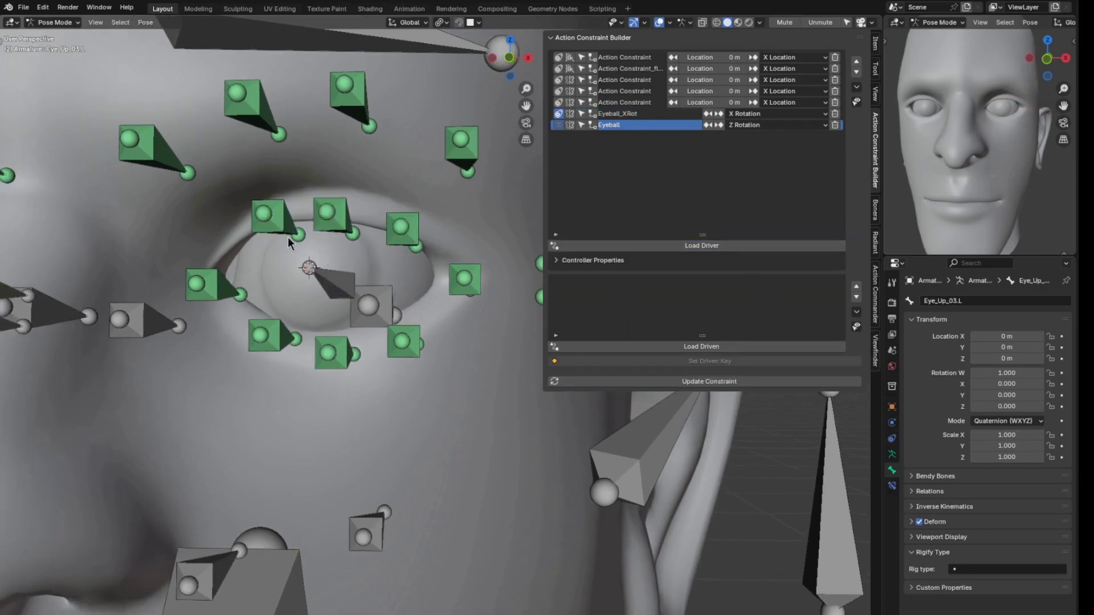
{"action": "left_click", "coordinate": [395, 238], "text": "shift"}
{"action": "left_click", "coordinate": [466, 286], "text": "shift"}
{"action": "left_click", "coordinate": [406, 346], "text": "shift"}
{"action": "left_click", "coordinate": [334, 354], "text": "shift"}
{"action": "left_click", "coordinate": [270, 341], "text": "shift"}
{"action": "left_click", "coordinate": [210, 289], "text": "shift"}
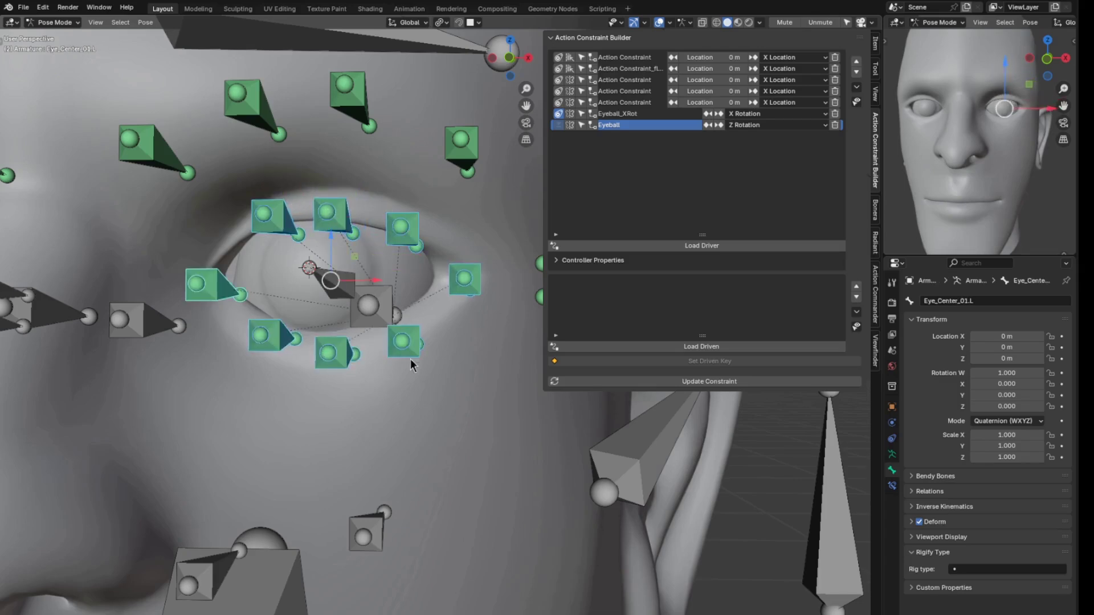
{"action": "left_click", "coordinate": [684, 347]}
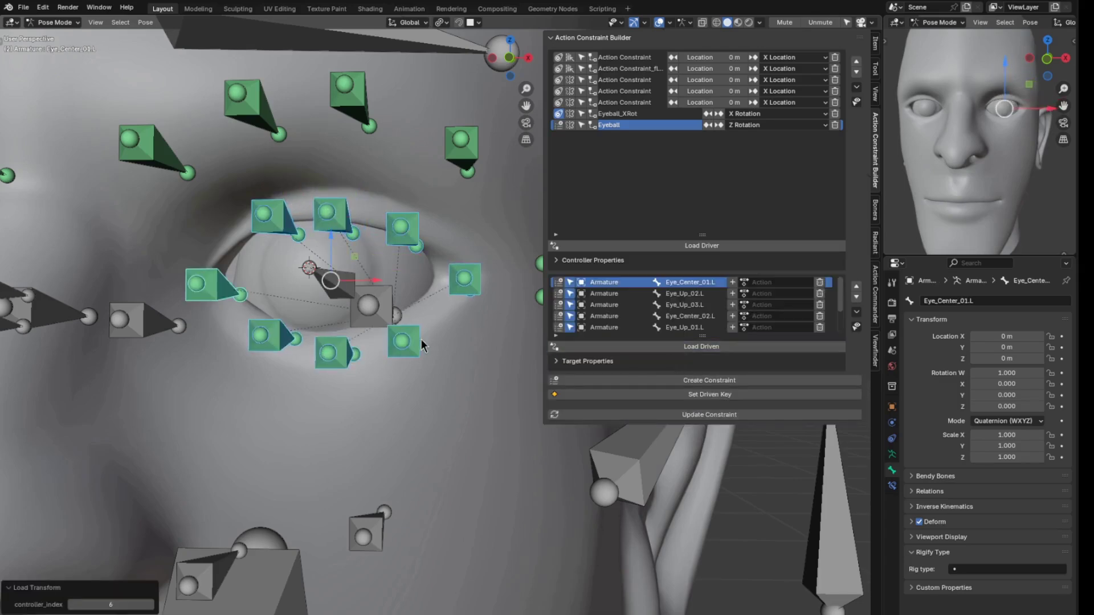
{"action": "left_click", "coordinate": [619, 396]}
- Disable the Eyeball_XRot constraint to isolate the Z Rotation driver, and deselect all bones
{"action": "middle_click_drag", "start_coordinate": [303, 306], "coordinate": [333, 315], "text": "shift"}
{"action": "left_click", "coordinate": [356, 294]}
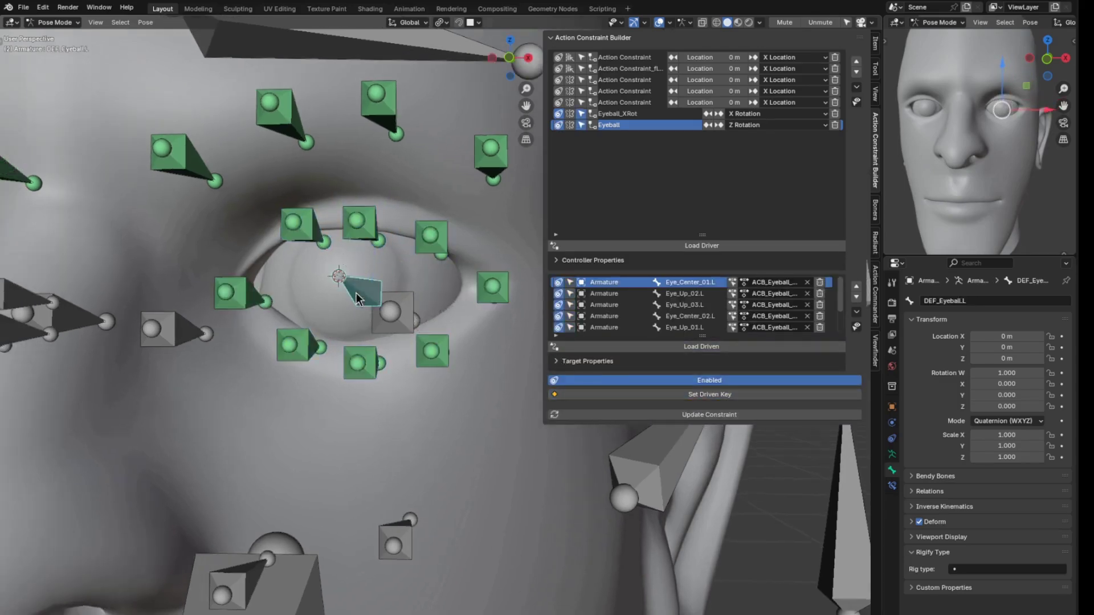
{"action": "left_click", "coordinate": [558, 114]}
{"action": "middle_click_drag", "start_coordinate": [344, 262], "coordinate": [404, 272]}
{"action": "key", "text": "a"}
{"action": "key", "text": "a"}
{"action": "key", "text": "a"}
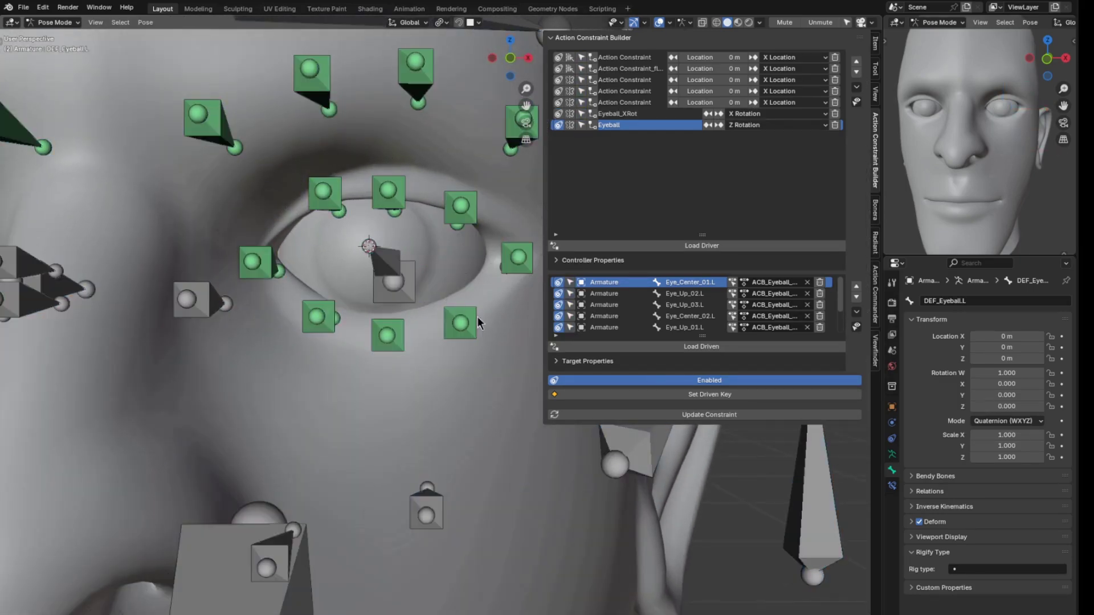
- Reset the bones around the left eye to their rest pose with the Eyeball constraint temporarily disabled
{"action": "left_click", "coordinate": [728, 380]}
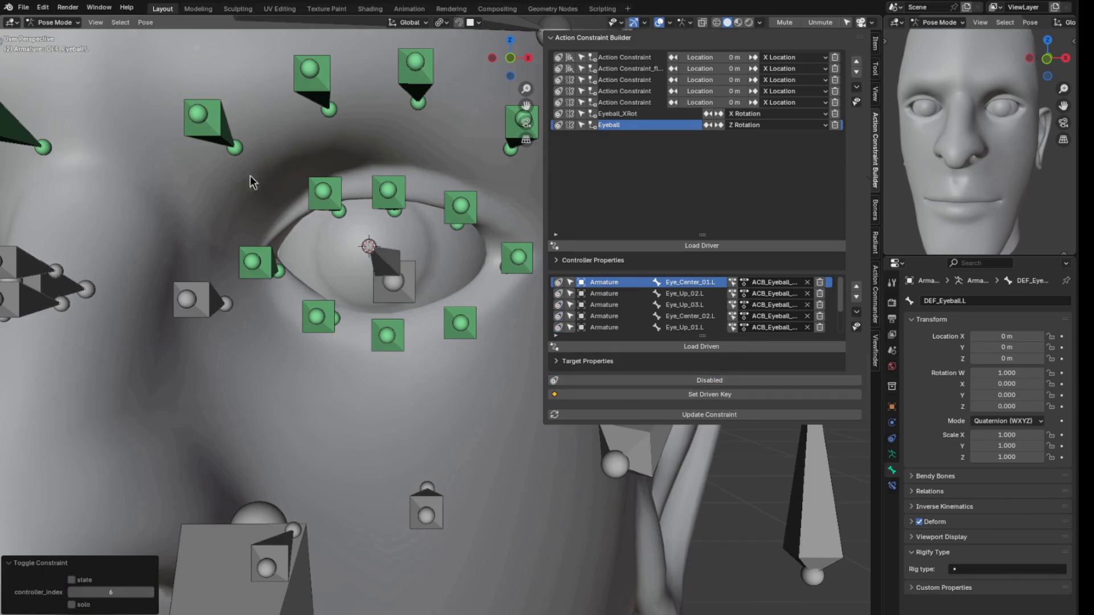
{"action": "left_click_drag", "start_coordinate": [253, 183], "coordinate": [512, 368]}
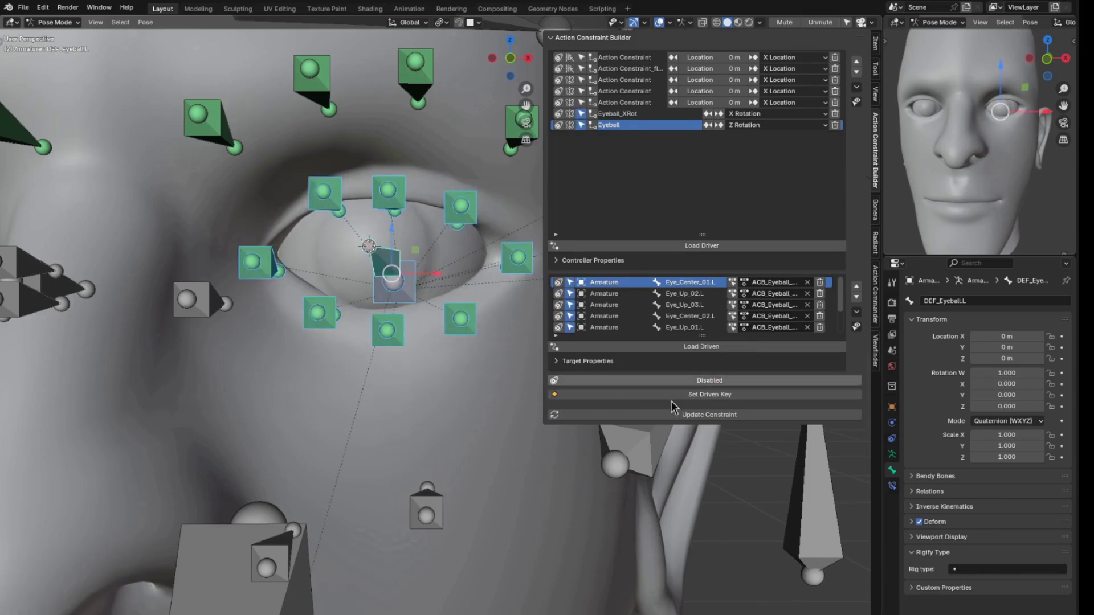
{"action": "left_click", "coordinate": [724, 382]}
{"action": "key", "text": "alt+a"}
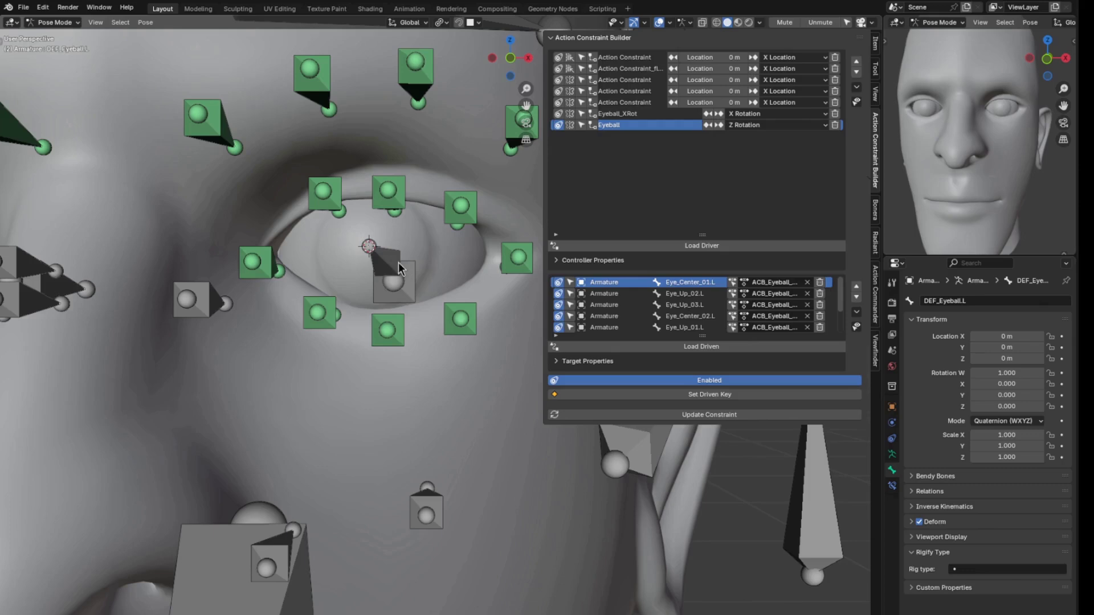
- Rotate DEF_Eyeball.L upward around its local Z axis to a quaternion Z of about -0.176
{"action": "left_click", "coordinate": [400, 258]}
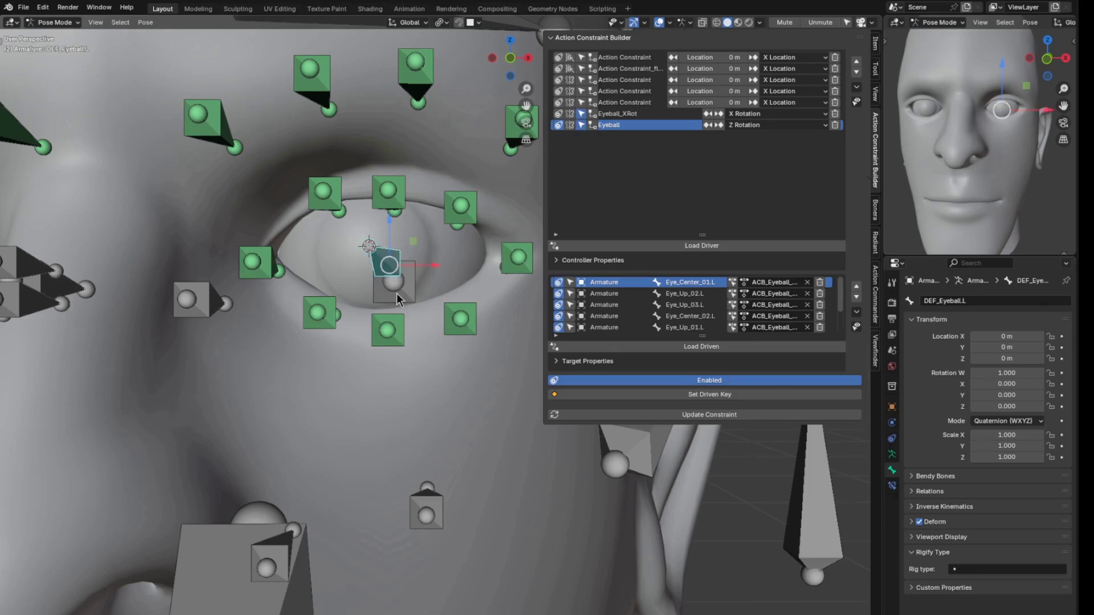
{"action": "middle_click_drag", "start_coordinate": [399, 299], "coordinate": [386, 302], "text": "shift"}
{"action": "key", "text": "r"}
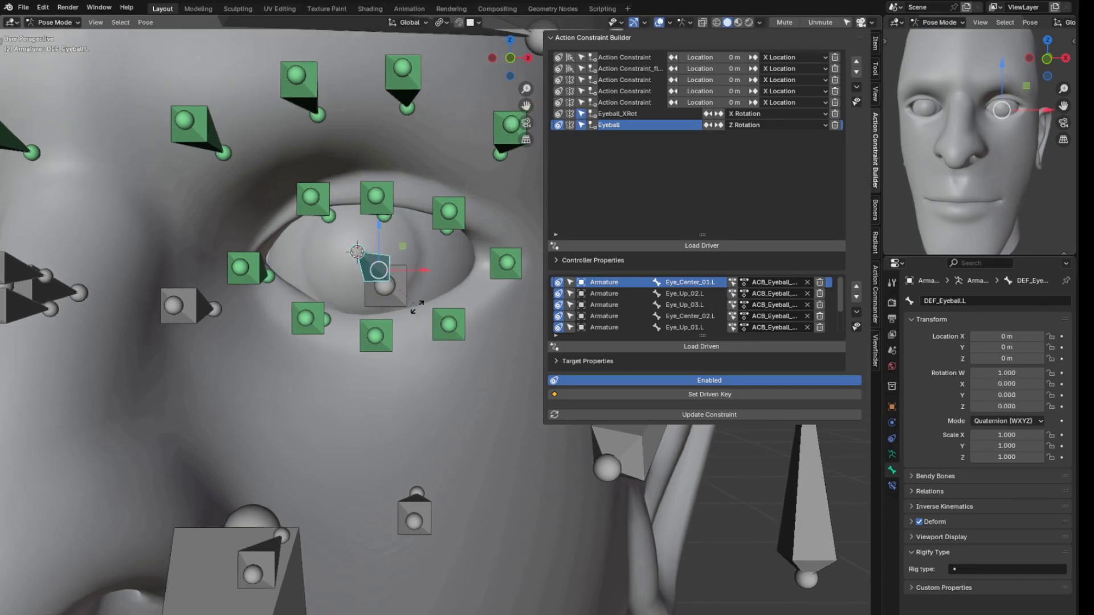
{"action": "key", "text": "z"}
{"action": "key", "text": "z"}
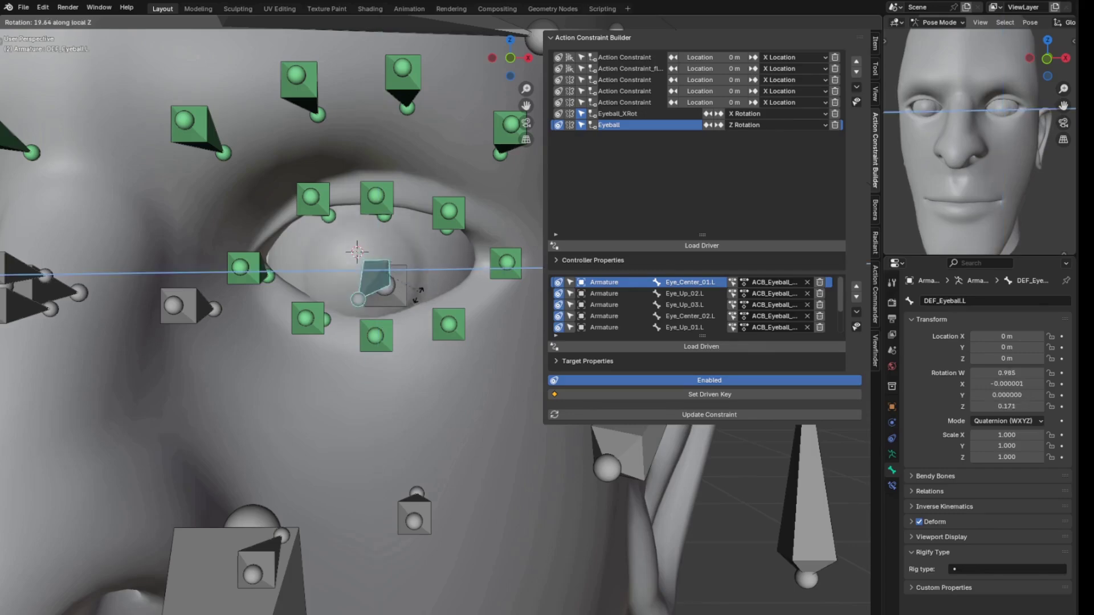
{"action": "left_click", "coordinate": [405, 332]}
- Raise the upper-lid bones Eye_Up_02.L and Eye_Up_03.L to follow the upward-looking eyeball
{"action": "left_click", "coordinate": [382, 213]}
{"action": "middle_click_drag", "start_coordinate": [385, 213], "coordinate": [429, 287]}
{"action": "scroll", "coordinate": [412, 213], "scroll_direction": "up", "scroll_amount": 2}
{"action": "key", "text": "g"}
{"action": "left_click", "coordinate": [460, 247]}
{"action": "left_click", "coordinate": [464, 245]}
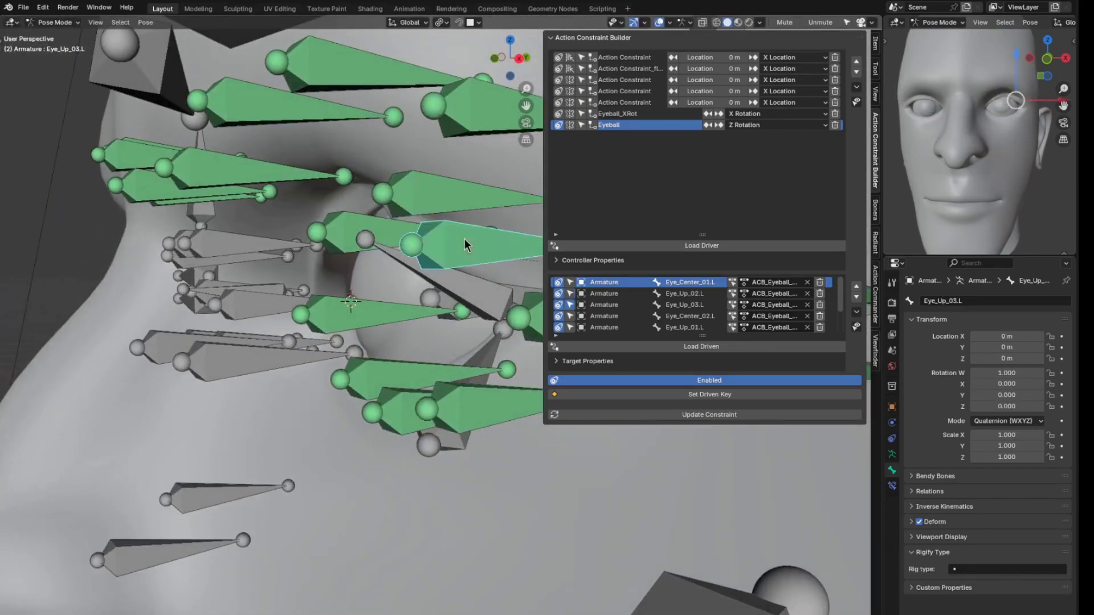
{"action": "left_click_drag", "start_coordinate": [464, 240], "coordinate": [502, 210]}
- Raise Eye_Up_01.L and adjust Eye_Up_02.L to a location of about X 0.015, Y 0.023, Z 0.017 m
{"action": "left_click", "coordinate": [379, 217]}
{"action": "middle_click_drag", "start_coordinate": [380, 216], "coordinate": [423, 197]}
{"action": "key", "text": "g"}
{"action": "left_click", "coordinate": [413, 234]}
{"action": "left_click", "coordinate": [374, 186]}
{"action": "key", "text": "g"}
{"action": "left_click", "coordinate": [423, 201]}
{"action": "key", "text": "g"}
{"action": "left_click", "coordinate": [428, 200]}
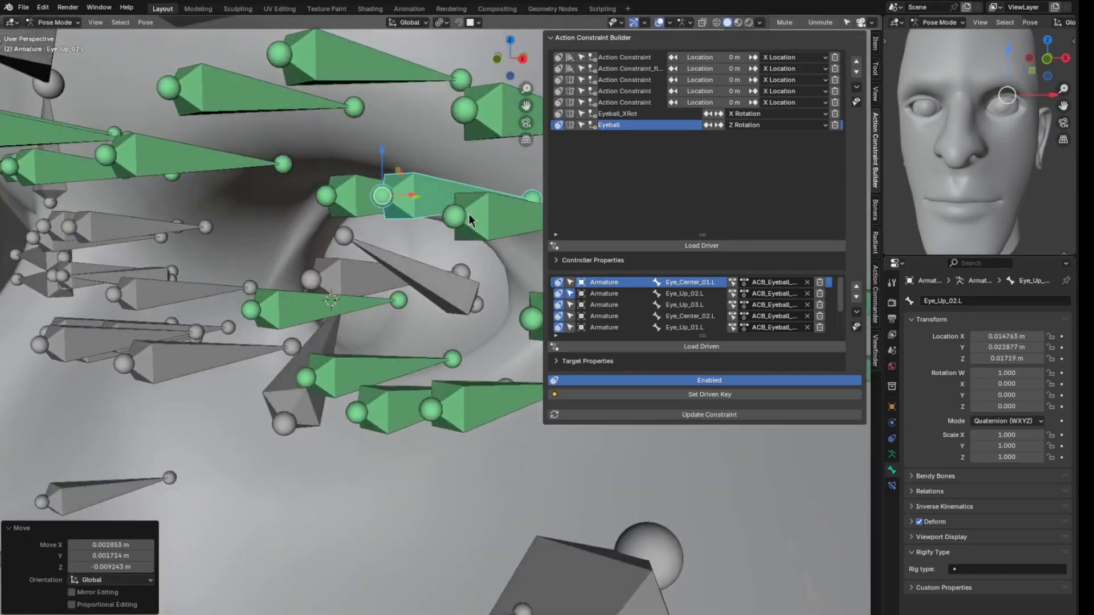
- Fine-tune Eye_Up_03.L to about X 0.010, Y 0.019, Z 0.016 m and set a driven key for the raised upper lid
{"action": "left_click", "coordinate": [471, 221]}
{"action": "key", "text": "g"}
{"action": "left_click", "coordinate": [470, 224]}
{"action": "middle_click_drag", "start_coordinate": [380, 302], "coordinate": [434, 313]}
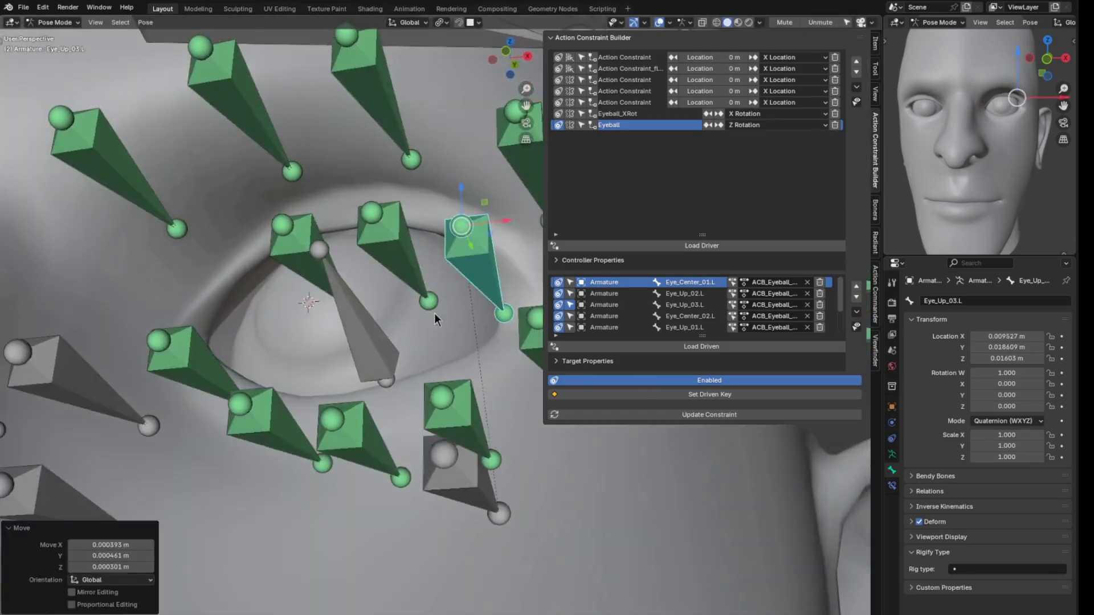
{"action": "left_click", "coordinate": [718, 396]}
- Move Eye_Bottom_01.L about 0.010 m up and 0.004 m outward, and raise Eye_Bottom_02.L alongside it
{"action": "middle_click_drag", "start_coordinate": [324, 336], "coordinate": [353, 364]}
{"action": "left_click", "coordinate": [238, 381]}
{"action": "key", "text": "g"}
{"action": "left_click", "coordinate": [249, 349]}
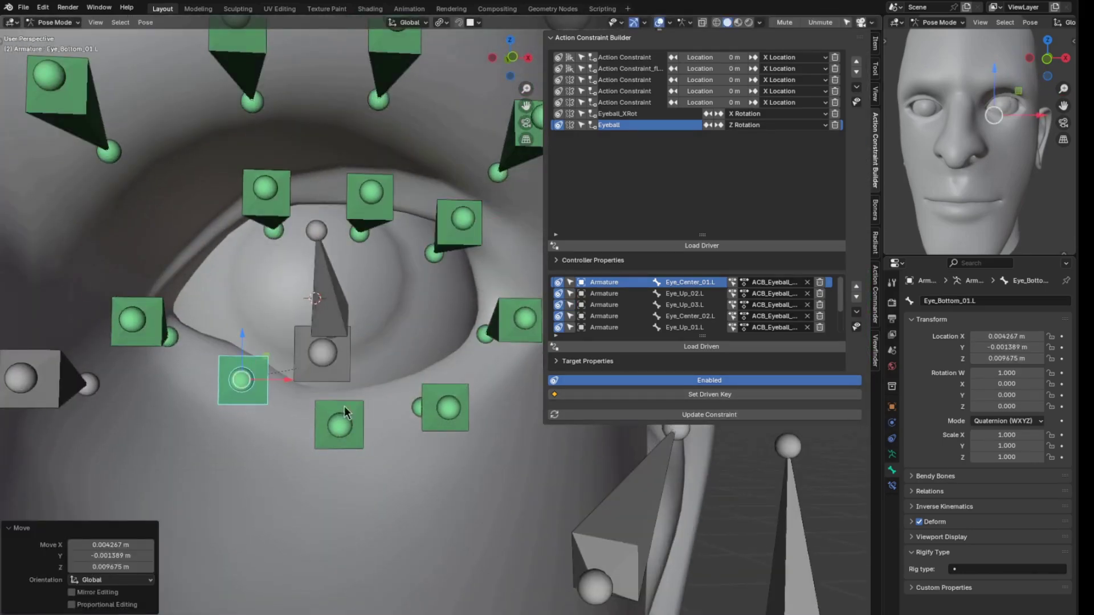
{"action": "left_click", "coordinate": [344, 417]}
{"action": "key", "text": "g"}
{"action": "left_click", "coordinate": [344, 390]}
- Raise Eye_Bottom_03.L about 0.012 m and set a driven key for the raised lower lid
{"action": "left_click", "coordinate": [448, 400]}
{"action": "key", "text": "g"}
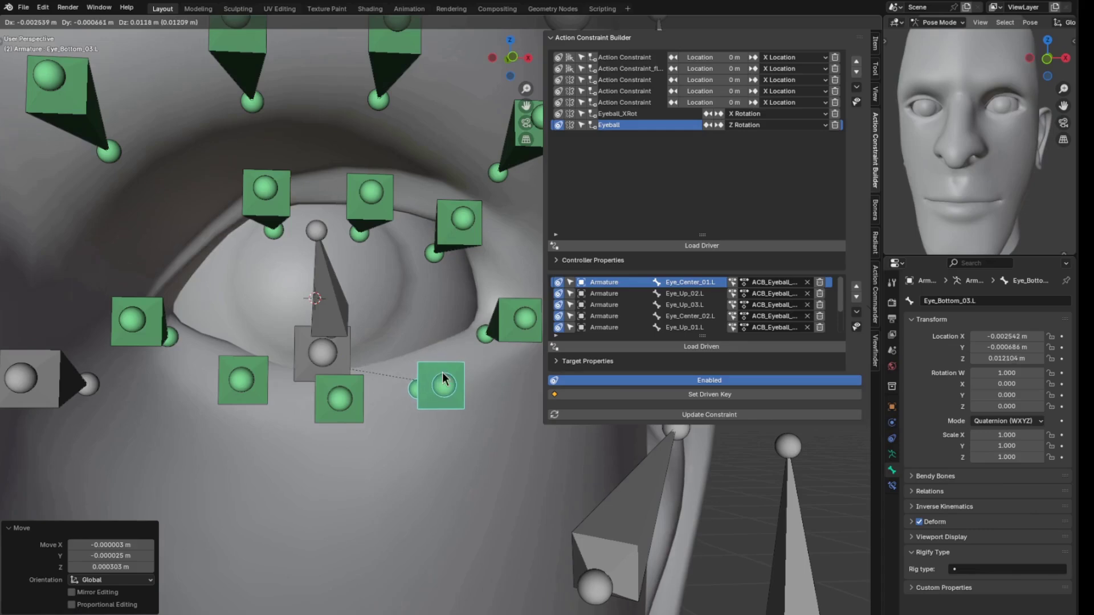
{"action": "left_click", "coordinate": [443, 372]}
{"action": "left_click", "coordinate": [716, 393]}
- Rotate DEF_Eyeball.L downward around its local Z axis to a quaternion Z of about 0.151
{"action": "left_click", "coordinate": [332, 268]}
{"action": "key", "text": "r"}
{"action": "key", "text": "r"}
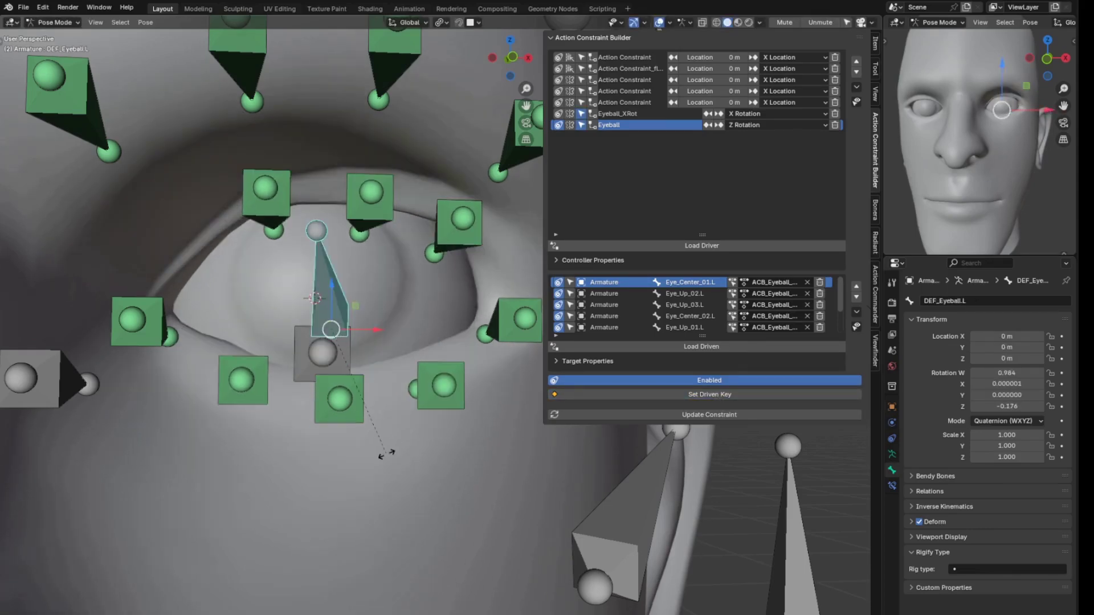
{"action": "key", "text": "z"}
{"action": "key", "text": "z"}
{"action": "left_click", "coordinate": [418, 377]}
- Lower the lower-lid bones Eye_Bottom_01.L and Eye_Bottom_02.L to follow the downward-looking eyeball
{"action": "middle_click_drag", "start_coordinate": [293, 341], "coordinate": [304, 216], "text": "shift"}
{"action": "left_click", "coordinate": [269, 295]}
{"action": "middle_click_drag", "start_coordinate": [365, 348], "coordinate": [402, 268]}
{"action": "key", "text": "g"}
{"action": "left_click", "coordinate": [415, 309]}
{"action": "left_click", "coordinate": [368, 319]}
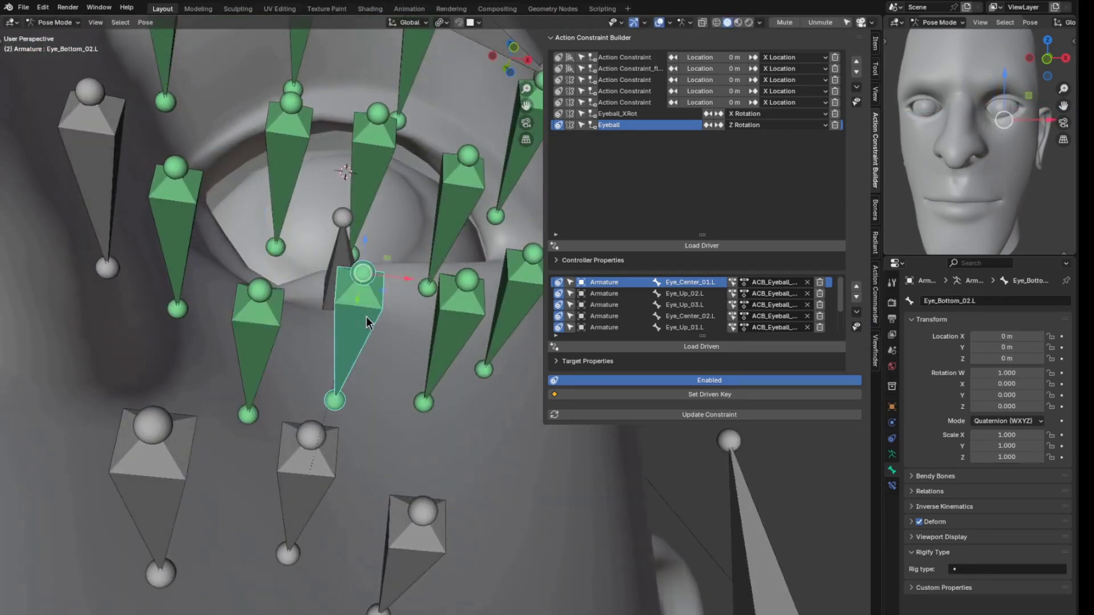
{"action": "key", "text": "g"}
{"action": "left_click", "coordinate": [360, 364]}
- Move Eye_Bottom_03.L about 0.018 m down and 0.014 m back along Y
{"action": "left_click", "coordinate": [460, 315]}
{"action": "key", "text": "g"}
{"action": "left_click", "coordinate": [453, 354]}
{"action": "middle_click_drag", "start_coordinate": [453, 354], "coordinate": [428, 390]}
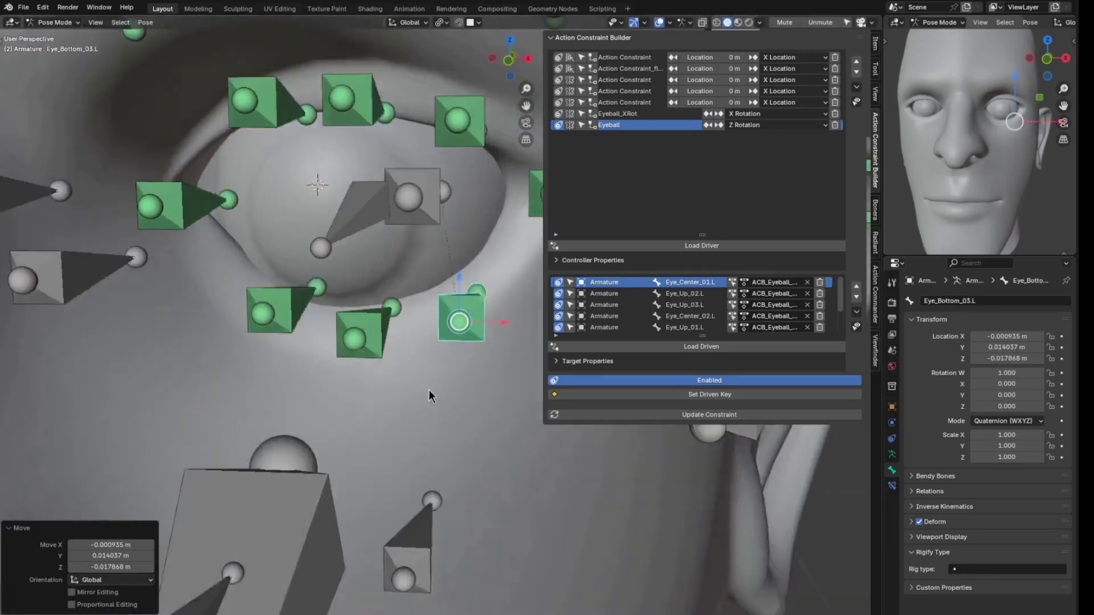
- Lower Eye_Up_01.L, Eye_Up_02.L and Eye_Up_03.L, the last by about 0.015 m, and set a driven key for the downward look
{"action": "left_click", "coordinate": [261, 105]}
{"action": "left_click_drag", "start_coordinate": [261, 105], "coordinate": [272, 144]}
{"action": "left_click", "coordinate": [376, 104]}
{"action": "left_click_drag", "start_coordinate": [376, 104], "coordinate": [373, 139]}
{"action": "left_click", "coordinate": [479, 136]}
{"action": "left_click_drag", "start_coordinate": [479, 136], "coordinate": [468, 188]}
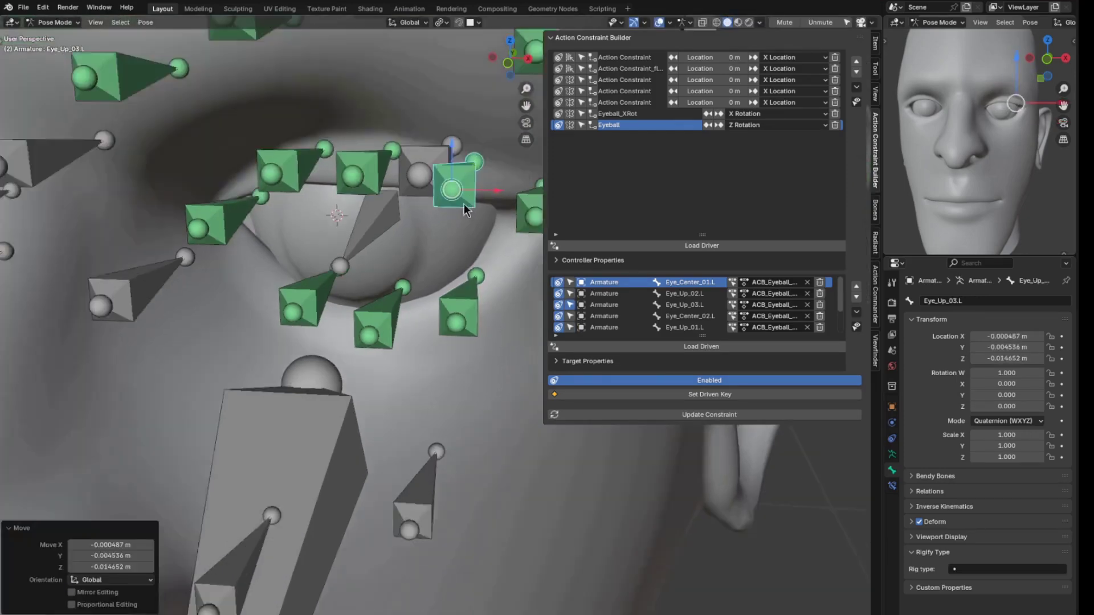
{"action": "middle_click_drag", "start_coordinate": [464, 204], "coordinate": [513, 188]}
{"action": "left_click", "coordinate": [706, 394]}
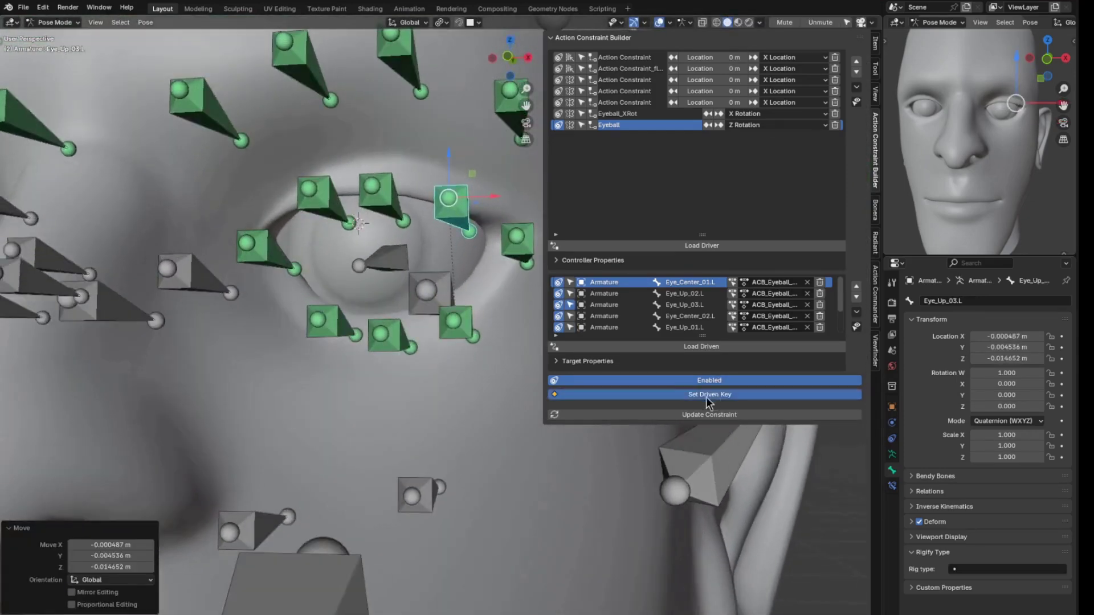
- Test the lids by freely rotating DEF_Eyeball.L, cancel the rotation, and re-enable the Eyeball_XRot constraint
{"action": "left_click", "coordinate": [400, 259]}
{"action": "key", "text": "r"}
{"action": "key", "text": "r"}
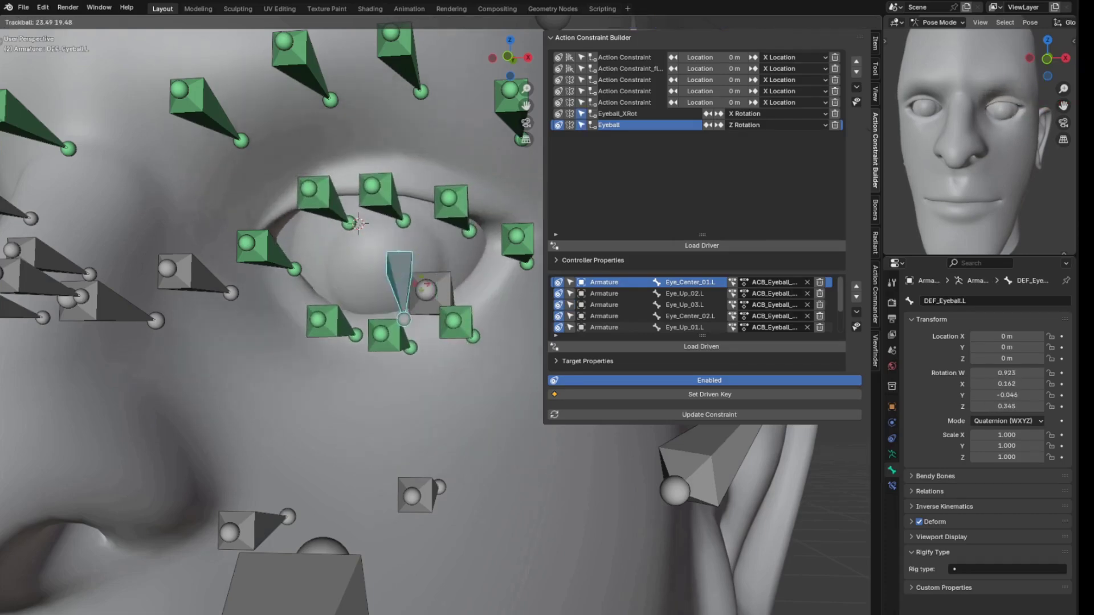
{"action": "right_click", "coordinate": [427, 290]}
{"action": "left_click", "coordinate": [561, 115]}
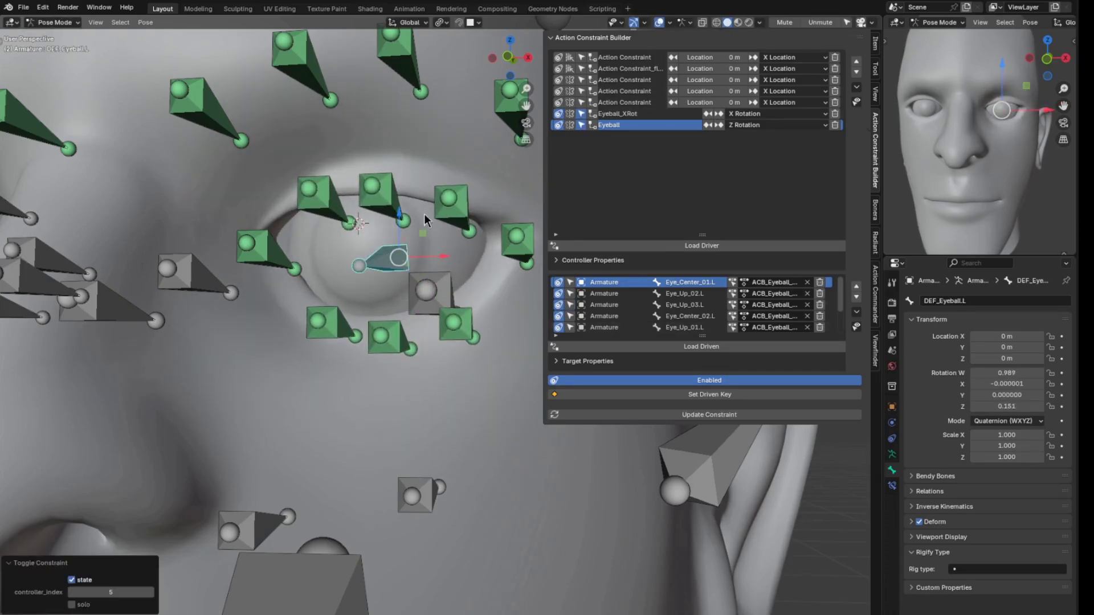
- Test the lids with a free rotation of DEF_Eyeball.L, cancel it, and clear the bone's rotation
{"action": "middle_click_drag", "start_coordinate": [424, 215], "coordinate": [437, 218]}
{"action": "key", "text": "r"}
{"action": "key", "text": "r"}
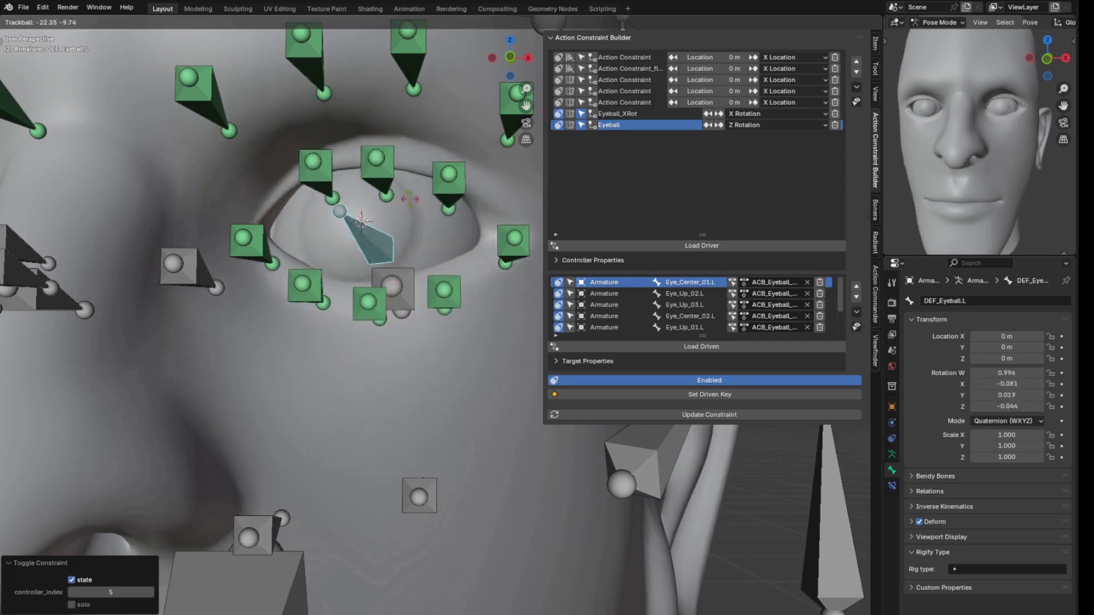
{"action": "right_click", "coordinate": [468, 211]}
{"action": "key", "text": "alt+r"}
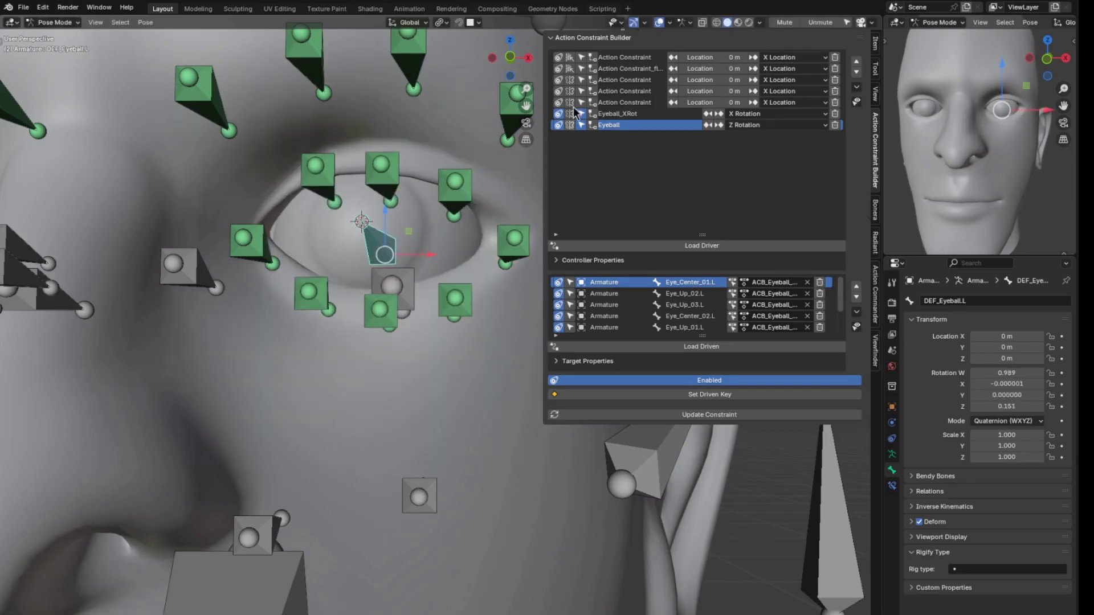
- Enable the five location-driven constraints listed above Eyeball_XRot
{"action": "left_click", "coordinate": [558, 91]}
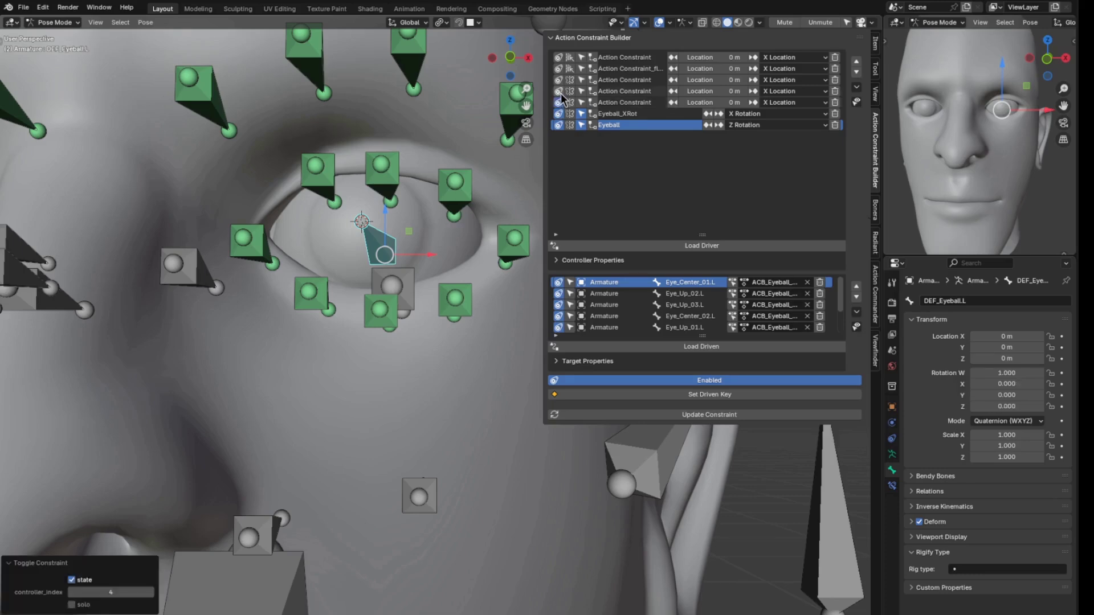
{"action": "left_click", "coordinate": [561, 60]}
{"action": "scroll", "coordinate": [333, 257], "scroll_direction": "down", "scroll_amount": 4}
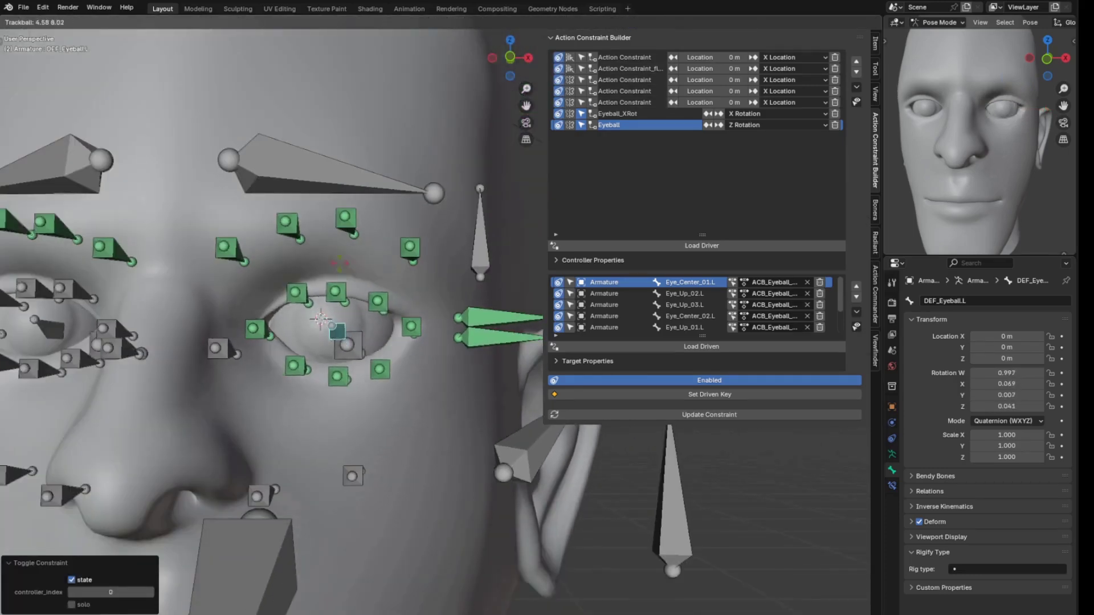
- Test the left eyelids by moving CTRL_Eyelid.L and the lower lid control below it, cancelling each move
{"action": "left_click", "coordinate": [484, 316]}
{"action": "key", "text": "g"}
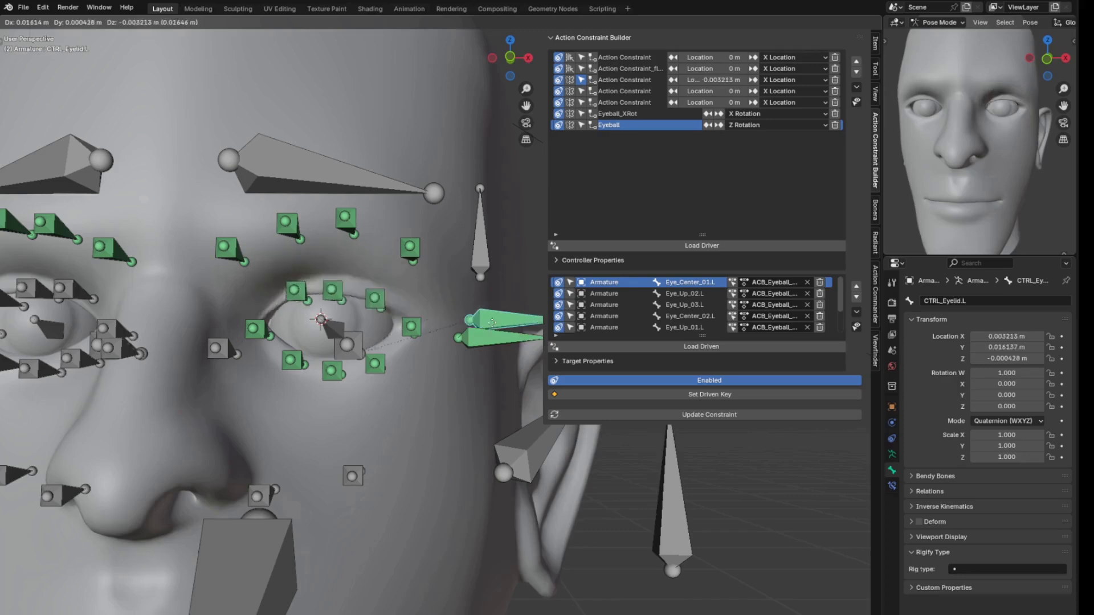
{"action": "right_click", "coordinate": [491, 337]}
{"action": "left_click", "coordinate": [493, 345]}
{"action": "key", "text": "g"}
{"action": "right_click", "coordinate": [492, 320]}
- Test the left blink and eyebrow by moving Blinker.L and CTRL_Brows.L, cancelling each move
{"action": "left_click", "coordinate": [479, 245]}
{"action": "key", "text": "g"}
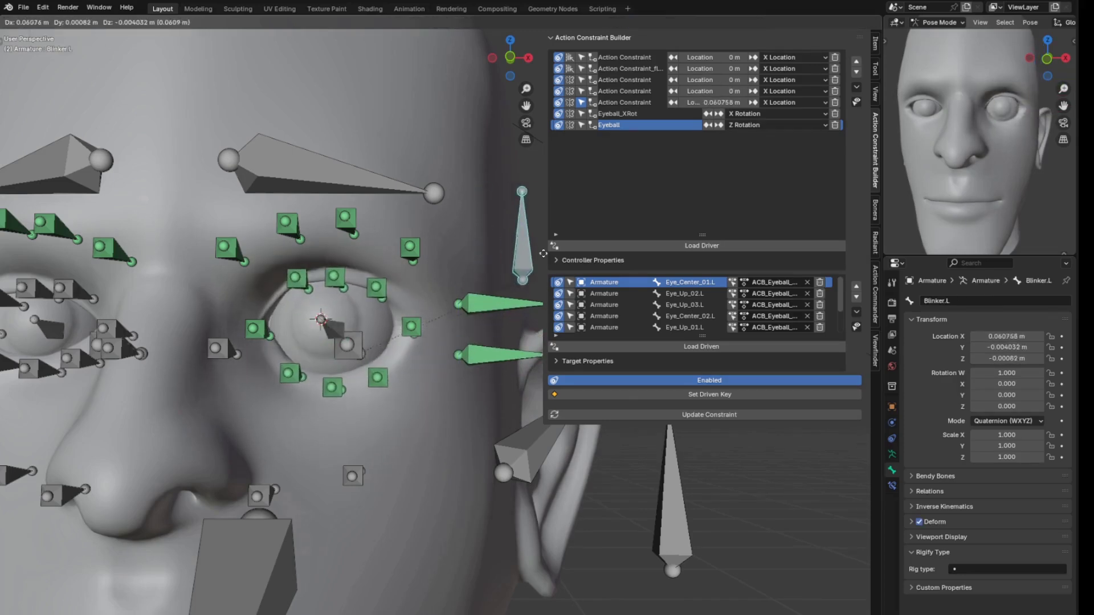
{"action": "right_click", "coordinate": [477, 239]}
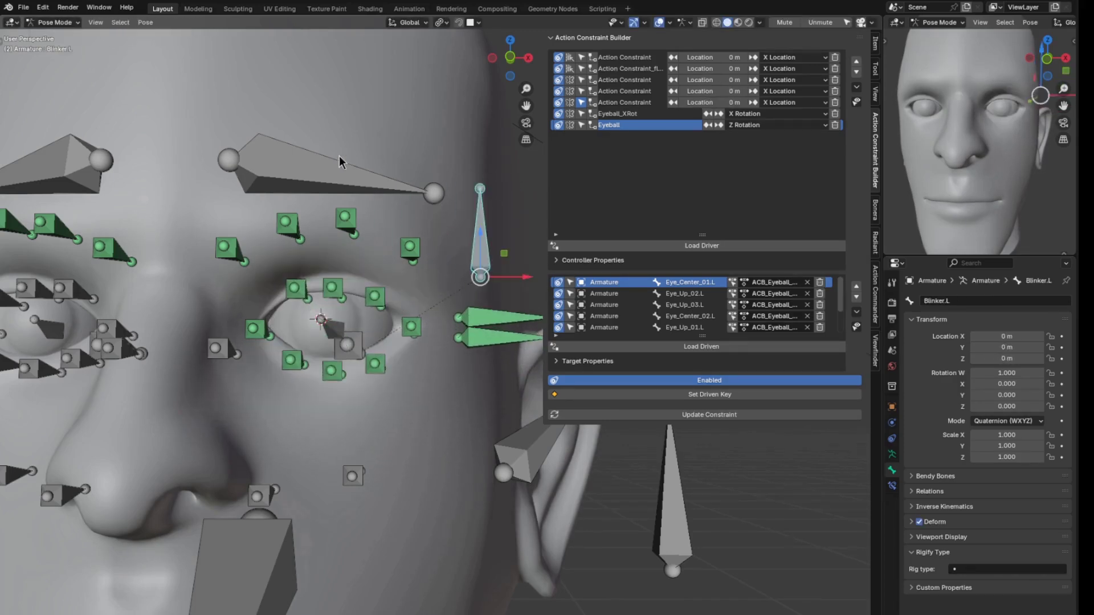
{"action": "left_click", "coordinate": [340, 169]}
{"action": "key", "text": "g"}
{"action": "right_click", "coordinate": [340, 173]}
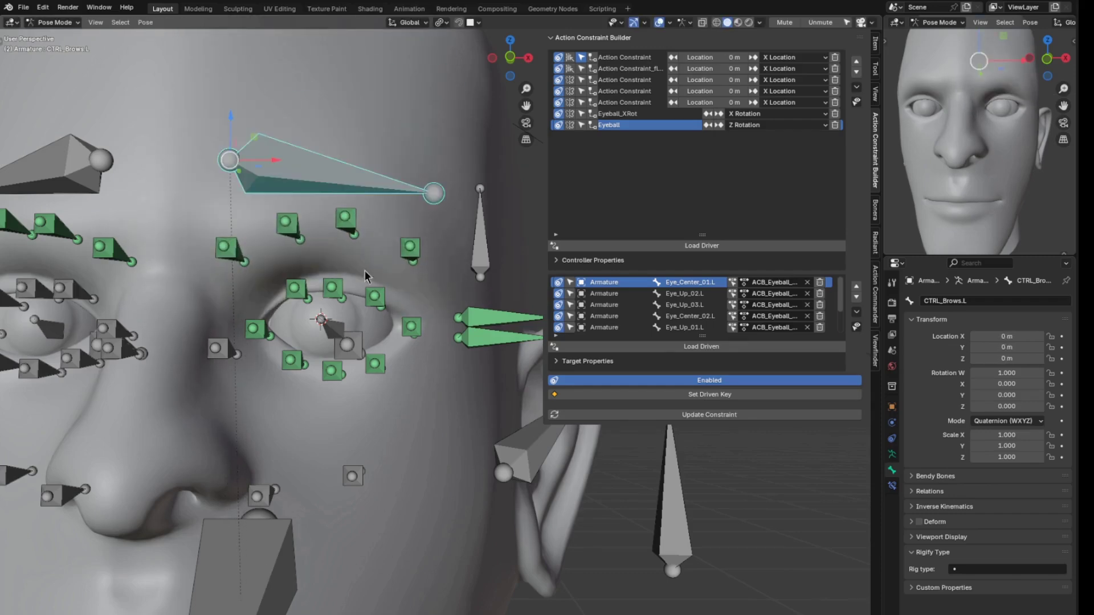
- Check which bones the location constraints drive and rename the constraint controlled by CTRL_Brows.L as Brow.L
{"action": "scroll", "coordinate": [213, 318], "scroll_direction": "down", "scroll_amount": 2}
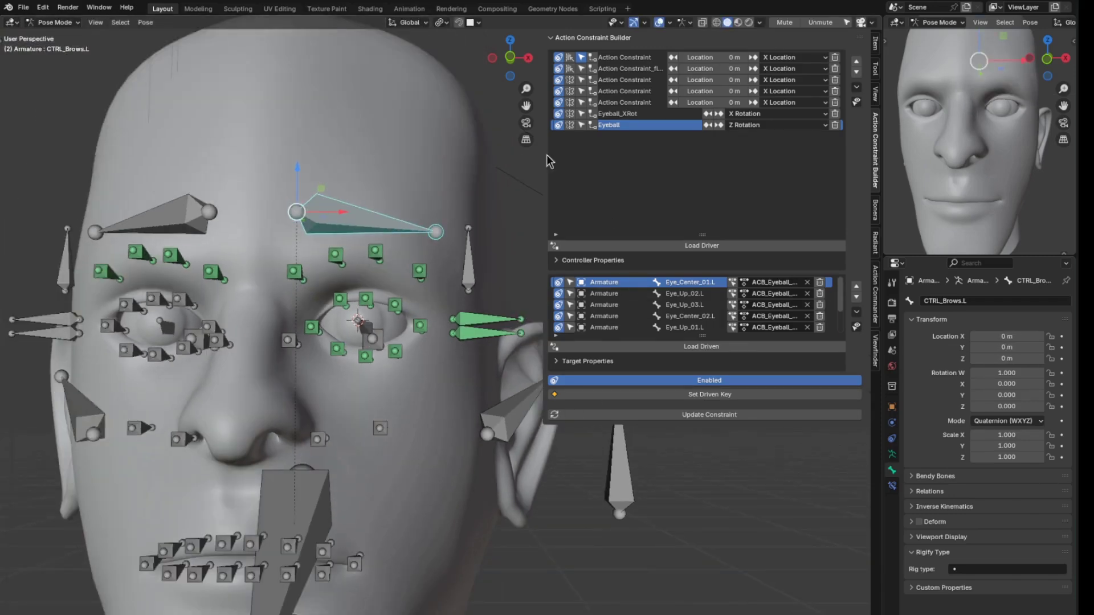
{"action": "middle_click_drag", "start_coordinate": [365, 219], "coordinate": [410, 251], "text": "shift"}
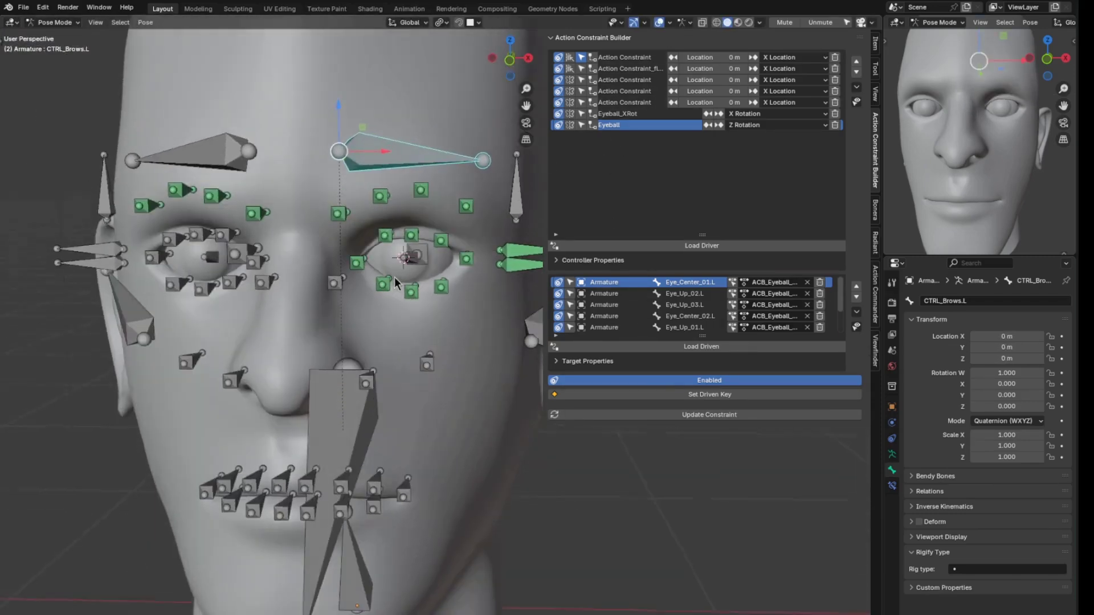
{"action": "left_click", "coordinate": [634, 58]}
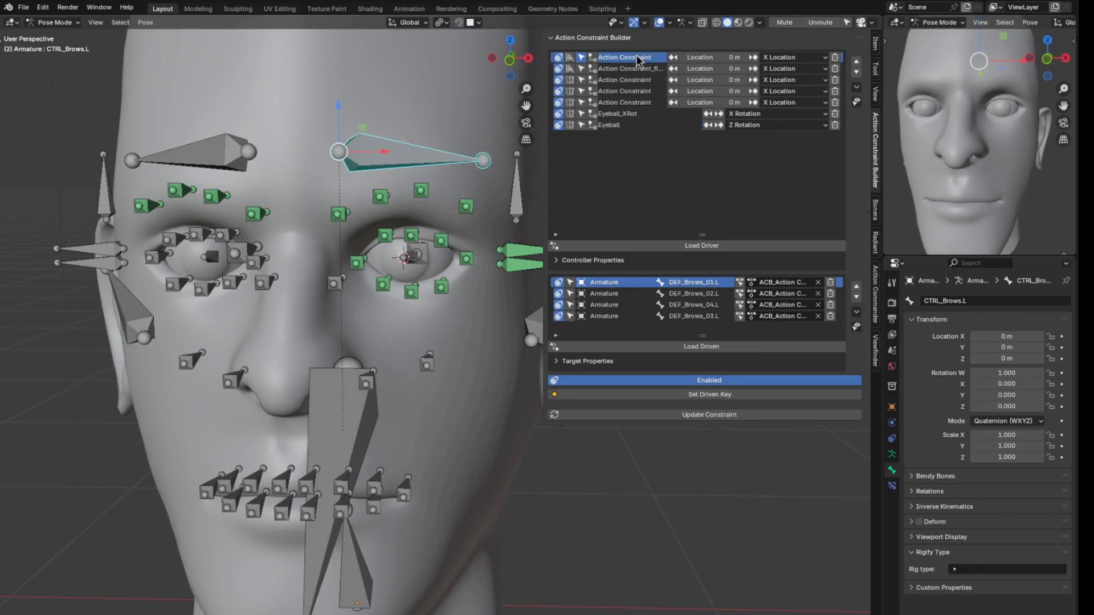
{"action": "left_click", "coordinate": [633, 68]}
{"action": "left_click", "coordinate": [632, 81]}
{"action": "left_click", "coordinate": [632, 91]}
{"action": "left_click", "coordinate": [634, 103]}
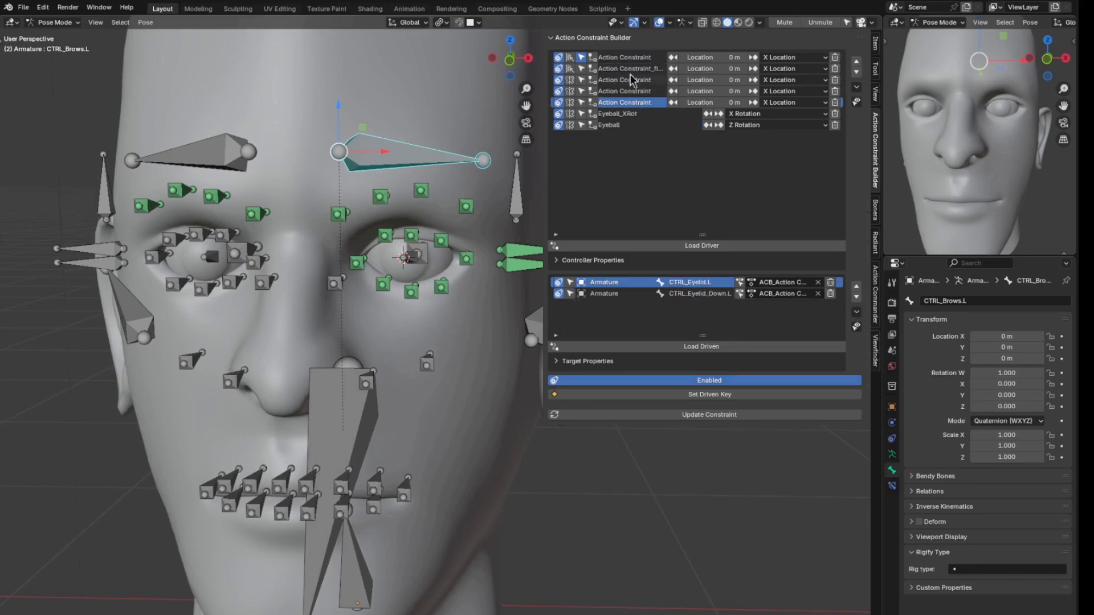
{"action": "left_click", "coordinate": [629, 58]}
{"action": "middle_click_drag", "start_coordinate": [460, 52], "coordinate": [418, 58], "text": "shift"}
{"action": "left_click", "coordinate": [581, 58]}
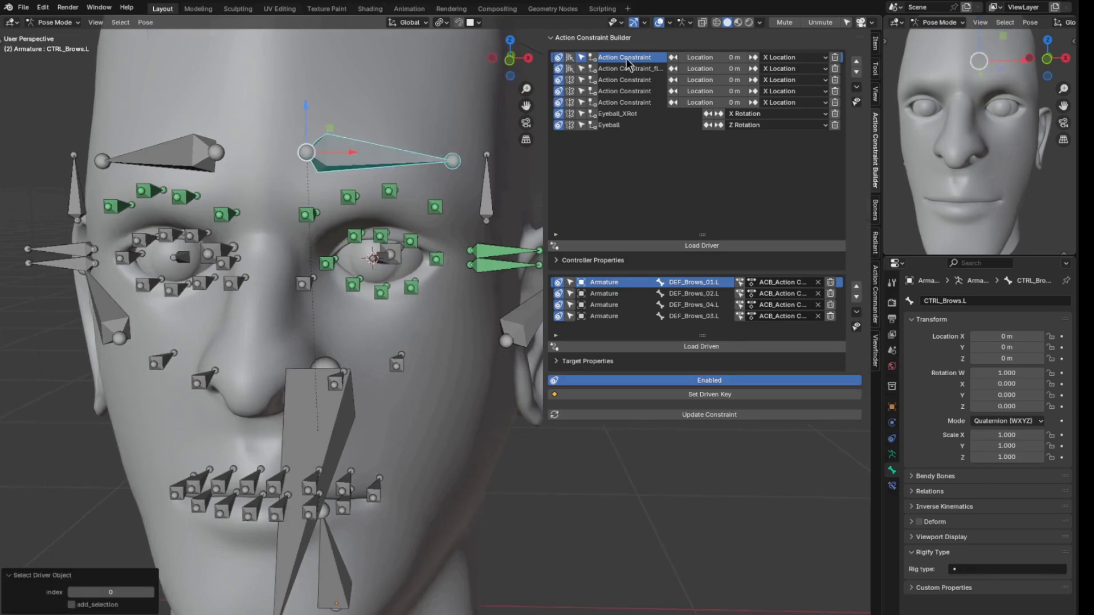
{"action": "type", "text": "Brow.L"}
- Identify the constraint controlled by the Blinker.L bone and rename it Blinker.L
{"action": "scroll", "coordinate": [369, 146], "scroll_direction": "up", "scroll_amount": 1}
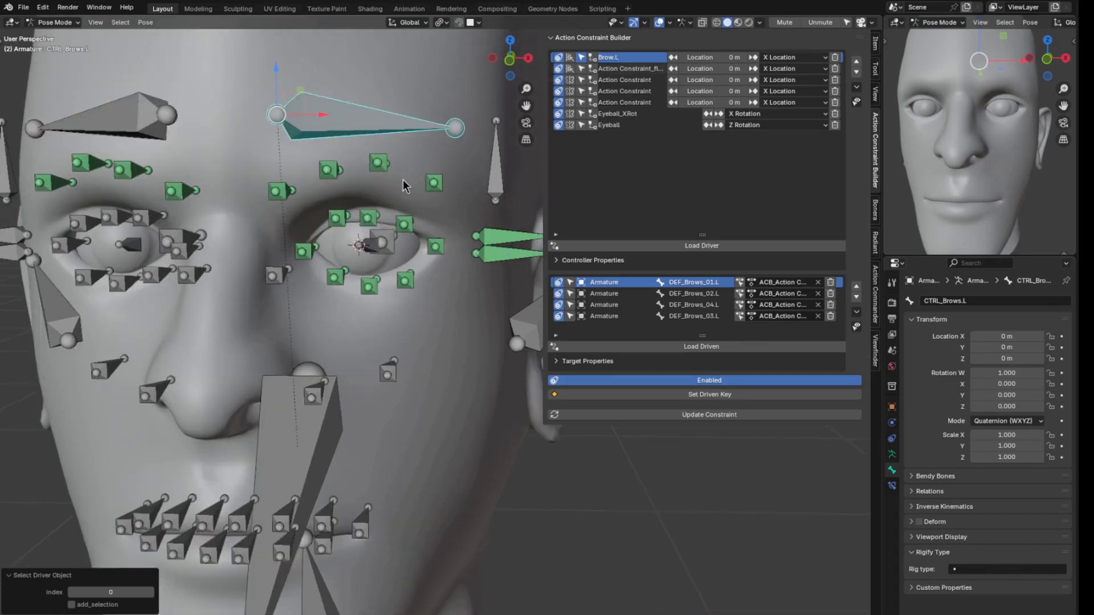
{"action": "left_click", "coordinate": [493, 182]}
{"action": "middle_click_drag", "start_coordinate": [477, 197], "coordinate": [607, 97]}
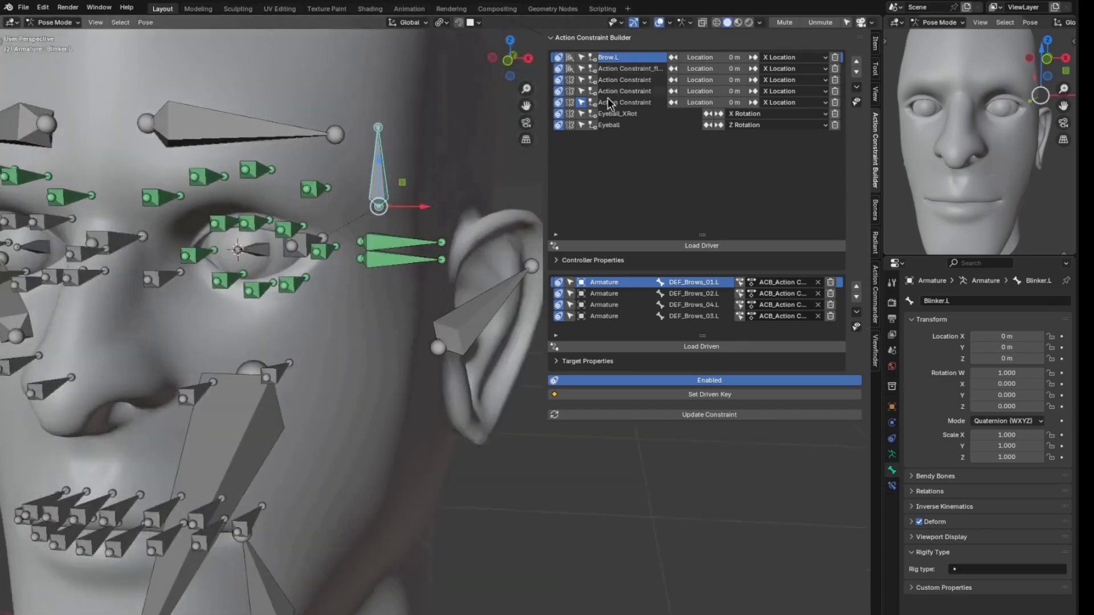
{"action": "left_click", "coordinate": [621, 102]}
{"action": "type", "text": "Ey"}
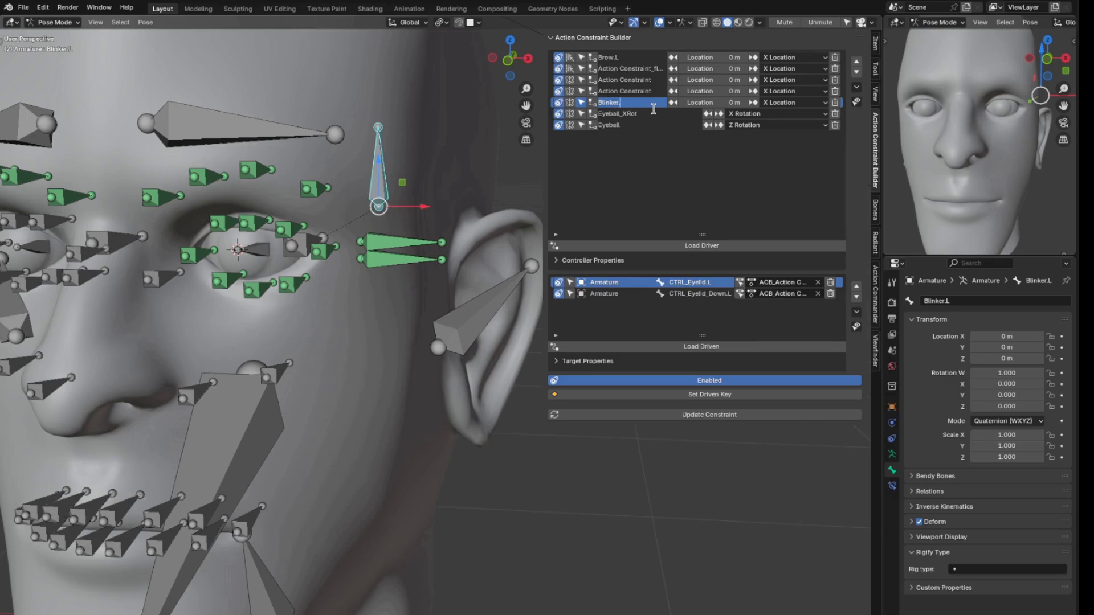
{"action": "type", "text": "L"}
{"action": "key", "text": "Return"}
- Identify the constraint controlled by CTRL_Eyelid.L and rename it UpperEyelid.L
{"action": "middle_click_drag", "start_coordinate": [191, 338], "coordinate": [449, 305]}
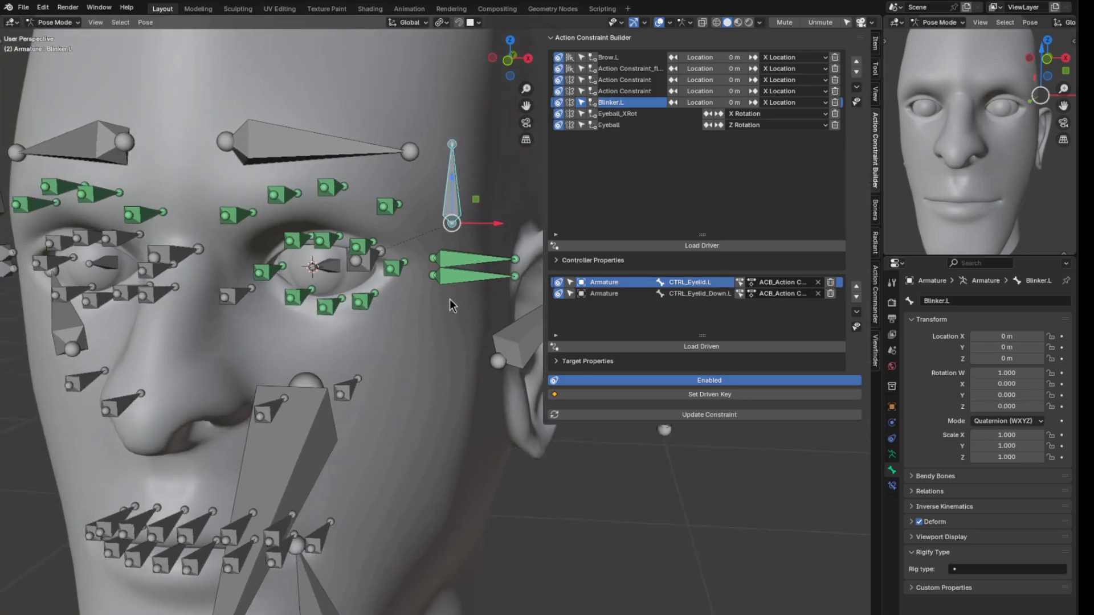
{"action": "left_click", "coordinate": [474, 258]}
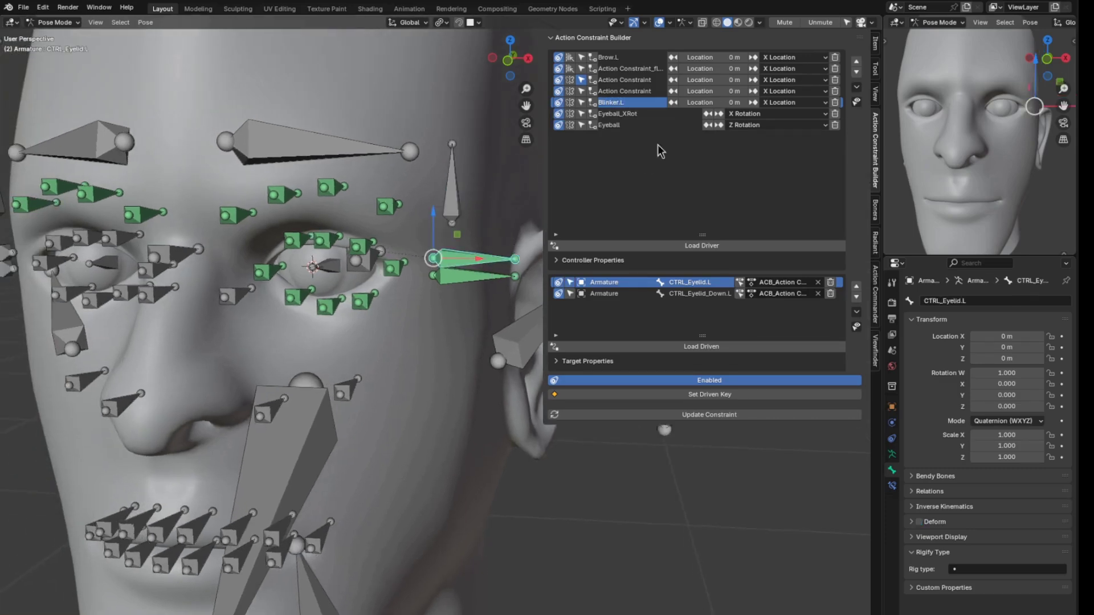
{"action": "double_click", "coordinate": [620, 83]}
{"action": "type", "text": "UpperEyelid.L"}
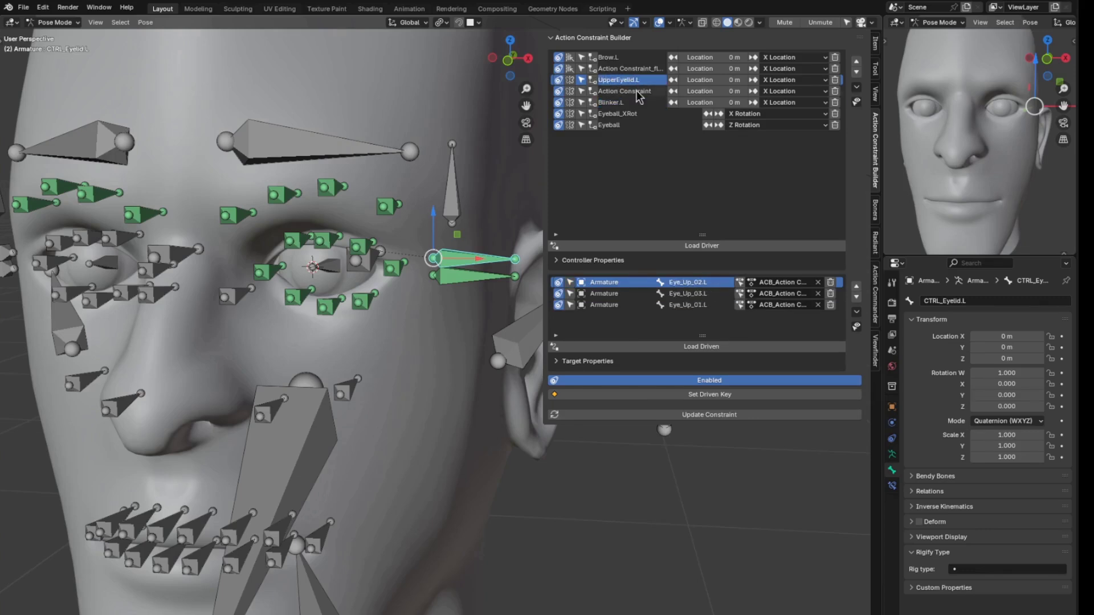
- Identify the constraint controlled by CTRL_Eyelid_Down.L and rename it LowerEyelid.L, leaving the bone's own name as is
{"action": "left_click", "coordinate": [480, 276]}
{"action": "key", "text": "F2"}
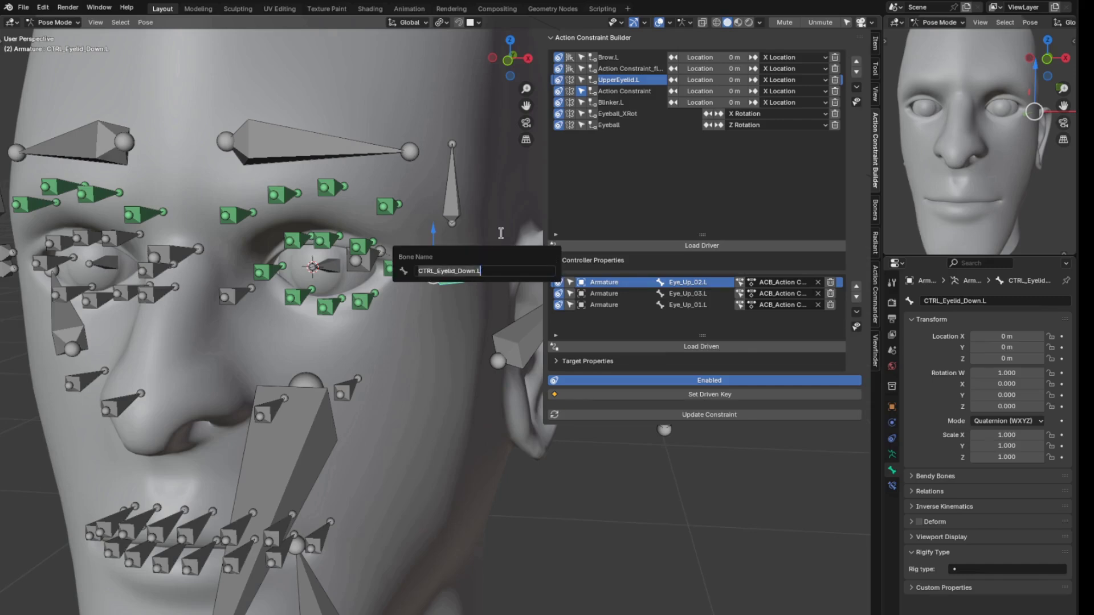
{"action": "key", "text": "Escape"}
{"action": "double_click", "coordinate": [623, 91]}
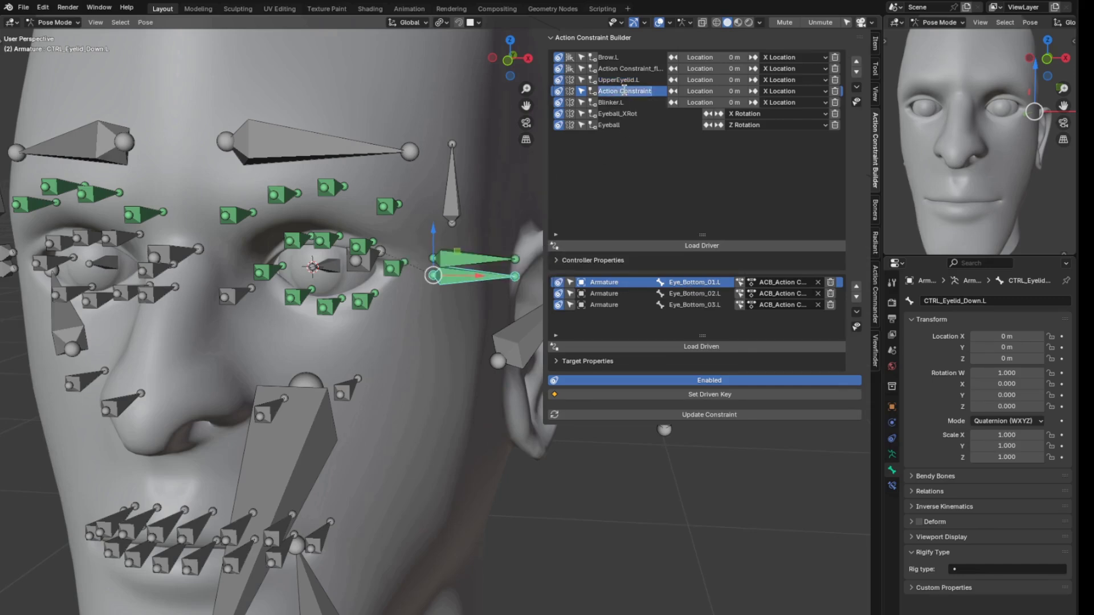
{"action": "type", "text": "LowerEyelid.L"}
- Select the driver bone of the flipped brow constraint and rename that constraint Brow.R
{"action": "middle_click_drag", "start_coordinate": [473, 219], "coordinate": [479, 200], "text": "shift"}
{"action": "left_click", "coordinate": [584, 69]}
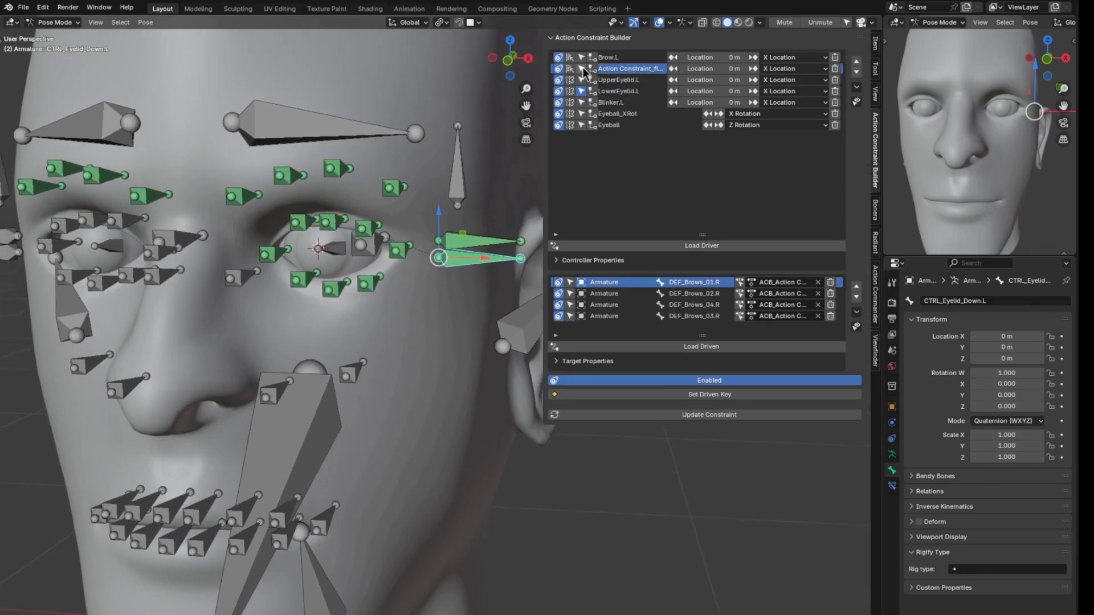
{"action": "left_click", "coordinate": [584, 69]}
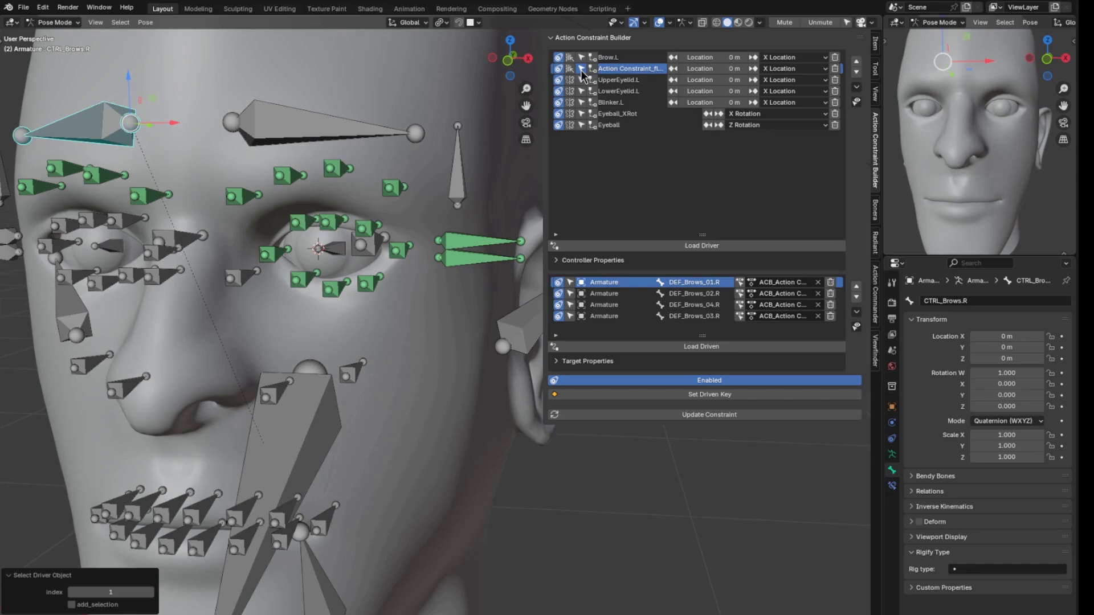
{"action": "double_click", "coordinate": [640, 73]}
{"action": "type", "text": "Brow.R"}
- Rename the eyeball's X Rotation constraint Eyeball_XRot.L and its Z Rotation constraint Eyeball_YRot.L
{"action": "left_click", "coordinate": [633, 113]}
{"action": "left_click", "coordinate": [581, 114]}
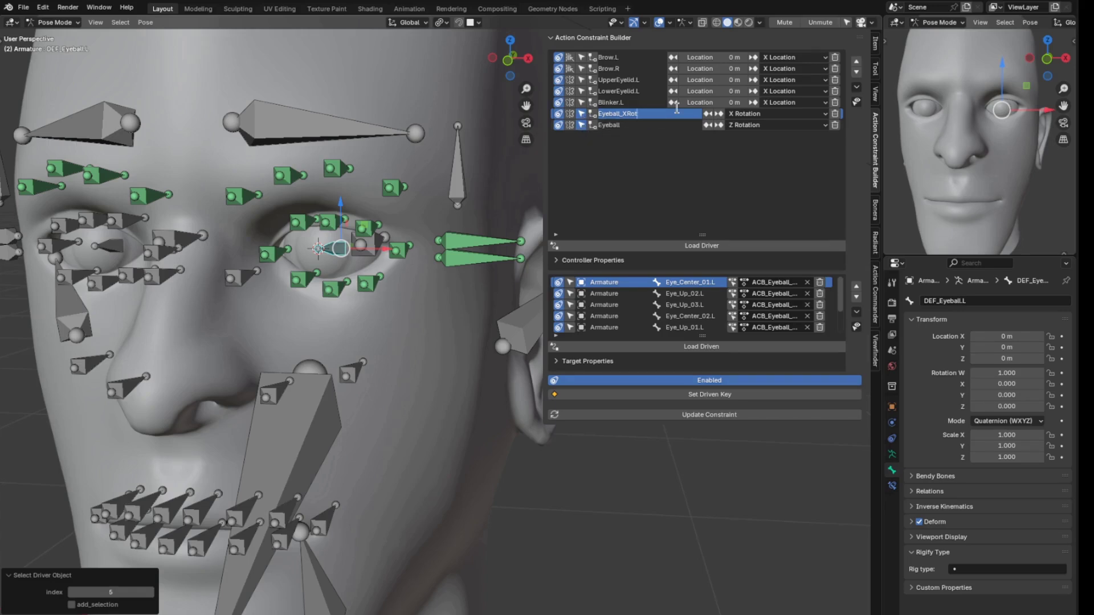
{"action": "left_click", "coordinate": [627, 125]}
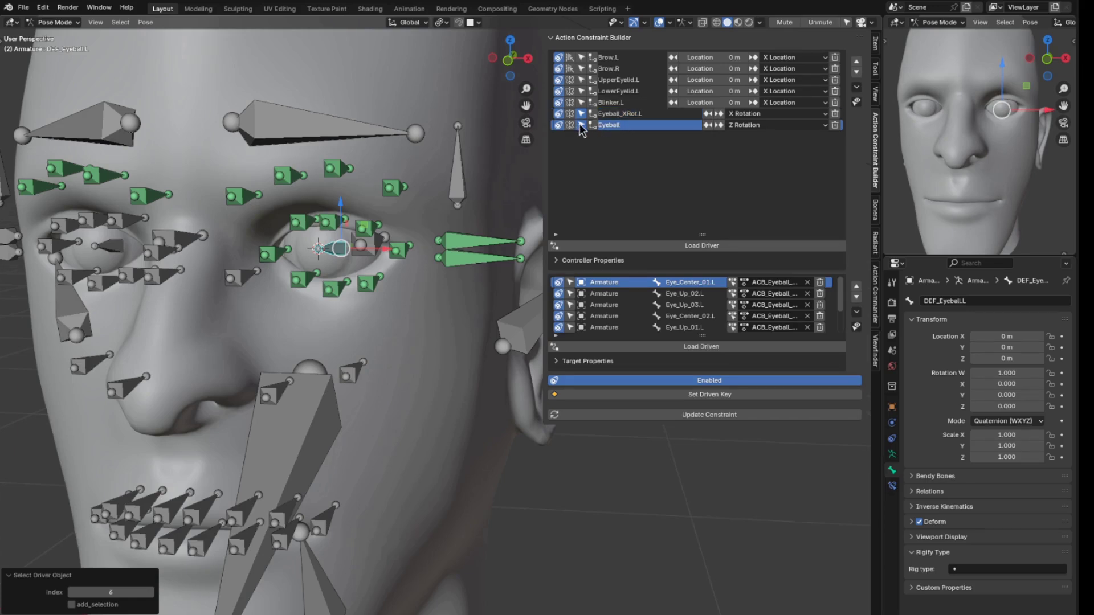
{"action": "left_click", "coordinate": [376, 210]}
{"action": "scroll", "coordinate": [364, 219], "scroll_direction": "up", "scroll_amount": 2}
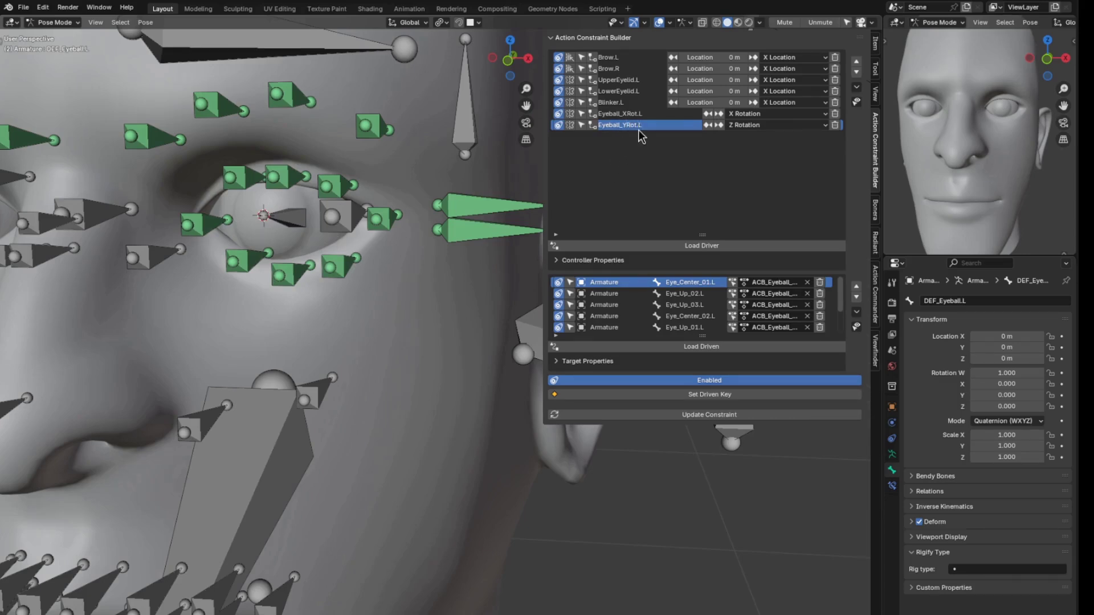
- Create flipped versions of UpperEyelid.L, LowerEyelid.L and Blinker.L with Reverse Action enabled
{"action": "scroll", "coordinate": [317, 121], "scroll_direction": "down", "scroll_amount": 4}
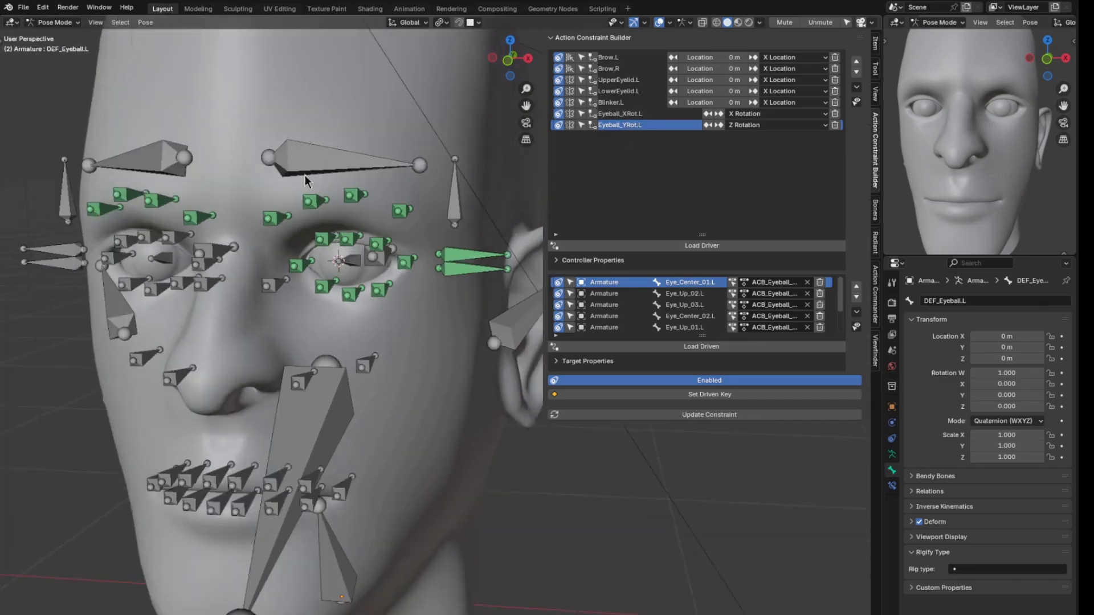
{"action": "left_click", "coordinate": [569, 80]}
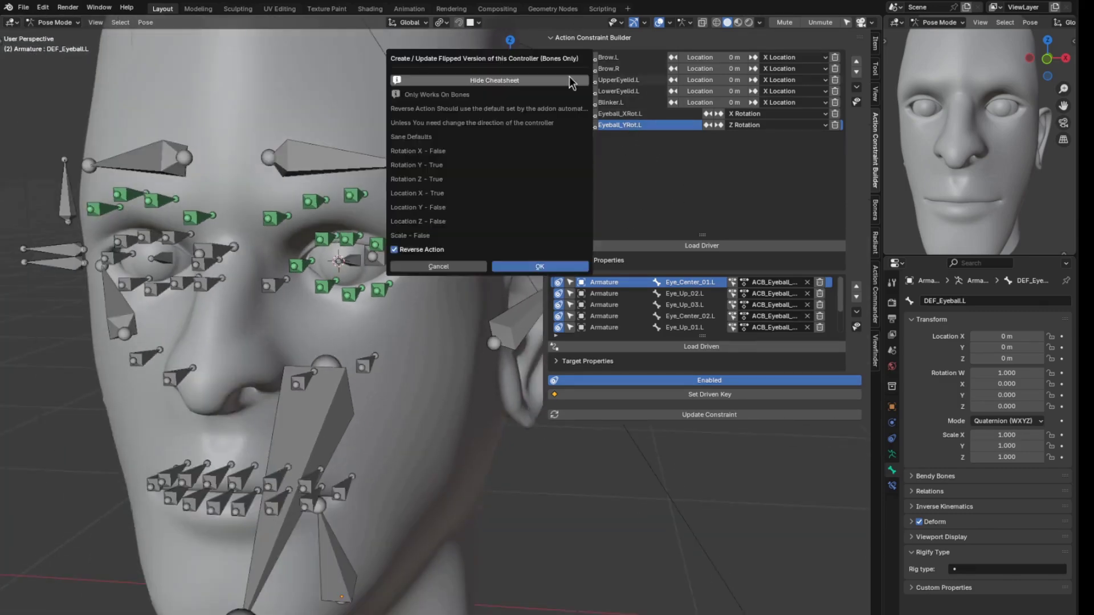
{"action": "left_click", "coordinate": [542, 266]}
{"action": "left_click", "coordinate": [572, 105]}
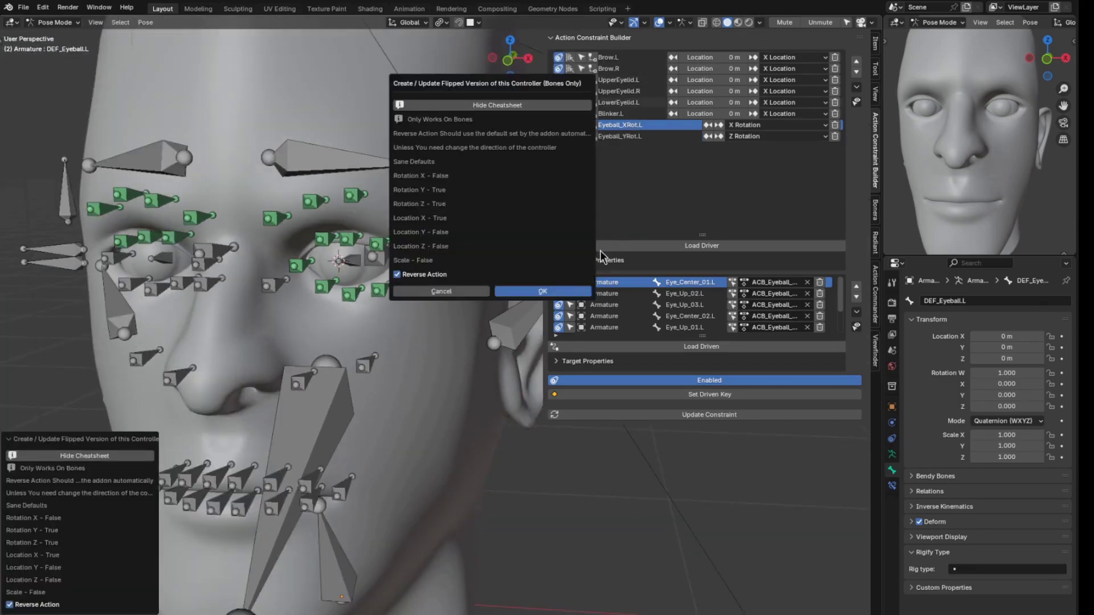
{"action": "left_click", "coordinate": [542, 291]}
{"action": "left_click", "coordinate": [570, 126]}
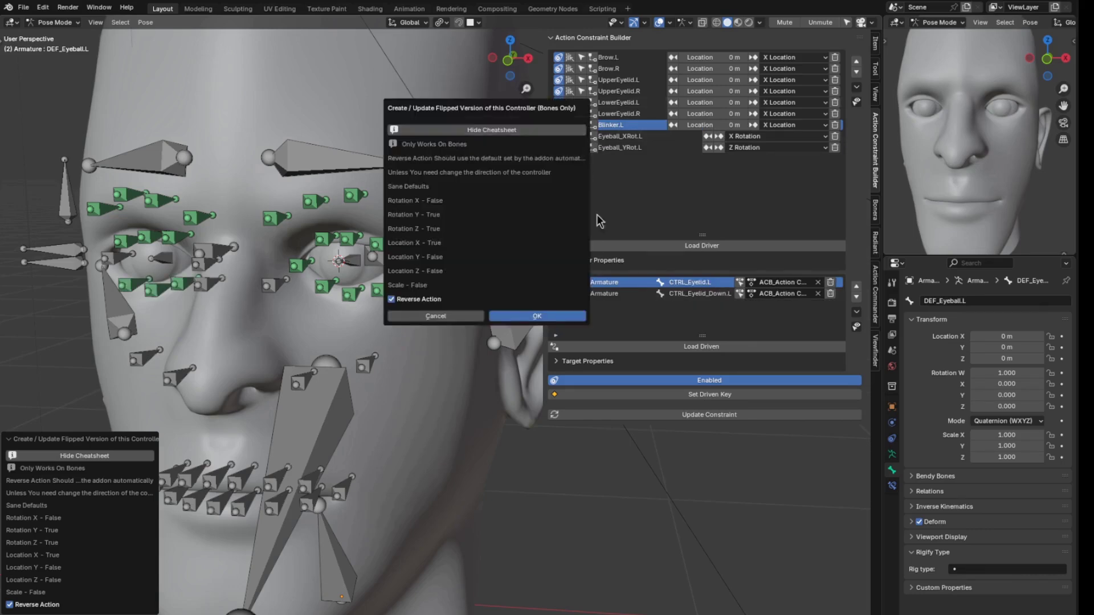
{"action": "left_click", "coordinate": [567, 320]}
- Create flipped versions of Eyeball_XRot.L without Reverse Action and Eyeball_YRot.L with Reverse Action
{"action": "left_click", "coordinate": [572, 148]}
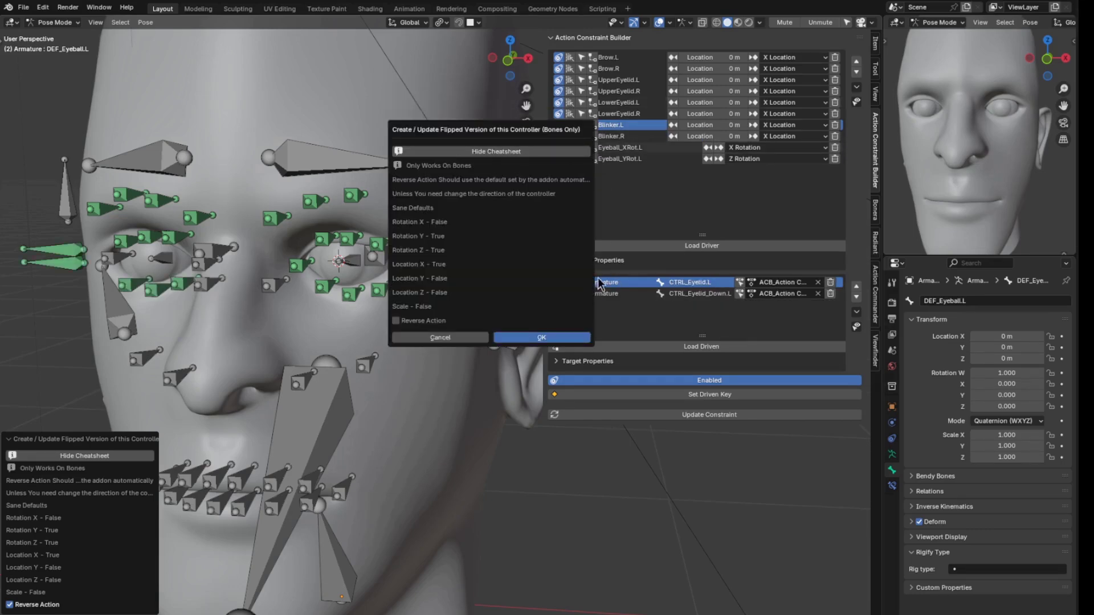
{"action": "left_click", "coordinate": [563, 340]}
{"action": "left_click", "coordinate": [572, 170]}
{"action": "left_click", "coordinate": [564, 362]}
- Test the right eye's blink by temporarily moving the Blinker.R bone and cancelling the move
{"action": "scroll", "coordinate": [273, 262], "scroll_direction": "down", "scroll_amount": 2}
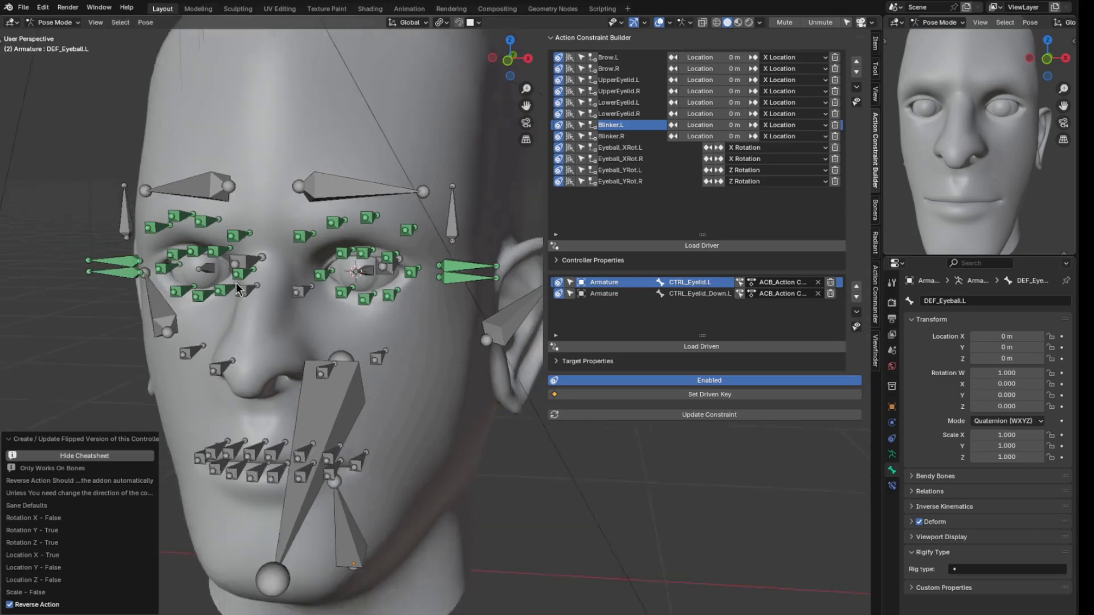
{"action": "middle_click_drag", "start_coordinate": [206, 249], "coordinate": [226, 247]}
{"action": "middle_click_drag", "start_coordinate": [162, 241], "coordinate": [180, 246], "text": "shift"}
{"action": "left_click", "coordinate": [171, 249]}
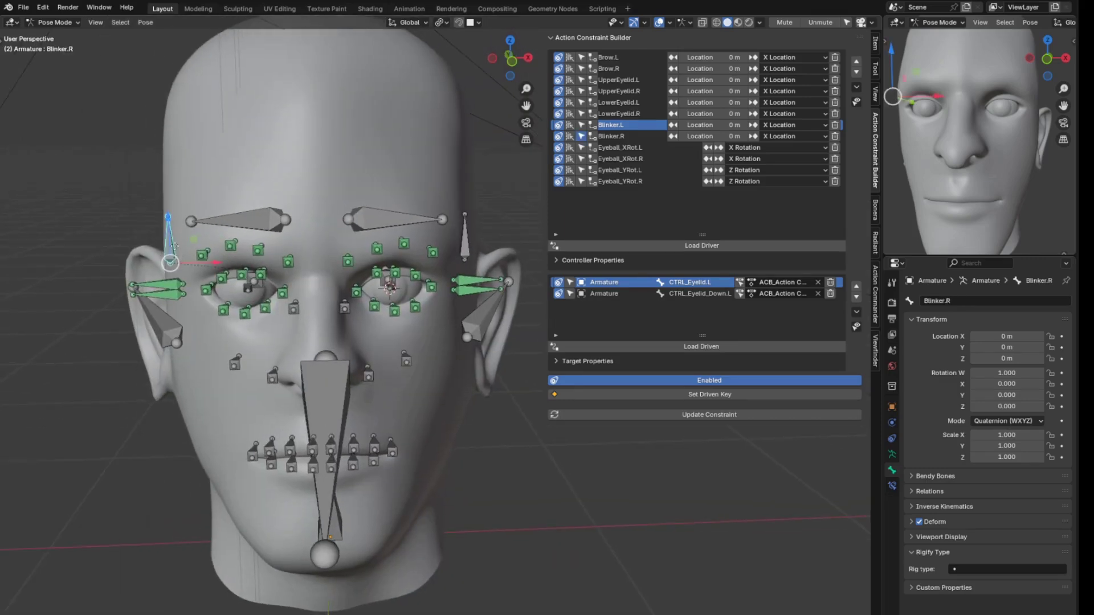
{"action": "key", "text": "g"}
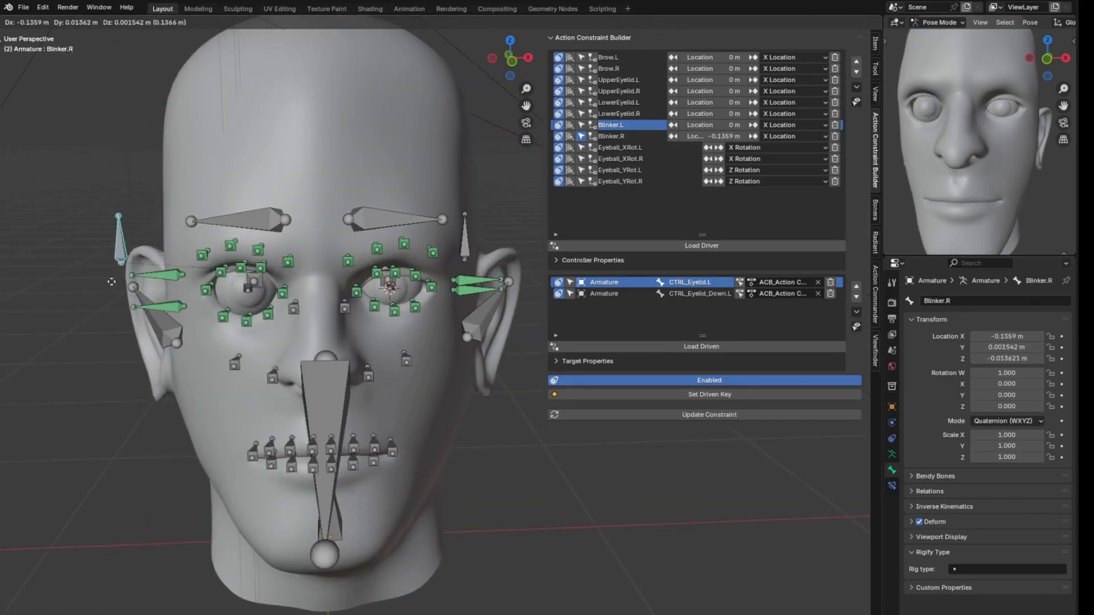
{"action": "right_click", "coordinate": [177, 288]}
- Test the right eyelid controls by temporarily moving CTRL_Eyelid.R and CTRL_Eyelid_Down.R
{"action": "left_click", "coordinate": [172, 282]}
{"action": "key", "text": "g"}
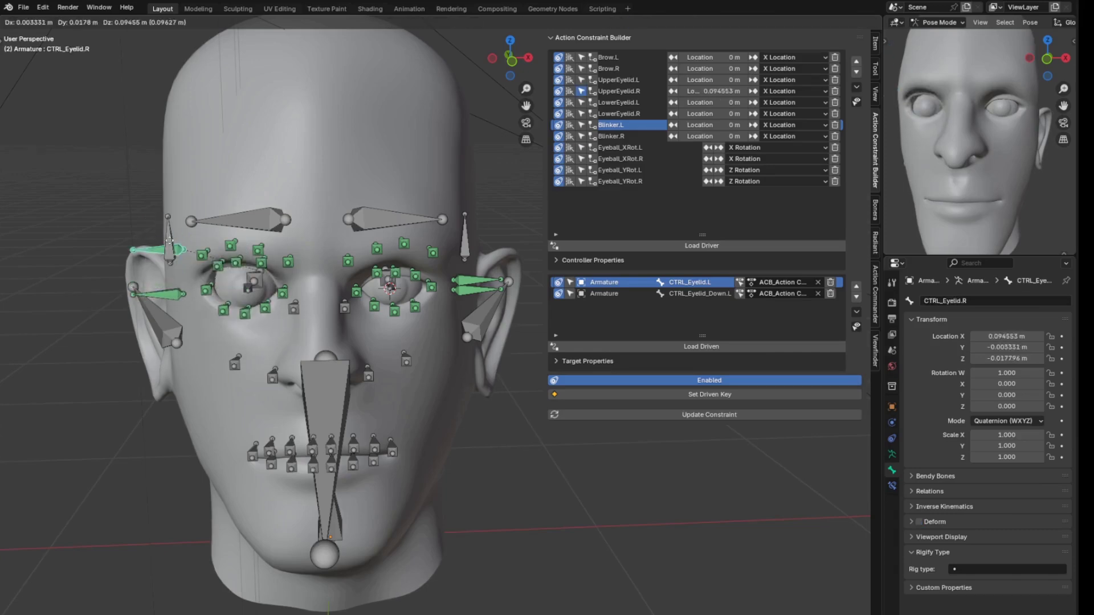
{"action": "right_click", "coordinate": [173, 289]}
{"action": "left_click", "coordinate": [169, 296]}
{"action": "key", "text": "g"}
{"action": "right_click", "coordinate": [170, 294]}
- Test how the right eyelids follow by temporarily trackball-rotating the DEF_Eyeball.R bone
{"action": "scroll", "coordinate": [241, 294], "scroll_direction": "up", "scroll_amount": 2}
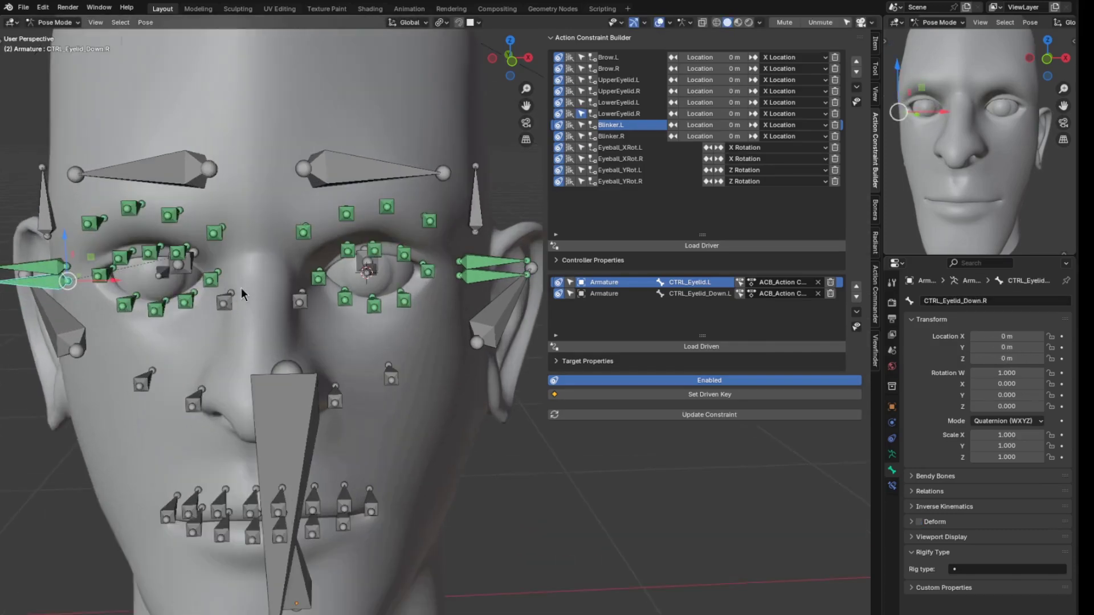
{"action": "left_click", "coordinate": [167, 277]}
{"action": "middle_click_drag", "start_coordinate": [169, 279], "coordinate": [256, 296], "text": "shift"}
{"action": "key", "text": "r"}
{"action": "key", "text": "r"}
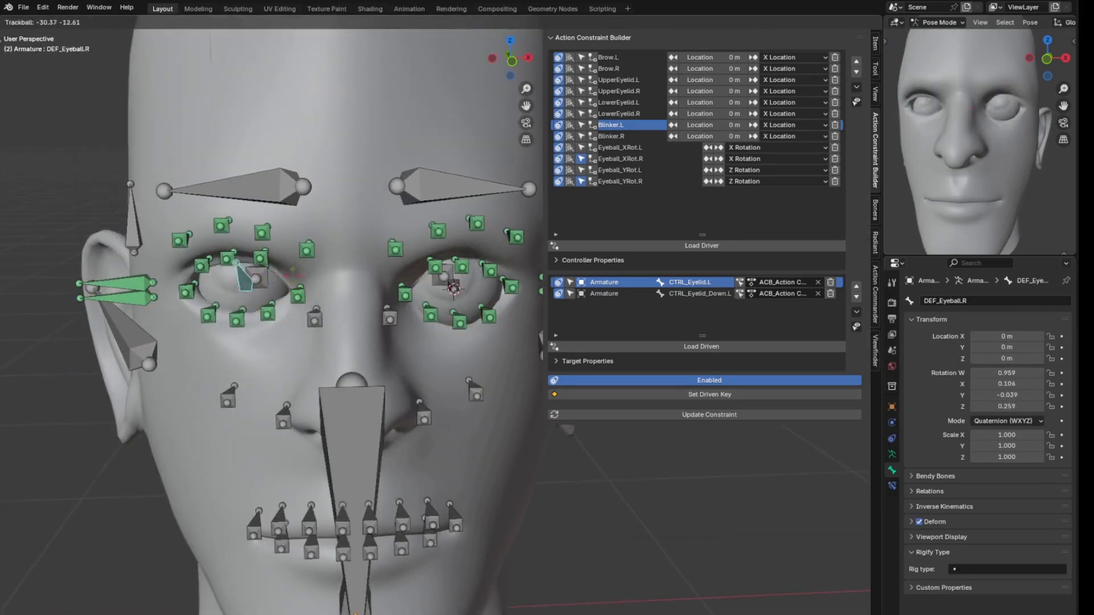
{"action": "right_click", "coordinate": [281, 290]}
{"action": "middle_click_drag", "start_coordinate": [497, 295], "coordinate": [462, 295], "text": "shift"}
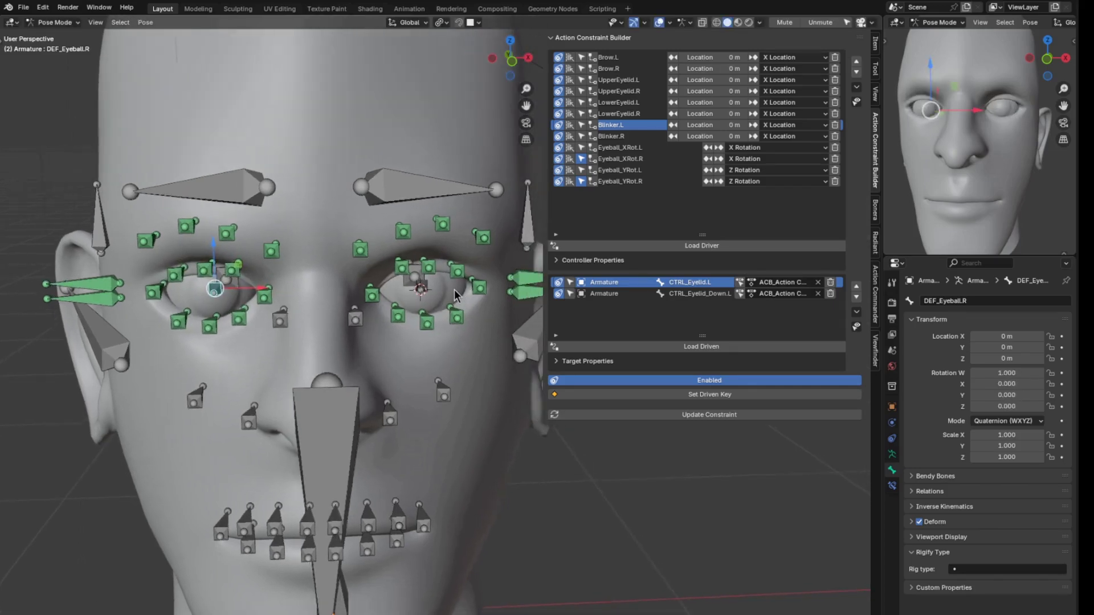
- Test the right brow by temporarily moving two of its deform bones and the CTRL_Brows.R controller
{"action": "left_click", "coordinate": [192, 225]}
{"action": "key", "text": "g"}
{"action": "right_click", "coordinate": [212, 229]}
{"action": "left_click", "coordinate": [229, 233]}
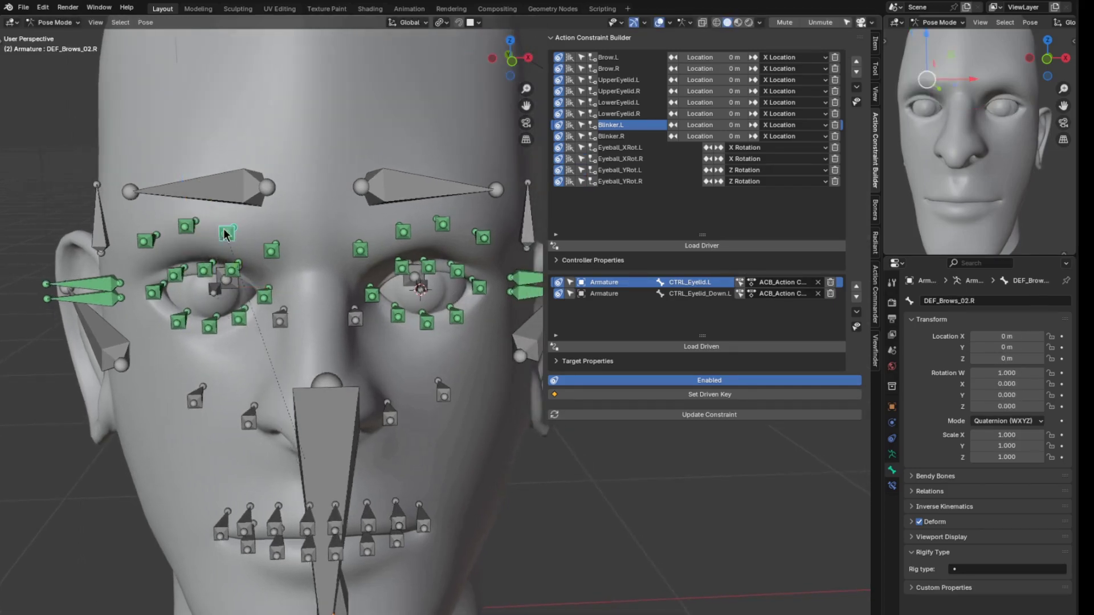
{"action": "key", "text": "g"}
{"action": "right_click", "coordinate": [234, 212]}
{"action": "left_click", "coordinate": [232, 195]}
{"action": "key", "text": "g"}
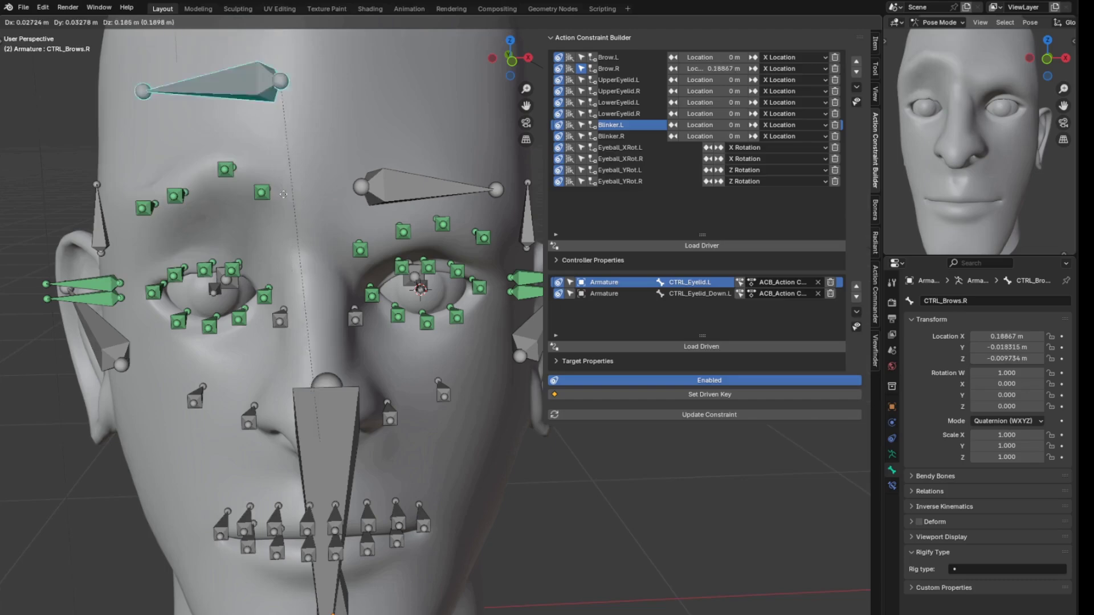
{"action": "right_click", "coordinate": [249, 172]}
{"action": "middle_click_drag", "start_coordinate": [379, 240], "coordinate": [365, 212], "text": "shift"}
- Compare both eyes by temporarily trackball-rotating DEF_Eyeball.R and DEF_Eyeball.L in Pose Mode
{"action": "key", "text": "ctrl+Tab"}
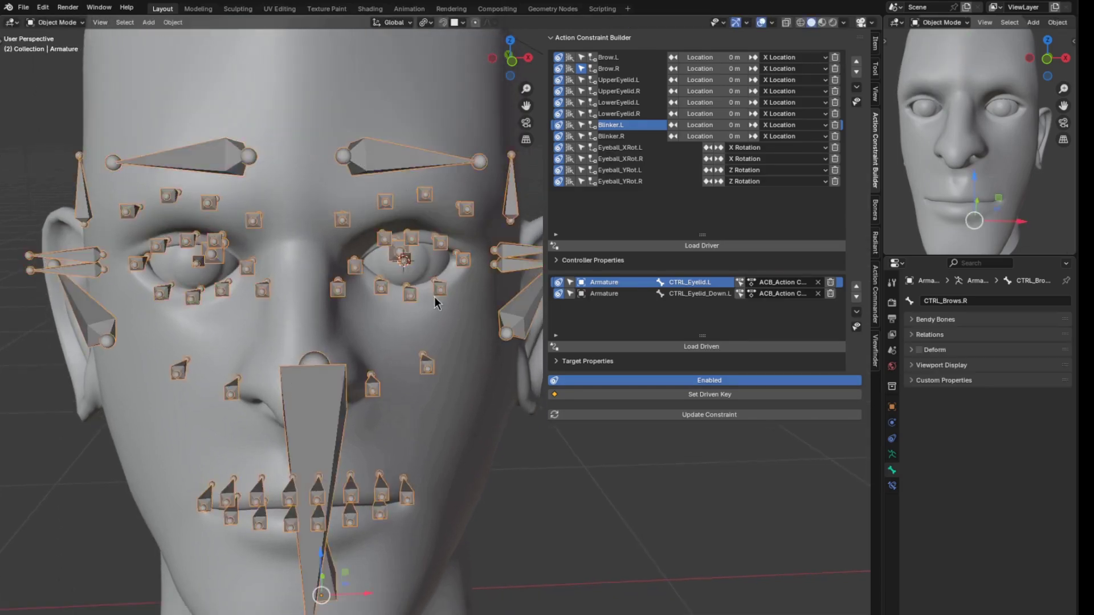
{"action": "middle_click_drag", "start_coordinate": [417, 261], "coordinate": [387, 210], "text": "shift"}
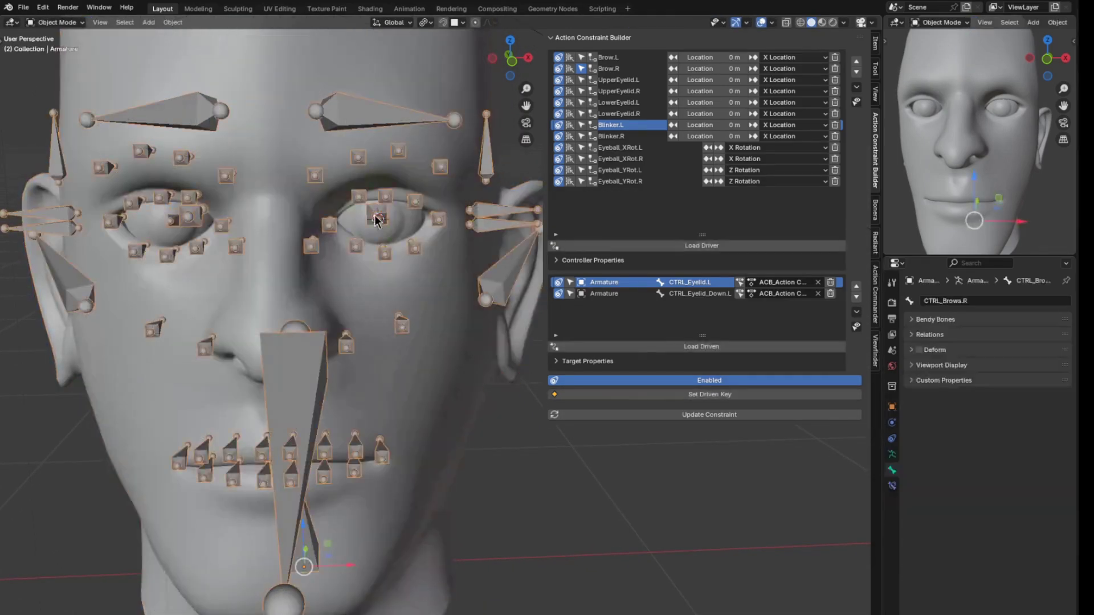
{"action": "key", "text": "ctrl+Tab"}
{"action": "left_click", "coordinate": [376, 219]}
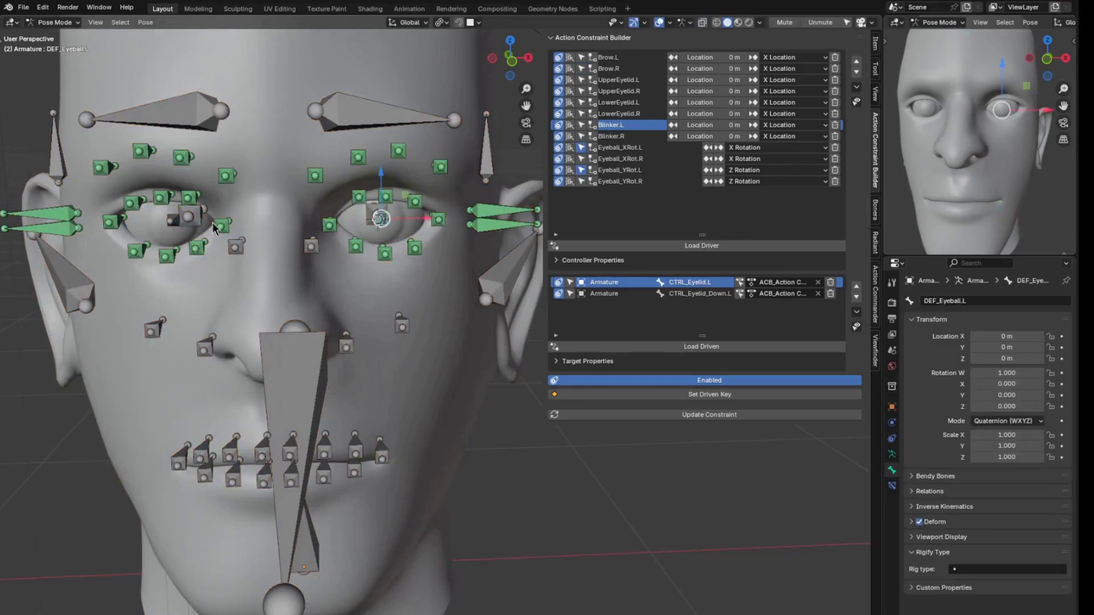
{"action": "left_click", "coordinate": [184, 220]}
{"action": "key", "text": "r"}
{"action": "key", "text": "r"}
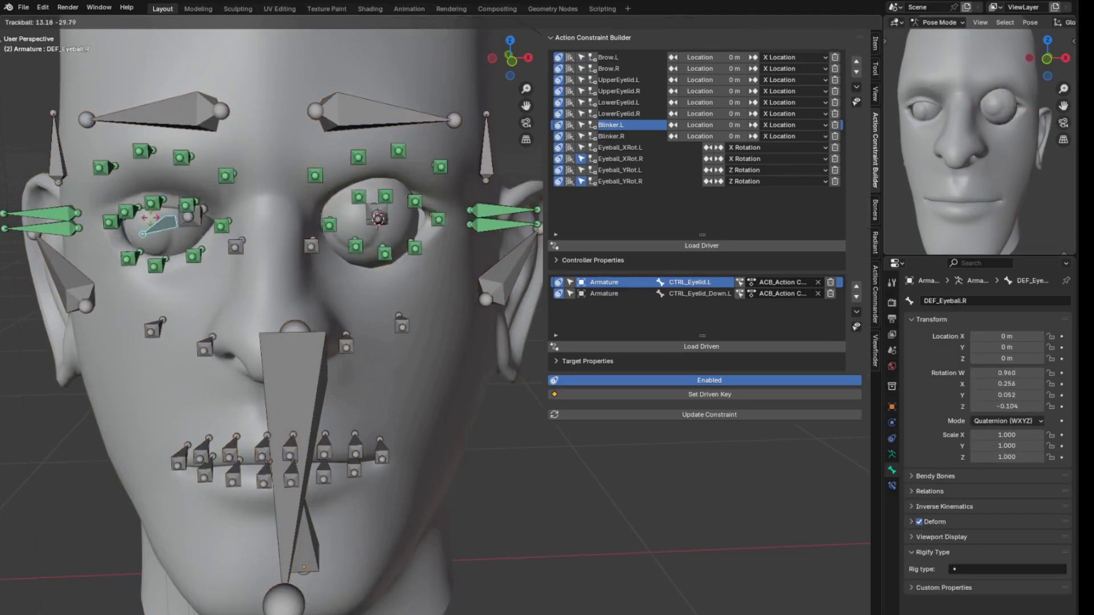
{"action": "right_click", "coordinate": [195, 224]}
{"action": "left_click", "coordinate": [381, 216]}
{"action": "key", "text": "r"}
{"action": "key", "text": "r"}
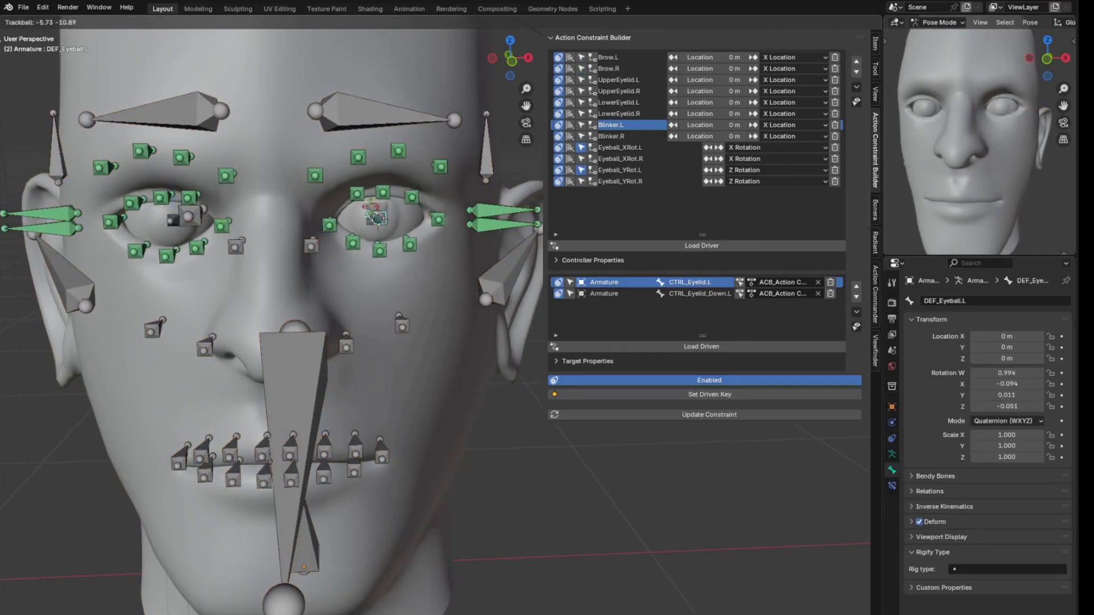
{"action": "right_click", "coordinate": [411, 222]}
- Enter Edit Mode on the Head mesh and select all linked geometry of the left eyeball, using wireframe shading to reach its inner parts
{"action": "key", "text": "ctrl+Tab"}
{"action": "key", "text": "4"}
{"action": "left_click", "coordinate": [415, 219]}
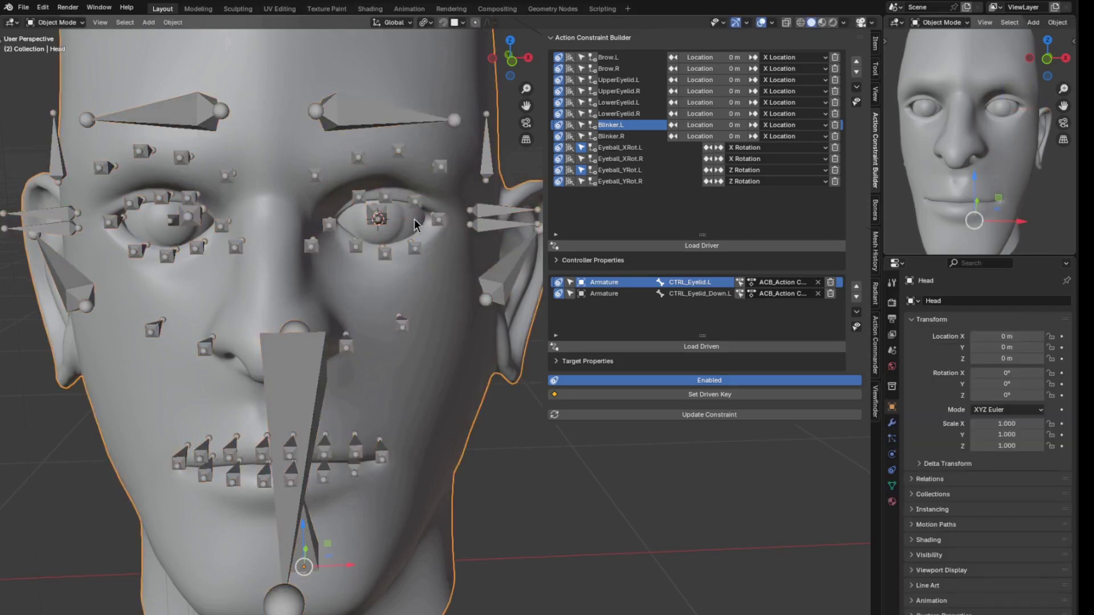
{"action": "key", "text": "Tab"}
{"action": "key", "text": "alt+a"}
{"action": "key", "text": "l"}
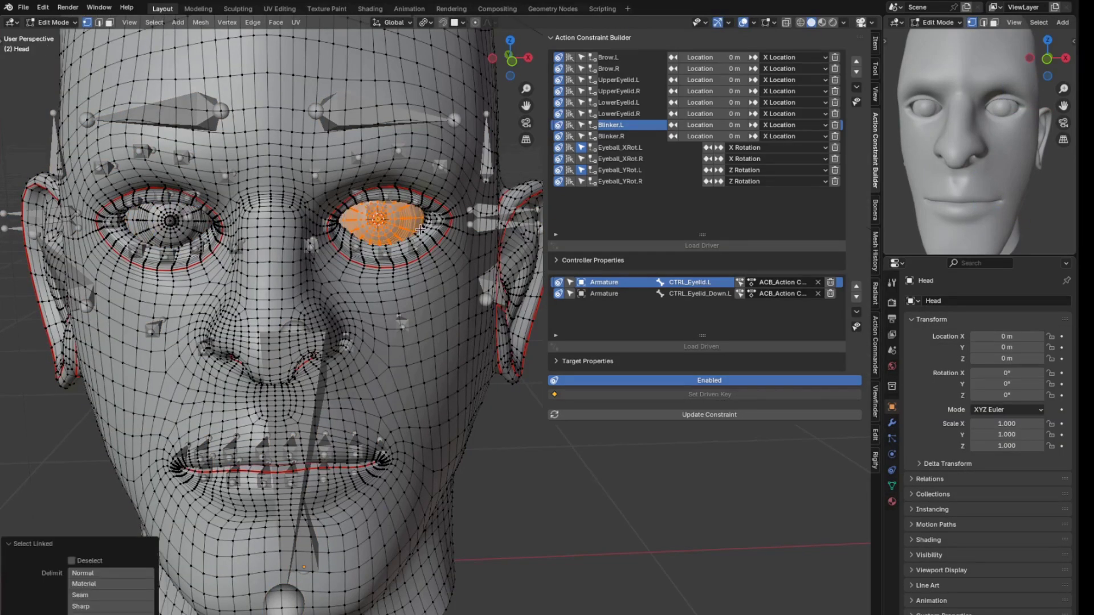
{"action": "key", "text": "z"}
{"action": "left_click", "coordinate": [393, 219]}
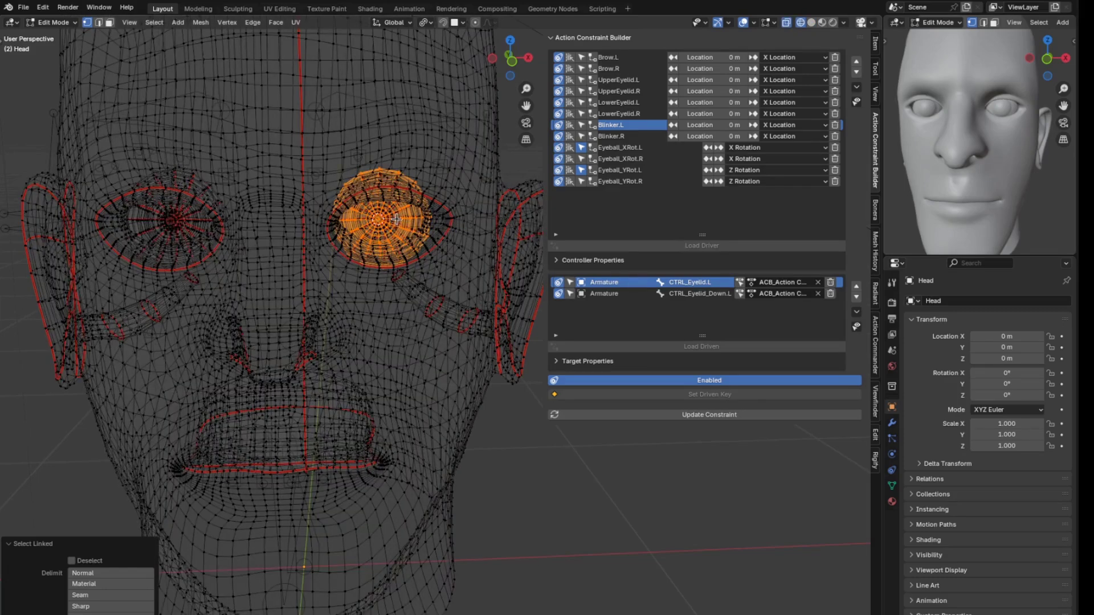
{"action": "key", "text": "l"}
{"action": "key", "text": "z"}
{"action": "left_click", "coordinate": [485, 235]}
{"action": "middle_click_drag", "start_coordinate": [424, 239], "coordinate": [411, 241]}
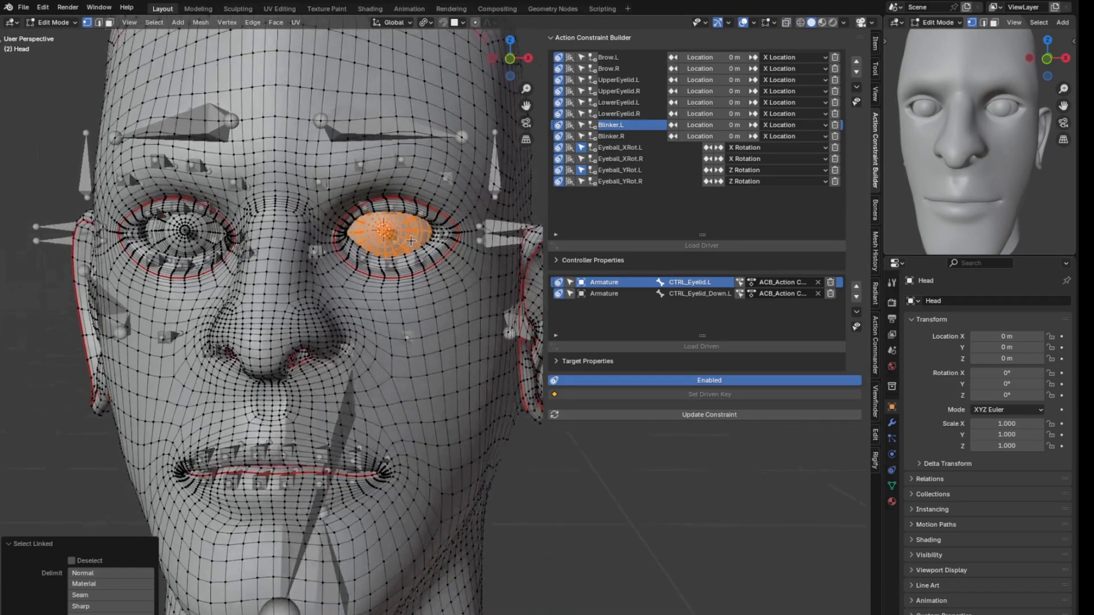
- Check the name of the left eyeball's bone in Pose Mode and return to editing the Head mesh
{"action": "key", "text": "ctrl+Tab"}
{"action": "left_click", "coordinate": [369, 234]}
{"action": "left_click", "coordinate": [391, 235]}
{"action": "key", "text": "ctrl+Tab"}
{"action": "left_click", "coordinate": [389, 259]}
{"action": "left_click", "coordinate": [393, 239]}
{"action": "key", "text": "F2"}
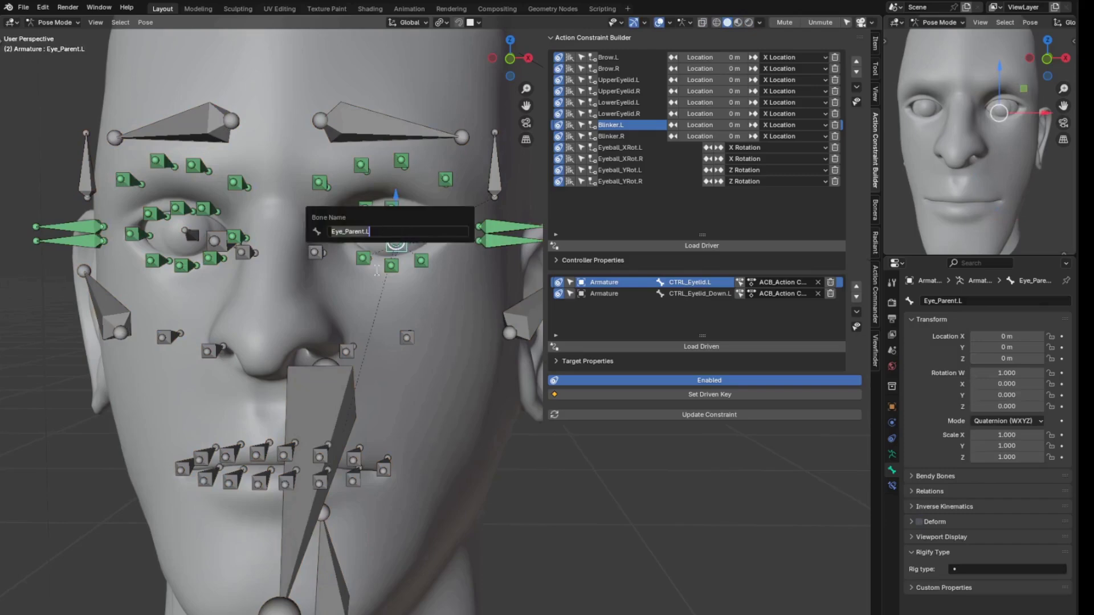
{"action": "left_click", "coordinate": [399, 245]}
{"action": "key", "text": "F2"}
{"action": "key", "text": "Escape"}
{"action": "key", "text": "ctrl+Tab"}
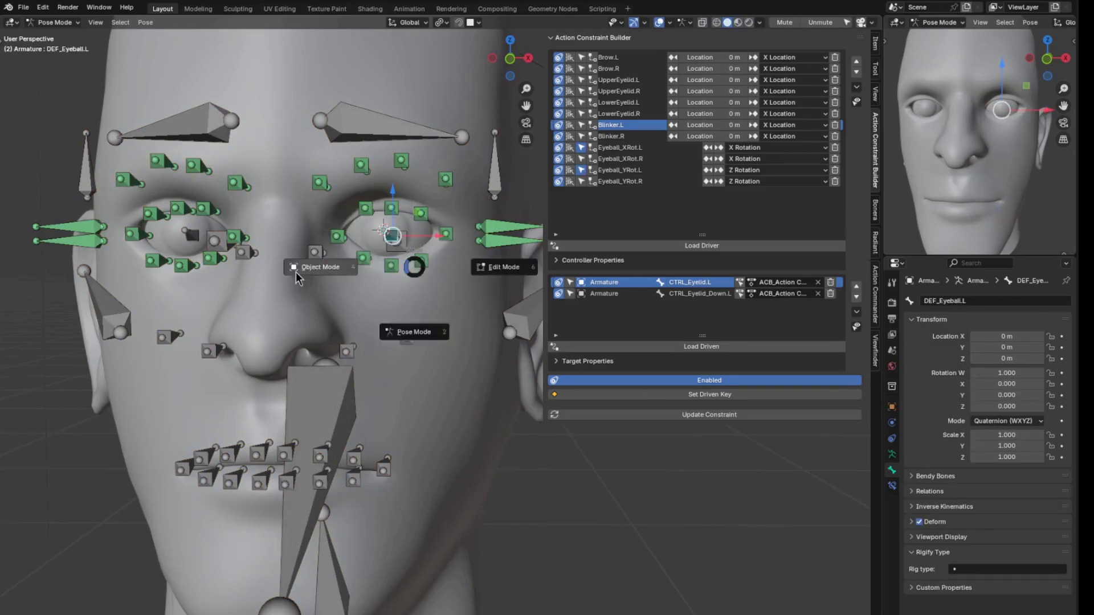
{"action": "left_click", "coordinate": [299, 274]}
{"action": "left_click", "coordinate": [427, 298]}
{"action": "key", "text": "ctrl+Tab"}
{"action": "left_click", "coordinate": [601, 341]}
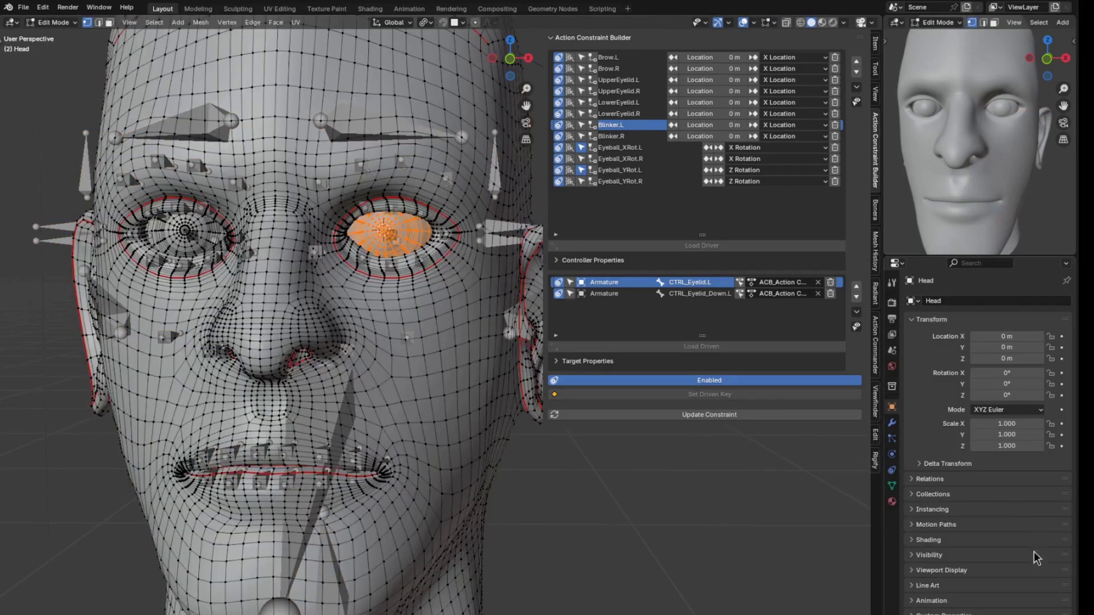
- Remove the selected left eyeball vertices from all vertex groups of the Head mesh
{"action": "left_click", "coordinate": [892, 486]}
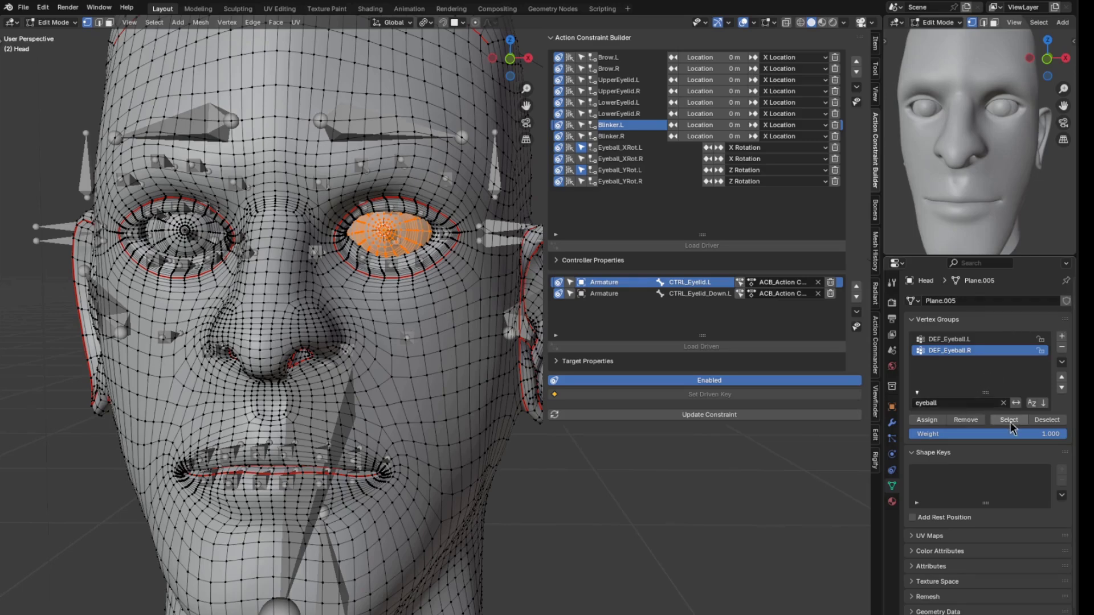
{"action": "left_click", "coordinate": [1062, 361]}
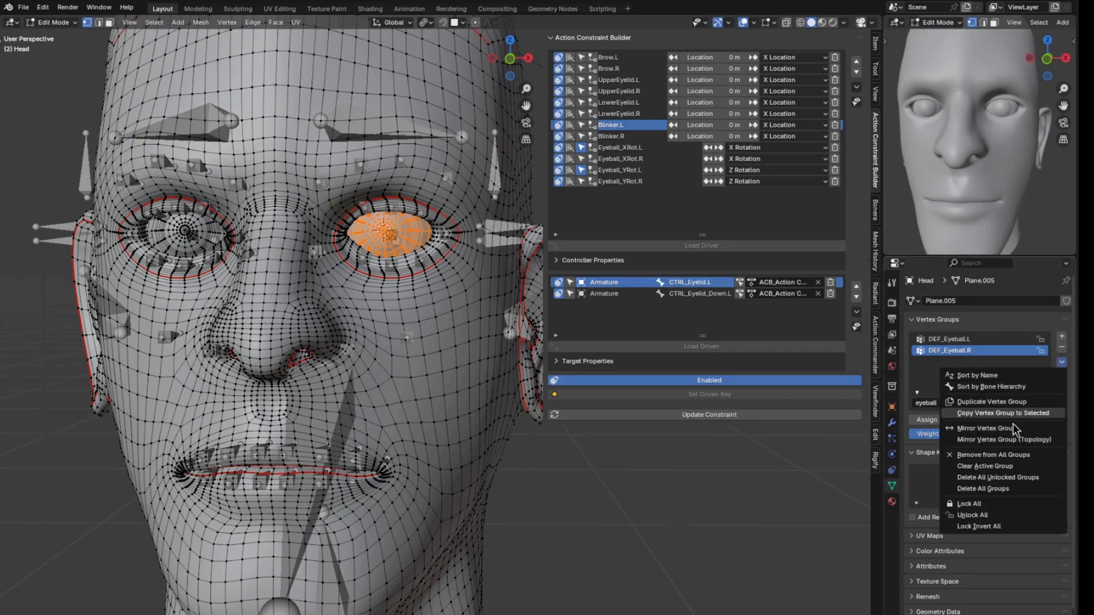
{"action": "left_click", "coordinate": [1006, 454]}
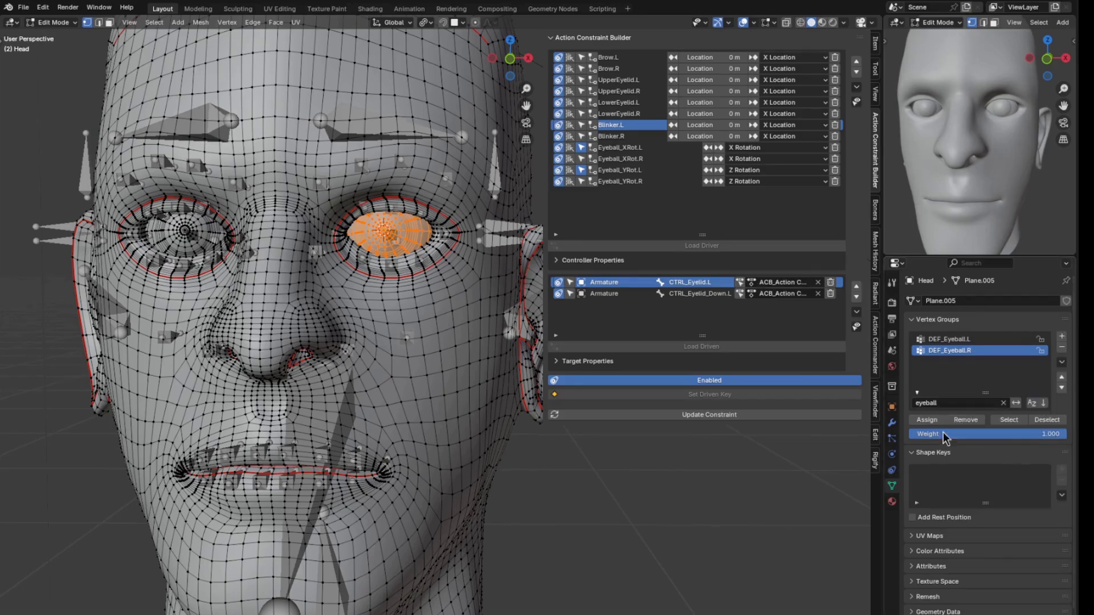
- Filter the vertex groups by DEF_Eyeball.L and assign the selected left eyeball vertices to that group
{"action": "left_click", "coordinate": [976, 403]}
{"action": "type", "text": "DEF_Eyeball.L"}
{"action": "left_click", "coordinate": [963, 340]}
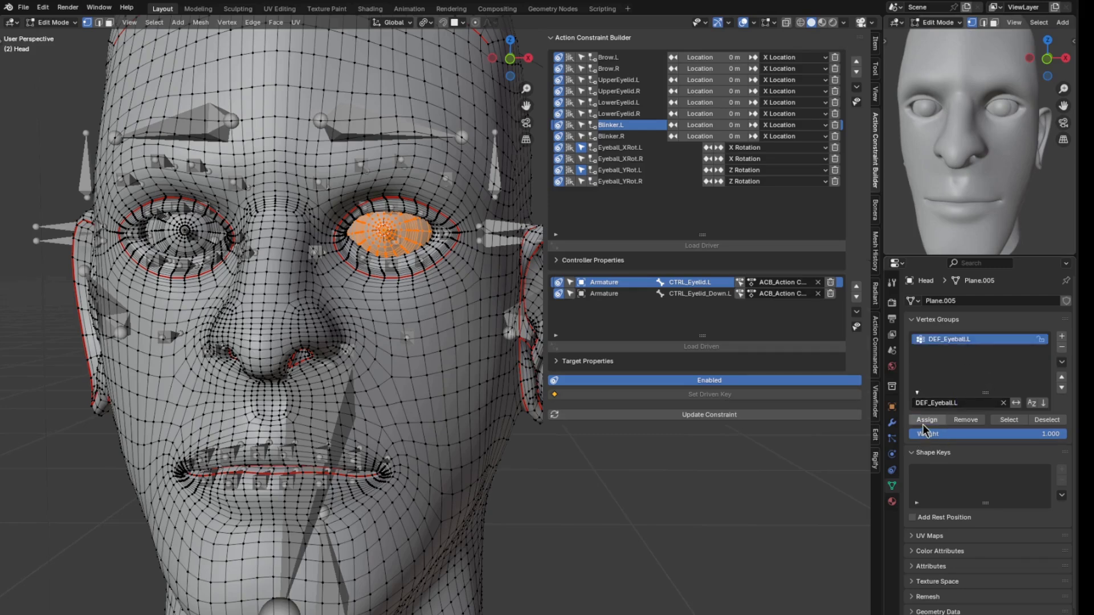
{"action": "left_click", "coordinate": [923, 424]}
- Return the armature to Pose Mode and check the corrected weights by temporarily rotating DEF_Eyeball.R
{"action": "key", "text": "Tab"}
{"action": "left_click", "coordinate": [404, 237]}
{"action": "key", "text": "ctrl+Tab"}
{"action": "key", "text": "g"}
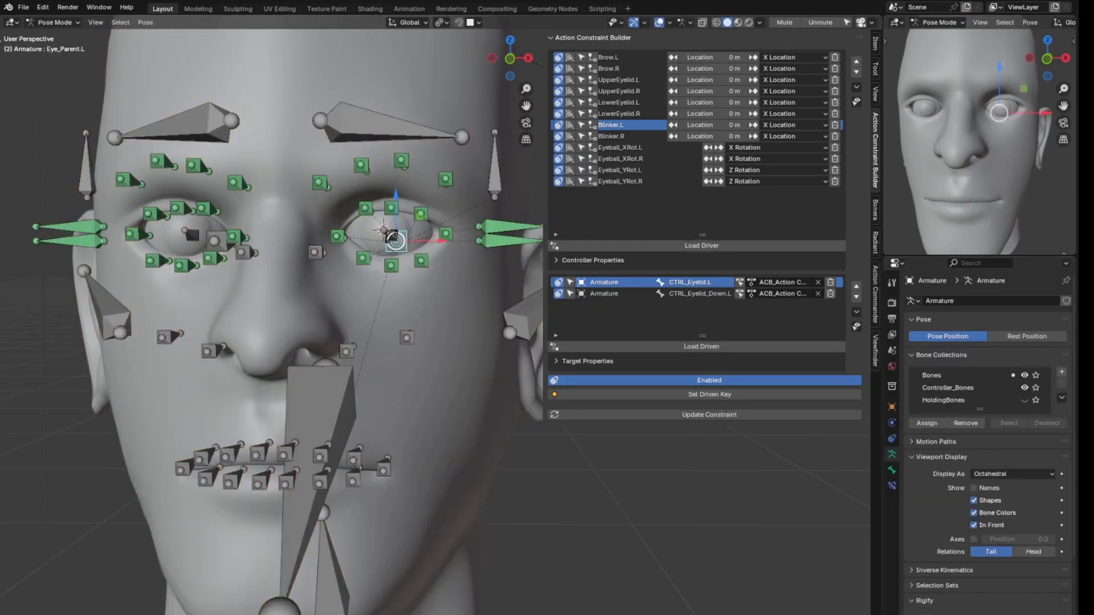
{"action": "left_click", "coordinate": [191, 234]}
{"action": "key", "text": "r"}
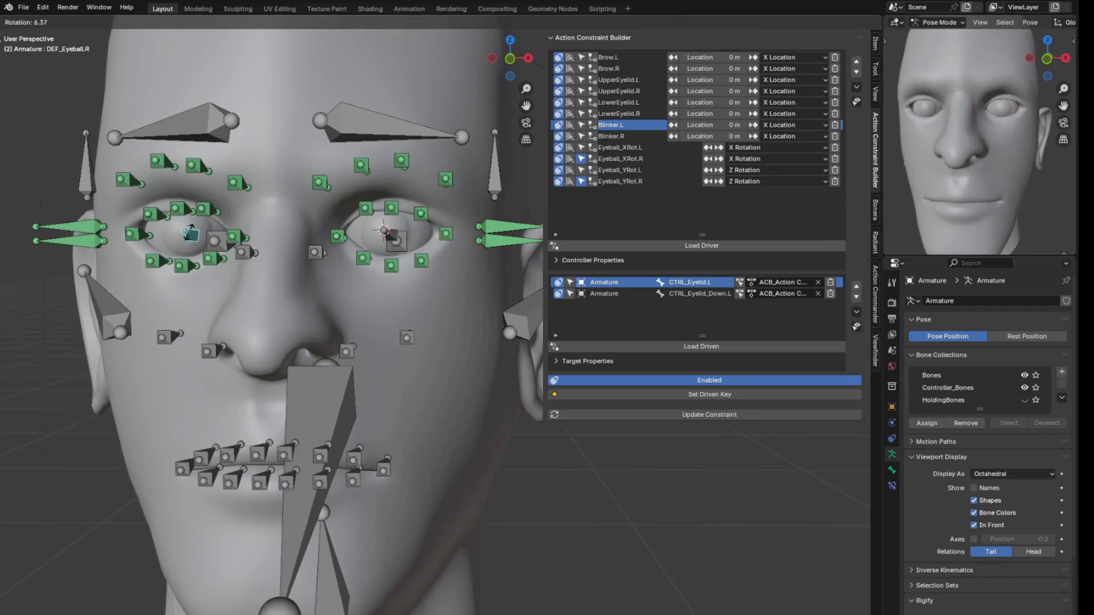
{"action": "right_click", "coordinate": [196, 237]}
- Test the left brow by temporarily rotating and moving the CTRL_Brows.L controller
{"action": "key", "text": "ctrl+Tab"}
{"action": "scroll", "coordinate": [376, 208], "scroll_direction": "down", "scroll_amount": 2}
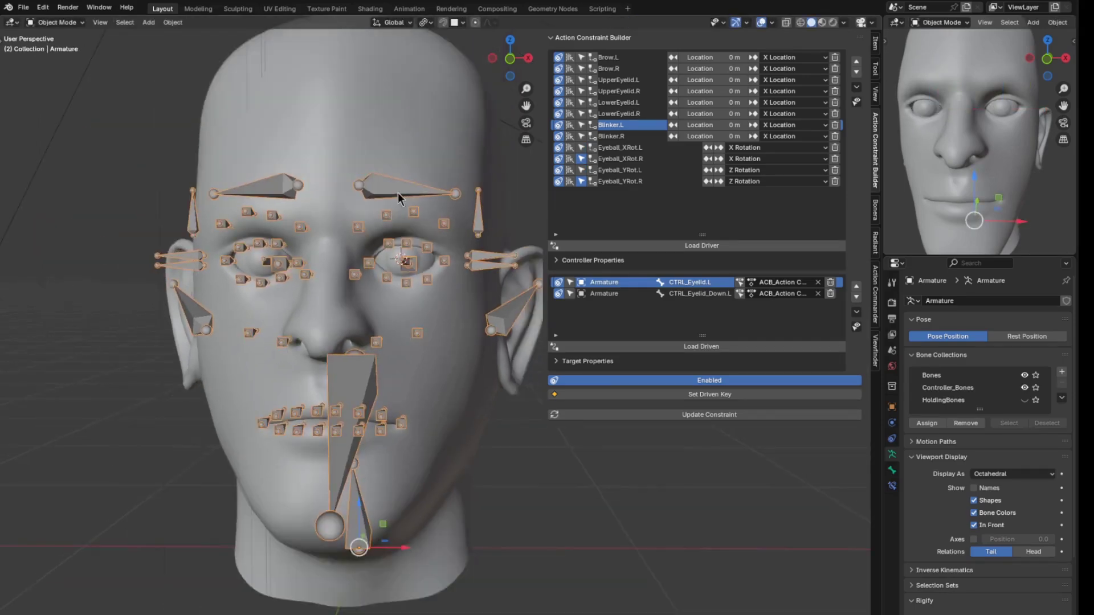
{"action": "left_click", "coordinate": [397, 193]}
{"action": "key", "text": "ctrl+Tab"}
{"action": "key", "text": "ctrl+z"}
{"action": "left_click", "coordinate": [380, 189]}
{"action": "key", "text": "ctrl+Tab"}
{"action": "left_click", "coordinate": [383, 192]}
{"action": "key", "text": "r"}
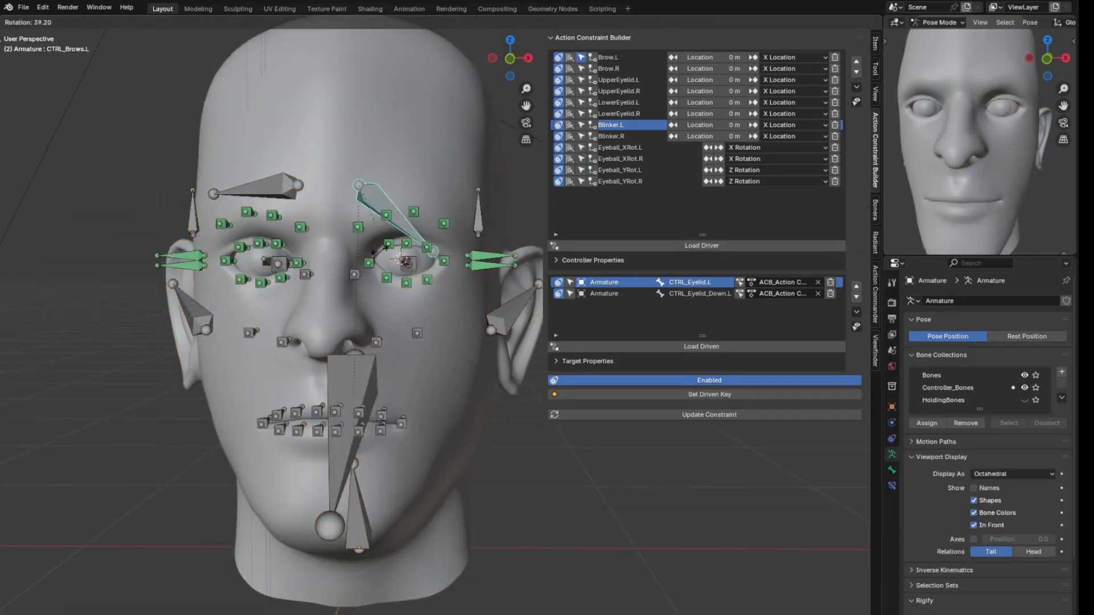
{"action": "key", "text": "g"}
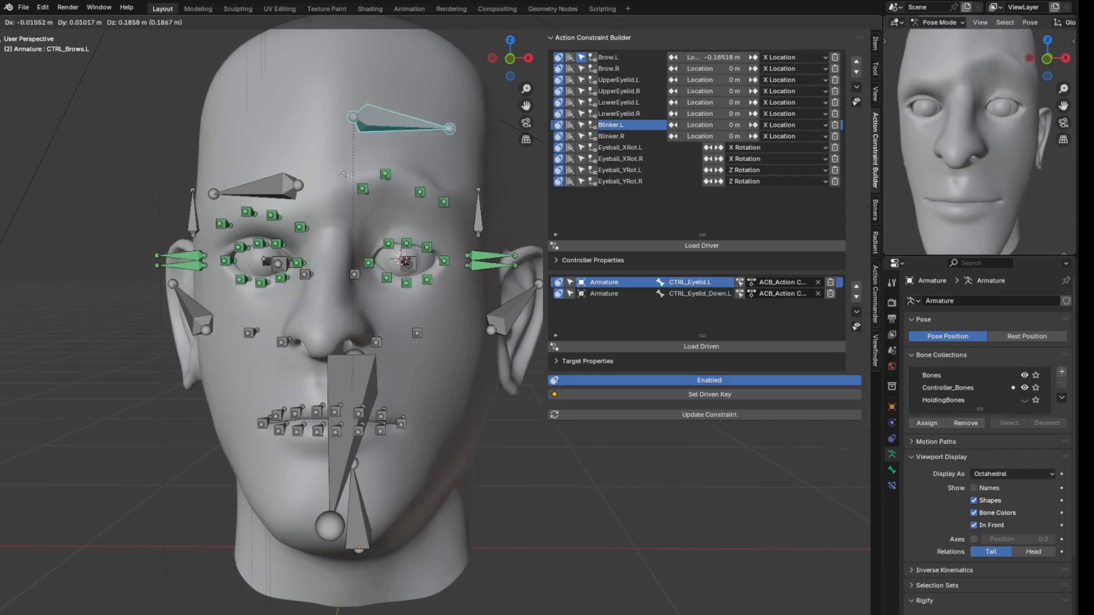
{"action": "right_click", "coordinate": [341, 219]}
- Test the right side again by temporarily moving CTRL_Brows.R and Blinker.R
{"action": "left_click", "coordinate": [241, 186]}
{"action": "key", "text": "g"}
{"action": "right_click", "coordinate": [232, 162]}
{"action": "left_click", "coordinate": [194, 217]}
{"action": "key", "text": "g"}
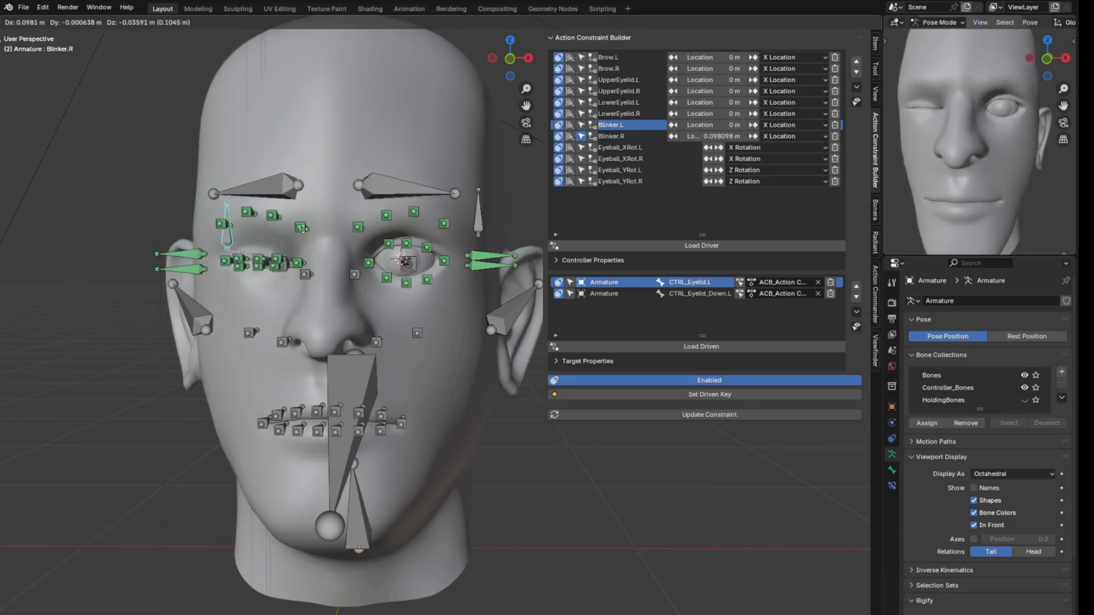
{"action": "key", "text": "Escape"}
- Test the left eye's blinker and eyelid controls by temporarily moving them
{"action": "left_click", "coordinate": [482, 235]}
{"action": "left_click_drag", "start_coordinate": [521, 235], "coordinate": [303, 240]}
{"action": "right_click", "coordinate": [303, 240]}
{"action": "mouse_move", "coordinate": [423, 250]}
{"action": "left_mouse_down"}
{"action": "mouse_move", "coordinate": [426, 294]}
{"action": "mouse_move", "coordinate": [423, 249]}
{"action": "mouse_move", "coordinate": [425, 262]}
{"action": "left_mouse_up"}
{"action": "right_click", "coordinate": [425, 243]}
{"action": "right_click", "coordinate": [425, 262]}
- Test how the left eyelids follow by temporarily trackball-rotating the DEF_Eyeball.L bone
{"action": "middle_click_drag", "start_coordinate": [431, 303], "coordinate": [479, 328], "text": "shift"}
{"action": "scroll", "coordinate": [412, 299], "scroll_direction": "up", "scroll_amount": 5}
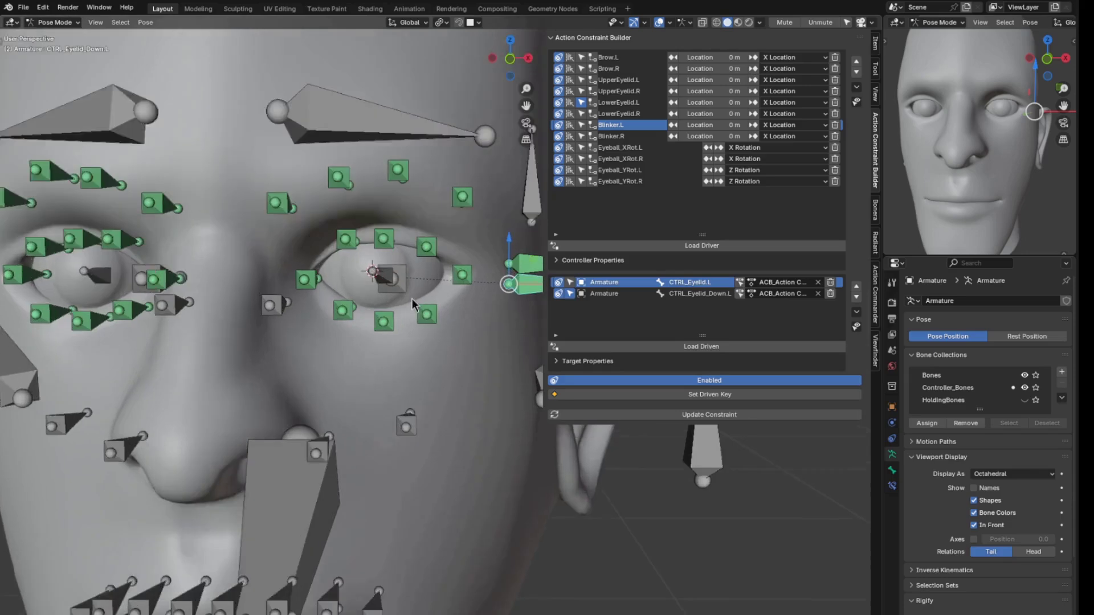
{"action": "left_click", "coordinate": [376, 269]}
{"action": "key", "text": "r"}
{"action": "key", "text": "r"}
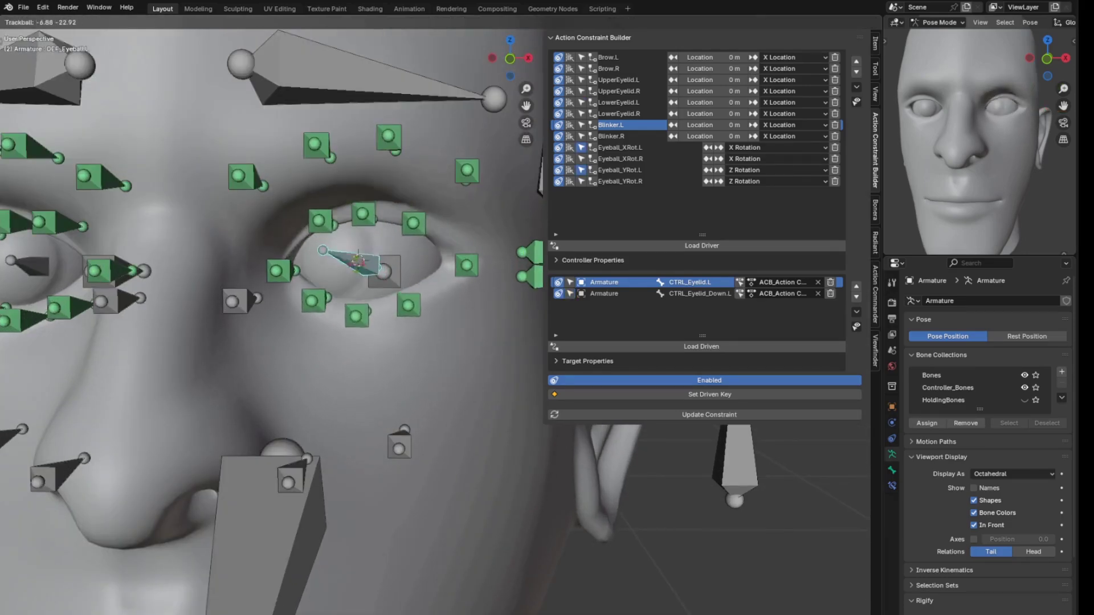
{"action": "right_click", "coordinate": [369, 275]}
{"action": "scroll", "coordinate": [370, 277], "scroll_direction": "down", "scroll_amount": 3}
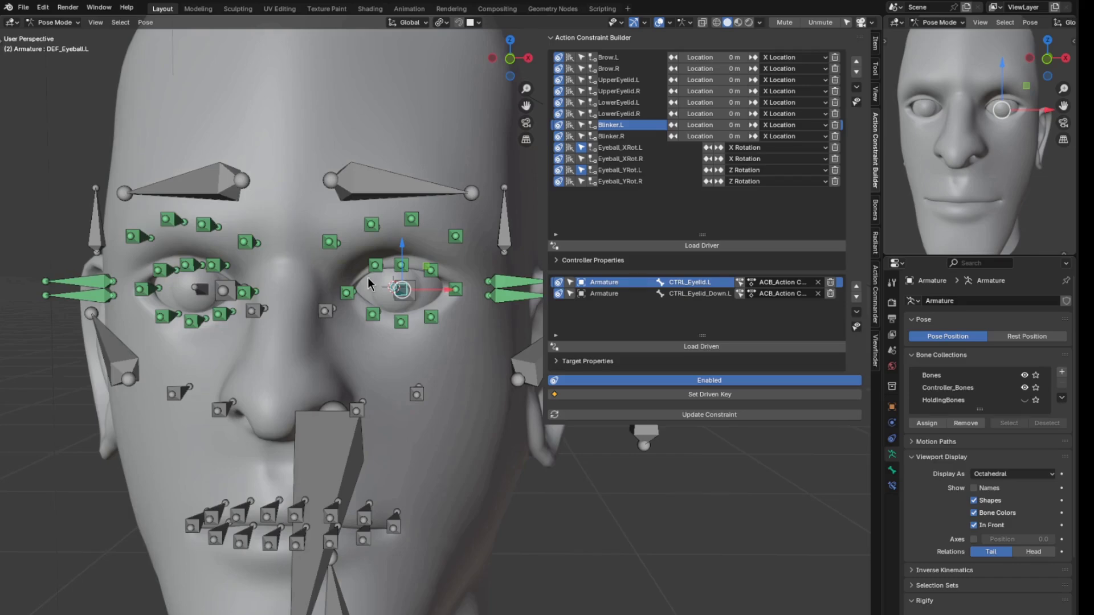
{"action": "scroll", "coordinate": [368, 278], "scroll_direction": "down", "scroll_amount": 4}
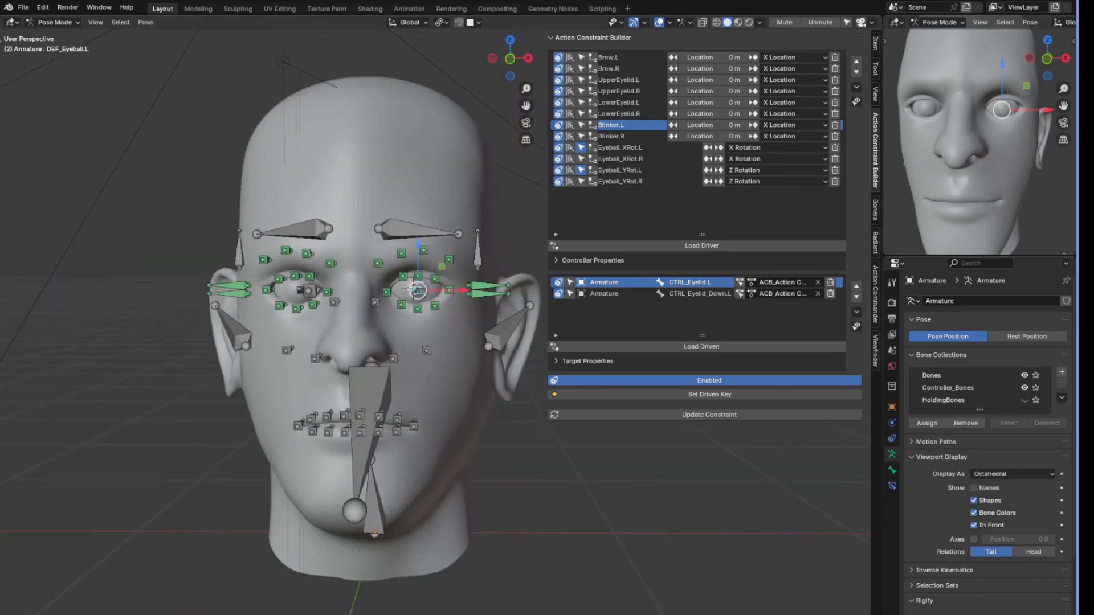